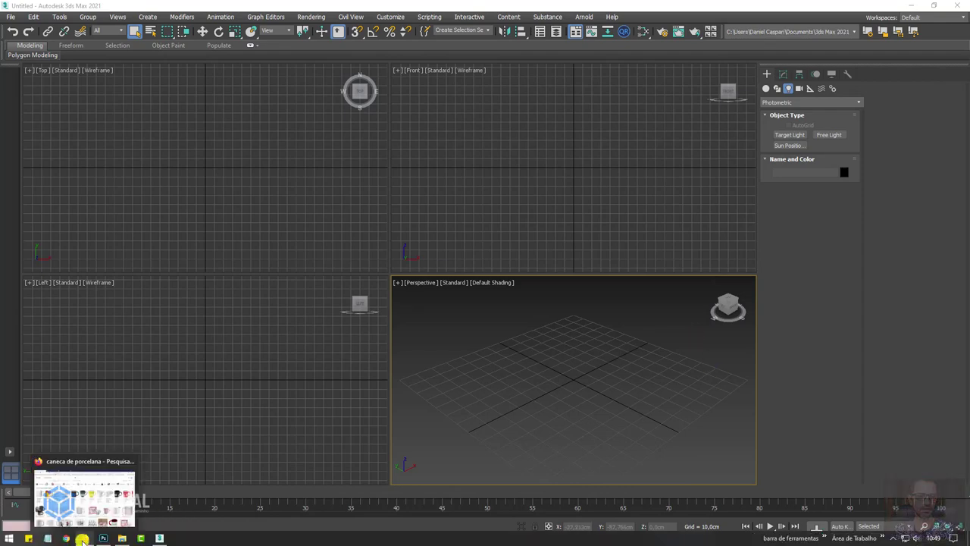
Bring up the Firefox window with Google Images results for 'caneca de porcelana'.
{"action": "left_click", "coordinate": [84, 536]}
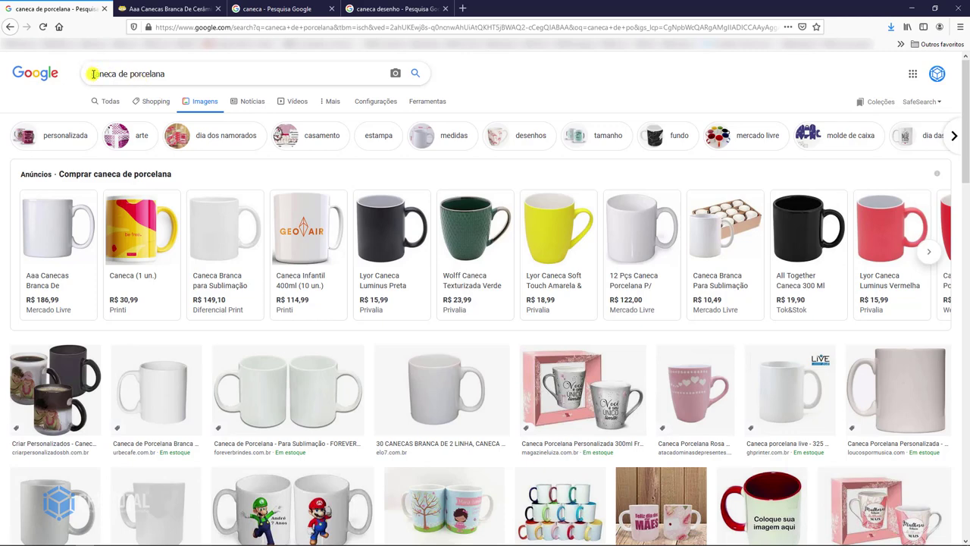
Open the Mercado Livre white ceramic mug listing from the 'caneca de porcelana' results.
{"action": "left_click_drag", "start_coordinate": [93, 73], "coordinate": [176, 69]}
{"action": "left_click", "coordinate": [176, 69]}
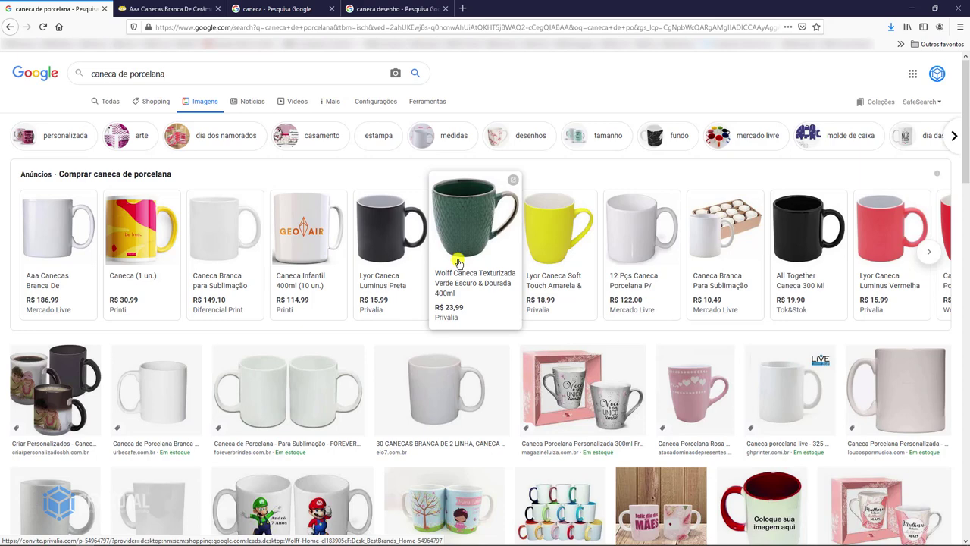
{"action": "left_click", "coordinate": [161, 9]}
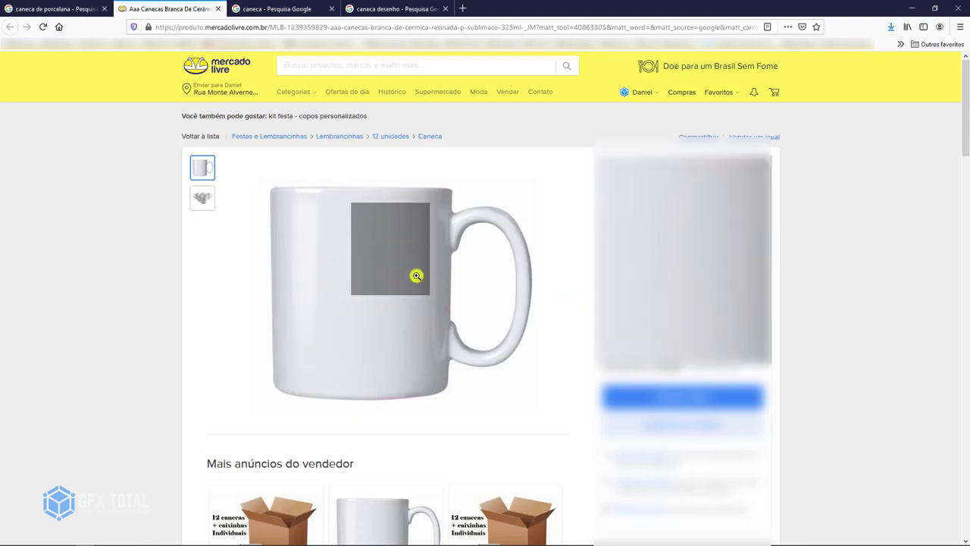
{"action": "mouse_move", "coordinate": [436, 279]}
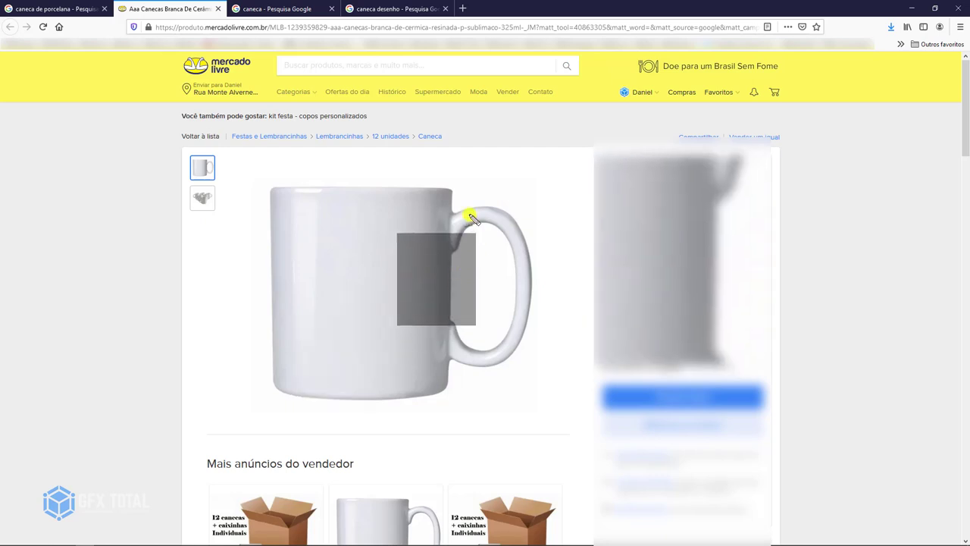
Mark the mug handle's upper and lower joints, clear the marks, and return to 3ds Max.
{"action": "left_click_drag", "start_coordinate": [442, 250], "coordinate": [455, 251]}
{"action": "left_click_drag", "start_coordinate": [454, 291], "coordinate": [456, 312]}
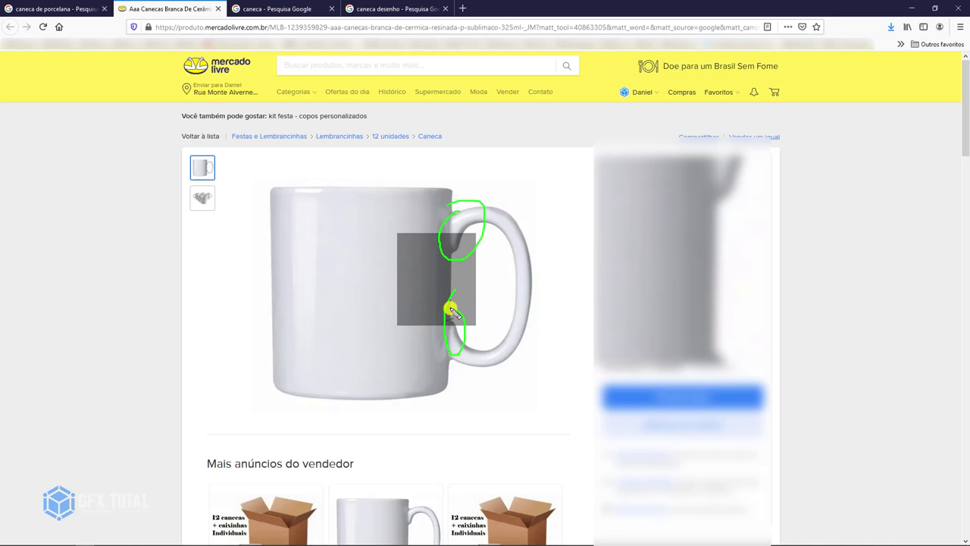
{"action": "key", "text": "Escape"}
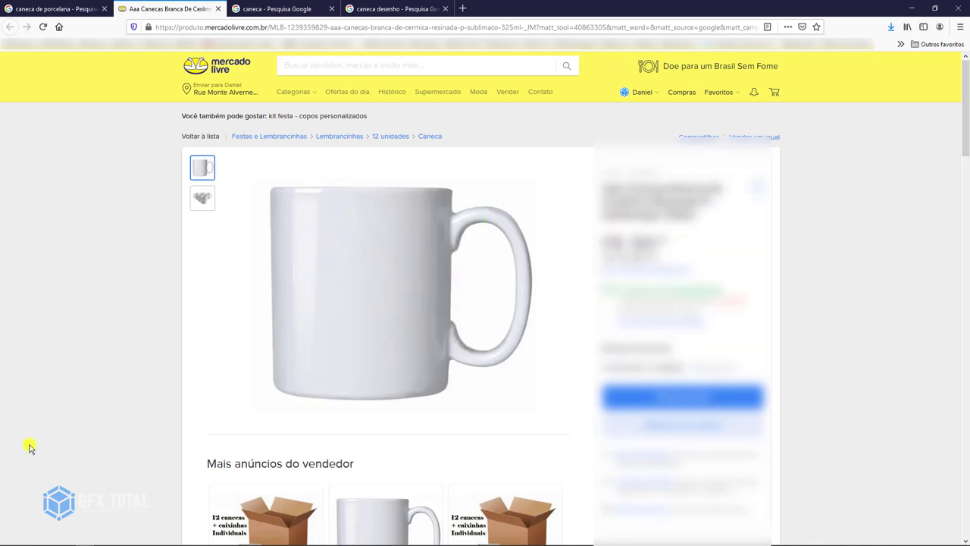
{"action": "scroll", "coordinate": [76, 485], "scroll_direction": "down", "scroll_amount": 1}
{"action": "left_click", "coordinate": [169, 536]}
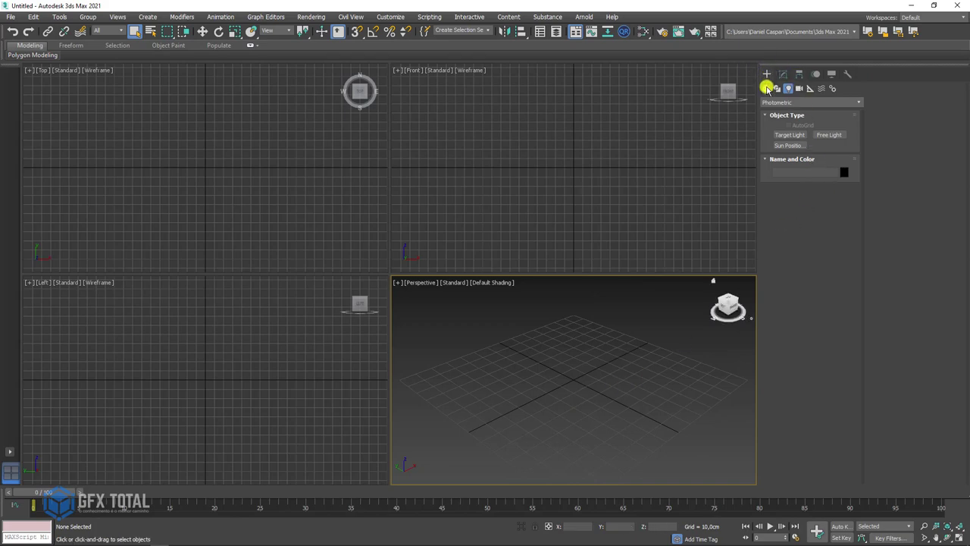
Draw a square Plane in the Front view with 1 length and 1 width segment, raised above the grid.
{"action": "left_click", "coordinate": [766, 88]}
{"action": "left_click", "coordinate": [829, 176]}
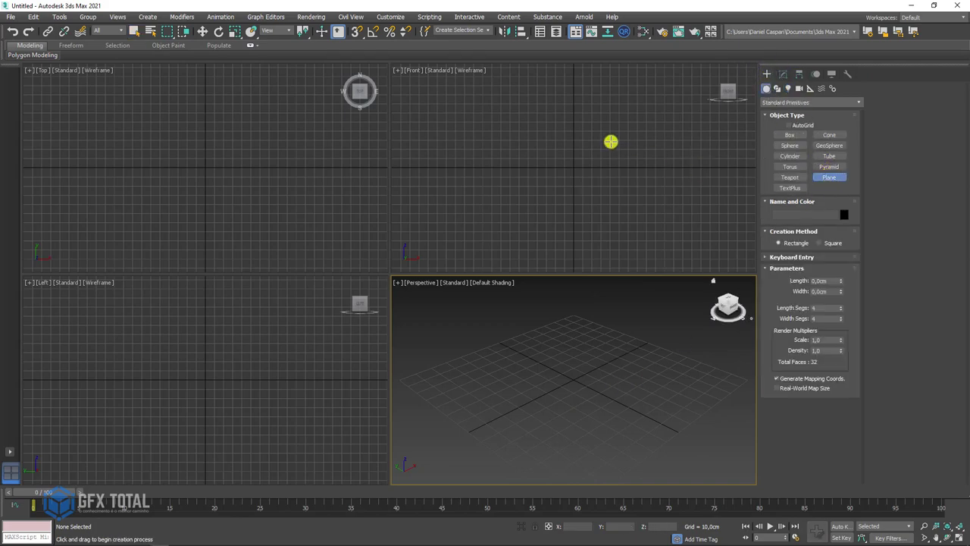
{"action": "left_click_drag", "start_coordinate": [573, 120], "coordinate": [623, 170]}
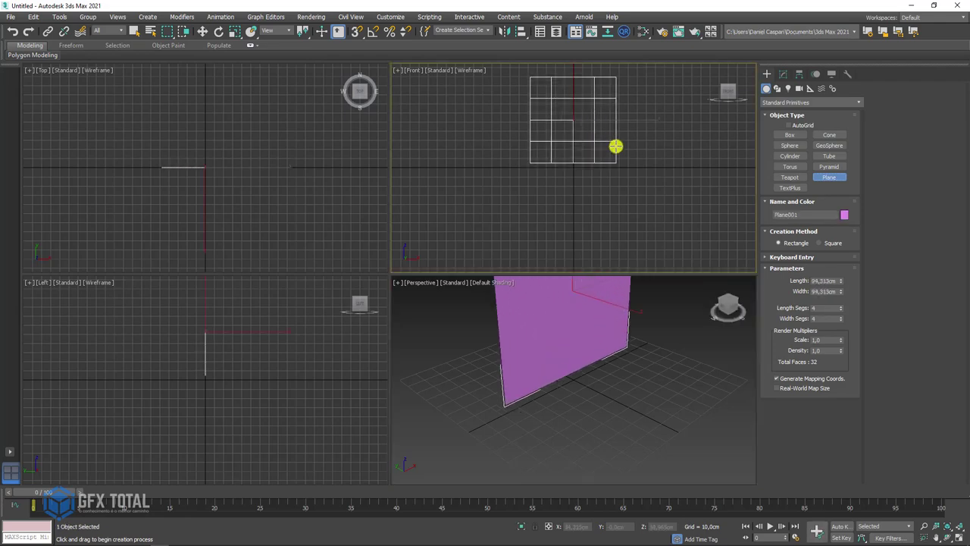
{"action": "right_click", "coordinate": [840, 308]}
{"action": "right_click", "coordinate": [841, 318]}
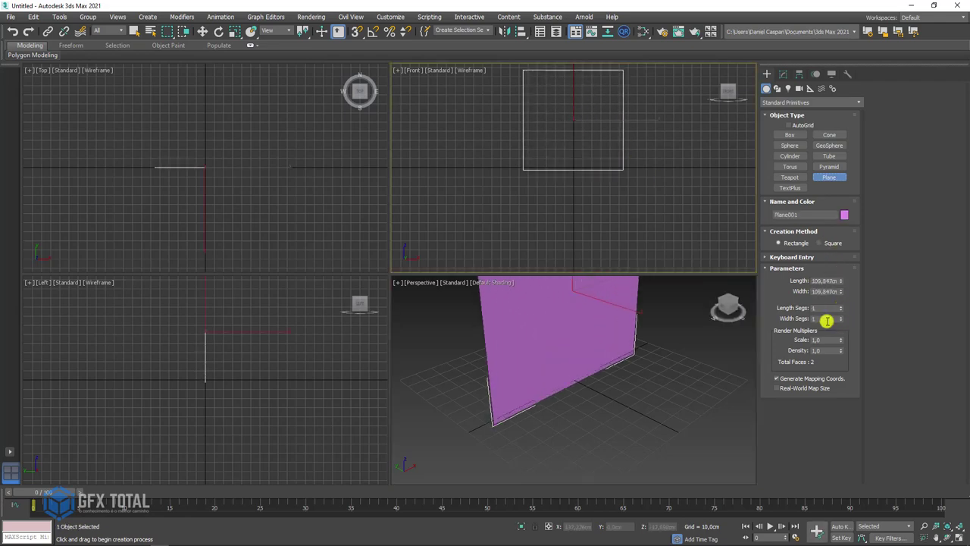
{"action": "scroll", "coordinate": [598, 409], "scroll_direction": "down", "scroll_amount": 5}
{"action": "key", "text": "w"}
{"action": "left_click_drag", "start_coordinate": [541, 389], "coordinate": [536, 384]}
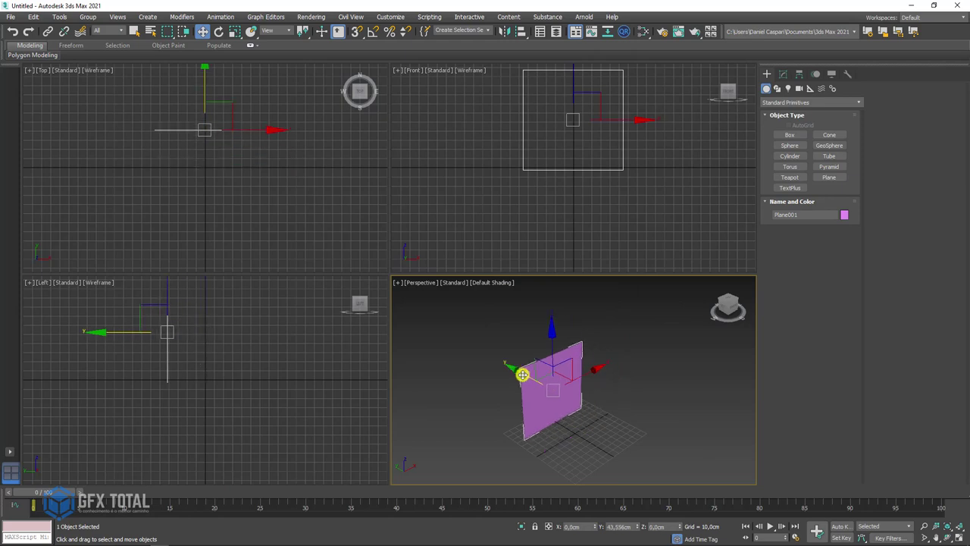
{"action": "middle_click_drag", "start_coordinate": [536, 383], "coordinate": [537, 376], "text": "alt"}
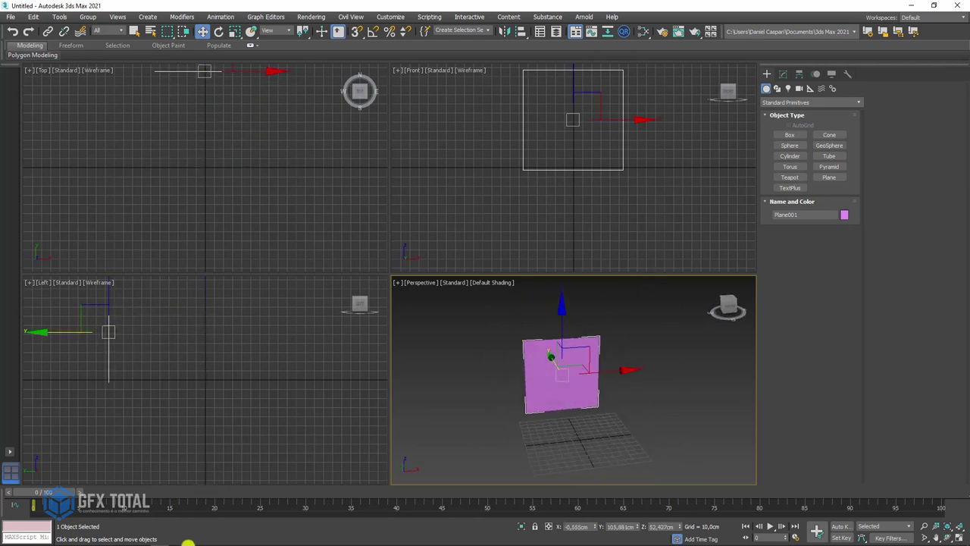
Drag caneca-ref.jpg from the file window onto the plane as its texture.
{"action": "left_click", "coordinate": [122, 538]}
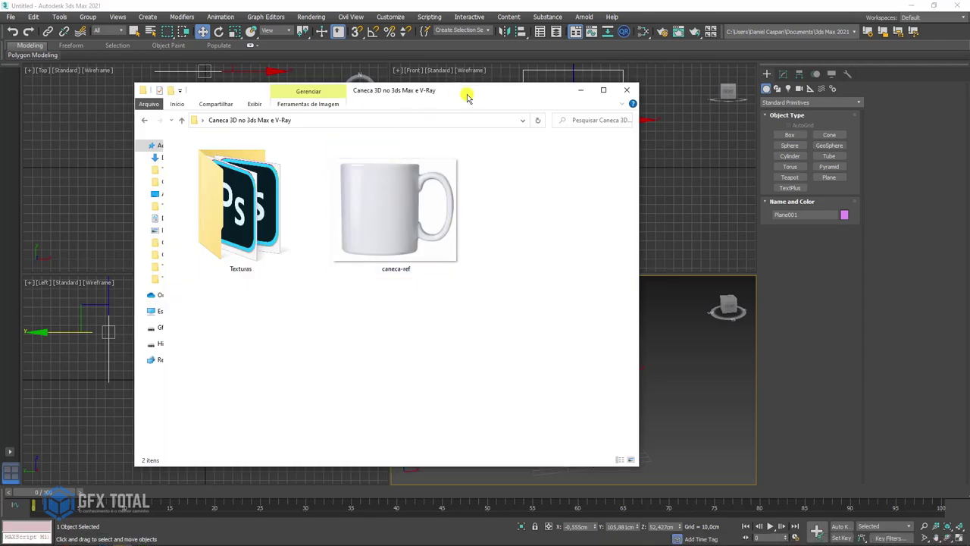
{"action": "left_click_drag", "start_coordinate": [428, 95], "coordinate": [250, 96]}
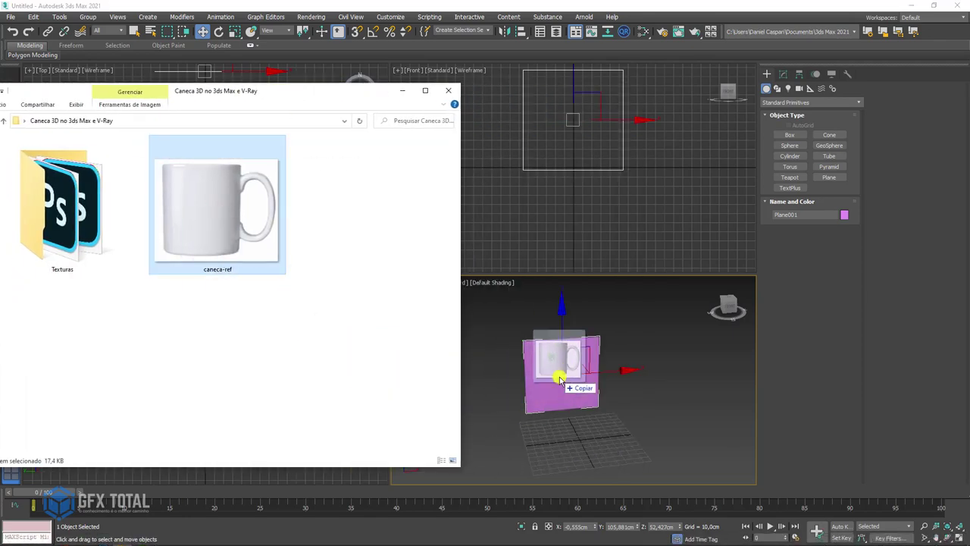
{"action": "left_click_drag", "start_coordinate": [190, 247], "coordinate": [565, 379]}
{"action": "left_click", "coordinate": [402, 91]}
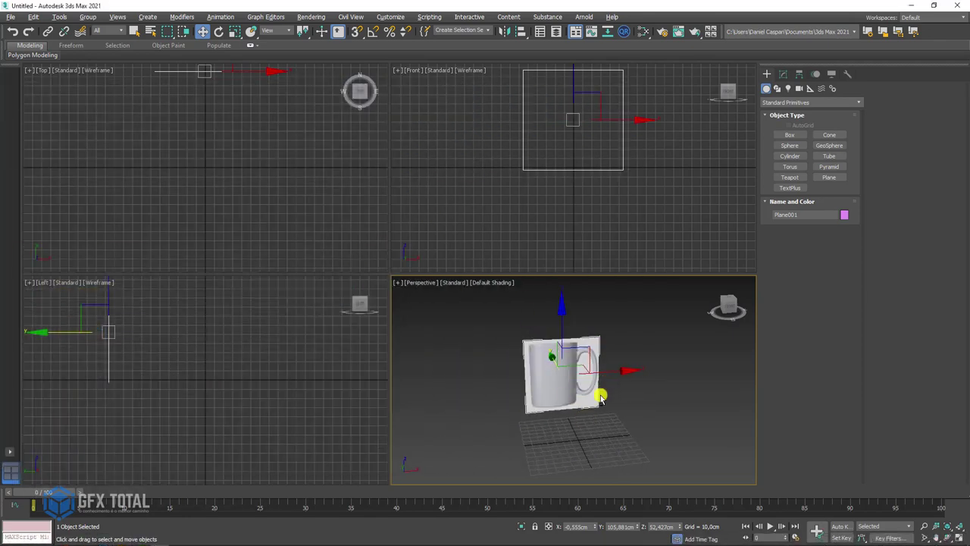
{"action": "scroll", "coordinate": [591, 379], "scroll_direction": "up", "scroll_amount": 2}
Try stretching the mug plane wider, then return it to 100% scale.
{"action": "key", "text": "e"}
{"action": "key", "text": "r"}
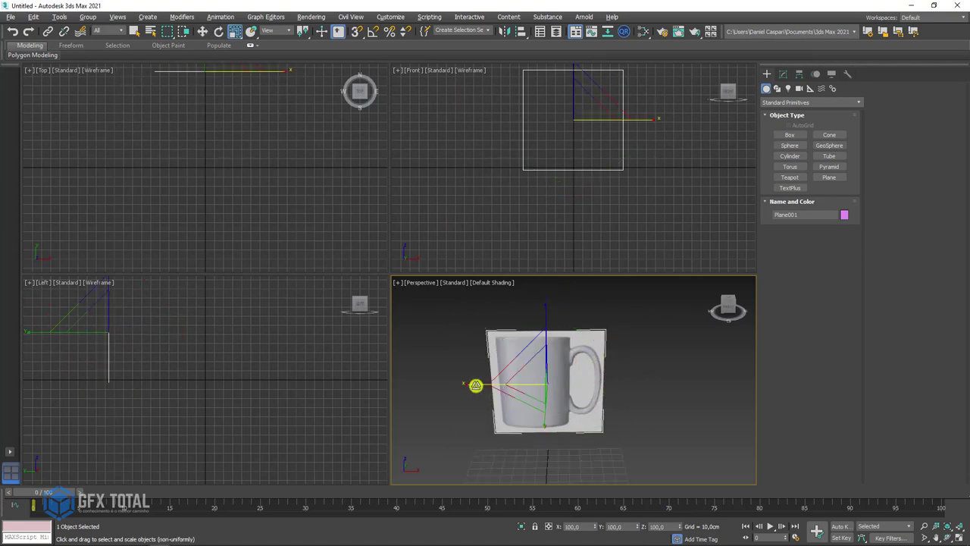
{"action": "left_click_drag", "start_coordinate": [474, 383], "coordinate": [470, 385]}
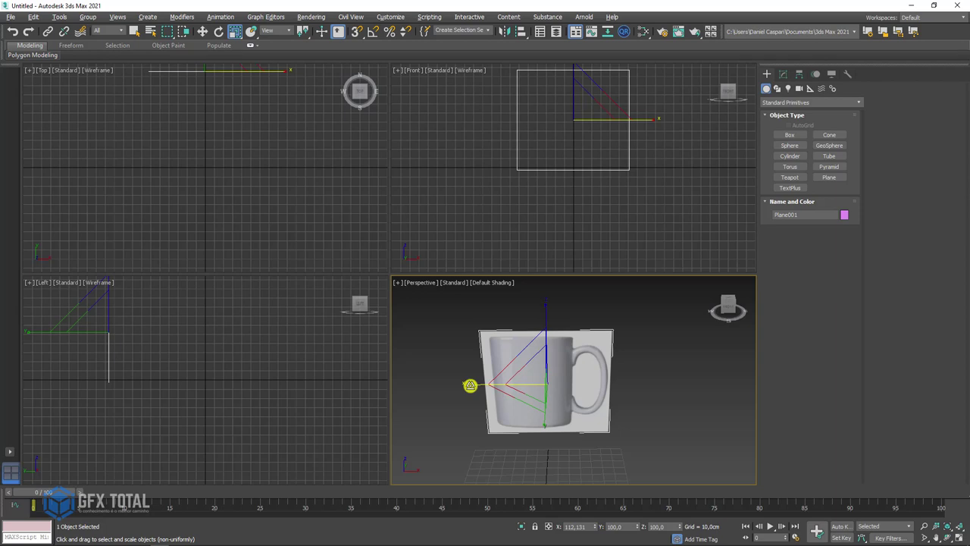
{"action": "left_click_drag", "start_coordinate": [472, 384], "coordinate": [472, 384]}
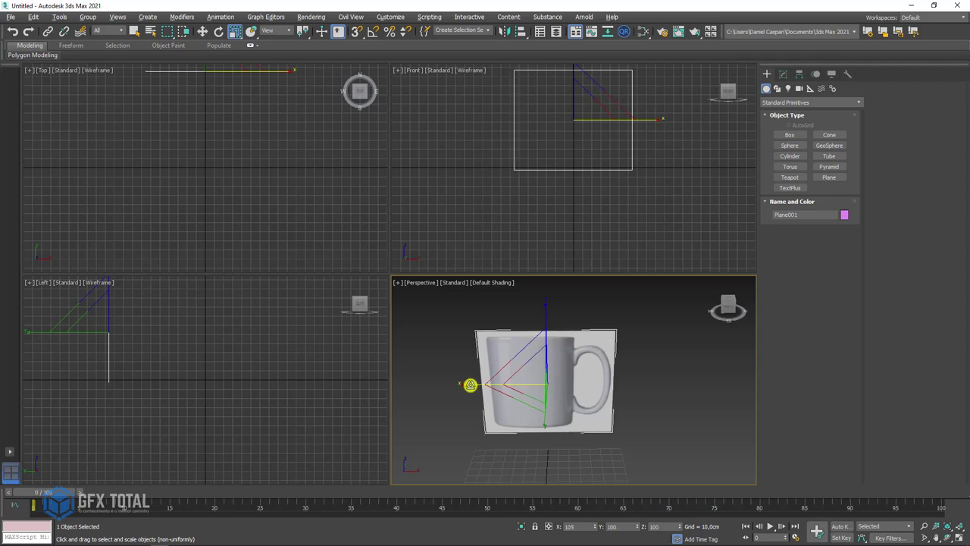
{"action": "mouse_move", "coordinate": [563, 396]}
{"action": "middle_mouse_down", "text": "alt"}
{"action": "mouse_move", "coordinate": [608, 402]}
{"action": "mouse_move", "coordinate": [485, 376]}
{"action": "middle_mouse_up", "text": "alt"}
Push the reference plane back along Y and shade the Front view with F3.
{"action": "key", "text": "w"}
{"action": "left_click_drag", "start_coordinate": [513, 366], "coordinate": [562, 400]}
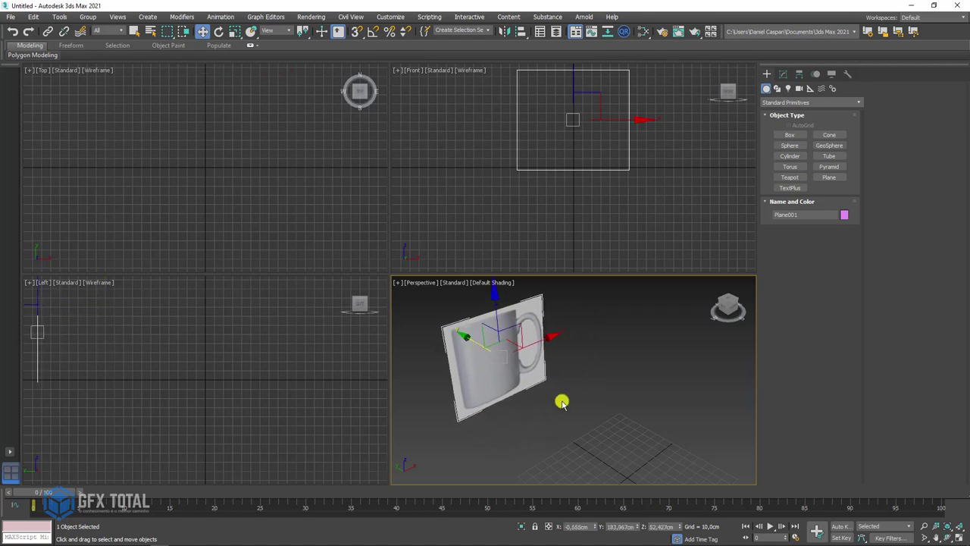
{"action": "middle_click_drag", "start_coordinate": [563, 400], "coordinate": [566, 373], "text": "alt"}
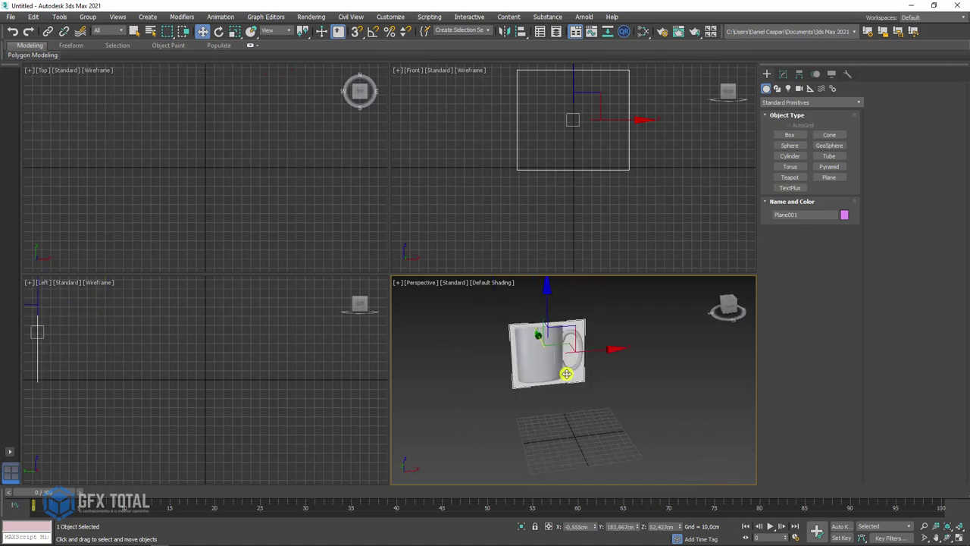
{"action": "middle_click", "coordinate": [524, 190]}
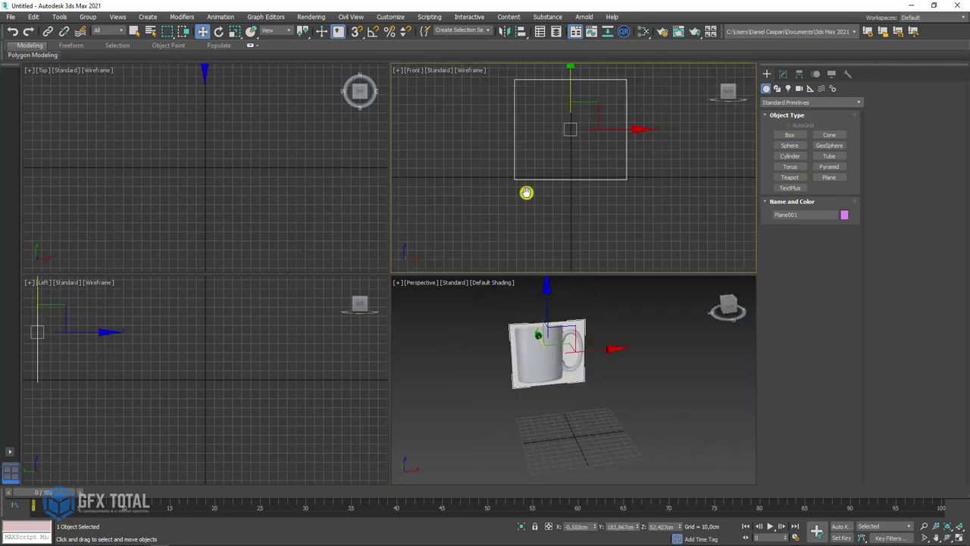
{"action": "key", "text": "F3"}
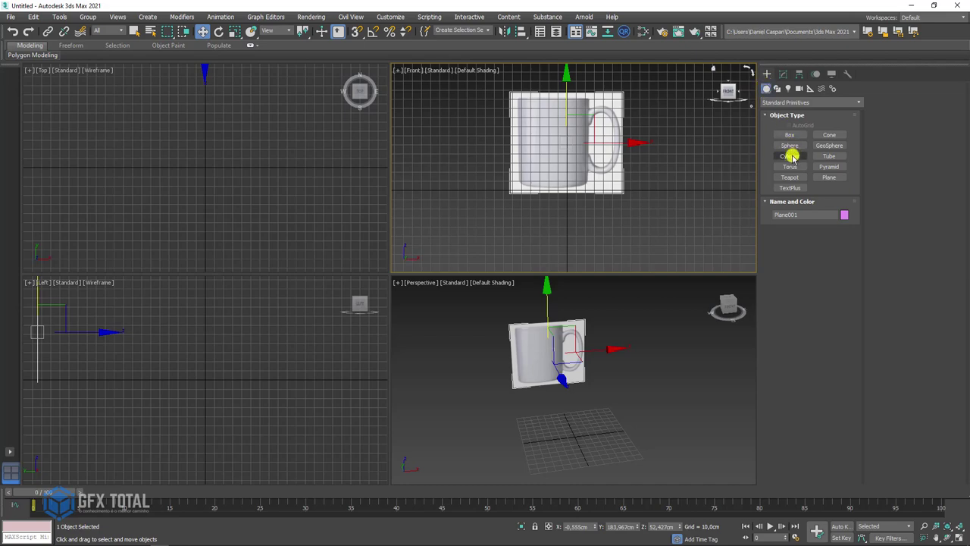
Draw Cylinder001 at the grid centre (radius 42.238cm, height 80.324cm) and reset its Y to 0.
{"action": "left_click", "coordinate": [789, 156]}
{"action": "left_click_drag", "start_coordinate": [567, 434], "coordinate": [587, 424]}
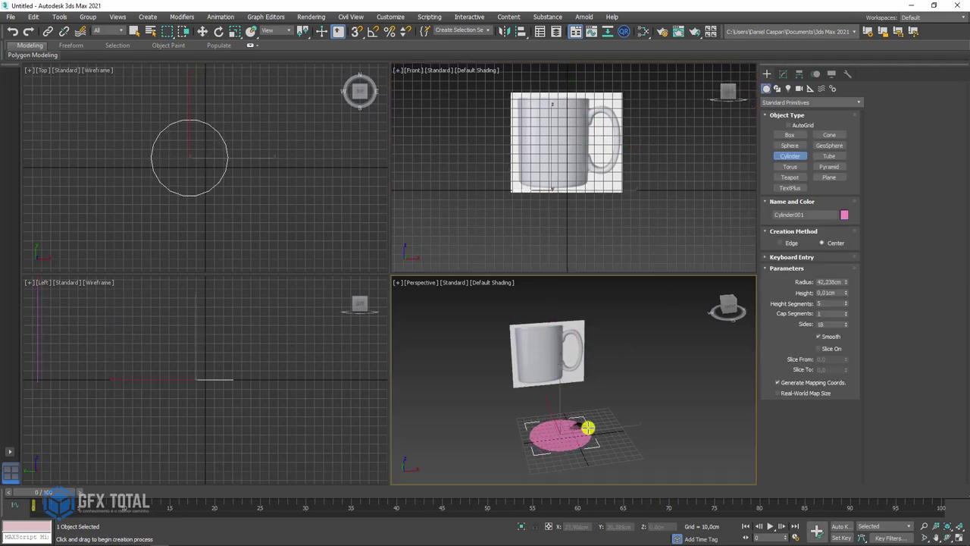
{"action": "left_click", "coordinate": [522, 374]}
{"action": "right_click", "coordinate": [571, 346]}
{"action": "middle_click_drag", "start_coordinate": [571, 346], "coordinate": [507, 412], "text": "alt"}
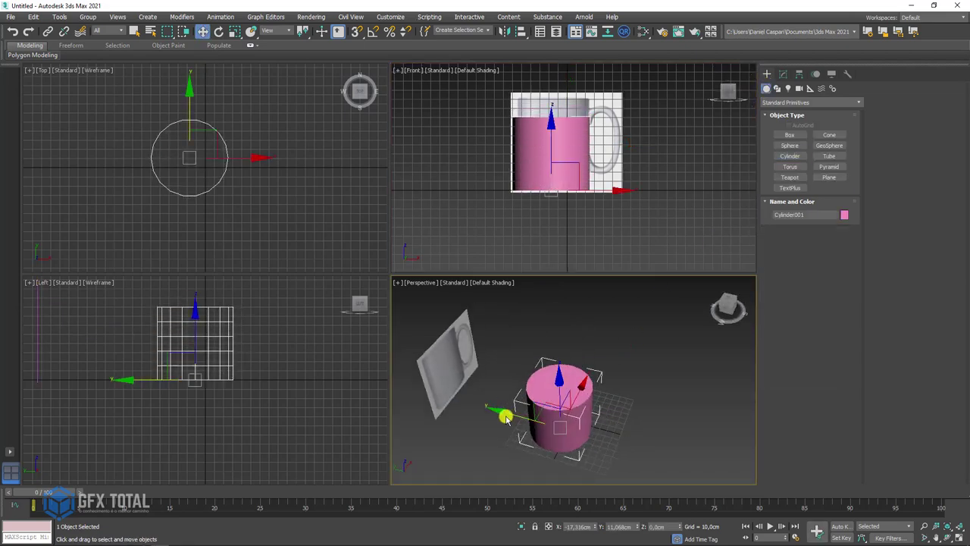
{"action": "left_click_drag", "start_coordinate": [512, 412], "coordinate": [550, 444]}
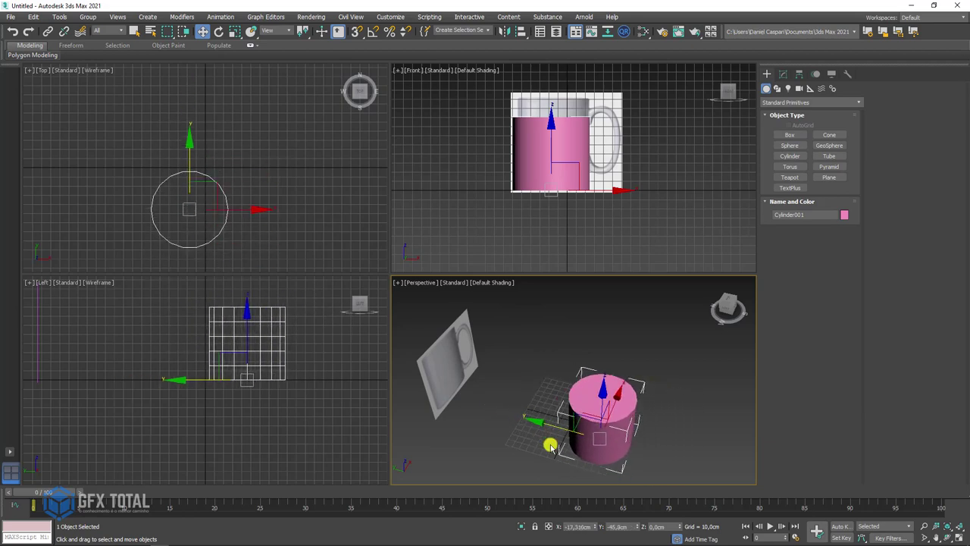
{"action": "right_click", "coordinate": [637, 526]}
{"action": "middle_click_drag", "start_coordinate": [619, 444], "coordinate": [549, 428], "text": "alt"}
{"action": "scroll", "coordinate": [576, 155], "scroll_direction": "up", "scroll_amount": 2}
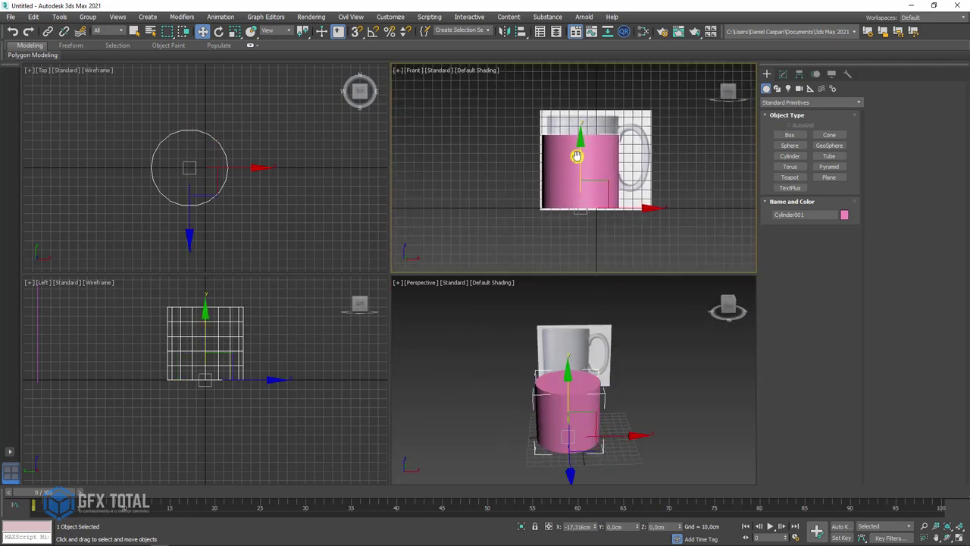
{"action": "scroll", "coordinate": [581, 158], "scroll_direction": "up", "scroll_amount": 2}
Narrow the cylinder radius to about 38.4 cm, shift it right, and lower the reference plane slightly.
{"action": "left_click", "coordinate": [783, 74]}
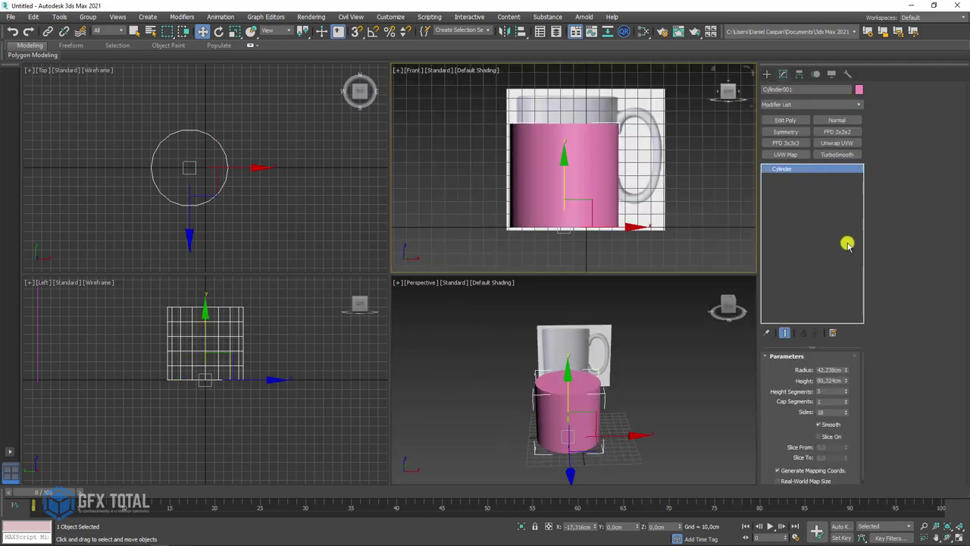
{"action": "left_click_drag", "start_coordinate": [844, 373], "coordinate": [844, 379]}
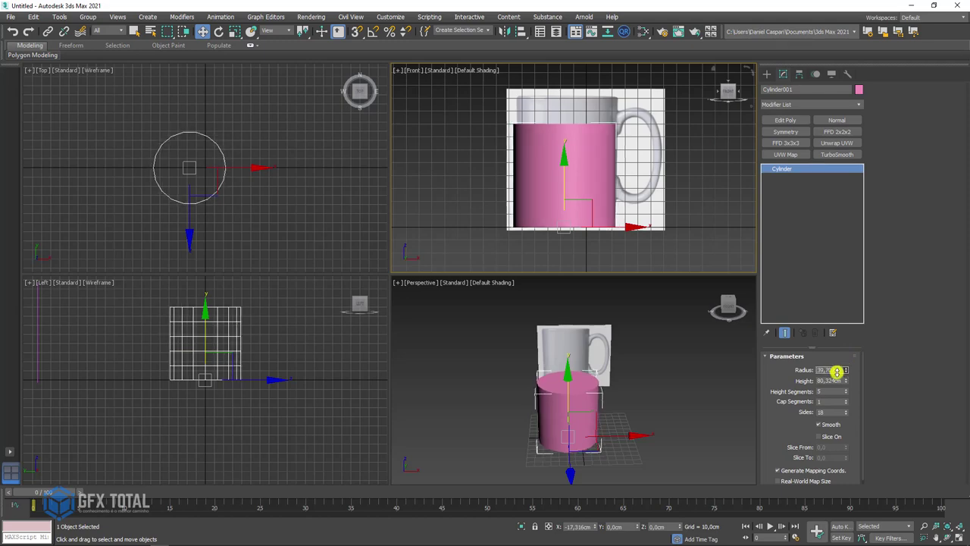
{"action": "left_click_drag", "start_coordinate": [619, 225], "coordinate": [622, 228]}
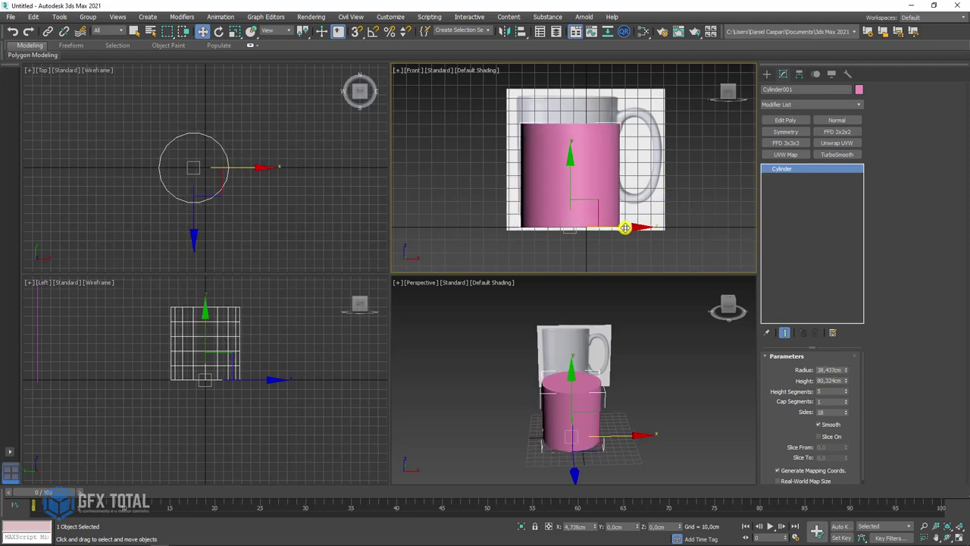
{"action": "left_click", "coordinate": [632, 186]}
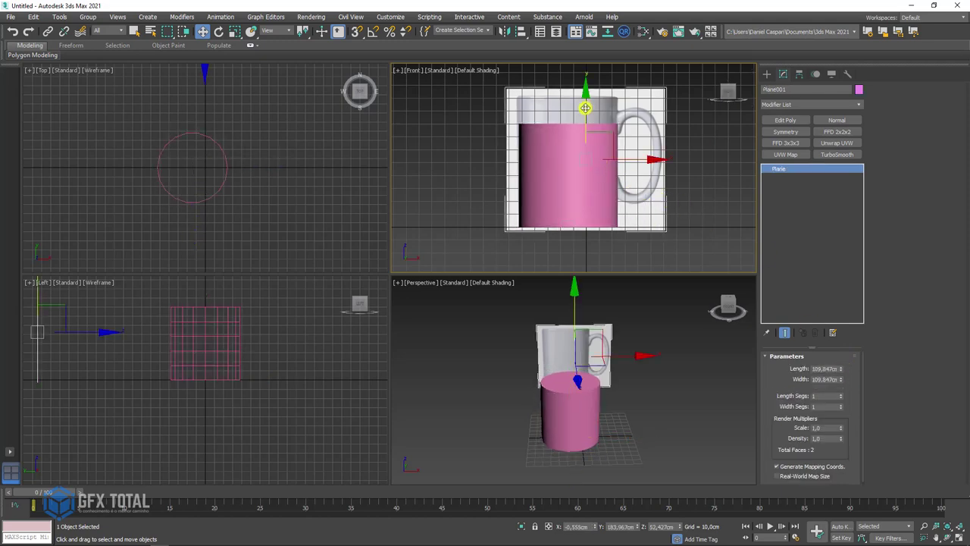
{"action": "left_click_drag", "start_coordinate": [584, 102], "coordinate": [607, 119]}
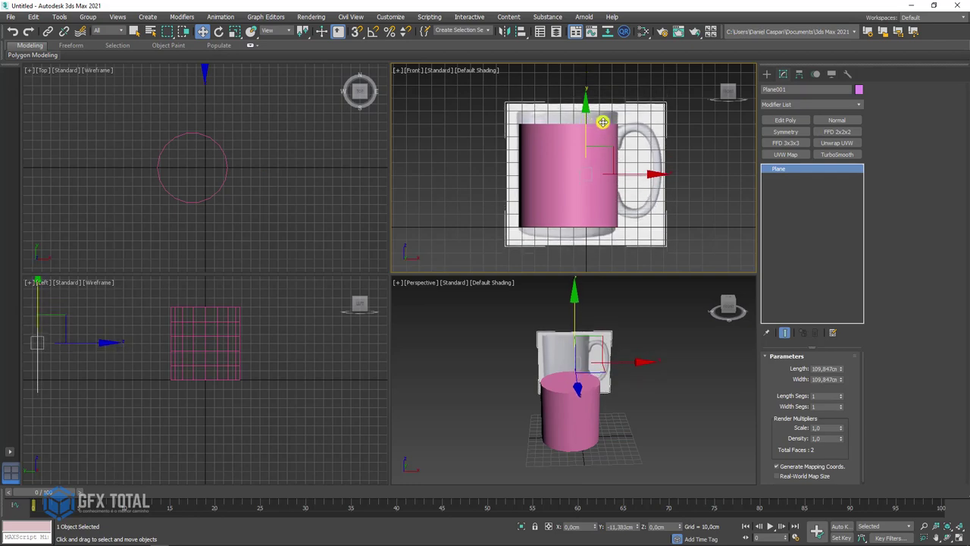
{"action": "left_click", "coordinate": [583, 189]}
Raise the cylinder to 92.372cm with 1 height segment and 32 sides, showing edged faces.
{"action": "left_click_drag", "start_coordinate": [847, 384], "coordinate": [855, 373]}
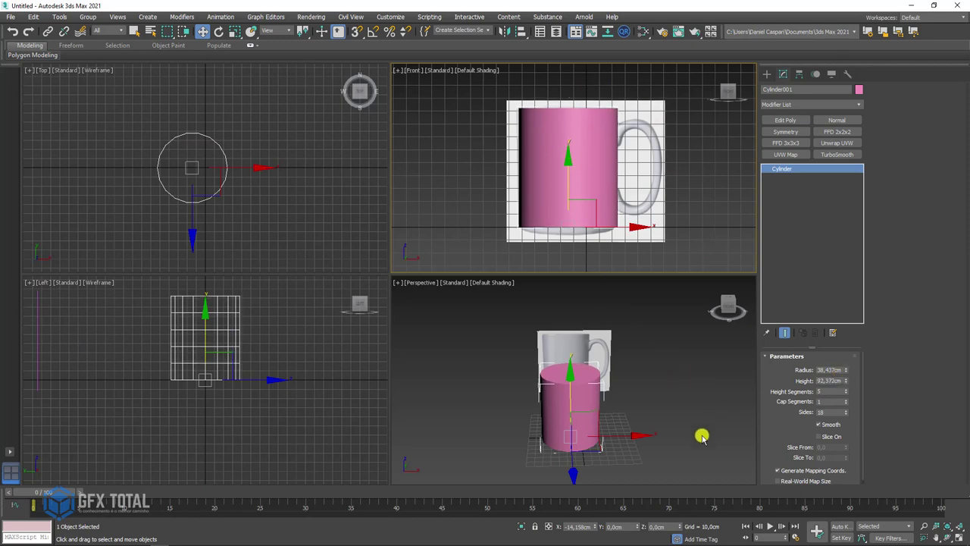
{"action": "middle_click_drag", "start_coordinate": [547, 404], "coordinate": [621, 410], "text": "alt"}
{"action": "key", "text": "F4"}
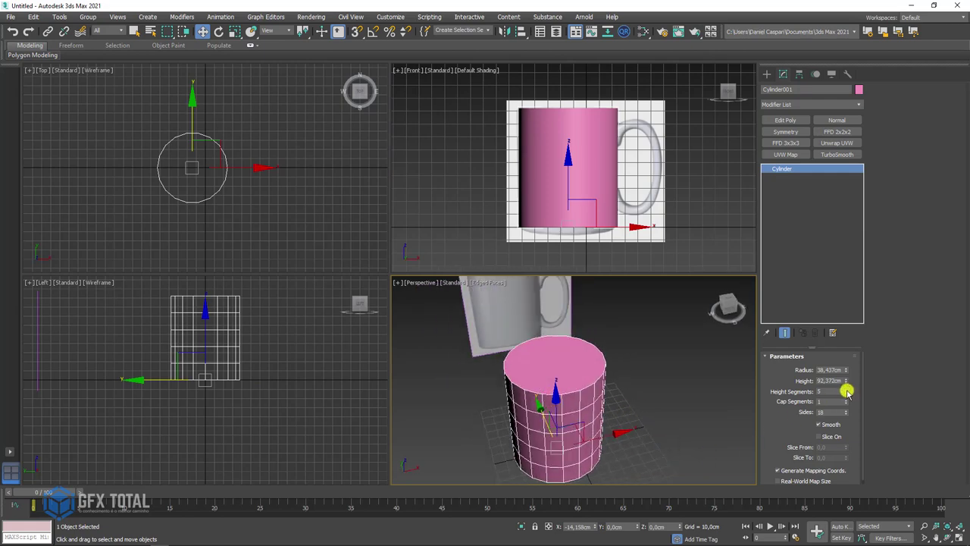
{"action": "right_click", "coordinate": [847, 391]}
{"action": "mouse_move", "coordinate": [639, 410]}
{"action": "middle_mouse_down", "text": "alt"}
{"action": "mouse_move", "coordinate": [619, 366]}
{"action": "mouse_move", "coordinate": [604, 364]}
{"action": "middle_mouse_up", "text": "alt"}
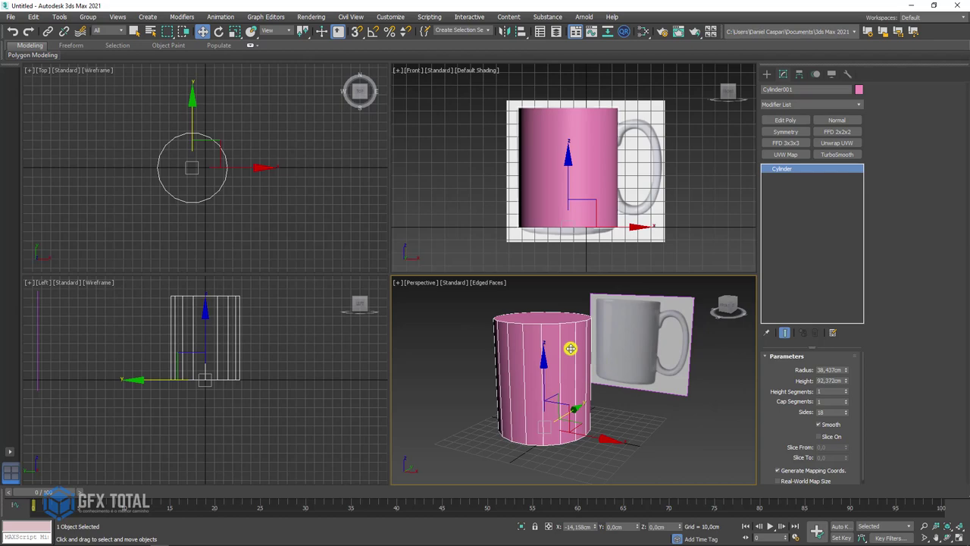
{"action": "middle_click_drag", "start_coordinate": [588, 369], "coordinate": [617, 374], "text": "alt"}
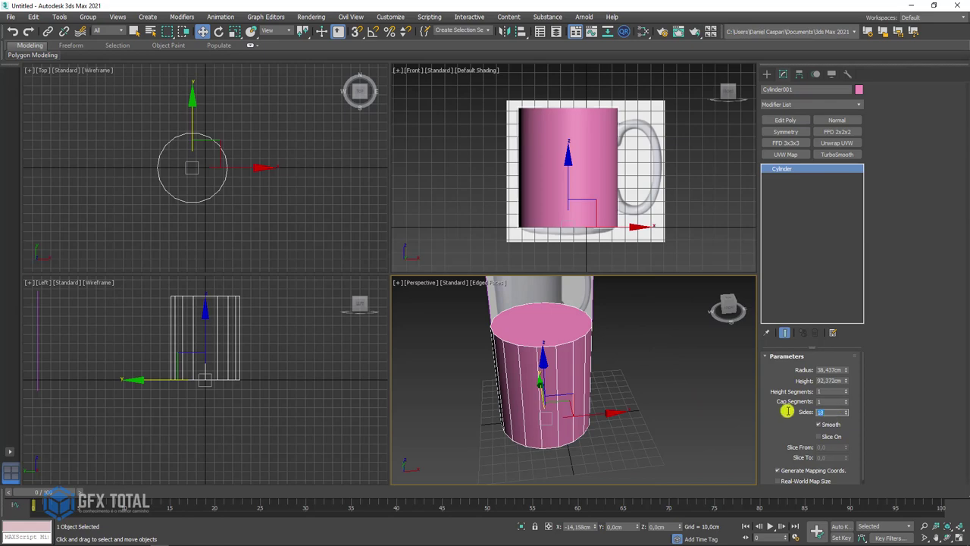
{"action": "type", "text": "32"}
{"action": "key", "text": "Return"}
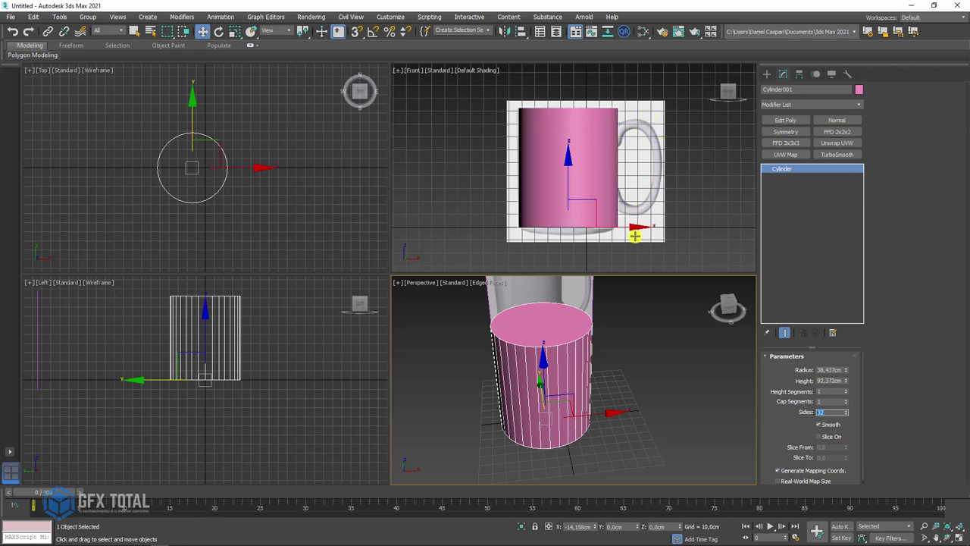
{"action": "middle_click_drag", "start_coordinate": [599, 389], "coordinate": [607, 393]}
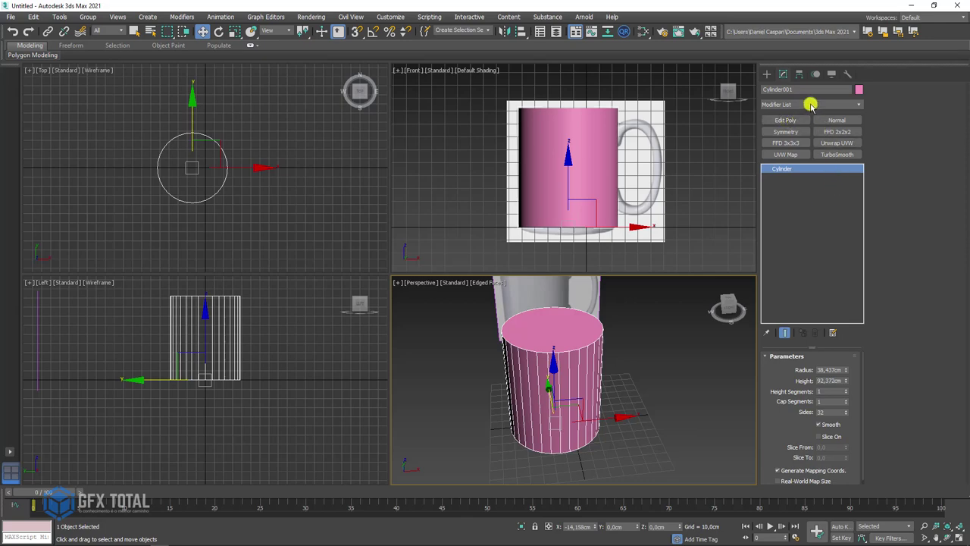
Add an Edit Poly modifier to the cylinder and select its top cap polygon.
{"action": "left_click", "coordinate": [807, 104]}
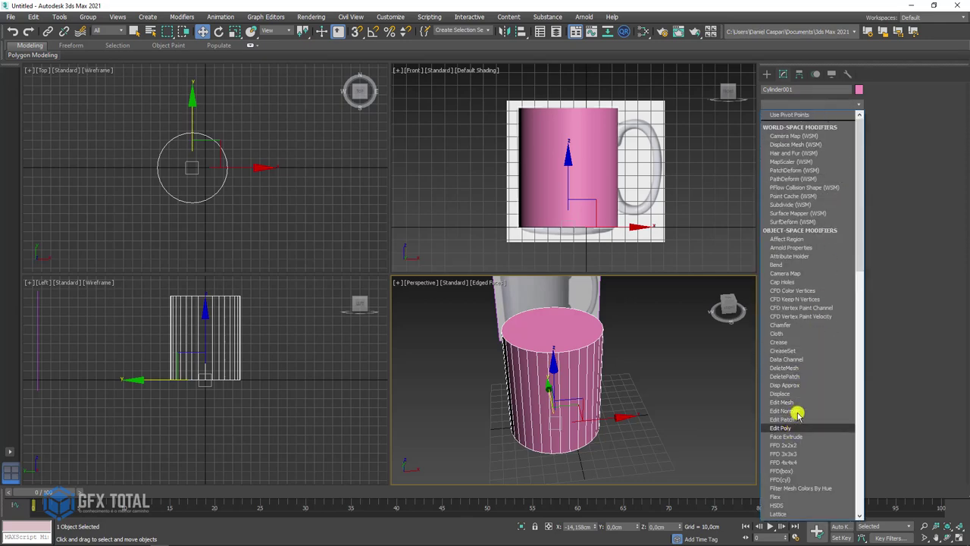
{"action": "left_click", "coordinate": [781, 76]}
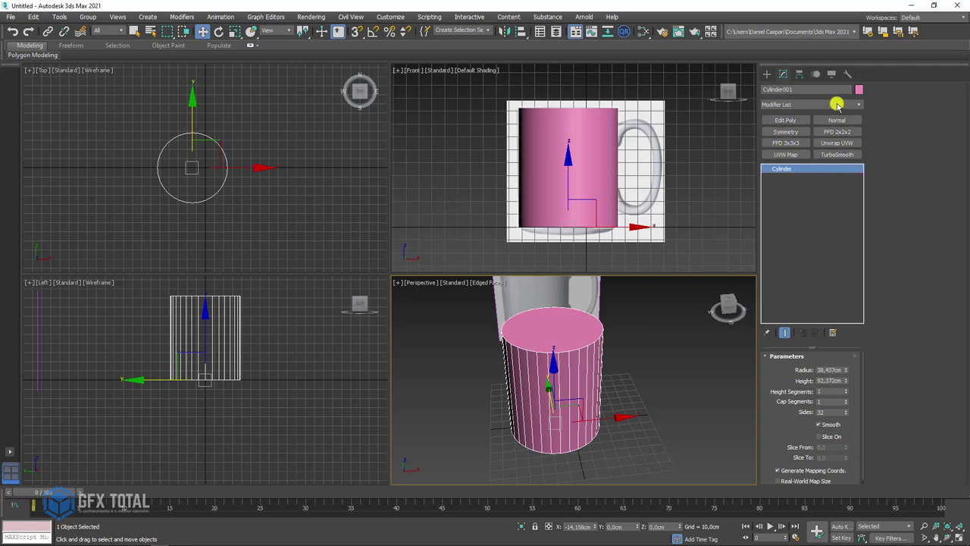
{"action": "left_click", "coordinate": [831, 104]}
{"action": "left_click", "coordinate": [794, 96]}
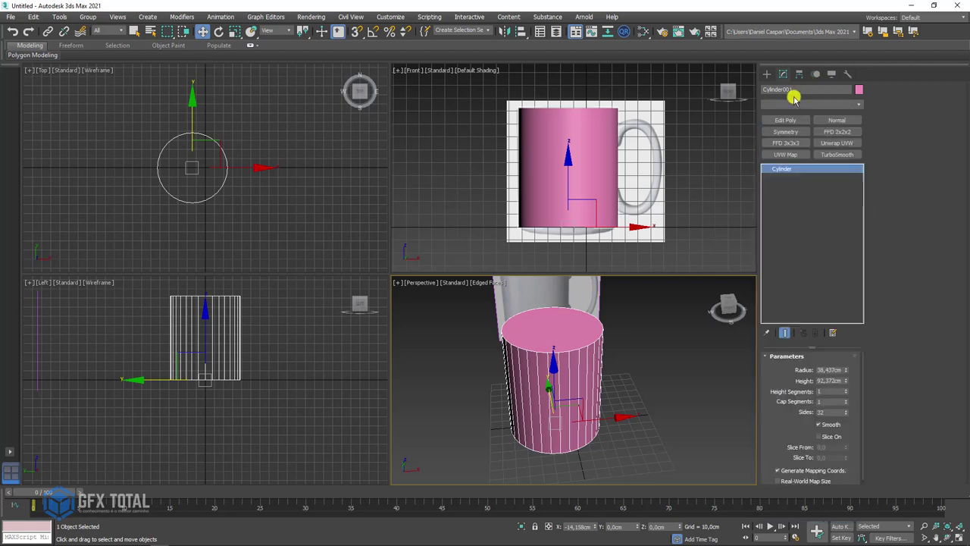
{"action": "left_click", "coordinate": [786, 120]}
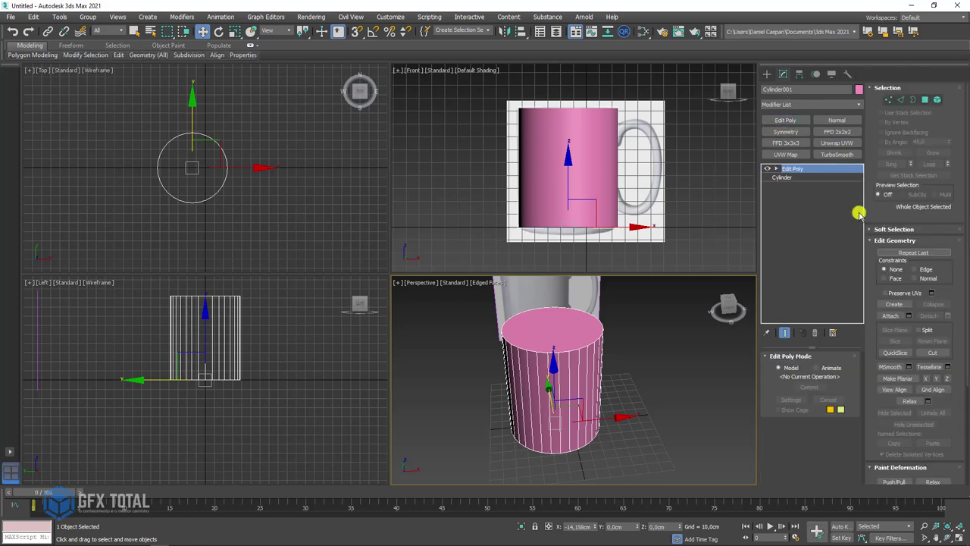
{"action": "left_click", "coordinate": [925, 99]}
{"action": "left_click", "coordinate": [569, 331]}
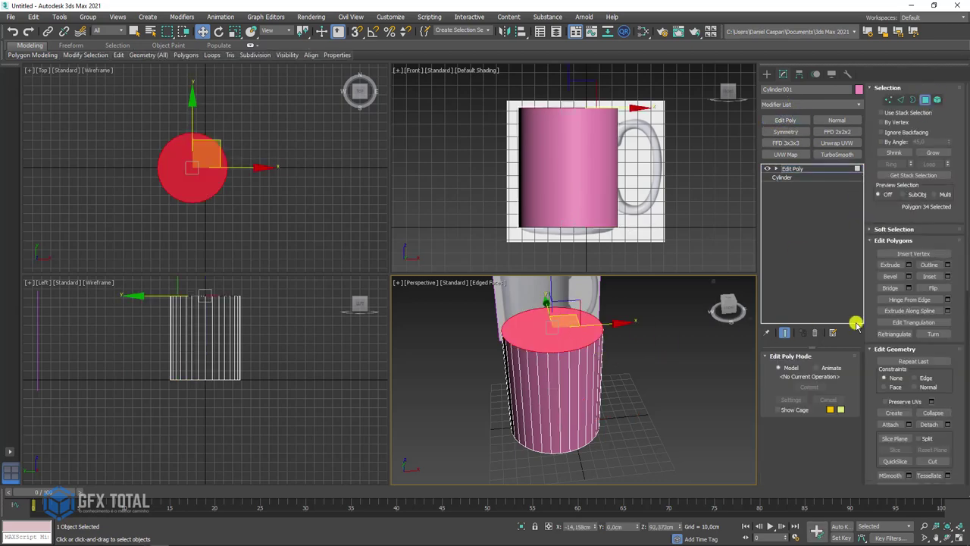
Inset the top cap to form the rim, then extrude it down into the cylinder.
{"action": "left_click", "coordinate": [929, 276]}
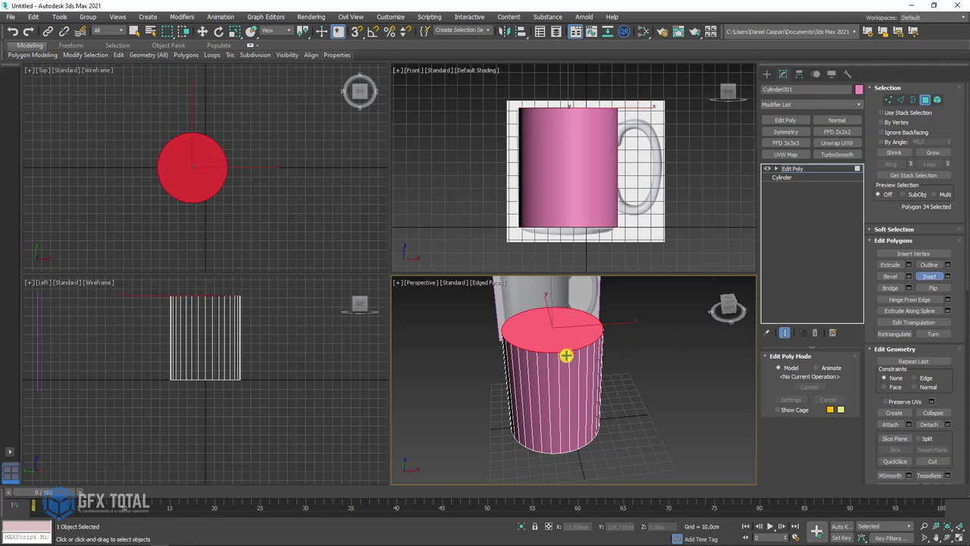
{"action": "left_click_drag", "start_coordinate": [563, 348], "coordinate": [561, 344]}
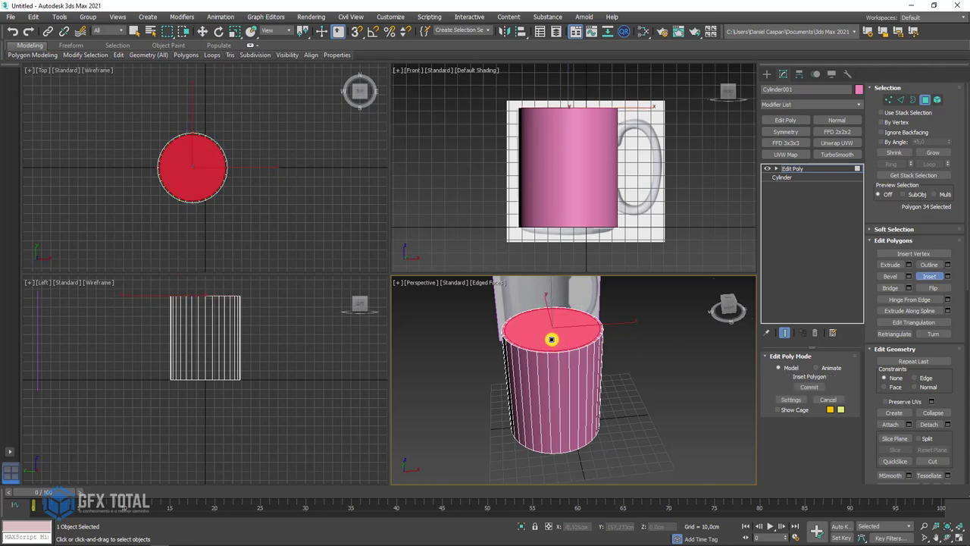
{"action": "scroll", "coordinate": [568, 342], "scroll_direction": "up", "scroll_amount": 2}
{"action": "scroll", "coordinate": [565, 344], "scroll_direction": "up", "scroll_amount": 3}
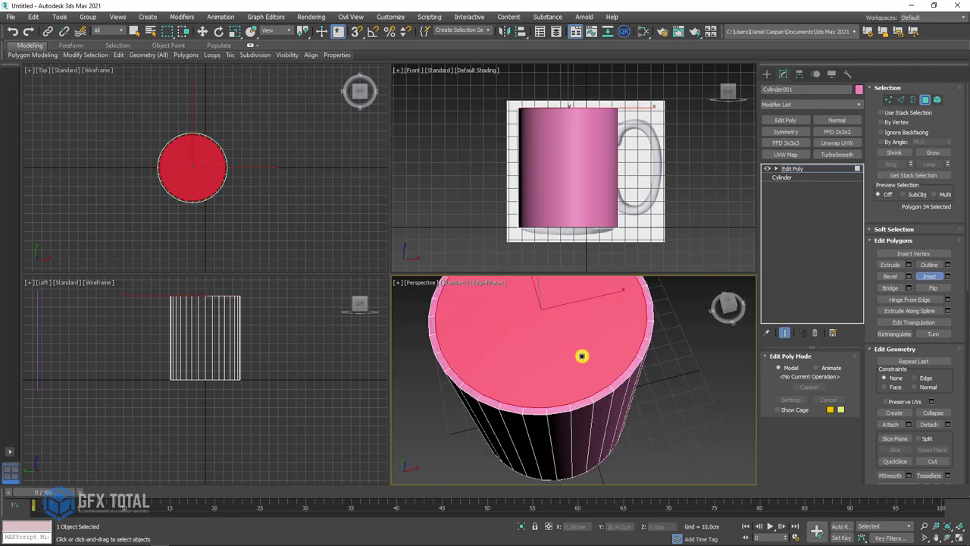
{"action": "scroll", "coordinate": [581, 353], "scroll_direction": "down", "scroll_amount": 1}
{"action": "middle_click_drag", "start_coordinate": [581, 353], "coordinate": [594, 374]}
{"action": "left_click", "coordinate": [890, 264]}
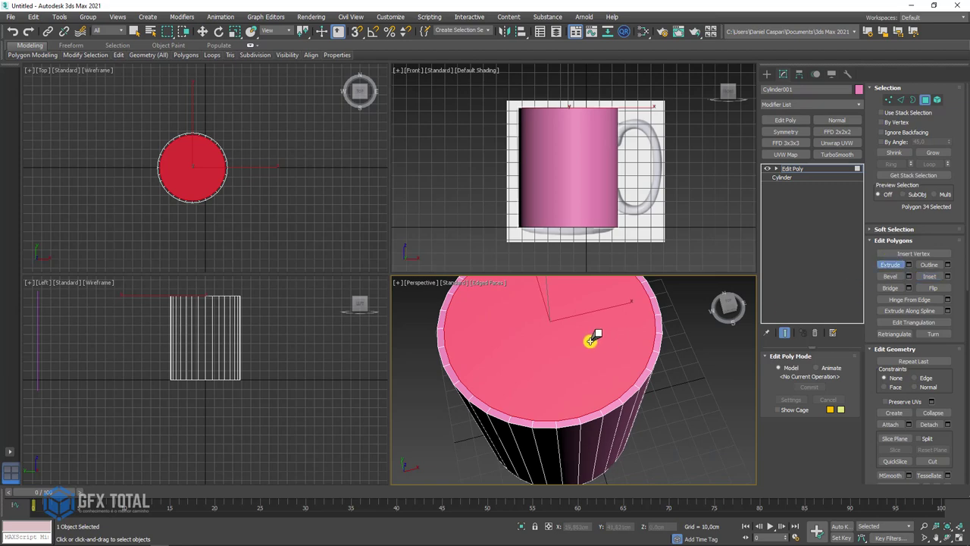
{"action": "left_click_drag", "start_coordinate": [592, 338], "coordinate": [620, 444]}
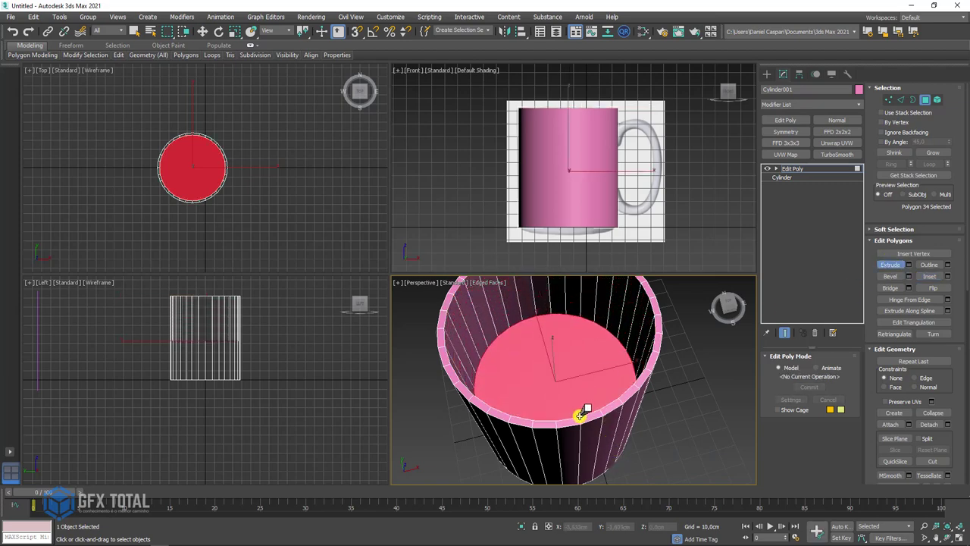
In wireframe, move the sunken cap down to near the mug's base.
{"action": "middle_click_drag", "start_coordinate": [580, 415], "coordinate": [586, 340], "text": "alt"}
{"action": "key", "text": "F3"}
{"action": "middle_click_drag", "start_coordinate": [611, 435], "coordinate": [604, 398], "text": "alt"}
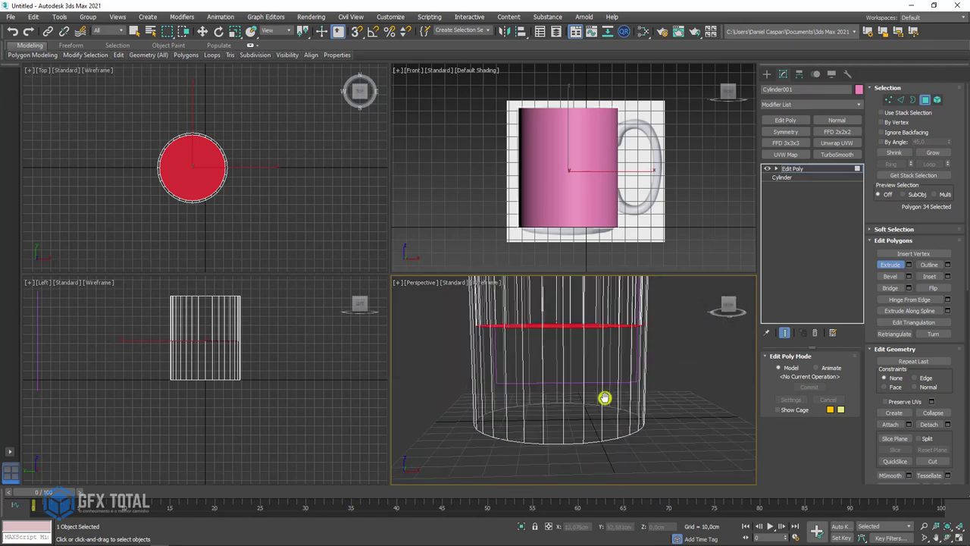
{"action": "key", "text": "w"}
{"action": "mouse_move", "coordinate": [589, 355]}
{"action": "middle_mouse_down", "text": "alt"}
{"action": "mouse_move", "coordinate": [599, 400]}
{"action": "mouse_move", "coordinate": [599, 364]}
{"action": "middle_mouse_up", "text": "alt"}
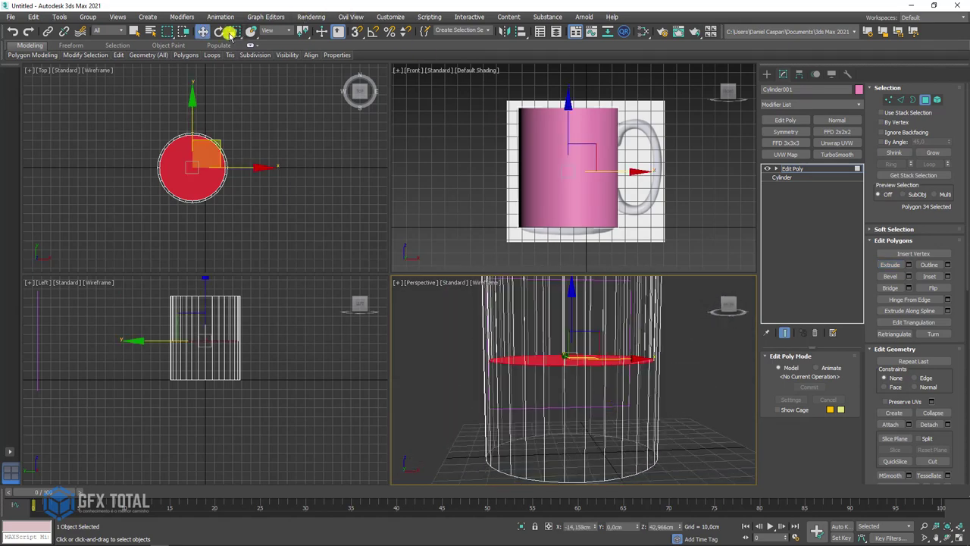
{"action": "left_click_drag", "start_coordinate": [569, 299], "coordinate": [569, 382]}
{"action": "middle_click_drag", "start_coordinate": [657, 424], "coordinate": [650, 402], "text": "alt"}
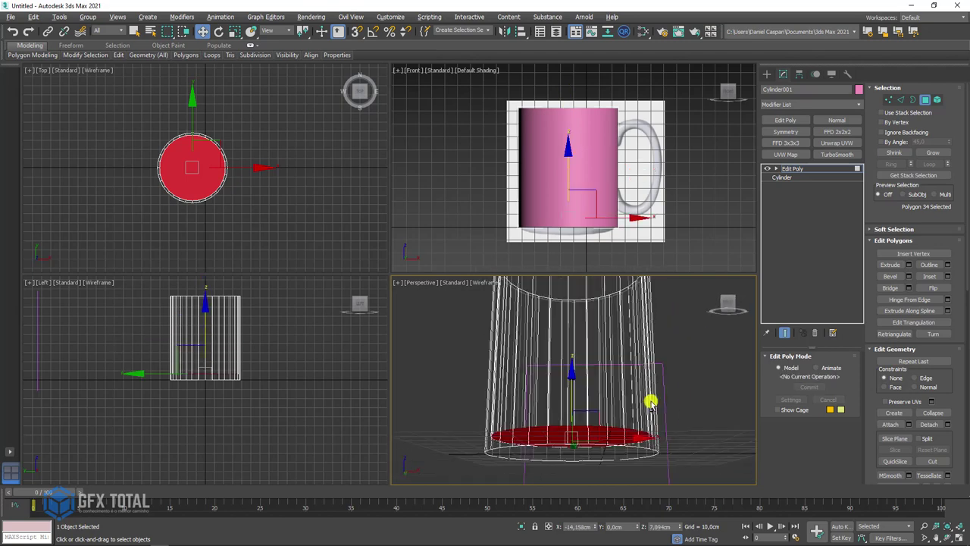
{"action": "left_click_drag", "start_coordinate": [570, 389], "coordinate": [579, 389]}
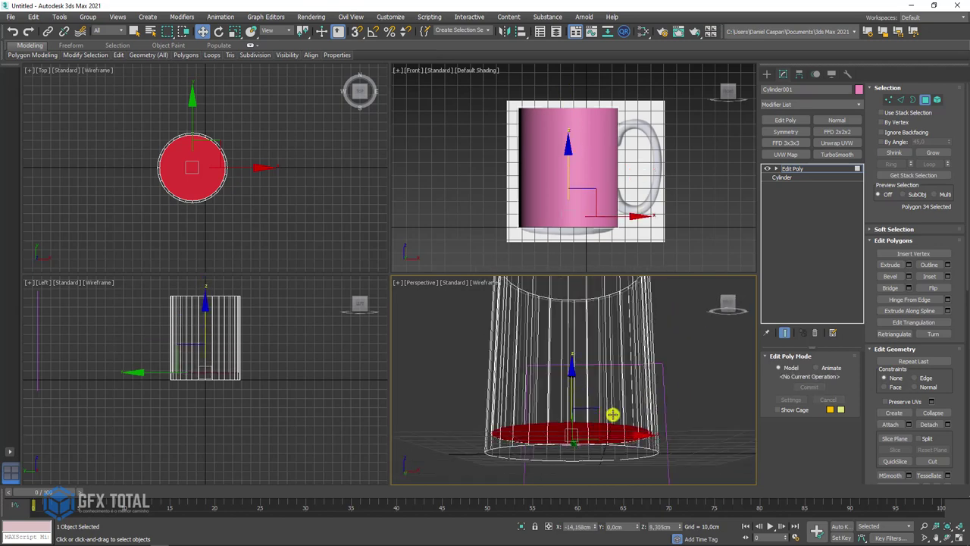
{"action": "mouse_move", "coordinate": [613, 414]}
{"action": "middle_mouse_down", "text": "alt"}
{"action": "mouse_move", "coordinate": [613, 381]}
{"action": "mouse_move", "coordinate": [585, 379]}
{"action": "middle_mouse_up", "text": "alt"}
{"action": "key", "text": "F3"}
{"action": "scroll", "coordinate": [566, 368], "scroll_direction": "up", "scroll_amount": 3}
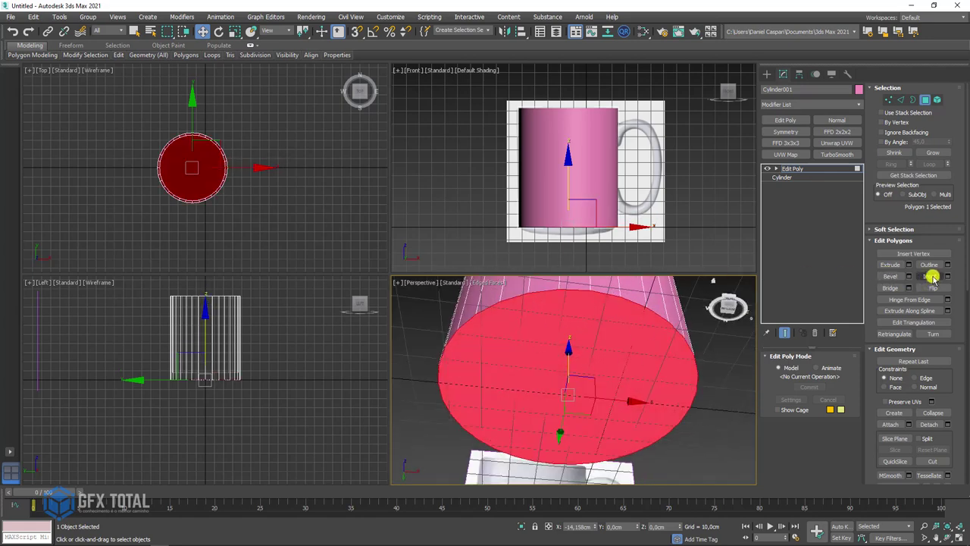
Inset the inner floor twice, shrinking it to a small centre polygon.
{"action": "left_click", "coordinate": [930, 276]}
{"action": "mouse_move", "coordinate": [593, 394]}
{"action": "left_mouse_down"}
{"action": "mouse_move", "coordinate": [606, 385]}
{"action": "mouse_move", "coordinate": [573, 342]}
{"action": "left_mouse_up"}
{"action": "key", "text": "w"}
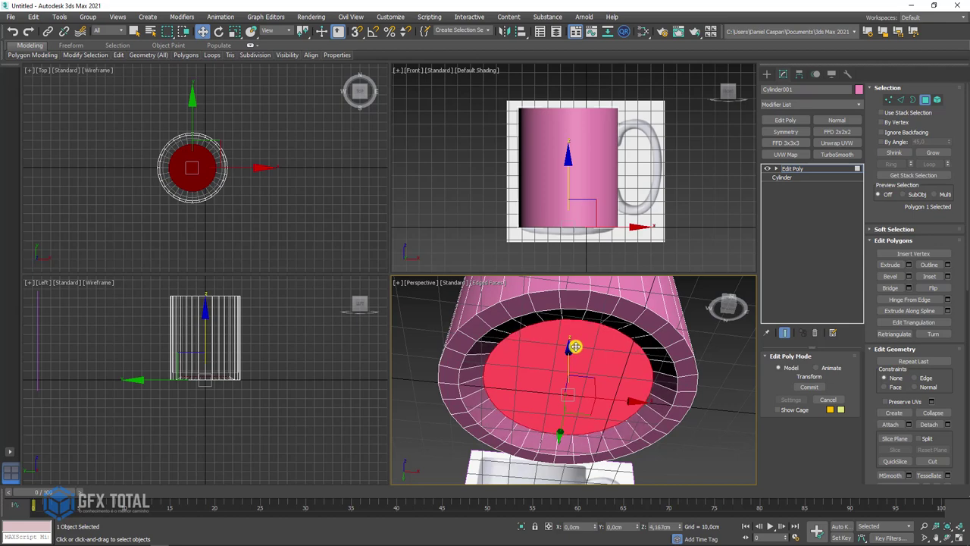
{"action": "left_click", "coordinate": [929, 275]}
{"action": "left_click_drag", "start_coordinate": [650, 383], "coordinate": [570, 364]}
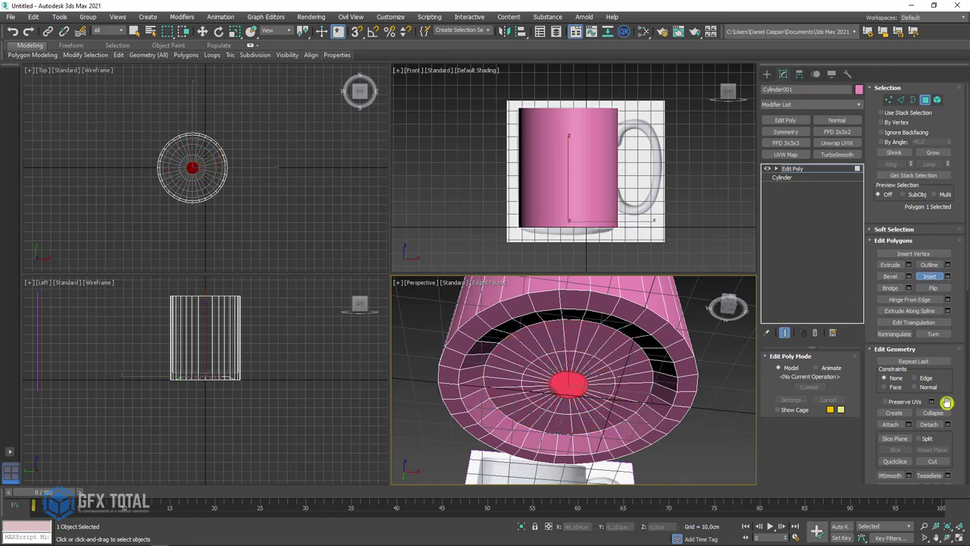
{"action": "key", "text": "ctrl+d"}
Inset the mug's bottom cap and collapse its centre polygon into a single vertex.
{"action": "mouse_move", "coordinate": [597, 336]}
{"action": "middle_mouse_down", "text": "alt"}
{"action": "mouse_move", "coordinate": [597, 482]}
{"action": "mouse_move", "coordinate": [609, 328]}
{"action": "mouse_move", "coordinate": [599, 307]}
{"action": "middle_mouse_up", "text": "alt"}
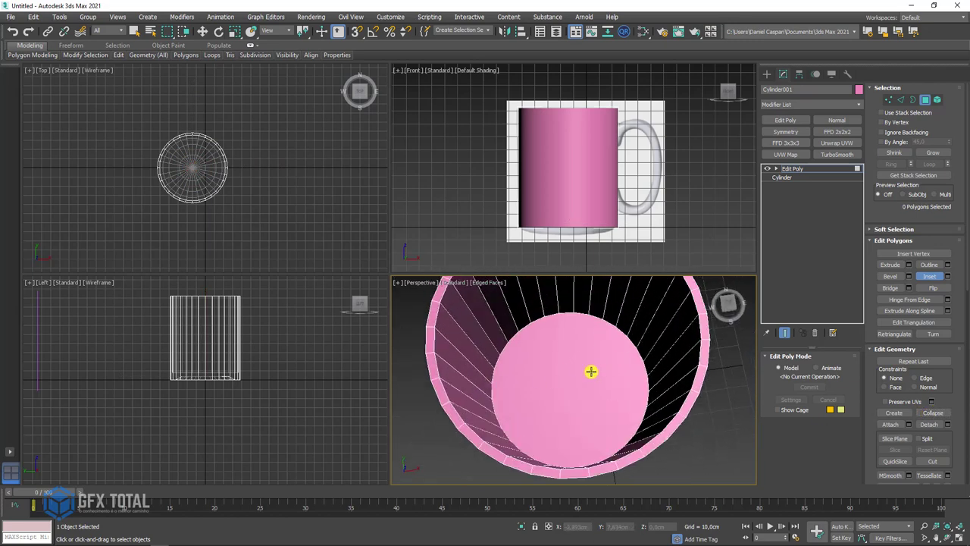
{"action": "left_click", "coordinate": [591, 371]}
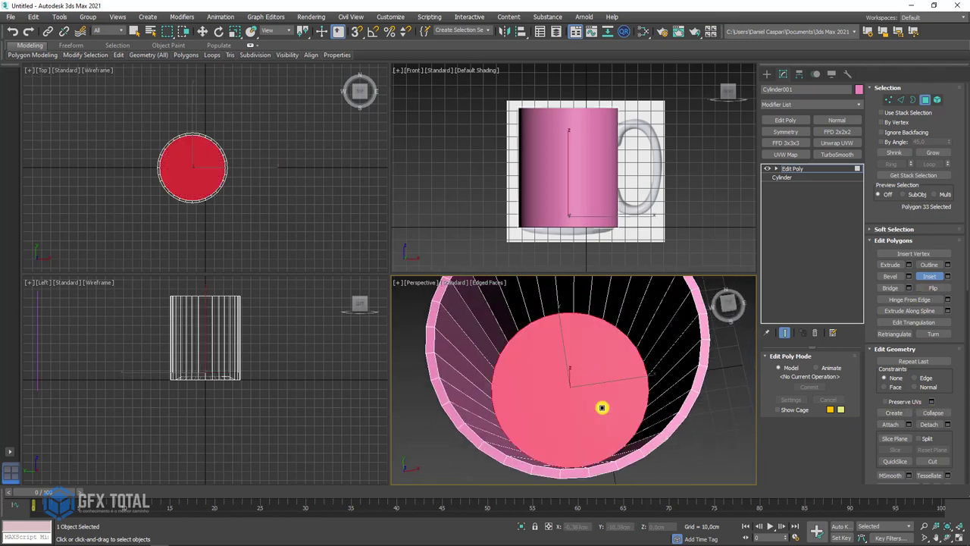
{"action": "left_click_drag", "start_coordinate": [602, 408], "coordinate": [599, 389]}
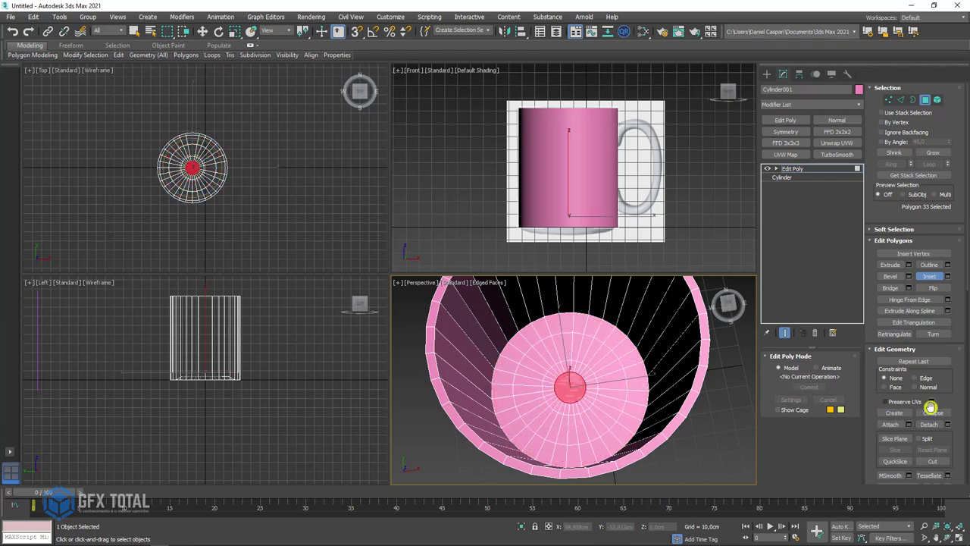
{"action": "left_click", "coordinate": [932, 412]}
{"action": "mouse_move", "coordinate": [691, 402]}
{"action": "middle_mouse_down", "text": "alt"}
{"action": "mouse_move", "coordinate": [606, 393]}
{"action": "mouse_move", "coordinate": [611, 338]}
{"action": "middle_mouse_up", "text": "alt"}
{"action": "scroll", "coordinate": [611, 338], "scroll_direction": "down", "scroll_amount": 5}
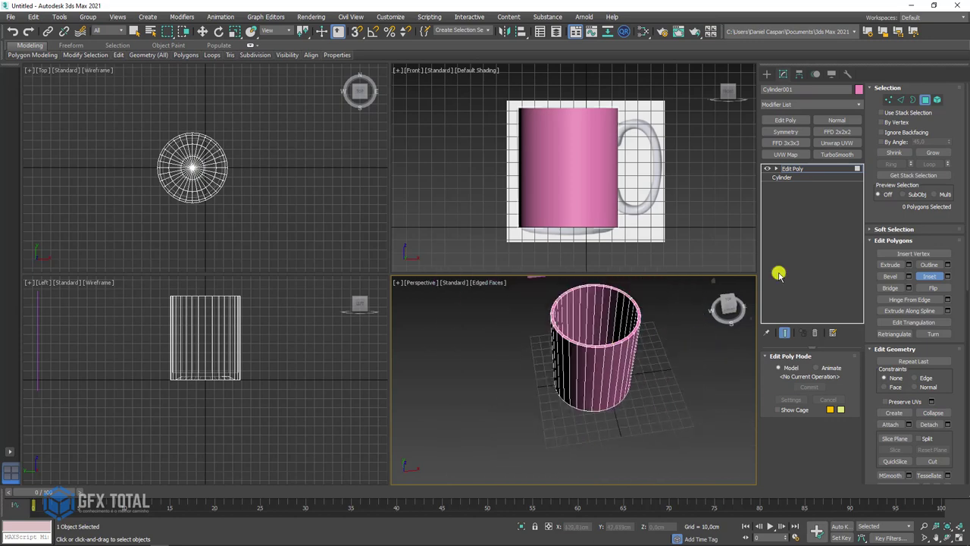
Add a TurboSmooth modifier to the mug and toggle its display off.
{"action": "left_click", "coordinate": [795, 168]}
{"action": "key", "text": "w"}
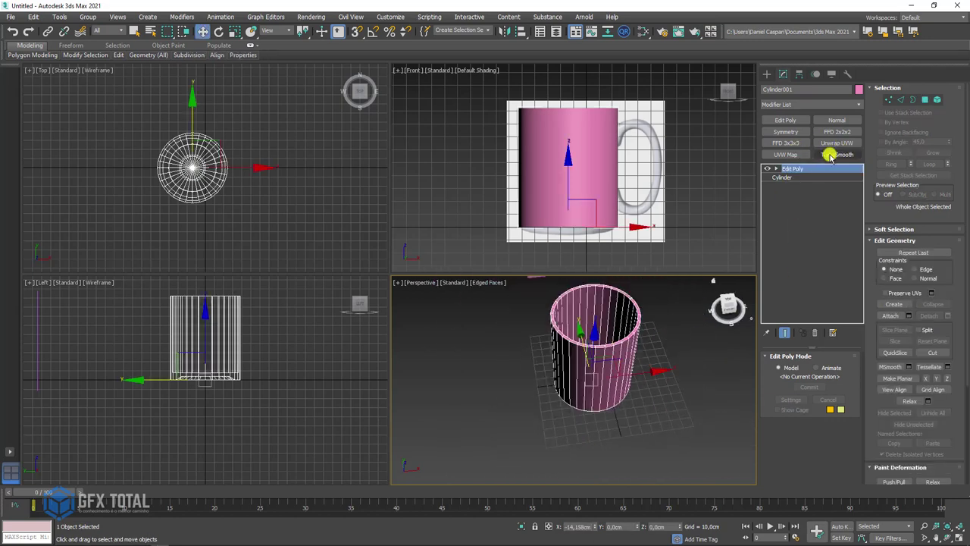
{"action": "middle_click_drag", "start_coordinate": [598, 350], "coordinate": [612, 362], "text": "alt"}
{"action": "scroll", "coordinate": [650, 426], "scroll_direction": "up", "scroll_amount": 4}
{"action": "mouse_move", "coordinate": [650, 426]}
{"action": "middle_mouse_down", "text": "alt"}
{"action": "mouse_move", "coordinate": [669, 398]}
{"action": "mouse_move", "coordinate": [629, 403]}
{"action": "mouse_move", "coordinate": [681, 417]}
{"action": "mouse_move", "coordinate": [645, 418]}
{"action": "mouse_move", "coordinate": [662, 386]}
{"action": "mouse_move", "coordinate": [645, 424]}
{"action": "mouse_move", "coordinate": [659, 402]}
{"action": "middle_mouse_up", "text": "alt"}
{"action": "left_click", "coordinate": [836, 154]}
{"action": "left_click", "coordinate": [766, 168]}
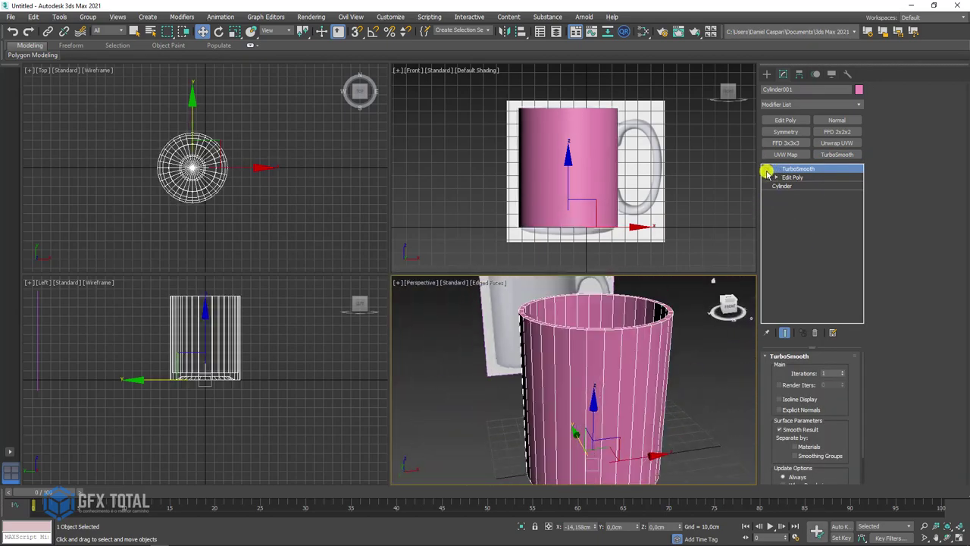
At Edit Poly's Edge level, select an edge on the mug's rim.
{"action": "left_click", "coordinate": [774, 177]}
{"action": "left_click", "coordinate": [793, 194]}
{"action": "mouse_move", "coordinate": [666, 356]}
{"action": "middle_mouse_down", "text": "alt"}
{"action": "mouse_move", "coordinate": [694, 332]}
{"action": "mouse_move", "coordinate": [678, 379]}
{"action": "mouse_move", "coordinate": [677, 322]}
{"action": "mouse_move", "coordinate": [669, 362]}
{"action": "mouse_move", "coordinate": [660, 327]}
{"action": "mouse_move", "coordinate": [652, 321]}
{"action": "mouse_move", "coordinate": [640, 338]}
{"action": "mouse_move", "coordinate": [656, 362]}
{"action": "mouse_move", "coordinate": [602, 303]}
{"action": "mouse_move", "coordinate": [626, 303]}
{"action": "mouse_move", "coordinate": [615, 393]}
{"action": "mouse_move", "coordinate": [623, 411]}
{"action": "mouse_move", "coordinate": [634, 402]}
{"action": "middle_mouse_up", "text": "alt"}
{"action": "left_click", "coordinate": [674, 356]}
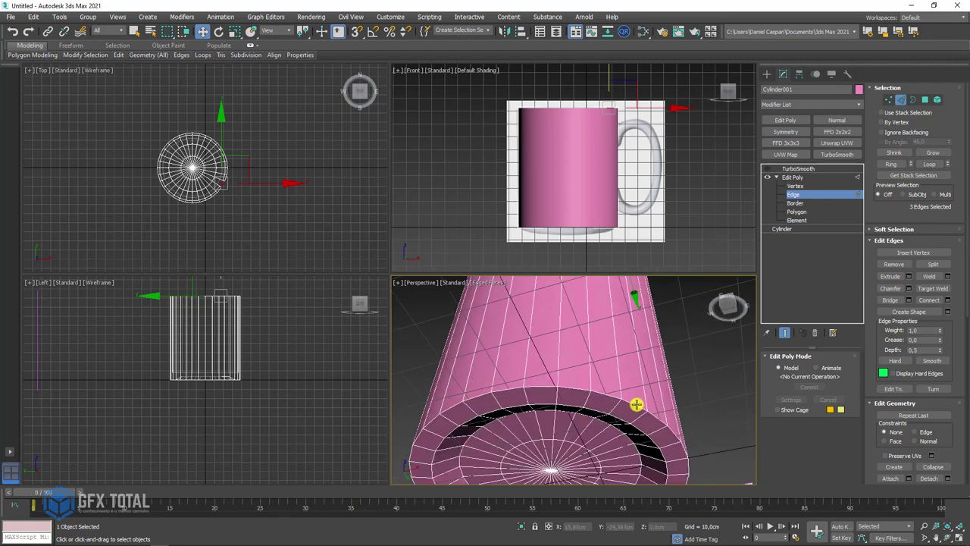
Select the mug's inner and outer base edge loops with Loop.
{"action": "left_click", "coordinate": [635, 402], "text": "ctrl"}
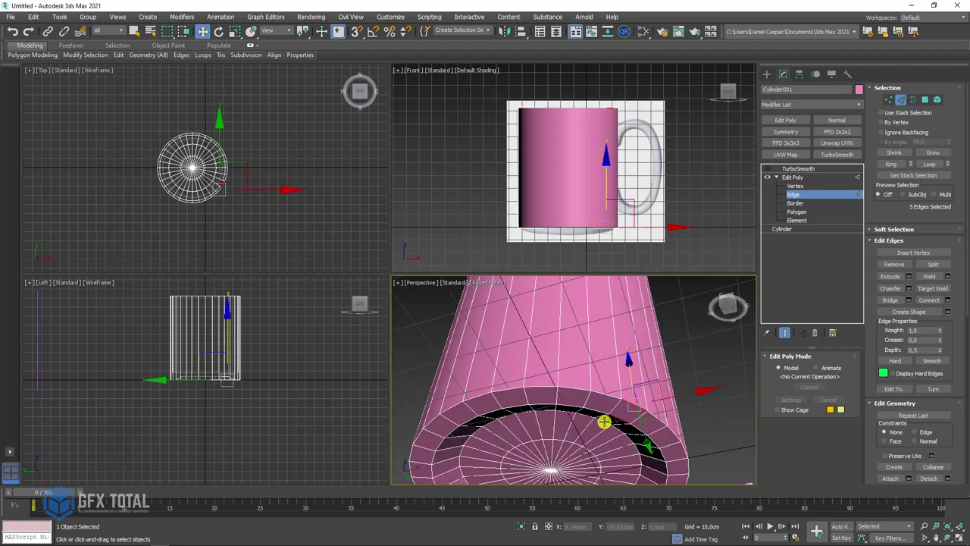
{"action": "left_click", "coordinate": [891, 164]}
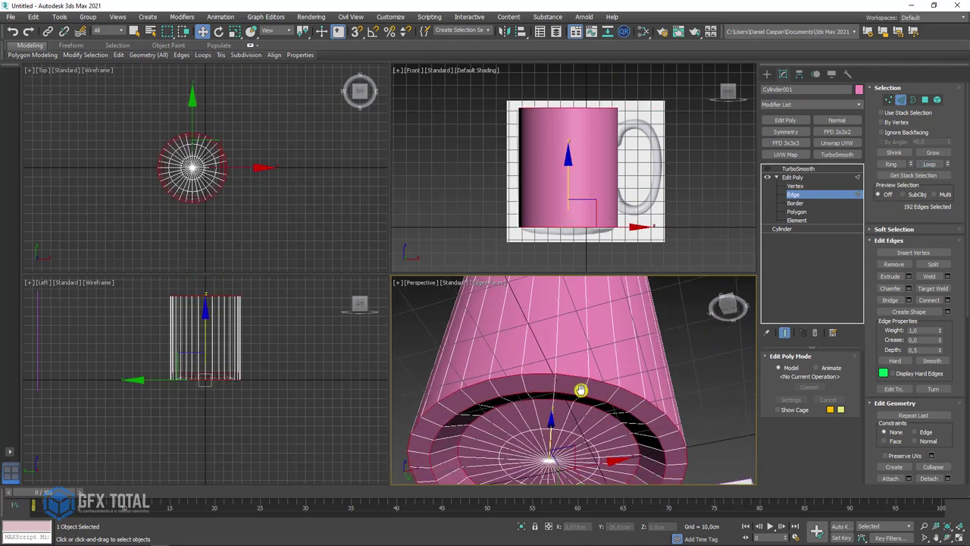
{"action": "mouse_move", "coordinate": [581, 385]}
{"action": "middle_mouse_down", "text": "alt"}
{"action": "mouse_move", "coordinate": [604, 362]}
{"action": "mouse_move", "coordinate": [621, 372]}
{"action": "middle_mouse_up", "text": "alt"}
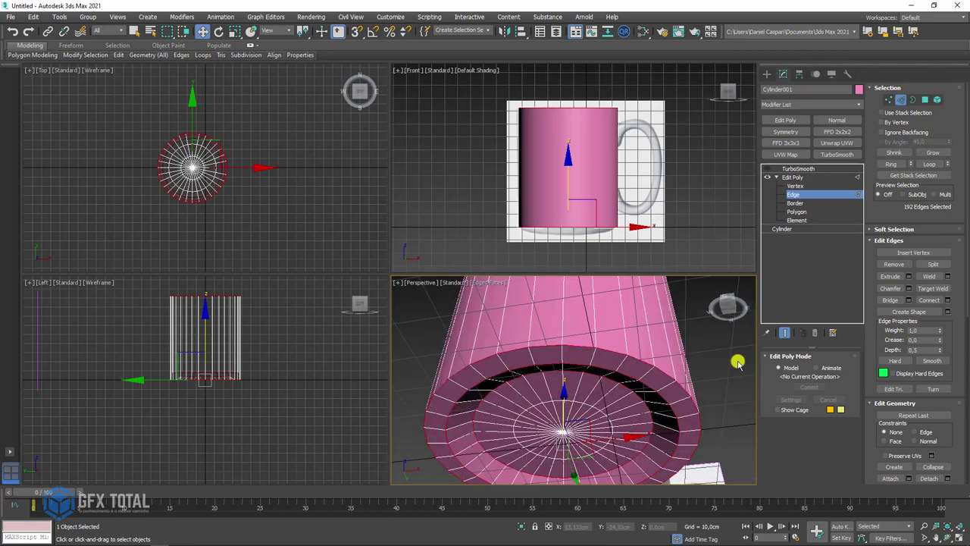
Chamfer the base edge loops by about 1.22cm with one segment and confirm.
{"action": "left_click", "coordinate": [909, 288]}
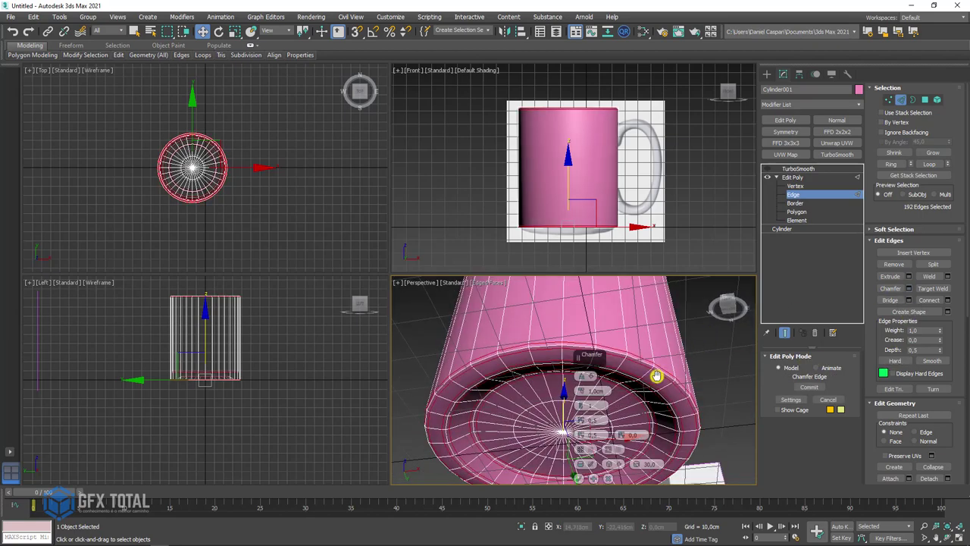
{"action": "middle_click_drag", "start_coordinate": [656, 372], "coordinate": [641, 351], "text": "alt"}
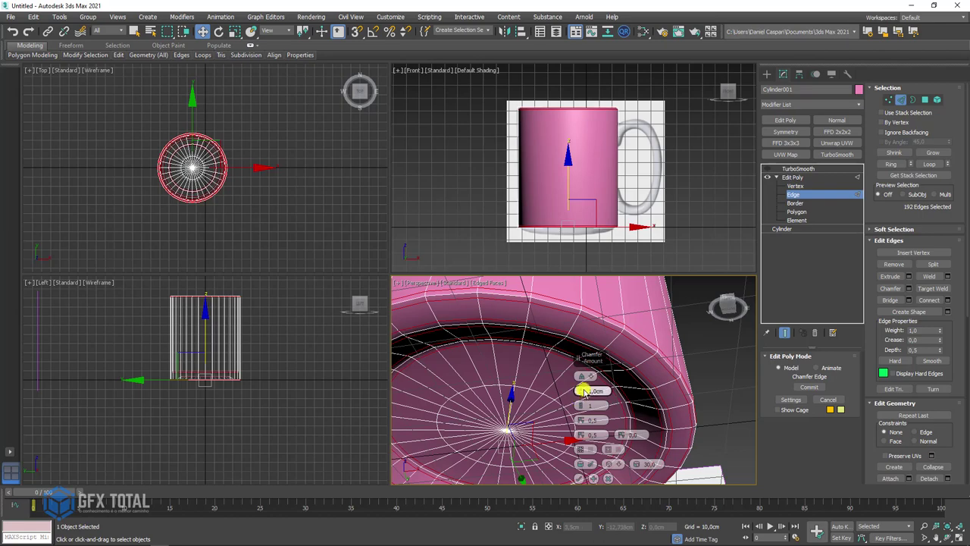
{"action": "left_click_drag", "start_coordinate": [583, 390], "coordinate": [584, 390]}
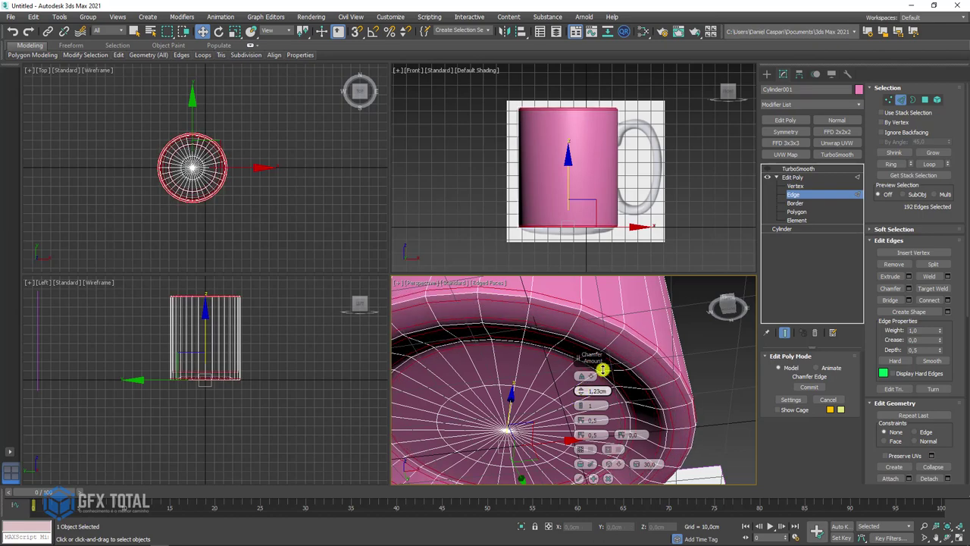
{"action": "middle_click_drag", "start_coordinate": [602, 370], "coordinate": [665, 369], "text": "alt"}
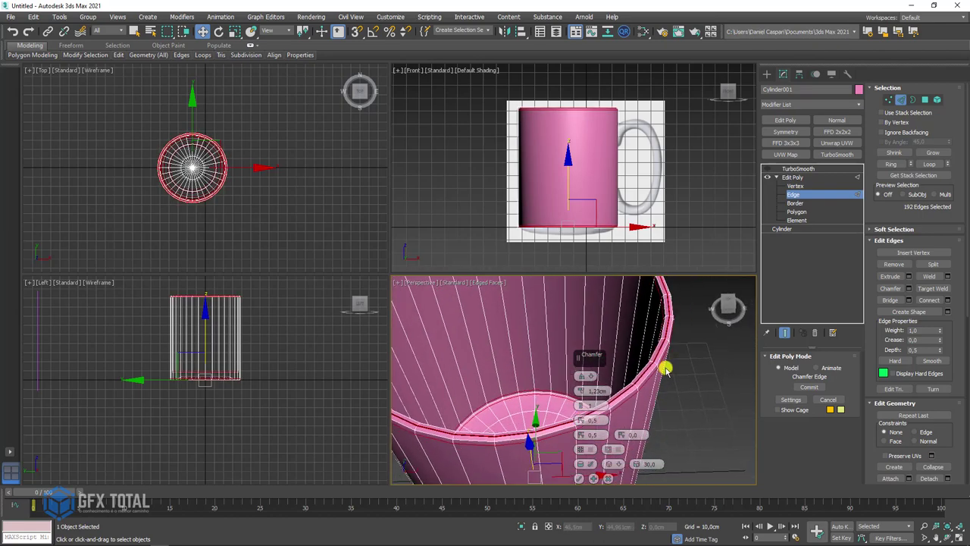
{"action": "scroll", "coordinate": [665, 369], "scroll_direction": "up", "scroll_amount": 3}
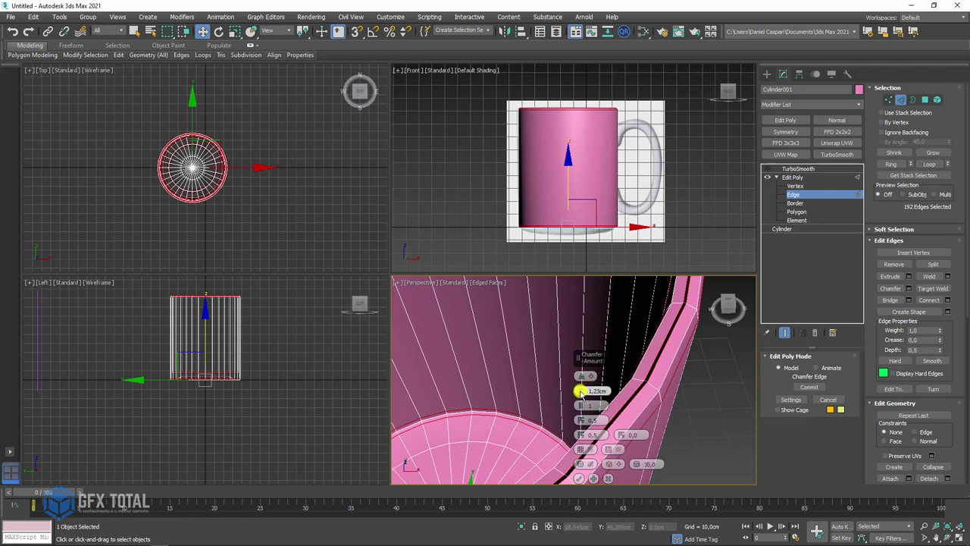
{"action": "scroll", "coordinate": [664, 369], "scroll_direction": "down", "scroll_amount": 2}
{"action": "scroll", "coordinate": [656, 368], "scroll_direction": "down", "scroll_amount": 2}
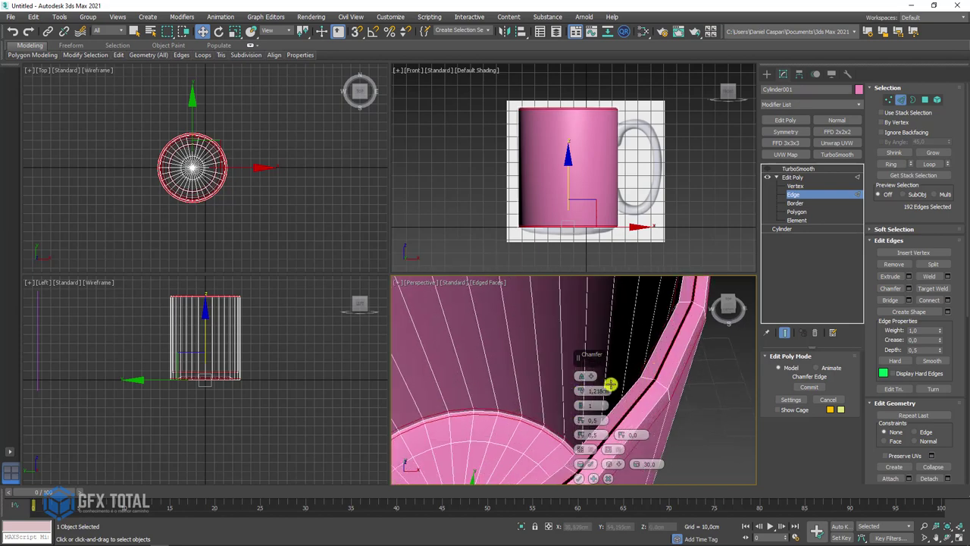
{"action": "scroll", "coordinate": [608, 385], "scroll_direction": "down", "scroll_amount": 6}
{"action": "scroll", "coordinate": [591, 352], "scroll_direction": "down", "scroll_amount": 3}
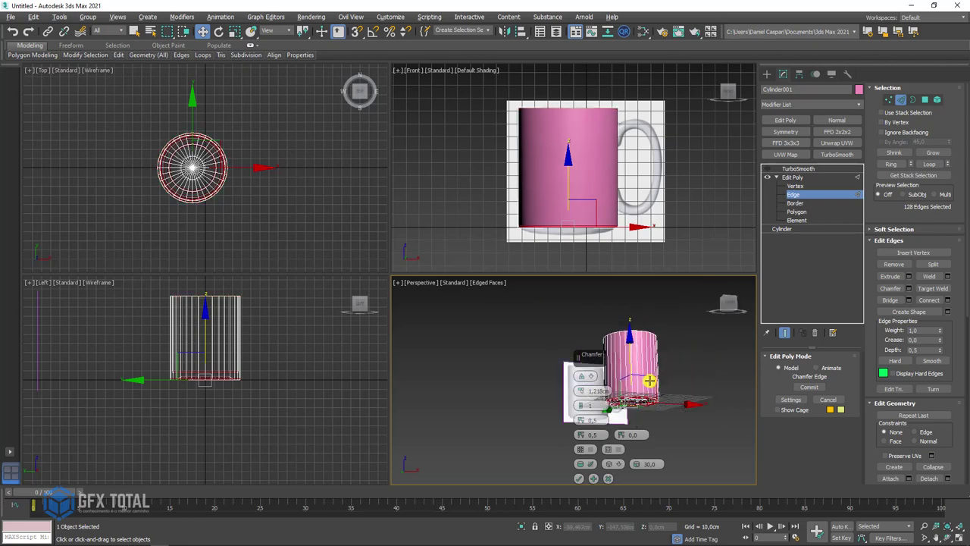
{"action": "scroll", "coordinate": [645, 398], "scroll_direction": "up", "scroll_amount": 4}
{"action": "mouse_move", "coordinate": [644, 398]}
{"action": "middle_mouse_down", "text": "alt"}
{"action": "mouse_move", "coordinate": [656, 366]}
{"action": "mouse_move", "coordinate": [624, 412]}
{"action": "mouse_move", "coordinate": [678, 450]}
{"action": "mouse_move", "coordinate": [679, 410]}
{"action": "mouse_move", "coordinate": [568, 438]}
{"action": "middle_mouse_up", "text": "alt"}
{"action": "scroll", "coordinate": [656, 366], "scroll_direction": "up", "scroll_amount": 2}
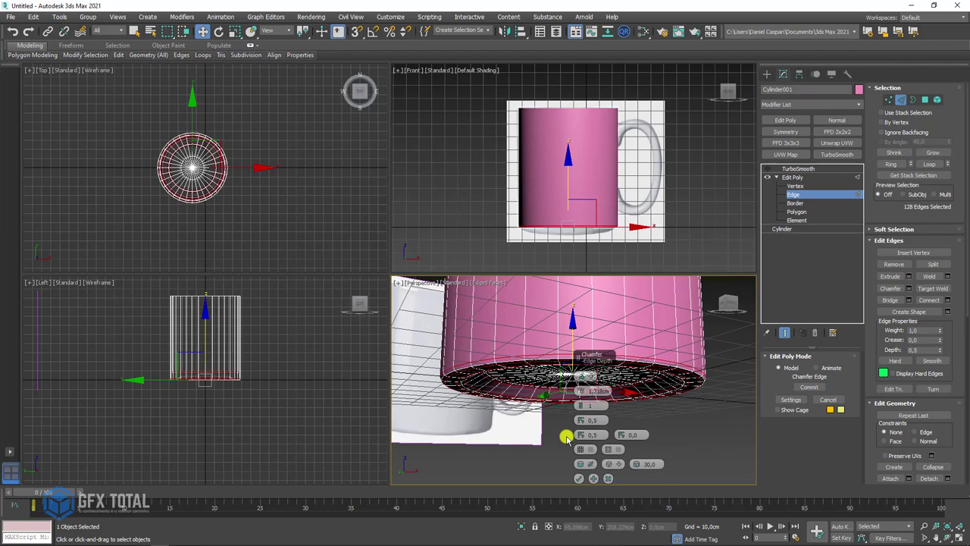
{"action": "left_click", "coordinate": [579, 479]}
Pick a single edge on the mug rim.
{"action": "mouse_move", "coordinate": [682, 382]}
{"action": "middle_mouse_down", "text": "alt"}
{"action": "mouse_move", "coordinate": [697, 338]}
{"action": "mouse_move", "coordinate": [669, 346]}
{"action": "middle_mouse_up", "text": "alt"}
{"action": "scroll", "coordinate": [669, 346], "scroll_direction": "up", "scroll_amount": 3}
{"action": "scroll", "coordinate": [677, 357], "scroll_direction": "up", "scroll_amount": 2}
{"action": "left_click", "coordinate": [678, 367]}
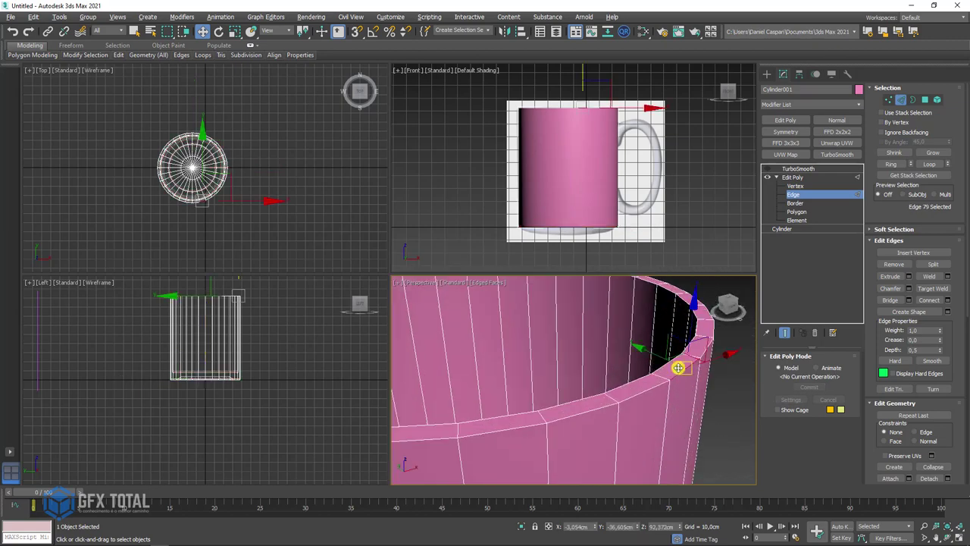
Chamfer the full rim edge loop by 0.529cm with 0 segments for a flat band.
{"action": "left_click", "coordinate": [932, 163]}
{"action": "left_click", "coordinate": [908, 288]}
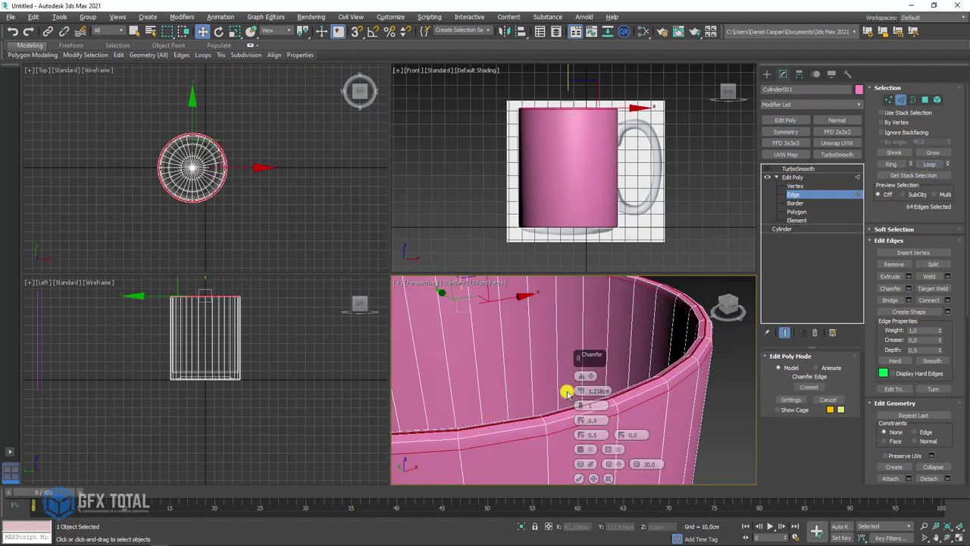
{"action": "left_click_drag", "start_coordinate": [582, 407], "coordinate": [576, 391]}
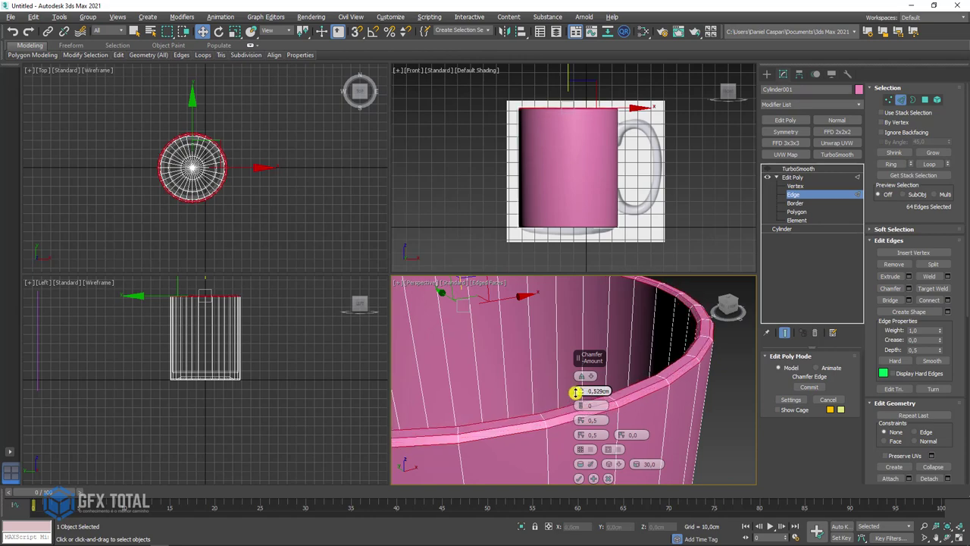
{"action": "mouse_move", "coordinate": [655, 409]}
{"action": "middle_mouse_down", "text": "alt"}
{"action": "mouse_move", "coordinate": [671, 318]}
{"action": "mouse_move", "coordinate": [598, 470]}
{"action": "middle_mouse_up", "text": "alt"}
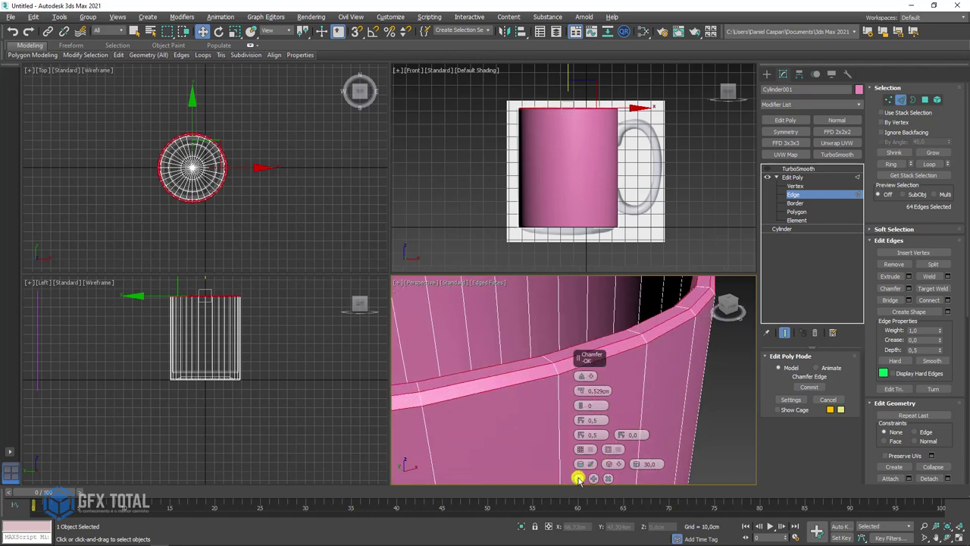
{"action": "left_click", "coordinate": [578, 478]}
Switch back to TurboSmooth in the stack to preview the smoothed mug.
{"action": "left_click", "coordinate": [798, 168]}
{"action": "left_click", "coordinate": [767, 168]}
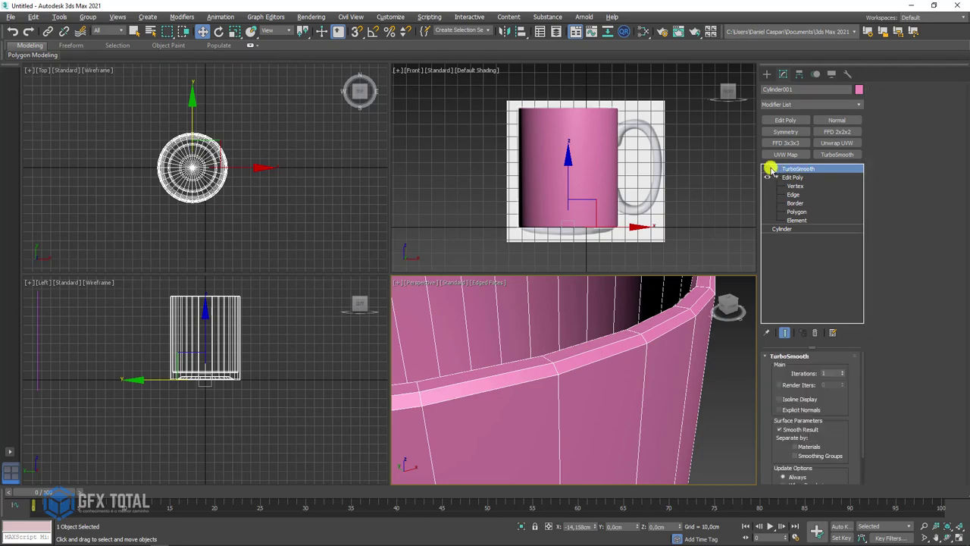
{"action": "scroll", "coordinate": [688, 352], "scroll_direction": "down", "scroll_amount": 3}
{"action": "scroll", "coordinate": [679, 342], "scroll_direction": "down", "scroll_amount": 2}
{"action": "mouse_move", "coordinate": [679, 342]}
{"action": "middle_mouse_down", "text": "alt"}
{"action": "mouse_move", "coordinate": [632, 402]}
{"action": "mouse_move", "coordinate": [629, 323]}
{"action": "mouse_move", "coordinate": [695, 308]}
{"action": "mouse_move", "coordinate": [696, 356]}
{"action": "mouse_move", "coordinate": [693, 303]}
{"action": "mouse_move", "coordinate": [701, 300]}
{"action": "mouse_move", "coordinate": [680, 432]}
{"action": "mouse_move", "coordinate": [675, 405]}
{"action": "middle_mouse_up", "text": "alt"}
Turn off TurboSmooth and select the vertical edge ring around the mug body.
{"action": "left_click", "coordinate": [793, 194]}
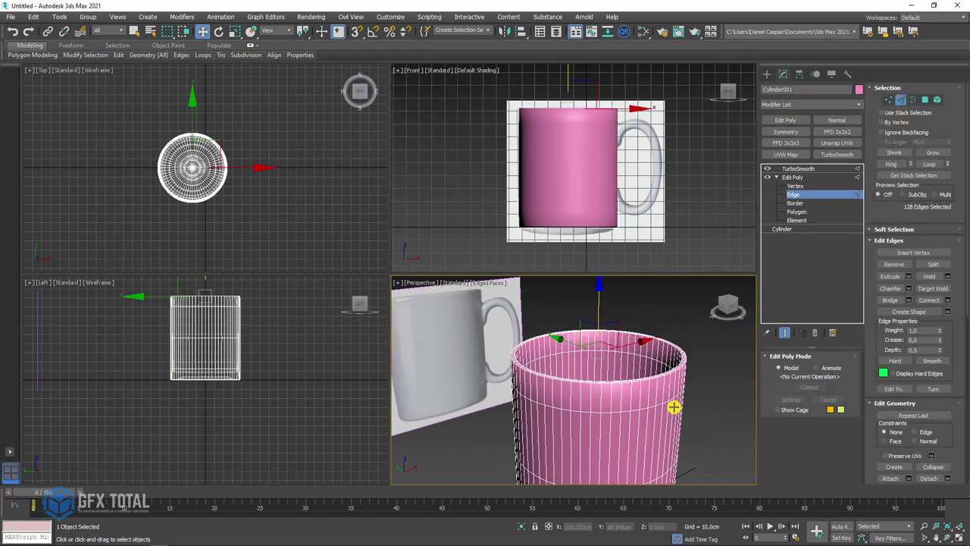
{"action": "left_click", "coordinate": [769, 169]}
{"action": "middle_click_drag", "start_coordinate": [660, 359], "coordinate": [712, 369], "text": "alt"}
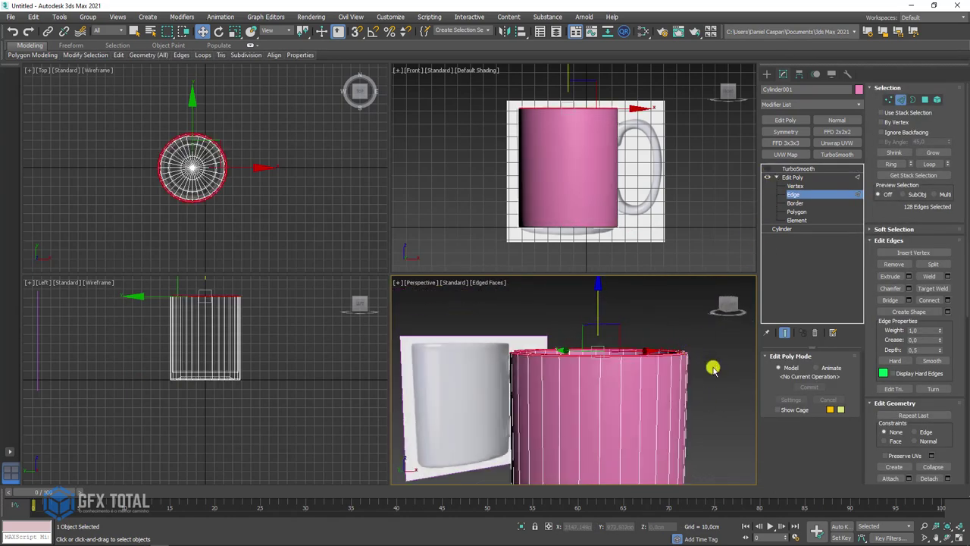
{"action": "key", "text": "alt+r"}
{"action": "middle_click_drag", "start_coordinate": [460, 429], "coordinate": [621, 383], "text": "alt"}
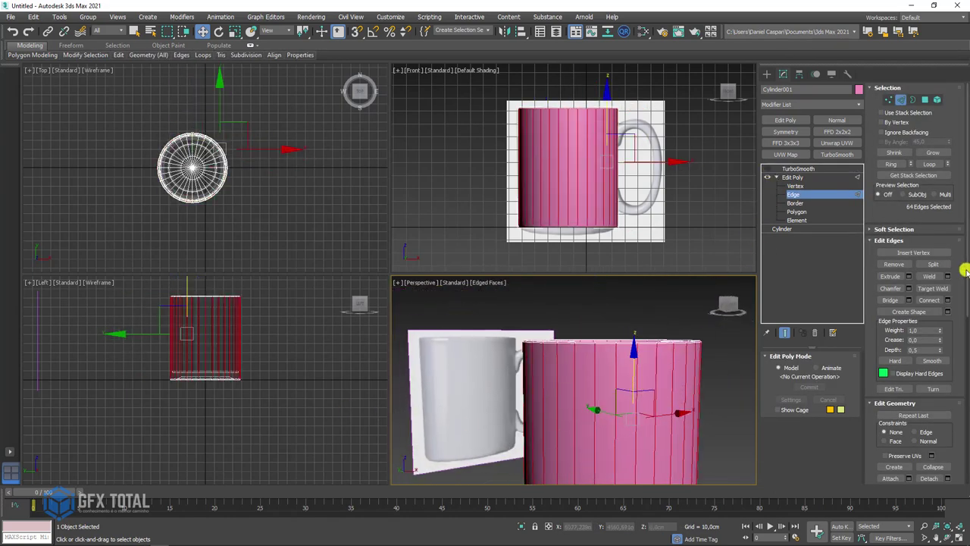
Connect the ring to add a horizontal loop and raise it near the top of the body.
{"action": "left_click", "coordinate": [926, 300]}
{"action": "left_click_drag", "start_coordinate": [610, 399], "coordinate": [622, 309]}
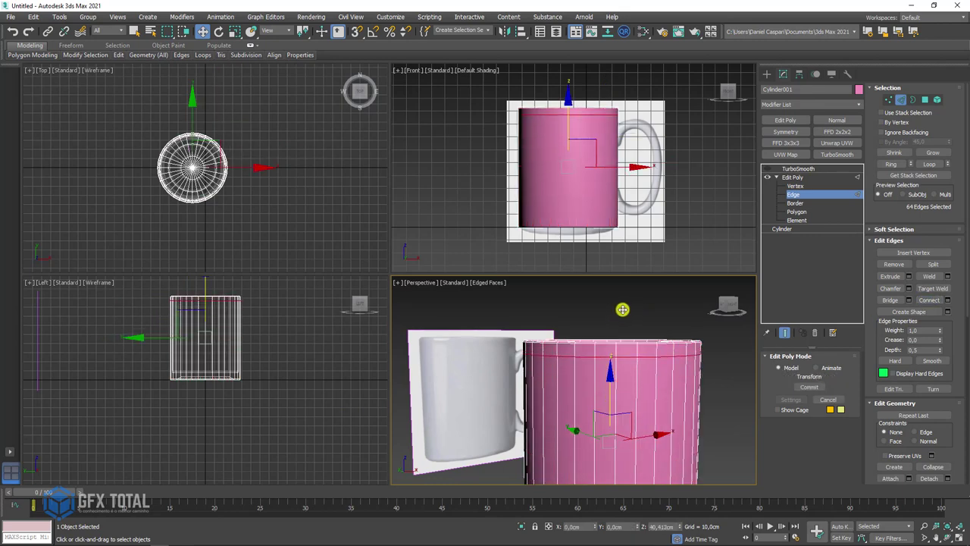
{"action": "scroll", "coordinate": [619, 313], "scroll_direction": "up", "scroll_amount": 3}
{"action": "scroll", "coordinate": [628, 353], "scroll_direction": "up", "scroll_amount": 3}
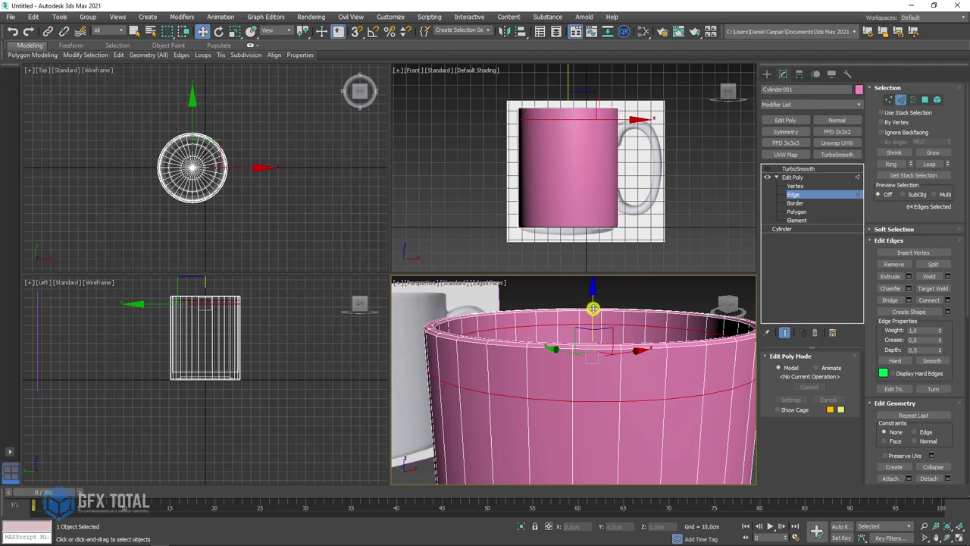
Select the edge loop near the rim and show the TurboSmooth result.
{"action": "left_click", "coordinate": [619, 386]}
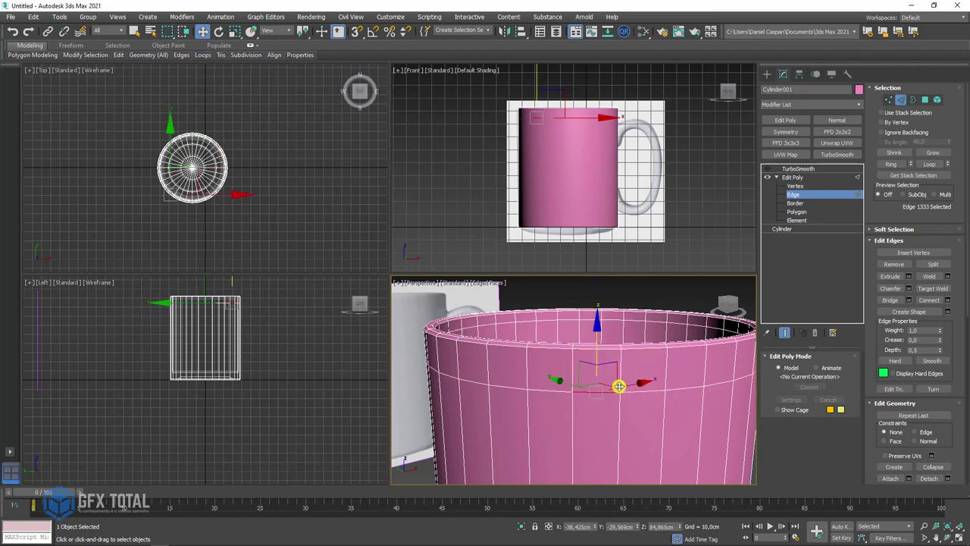
{"action": "left_click", "coordinate": [920, 164]}
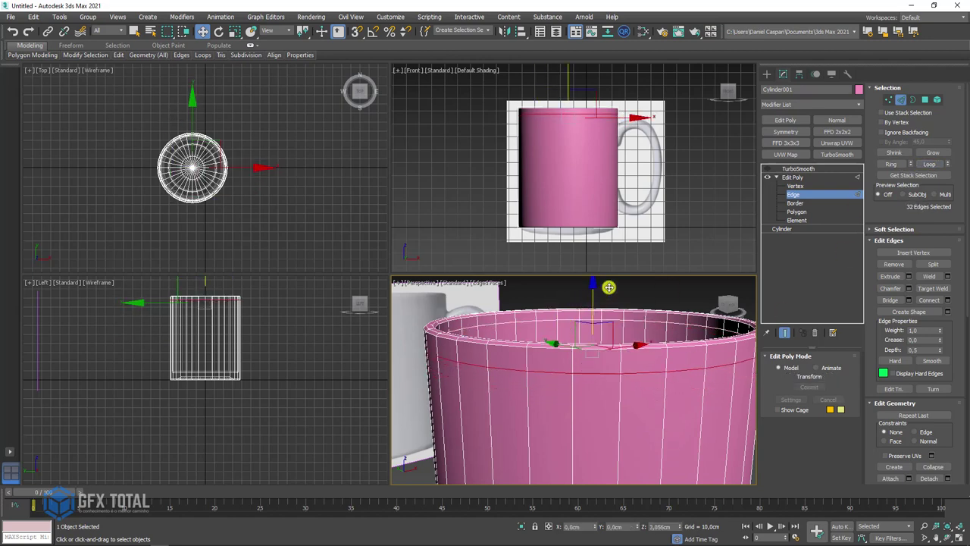
{"action": "left_click", "coordinate": [792, 177]}
{"action": "left_click", "coordinate": [792, 168]}
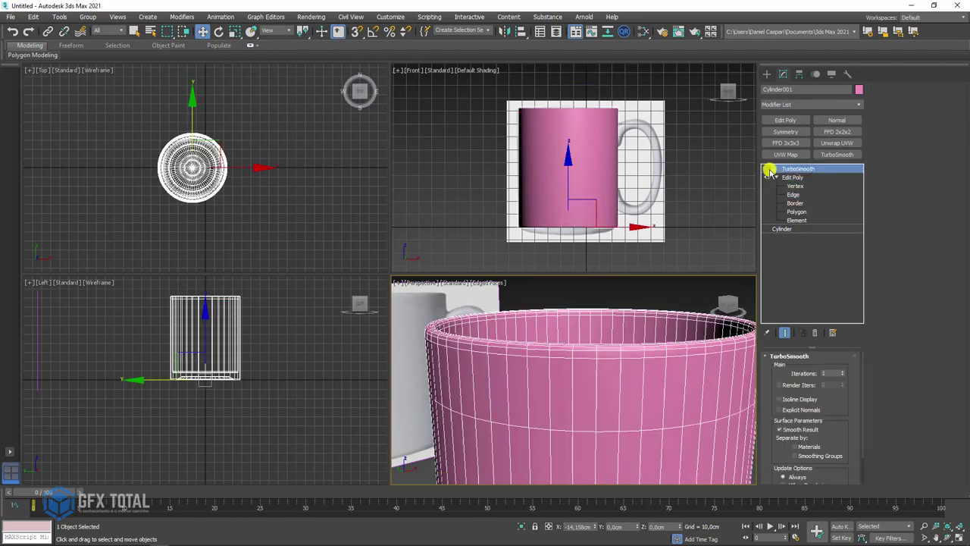
{"action": "mouse_move", "coordinate": [660, 372]}
{"action": "middle_mouse_down", "text": "alt"}
{"action": "mouse_move", "coordinate": [685, 402]}
{"action": "mouse_move", "coordinate": [643, 342]}
{"action": "mouse_move", "coordinate": [654, 346]}
{"action": "mouse_move", "coordinate": [662, 390]}
{"action": "mouse_move", "coordinate": [636, 401]}
{"action": "mouse_move", "coordinate": [657, 354]}
{"action": "mouse_move", "coordinate": [559, 330]}
{"action": "middle_mouse_up", "text": "alt"}
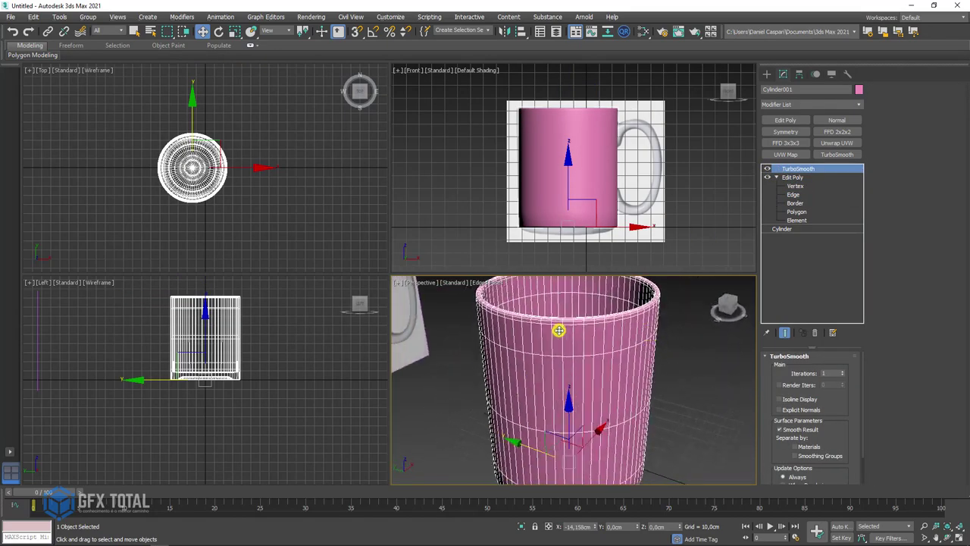
{"action": "middle_click_drag", "start_coordinate": [622, 355], "coordinate": [558, 353], "text": "alt"}
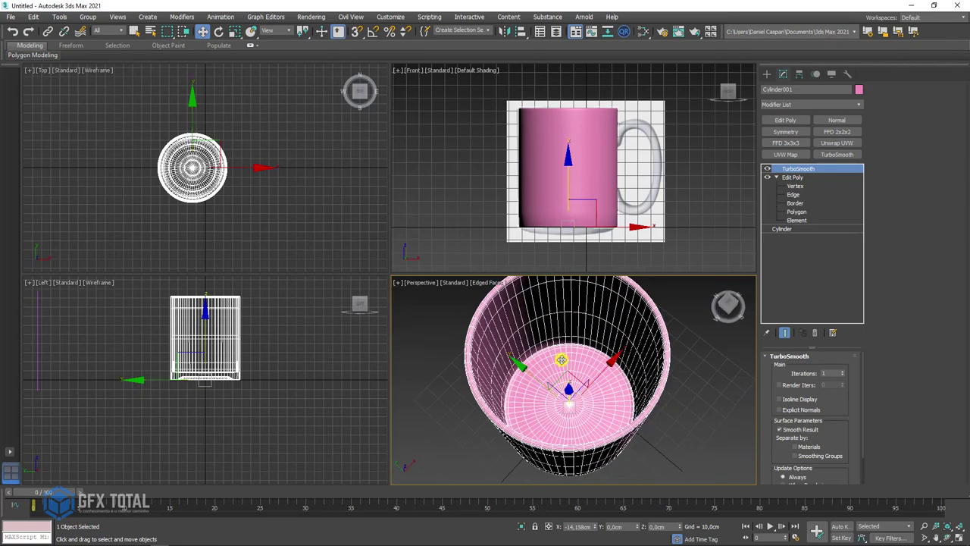
With smoothing hidden, select the inner polygons by growing from the bottom cap and shrinking off the rim.
{"action": "left_click", "coordinate": [808, 185]}
{"action": "left_click", "coordinate": [767, 168]}
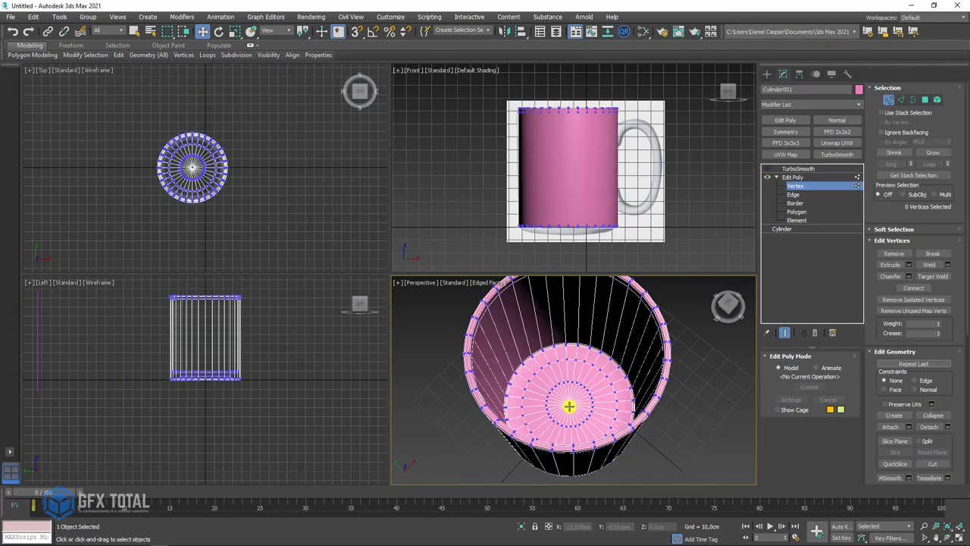
{"action": "left_click_drag", "start_coordinate": [569, 406], "coordinate": [637, 443]}
{"action": "key", "text": "4"}
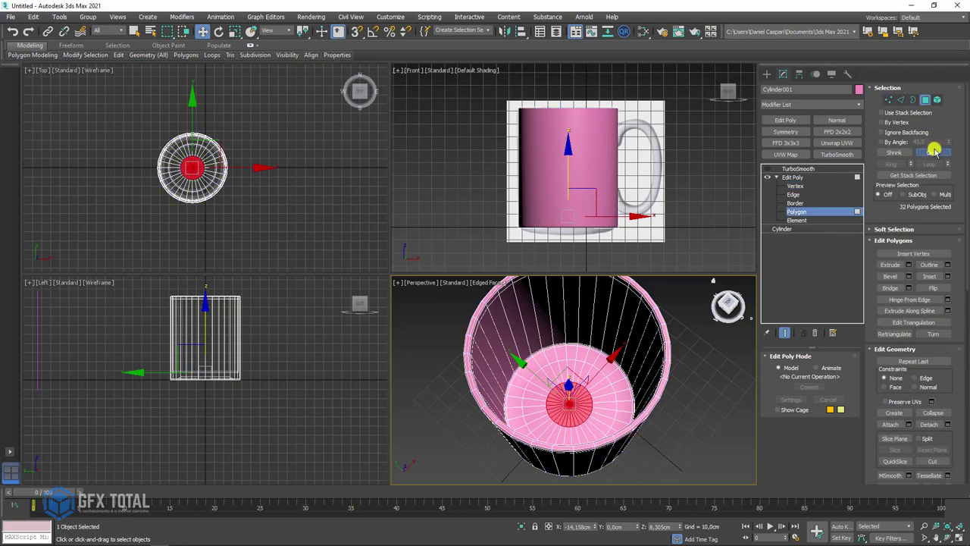
{"action": "left_click", "coordinate": [932, 152]}
{"action": "left_click", "coordinate": [933, 153]}
{"action": "left_click", "coordinate": [932, 152]}
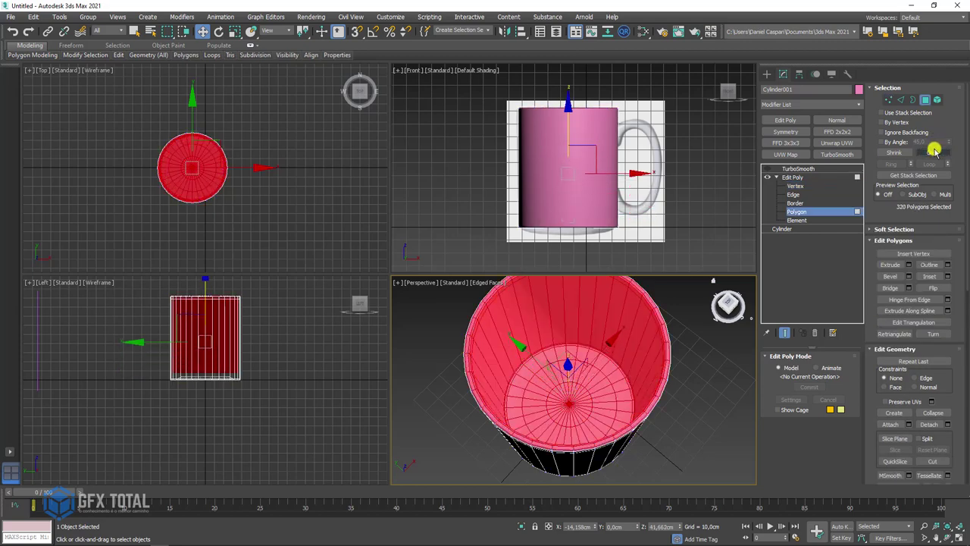
{"action": "left_click", "coordinate": [896, 152]}
Scale the inner walls outward to thin the rim and preview the TurboSmoothed cup.
{"action": "key", "text": "r"}
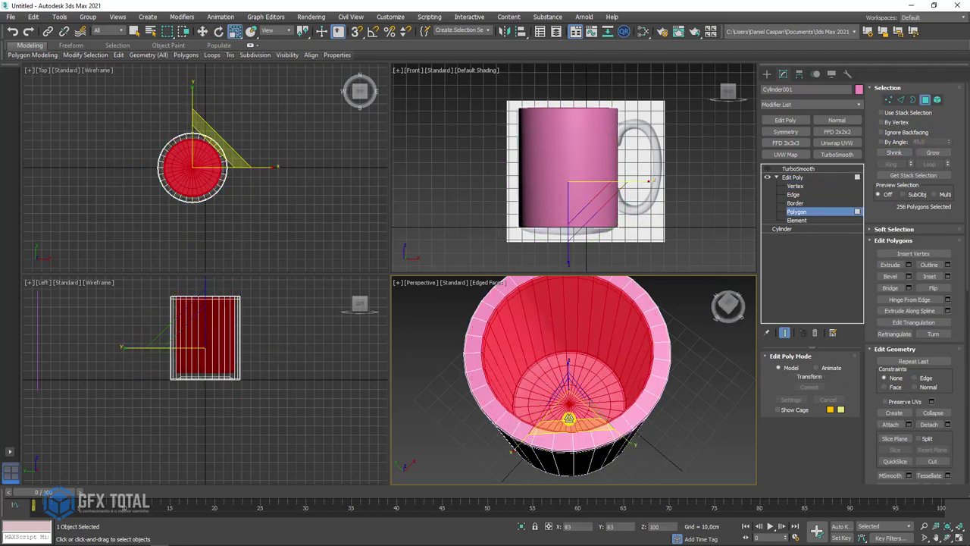
{"action": "left_click_drag", "start_coordinate": [569, 418], "coordinate": [595, 426]}
{"action": "middle_click_drag", "start_coordinate": [617, 427], "coordinate": [777, 248], "text": "alt"}
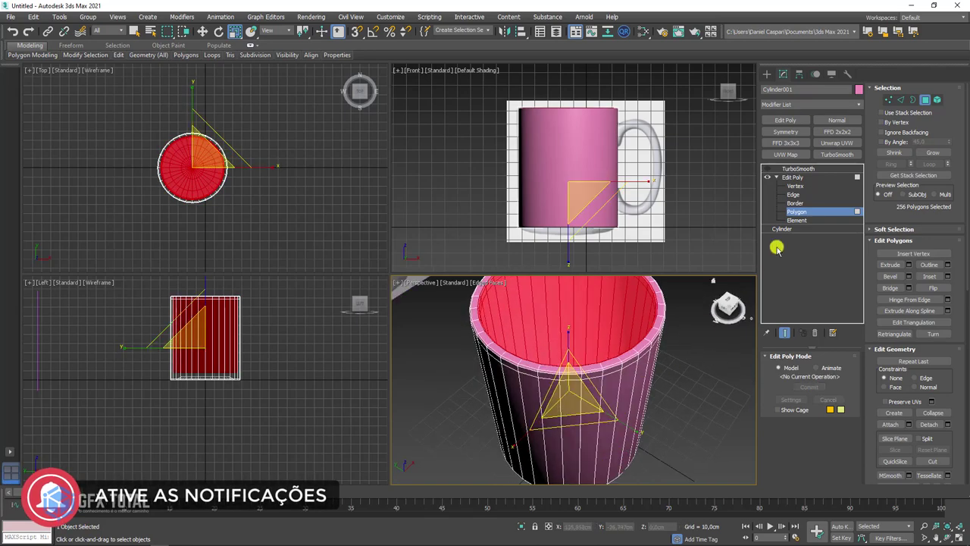
{"action": "left_click", "coordinate": [791, 178]}
{"action": "left_click", "coordinate": [797, 168]}
{"action": "left_click", "coordinate": [767, 168]}
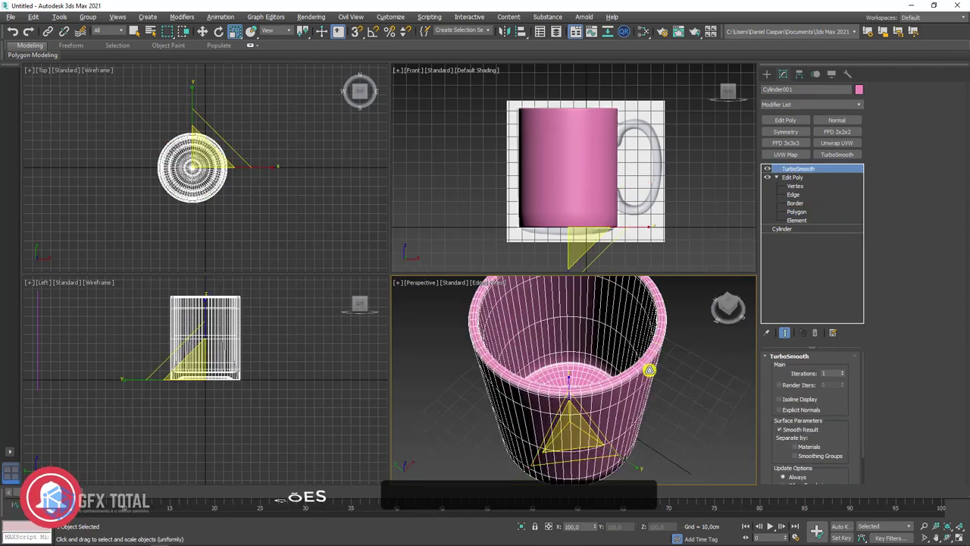
{"action": "middle_click_drag", "start_coordinate": [649, 370], "coordinate": [803, 242], "text": "alt"}
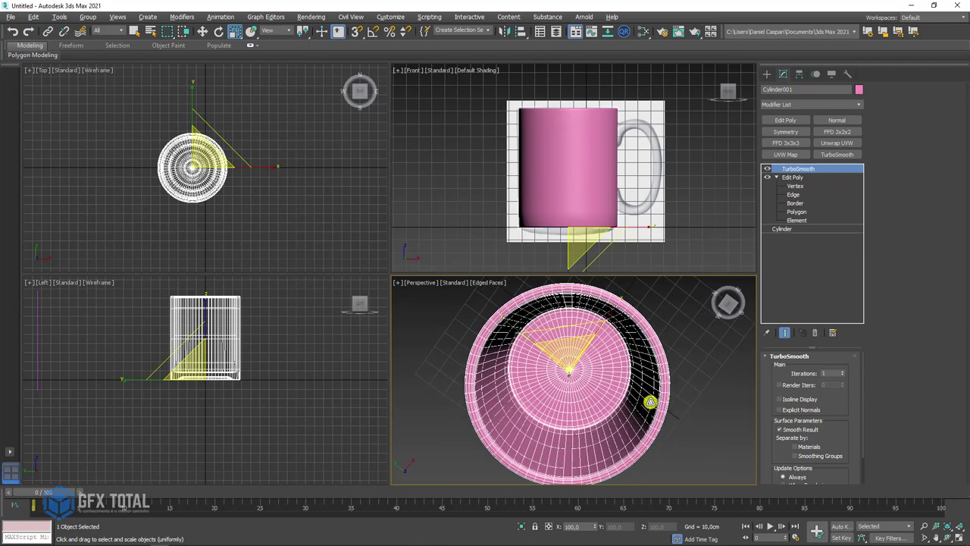
Fine-tune the inner polygon scale and show the smoothed cup again.
{"action": "left_click", "coordinate": [797, 212]}
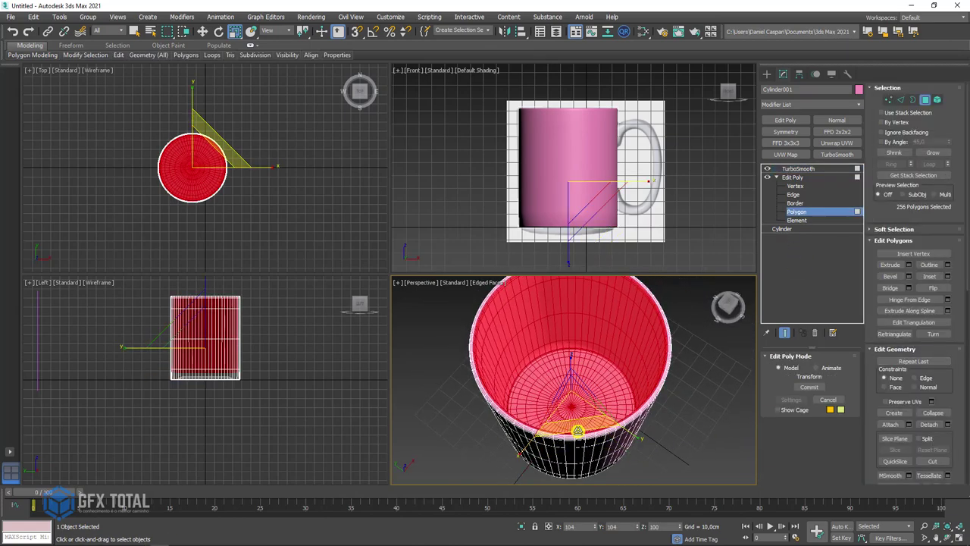
{"action": "left_click_drag", "start_coordinate": [577, 430], "coordinate": [583, 401]}
{"action": "left_click", "coordinate": [802, 177]}
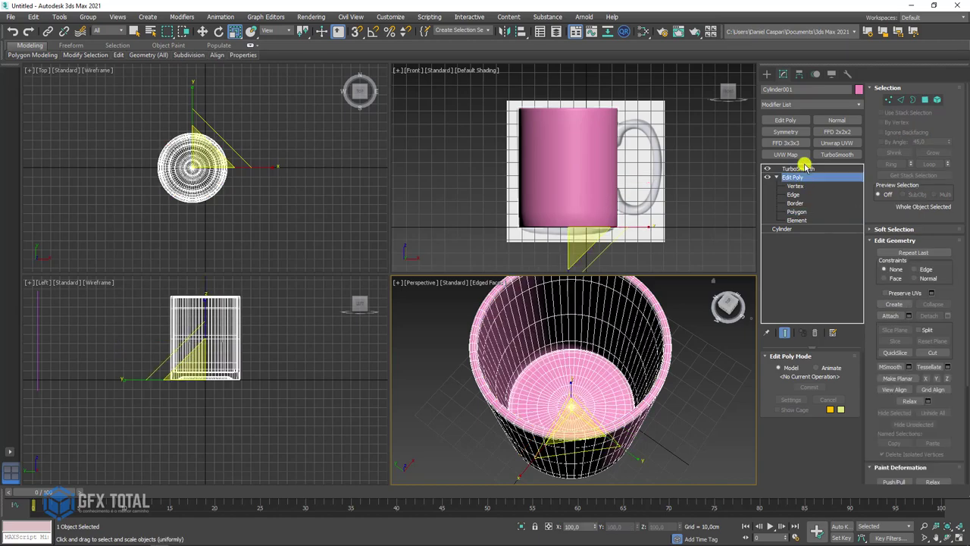
{"action": "left_click", "coordinate": [797, 169]}
{"action": "left_click_drag", "start_coordinate": [727, 304], "coordinate": [660, 316]}
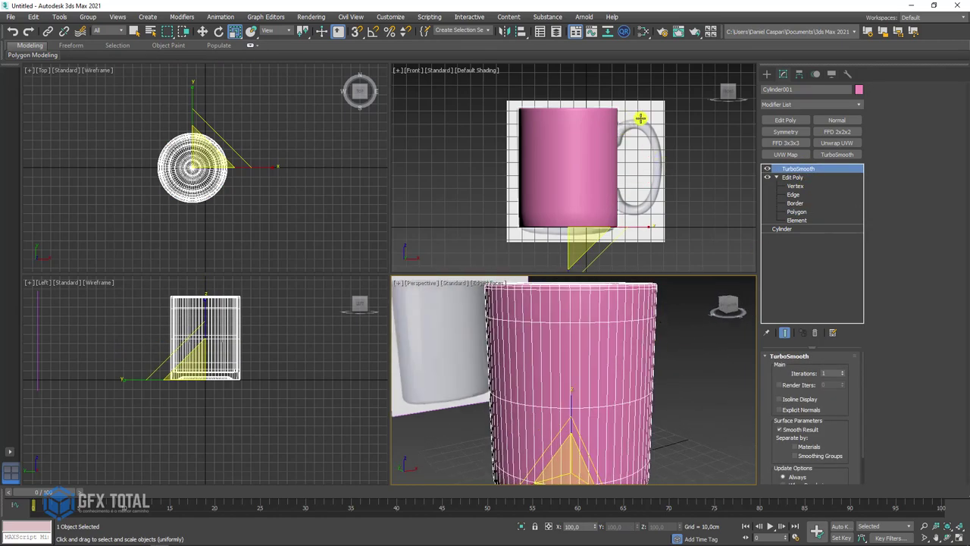
Zoom the Front view onto the handle and start the Create > Shapes > Line tool.
{"action": "scroll", "coordinate": [636, 140], "scroll_direction": "up", "scroll_amount": 1}
{"action": "scroll", "coordinate": [621, 140], "scroll_direction": "up", "scroll_amount": 2}
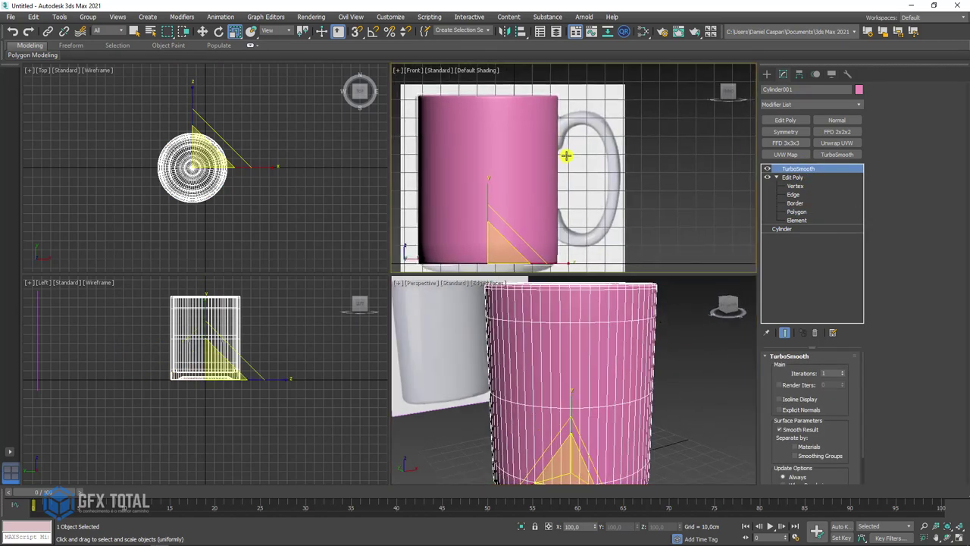
{"action": "scroll", "coordinate": [591, 106], "scroll_direction": "up", "scroll_amount": 1}
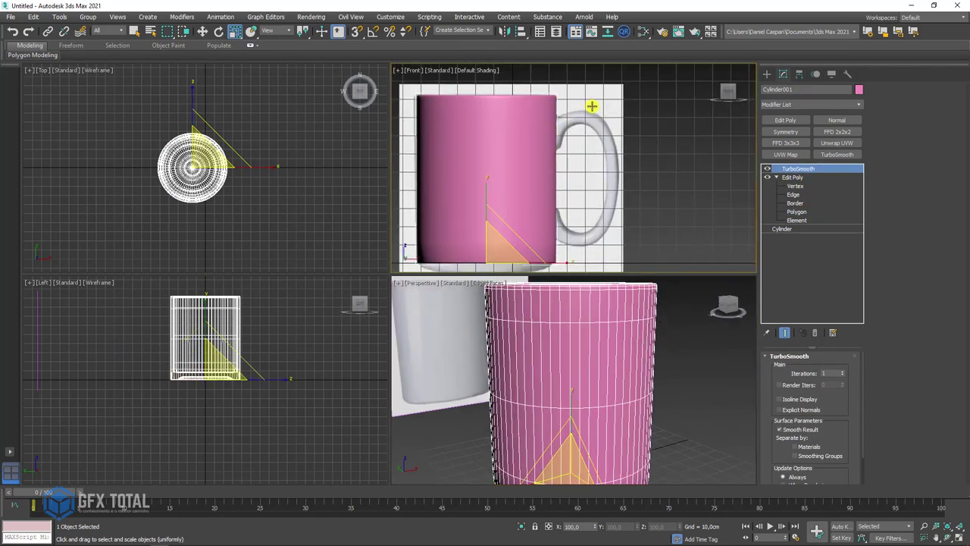
{"action": "left_click", "coordinate": [766, 73]}
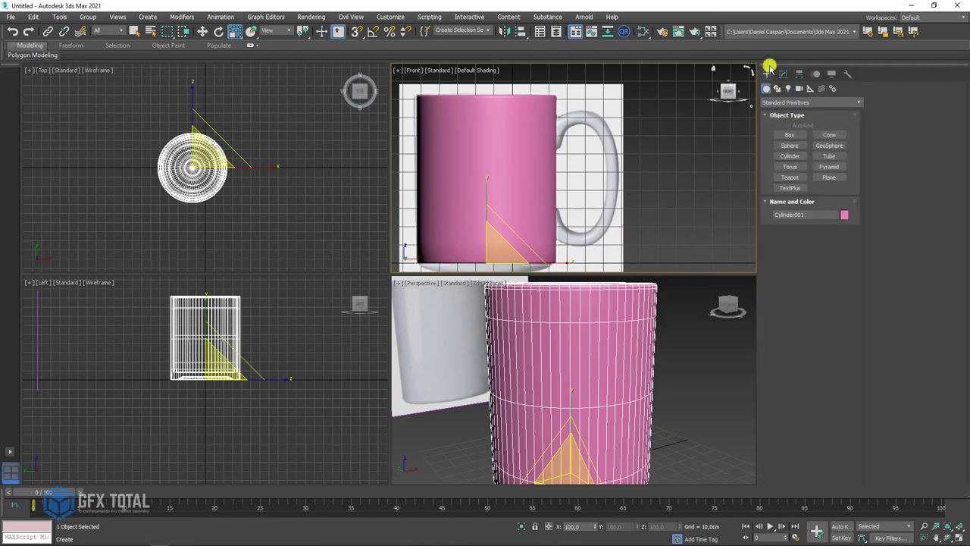
{"action": "left_click", "coordinate": [776, 89]}
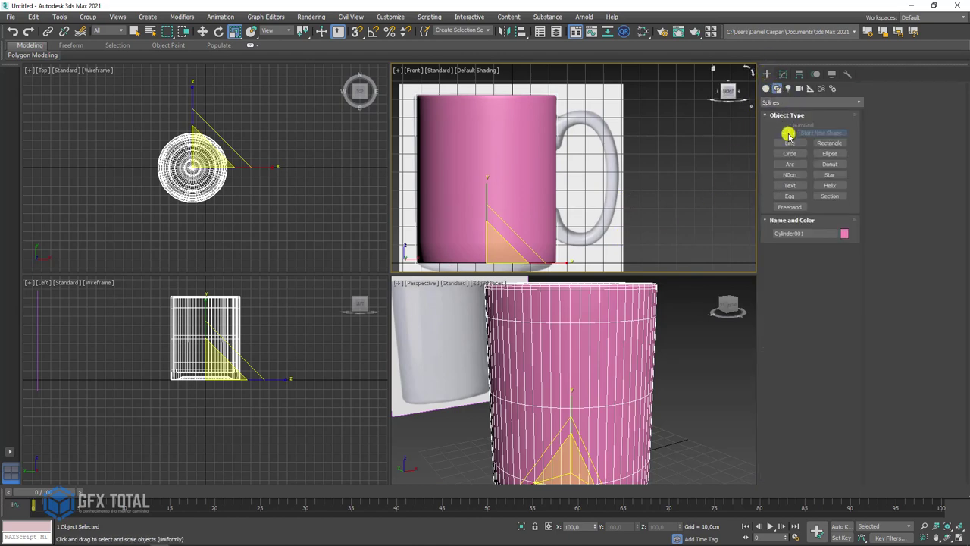
{"action": "left_click", "coordinate": [788, 141]}
{"action": "scroll", "coordinate": [513, 156], "scroll_direction": "up", "scroll_amount": 1}
{"action": "scroll", "coordinate": [527, 163], "scroll_direction": "up", "scroll_amount": 2}
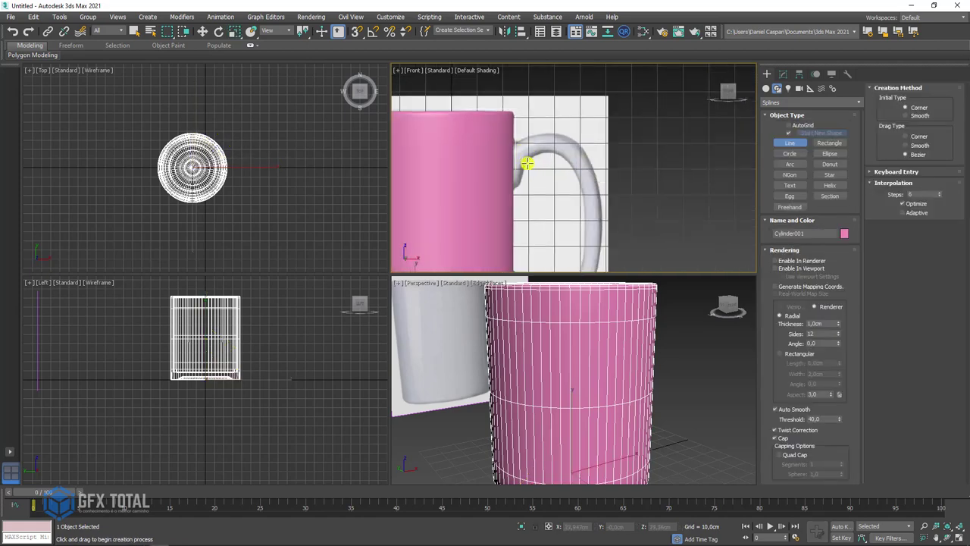
{"action": "scroll", "coordinate": [527, 163], "scroll_direction": "up", "scroll_amount": 1}
{"action": "scroll", "coordinate": [548, 128], "scroll_direction": "up", "scroll_amount": 1}
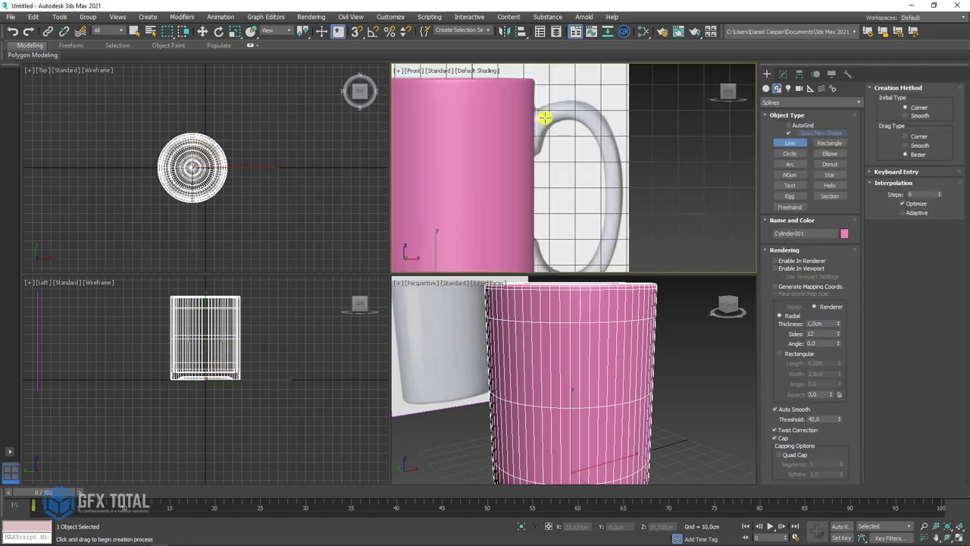
Trace the handle's C-shape with three points, finish the line, and switch to wireframe.
{"action": "left_click", "coordinate": [544, 116]}
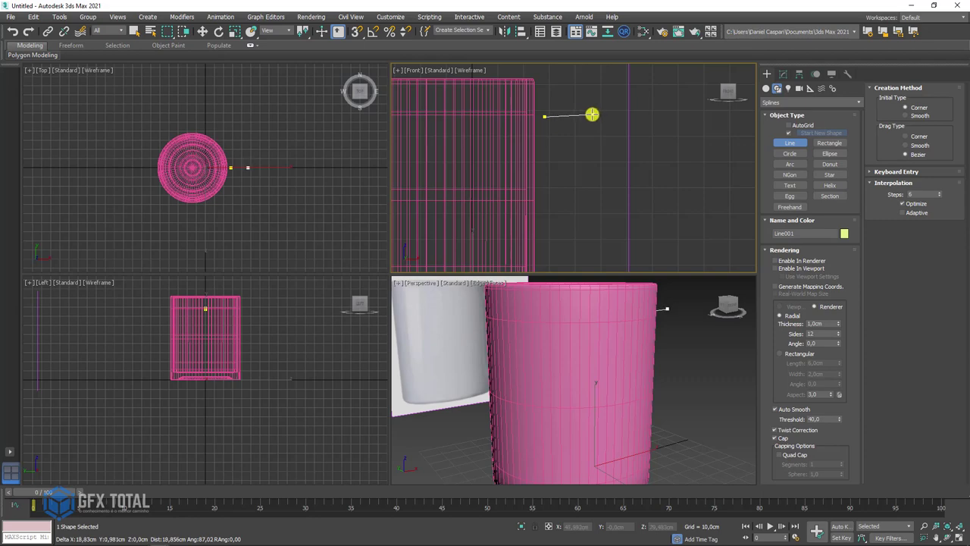
{"action": "left_click", "coordinate": [606, 132]}
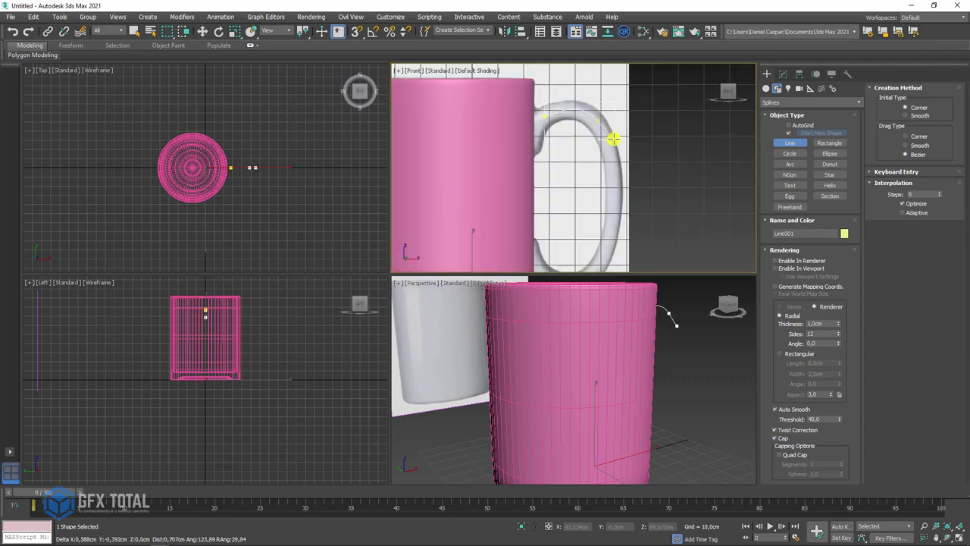
{"action": "middle_click_drag", "start_coordinate": [626, 205], "coordinate": [649, 162]}
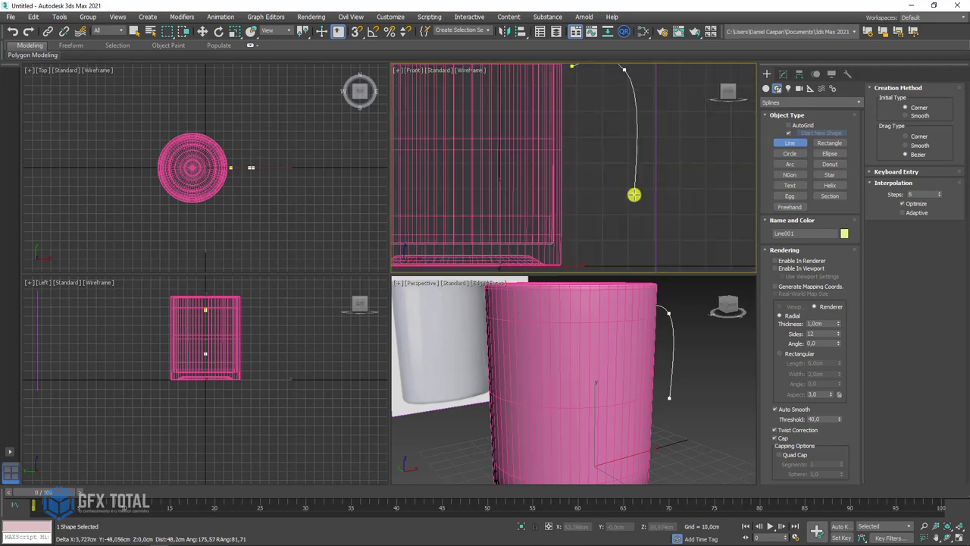
{"action": "key", "text": "F3"}
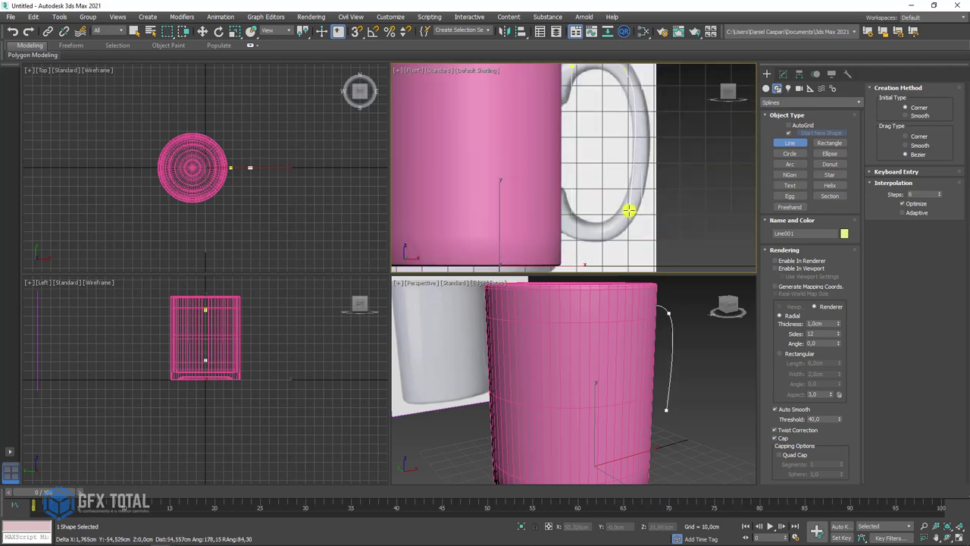
{"action": "left_click", "coordinate": [629, 211]}
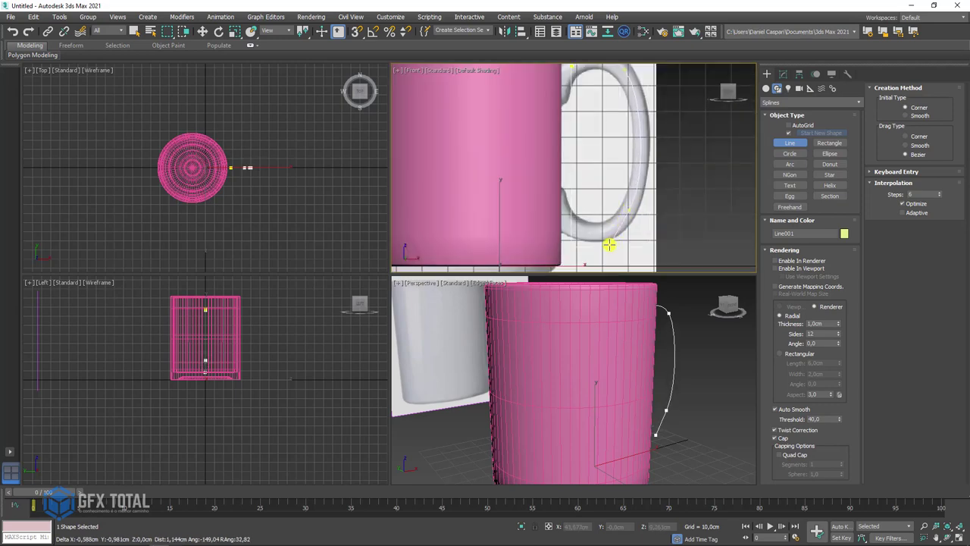
{"action": "right_click", "coordinate": [576, 228]}
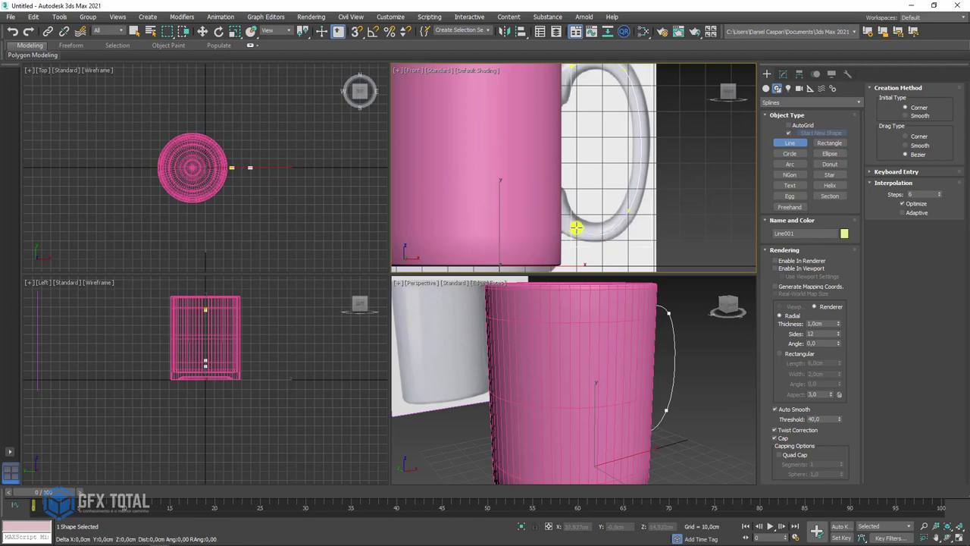
{"action": "scroll", "coordinate": [611, 210], "scroll_direction": "down", "scroll_amount": 2}
{"action": "key", "text": "F3"}
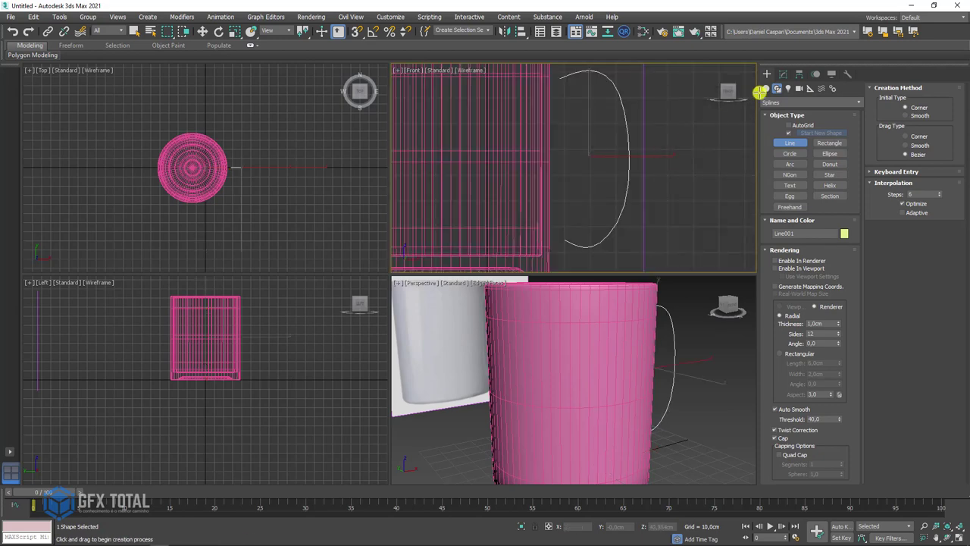
Divide the line's right arc segment to add a midpoint vertex.
{"action": "left_click", "coordinate": [782, 73]}
{"action": "left_click", "coordinate": [766, 169]}
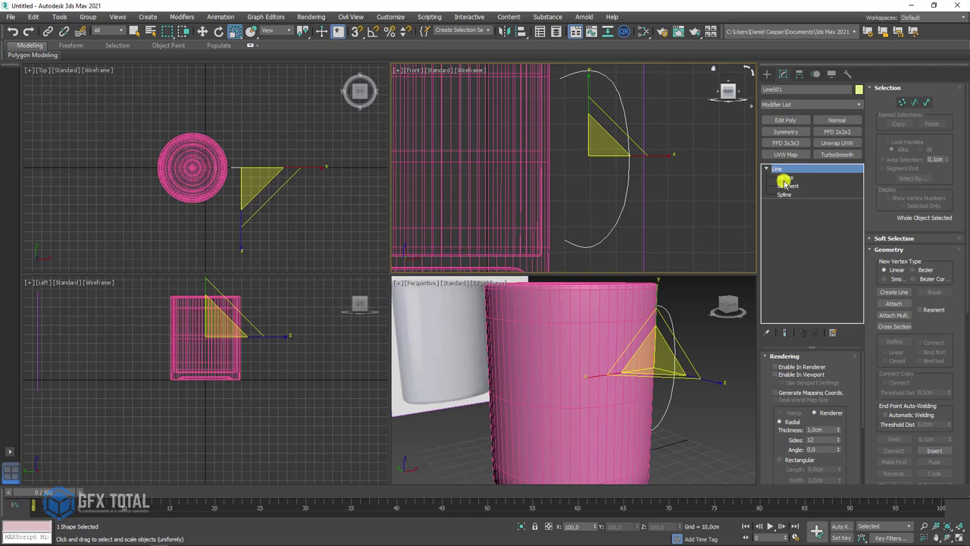
{"action": "left_click", "coordinate": [786, 177]}
{"action": "left_click", "coordinate": [791, 186]}
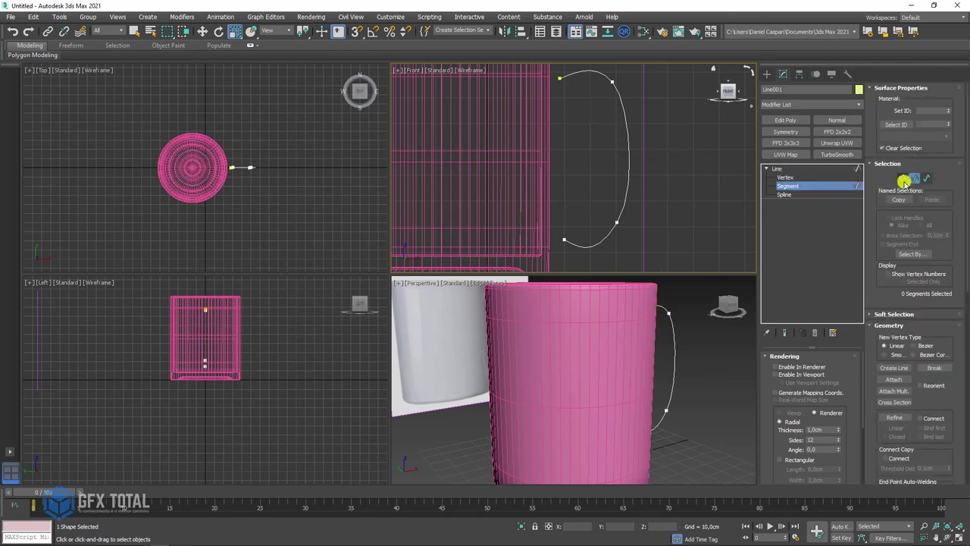
{"action": "left_click", "coordinate": [628, 156]}
{"action": "left_click_drag", "start_coordinate": [942, 402], "coordinate": [903, 2]}
{"action": "left_click", "coordinate": [896, 362]}
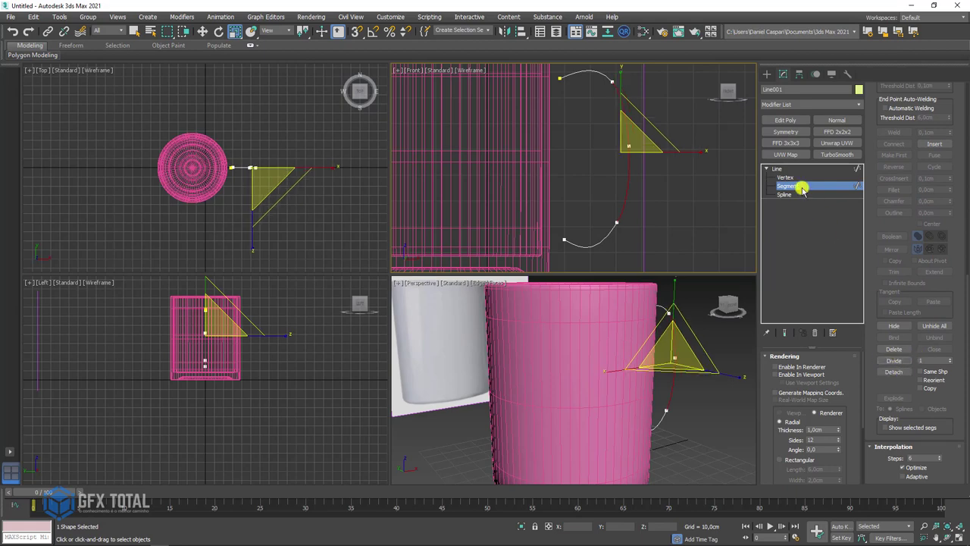
Move the new middle vertex down to reshape the handle curve.
{"action": "left_click", "coordinate": [785, 177]}
{"action": "left_click_drag", "start_coordinate": [672, 122], "coordinate": [592, 174]}
{"action": "key", "text": "w"}
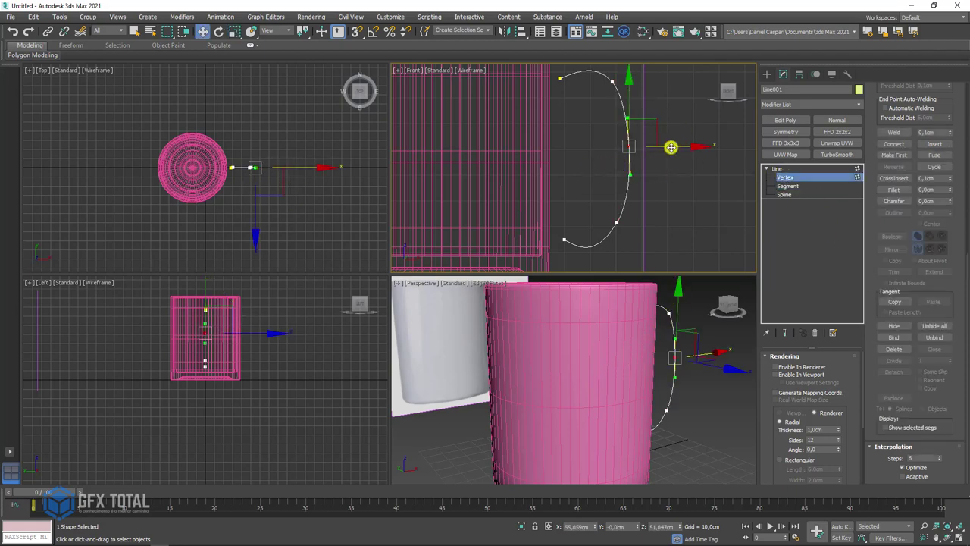
{"action": "left_click_drag", "start_coordinate": [632, 146], "coordinate": [637, 217]}
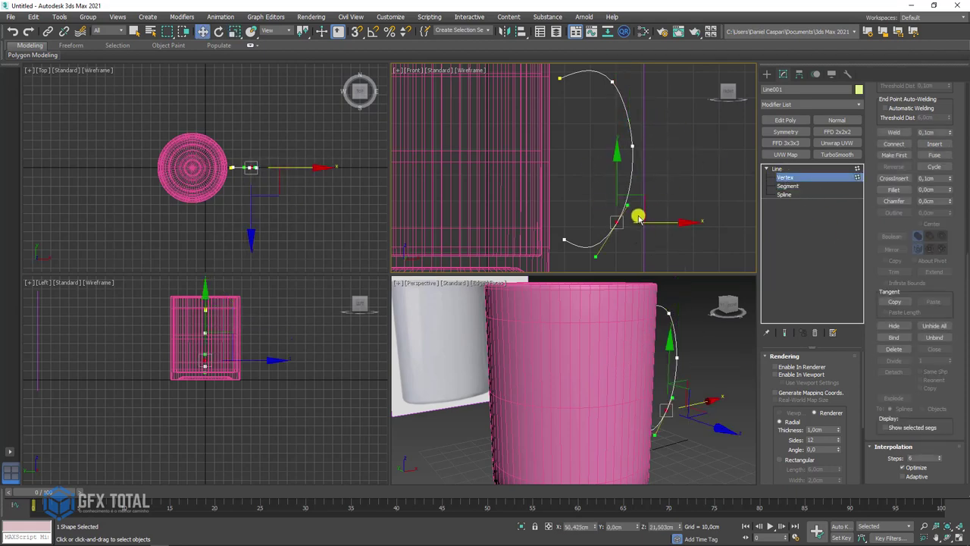
{"action": "scroll", "coordinate": [638, 214], "scroll_direction": "up", "scroll_amount": 2}
Rotate the lower vertex's tangents to smooth where the handle meets the mug wall.
{"action": "key", "text": "3"}
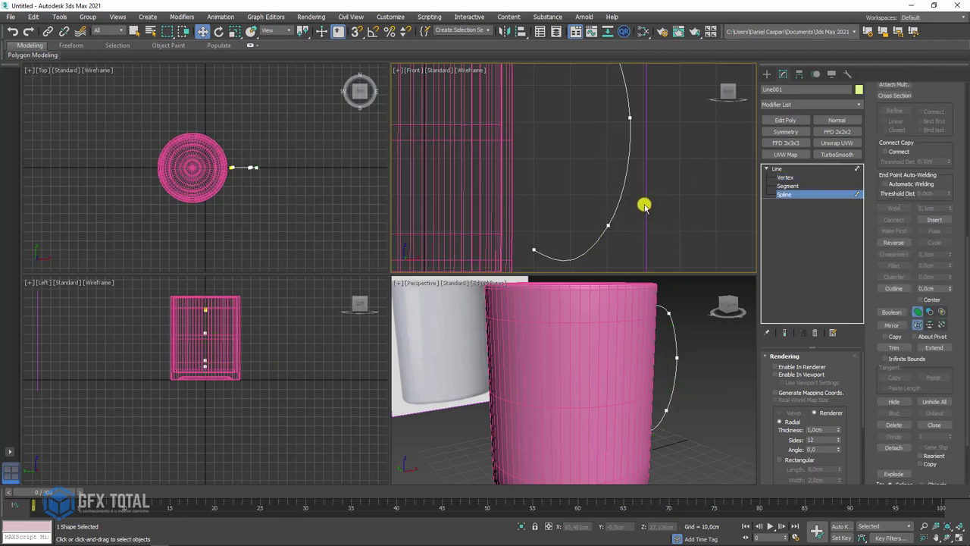
{"action": "left_click", "coordinate": [610, 231]}
{"action": "left_click", "coordinate": [788, 177]}
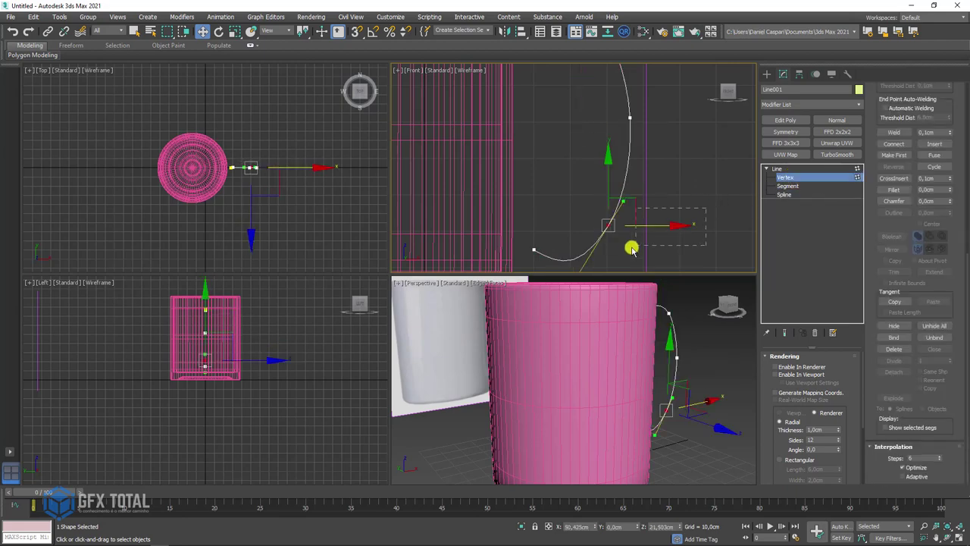
{"action": "left_click", "coordinate": [610, 225]}
{"action": "key", "text": "e"}
{"action": "left_click_drag", "start_coordinate": [656, 193], "coordinate": [664, 195]}
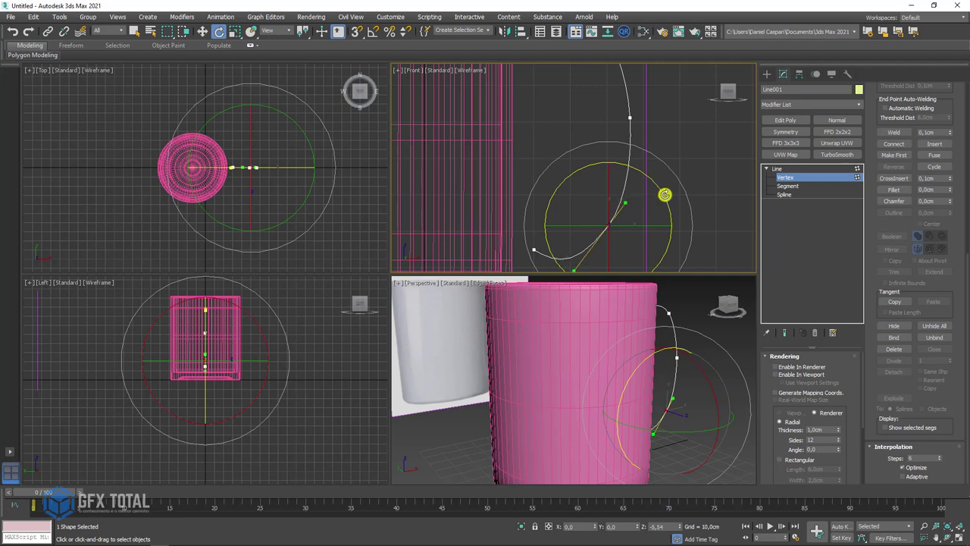
{"action": "left_click_drag", "start_coordinate": [642, 148], "coordinate": [673, 125]}
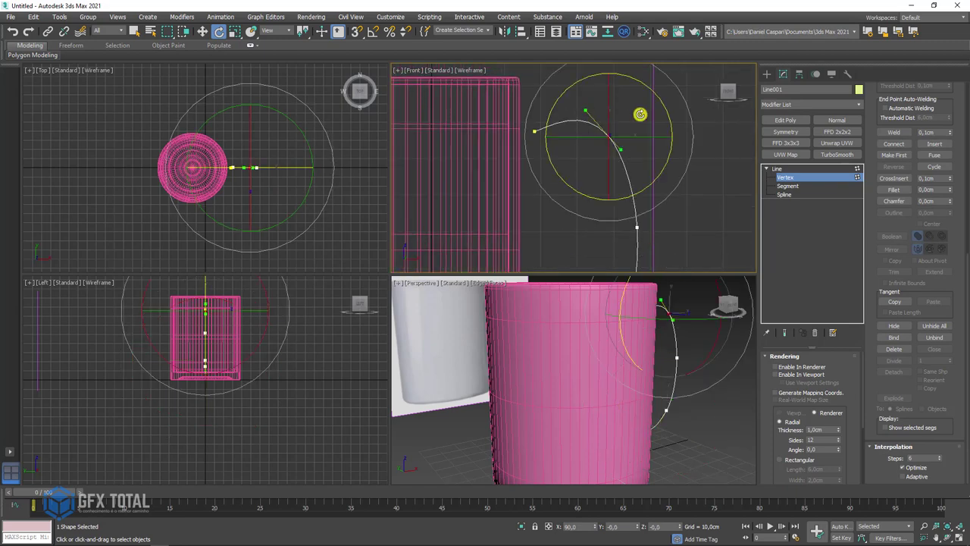
{"action": "left_click", "coordinate": [791, 167]}
{"action": "scroll", "coordinate": [639, 158], "scroll_direction": "down", "scroll_amount": 3}
{"action": "middle_click_drag", "start_coordinate": [641, 298], "coordinate": [737, 400], "text": "alt"}
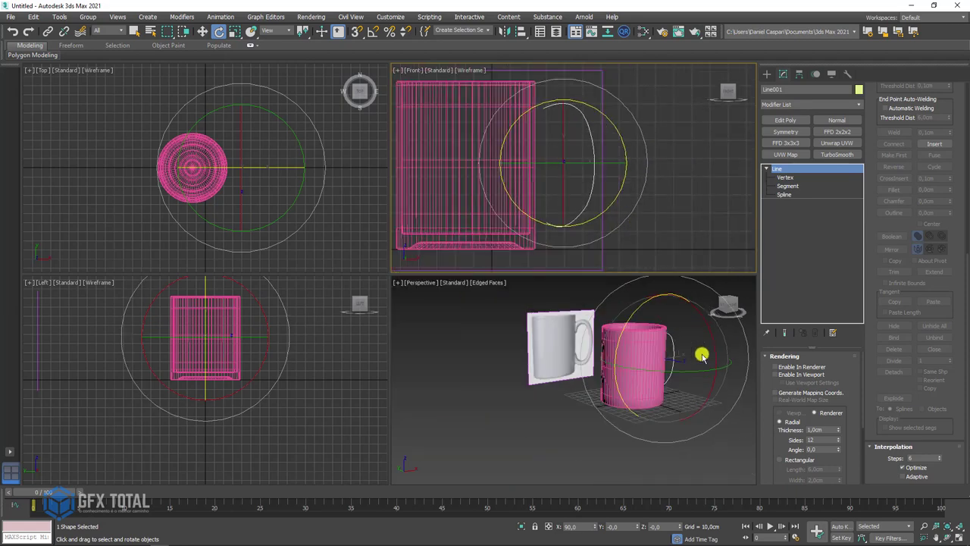
Enable the line in viewports and set its rendered thickness to about 7.21cm.
{"action": "left_click", "coordinate": [780, 374]}
{"action": "scroll", "coordinate": [621, 325], "scroll_direction": "up", "scroll_amount": 2}
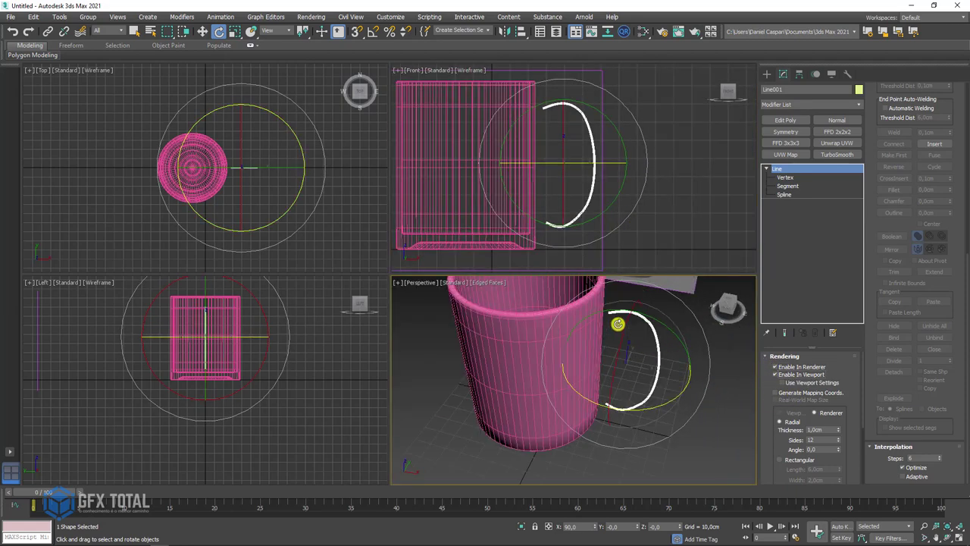
{"action": "scroll", "coordinate": [672, 395], "scroll_direction": "up", "scroll_amount": 3}
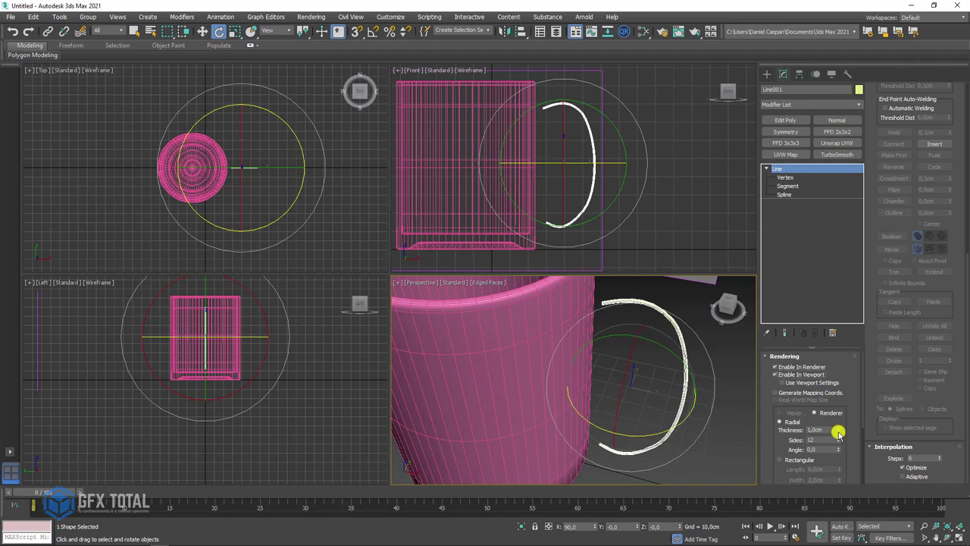
{"action": "mouse_move", "coordinate": [839, 430]}
{"action": "left_mouse_down"}
{"action": "mouse_move", "coordinate": [812, 103]}
{"action": "mouse_move", "coordinate": [807, 118]}
{"action": "left_mouse_up"}
Switch the Front view to shaded display and stretch the handle along Y to fit the mug.
{"action": "left_click", "coordinate": [541, 147]}
{"action": "key", "text": "F3"}
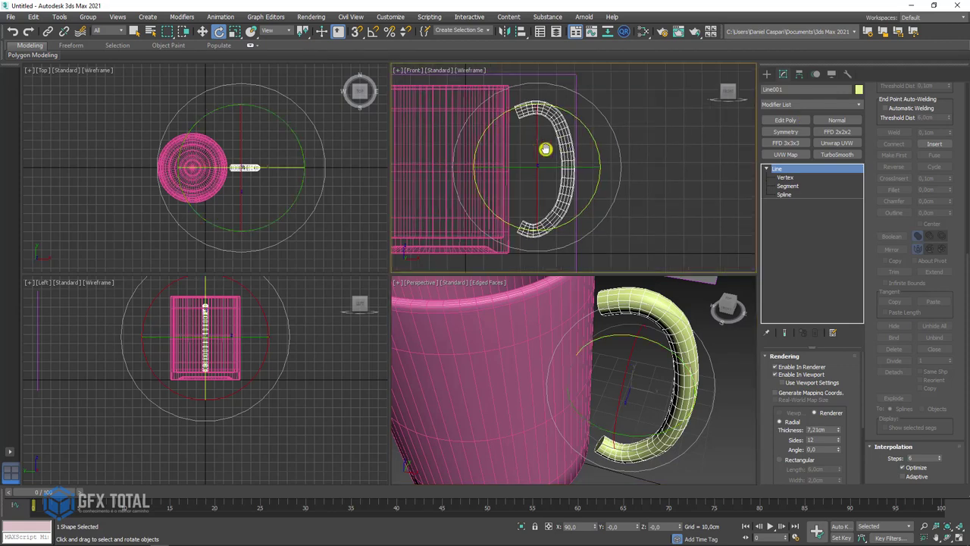
{"action": "scroll", "coordinate": [566, 165], "scroll_direction": "up", "scroll_amount": 1}
{"action": "scroll", "coordinate": [576, 174], "scroll_direction": "up", "scroll_amount": 1}
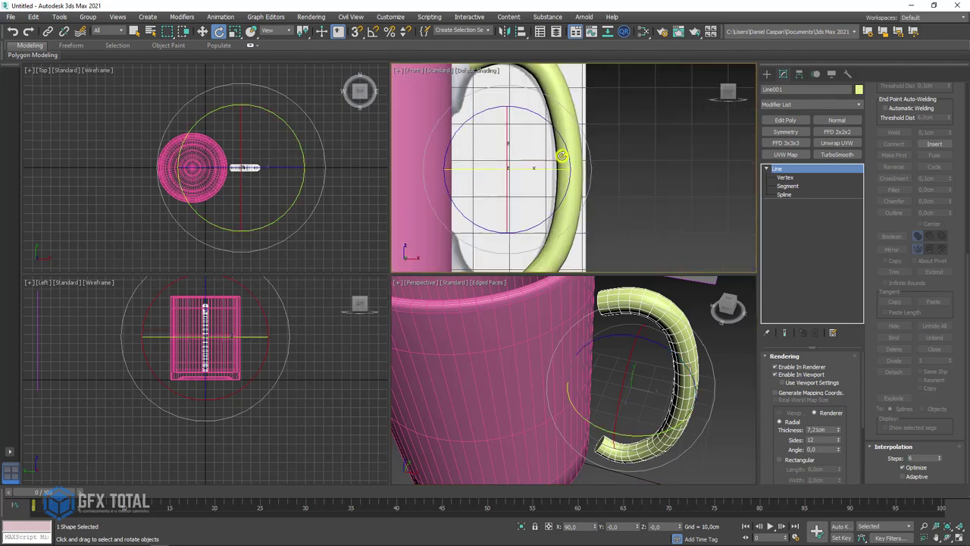
{"action": "scroll", "coordinate": [588, 186], "scroll_direction": "up", "scroll_amount": 1}
{"action": "mouse_move", "coordinate": [644, 364]}
{"action": "middle_mouse_down", "text": "alt"}
{"action": "mouse_move", "coordinate": [637, 394]}
{"action": "mouse_move", "coordinate": [659, 401]}
{"action": "mouse_move", "coordinate": [644, 379]}
{"action": "middle_mouse_up", "text": "alt"}
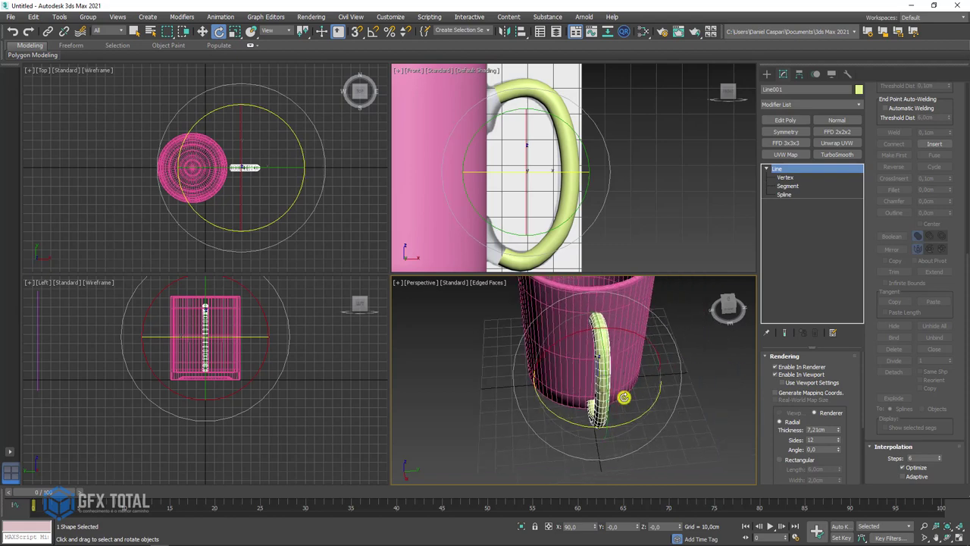
{"action": "key", "text": "r"}
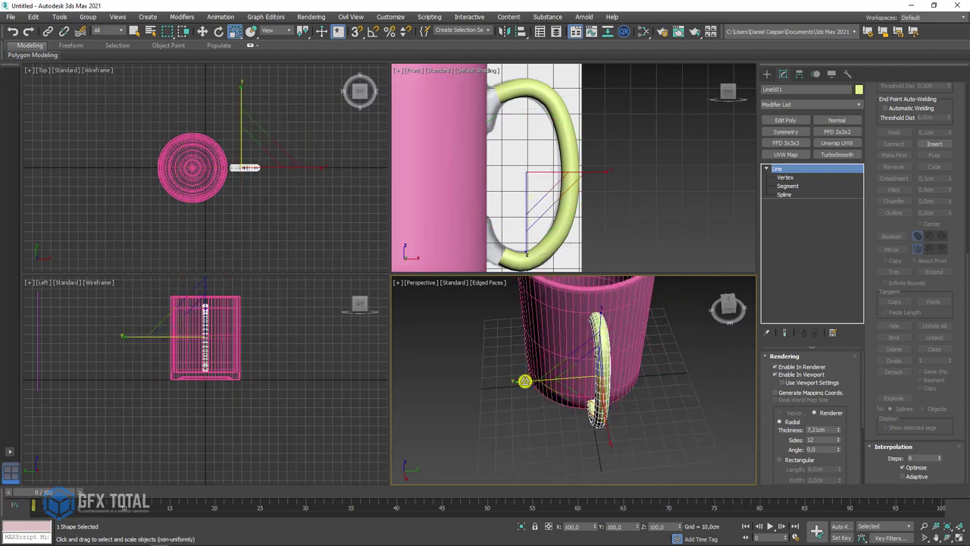
{"action": "mouse_move", "coordinate": [519, 381]}
{"action": "left_mouse_down"}
{"action": "mouse_move", "coordinate": [466, 384]}
{"action": "mouse_move", "coordinate": [494, 381]}
{"action": "left_mouse_up"}
{"action": "mouse_move", "coordinate": [494, 381]}
{"action": "middle_mouse_down", "text": "alt"}
{"action": "mouse_move", "coordinate": [584, 306]}
{"action": "mouse_move", "coordinate": [617, 250]}
{"action": "middle_mouse_up", "text": "alt"}
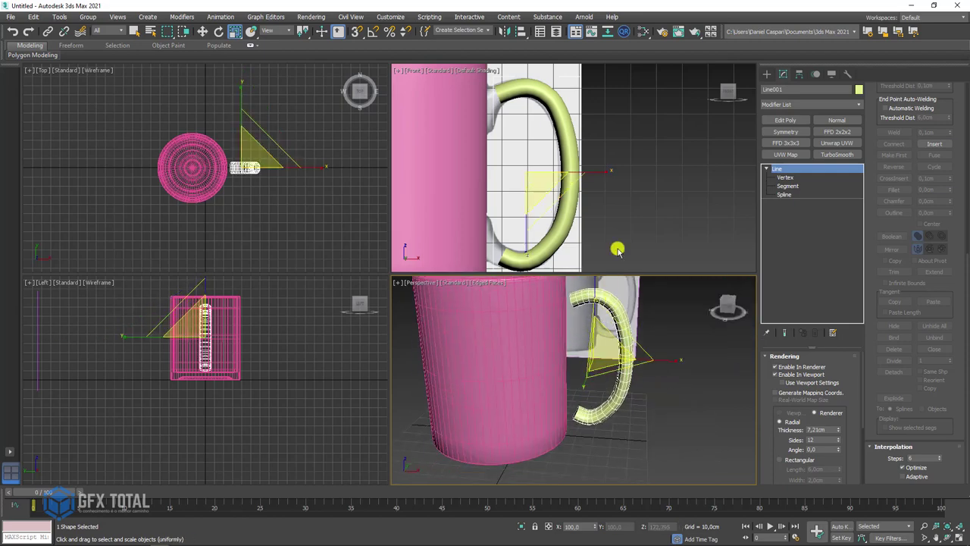
Move the handle's end vertices to sit against the mug wall.
{"action": "left_click", "coordinate": [785, 177]}
{"action": "middle_click_drag", "start_coordinate": [644, 121], "coordinate": [650, 160]}
{"action": "key", "text": "w"}
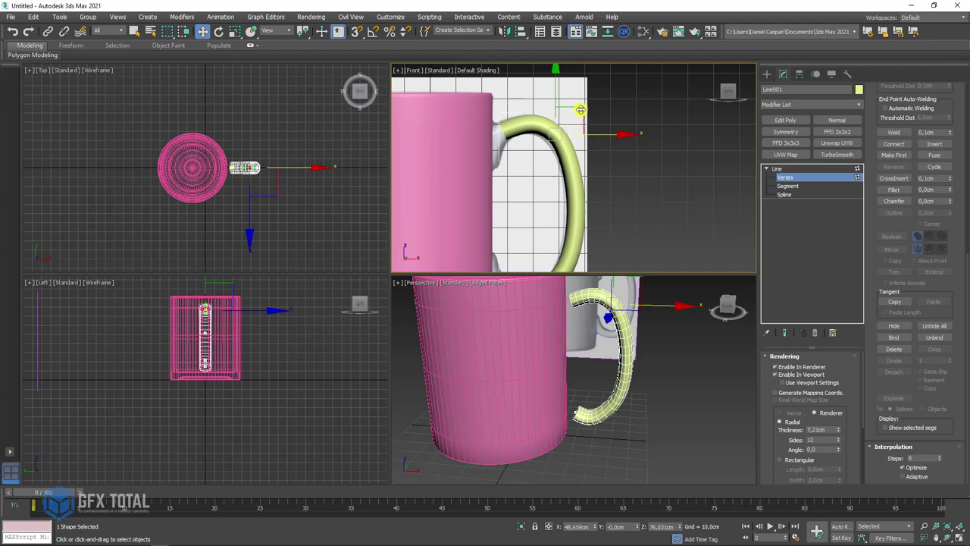
{"action": "left_click_drag", "start_coordinate": [580, 109], "coordinate": [599, 214]}
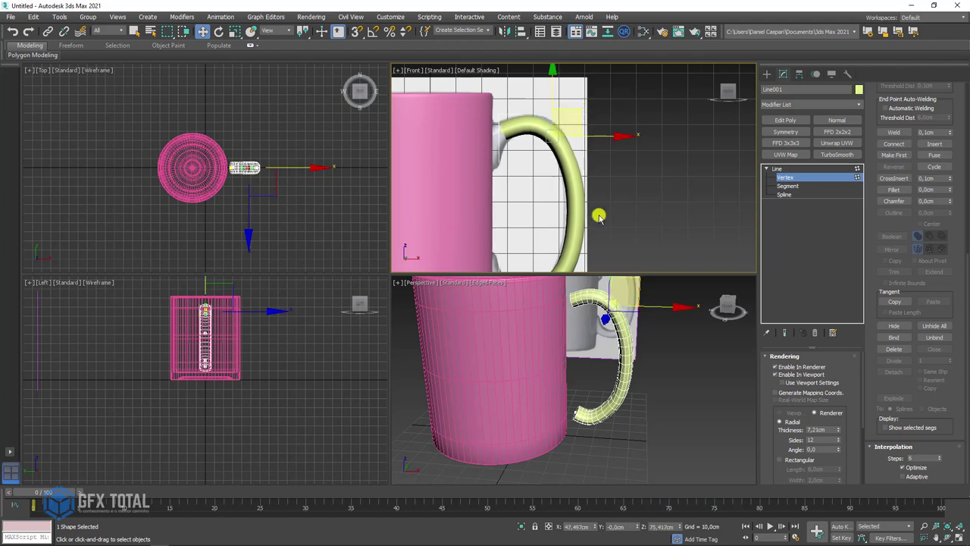
{"action": "middle_click_drag", "start_coordinate": [599, 215], "coordinate": [624, 113]}
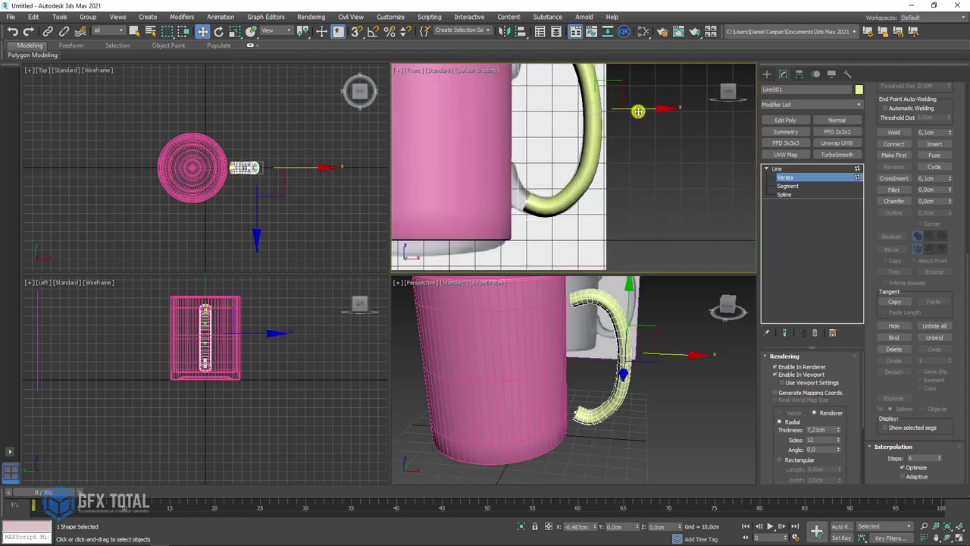
{"action": "scroll", "coordinate": [599, 402], "scroll_direction": "up", "scroll_amount": 2}
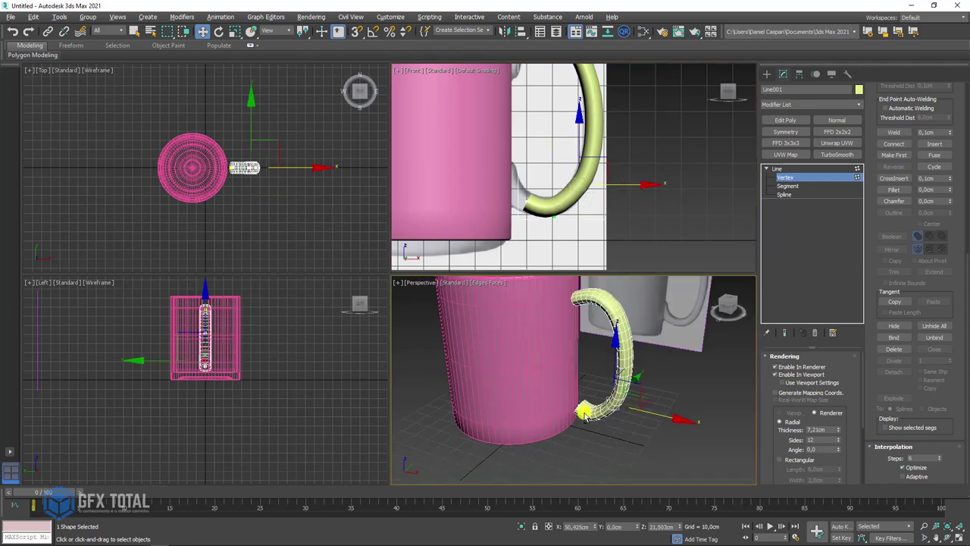
{"action": "scroll", "coordinate": [591, 406], "scroll_direction": "up", "scroll_amount": 2}
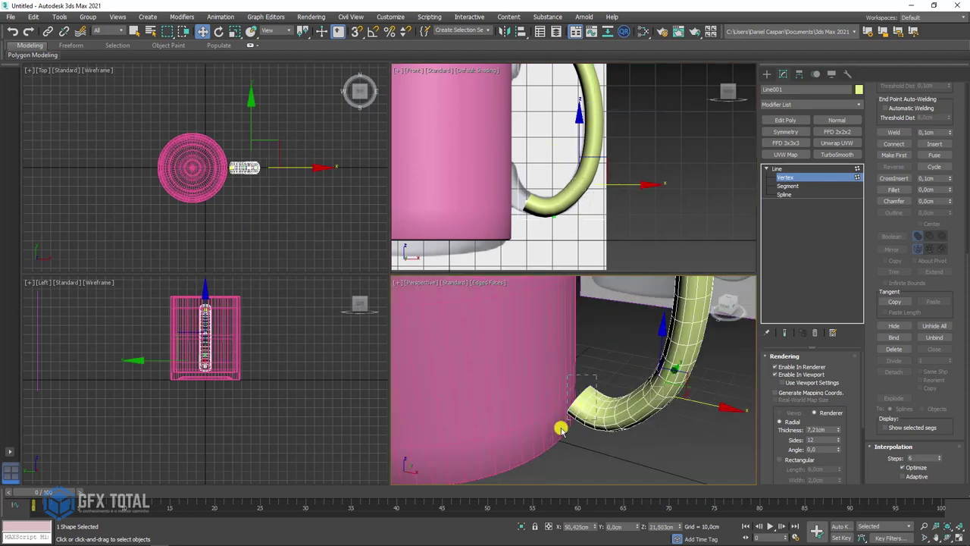
{"action": "left_click_drag", "start_coordinate": [597, 374], "coordinate": [567, 402]}
{"action": "scroll", "coordinate": [557, 379], "scroll_direction": "down", "scroll_amount": 2}
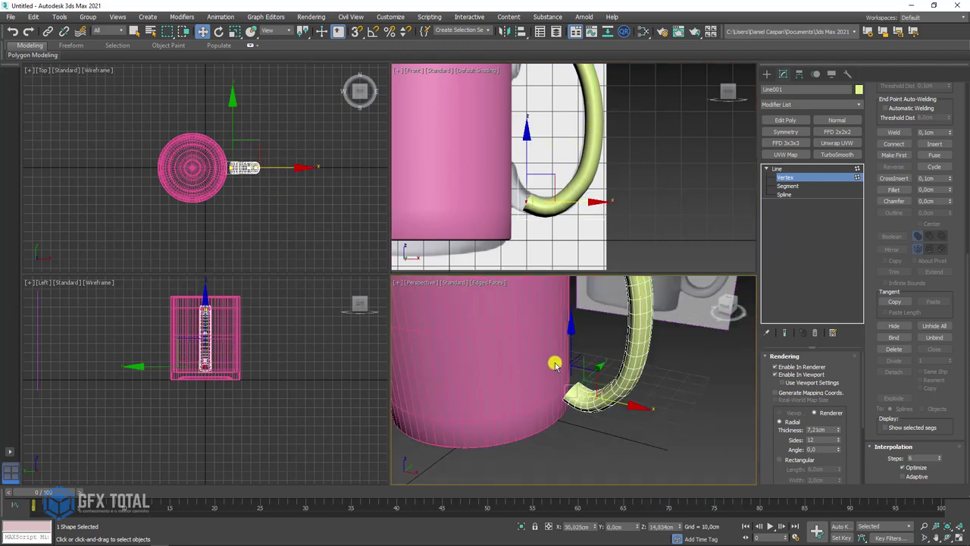
{"action": "scroll", "coordinate": [556, 361], "scroll_direction": "down", "scroll_amount": 2}
Set the handle tube's rendering Sides to 8.
{"action": "left_click", "coordinate": [781, 168]}
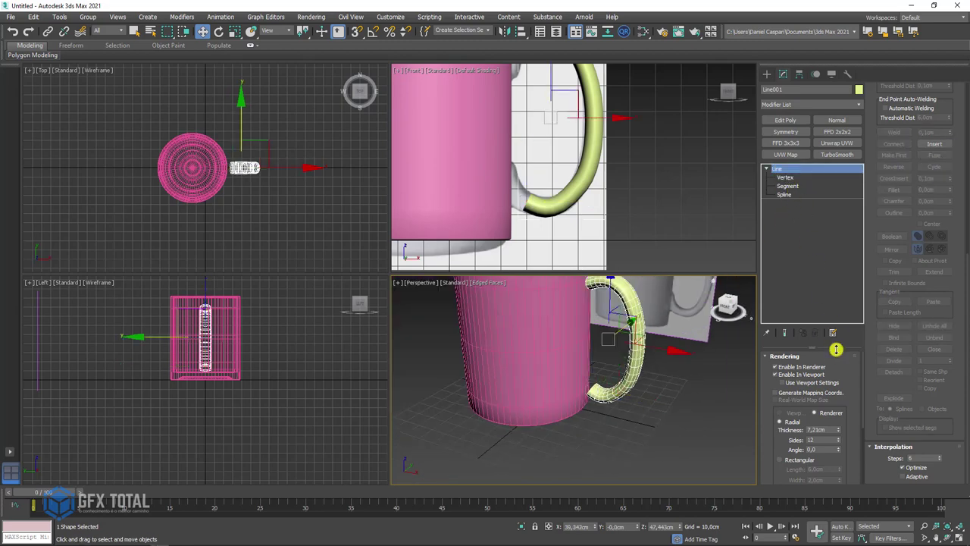
{"action": "left_click_drag", "start_coordinate": [848, 374], "coordinate": [844, 259]}
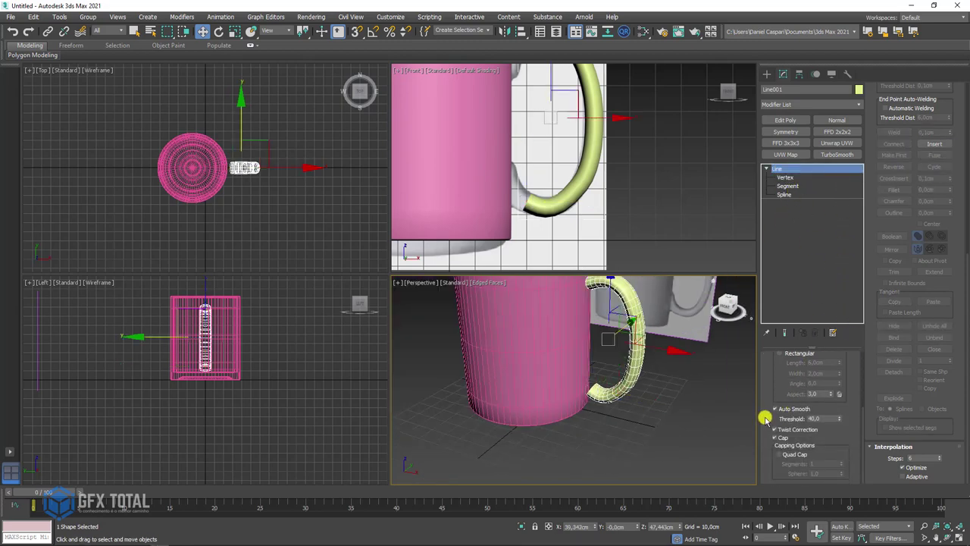
{"action": "left_click_drag", "start_coordinate": [771, 366], "coordinate": [780, 464]}
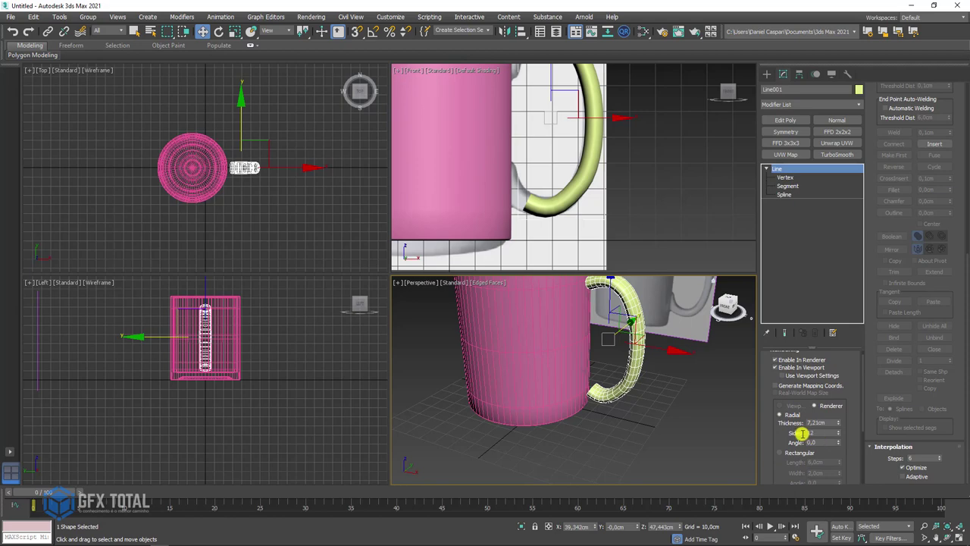
{"action": "double_click", "coordinate": [805, 432]}
{"action": "type", "text": "8"}
{"action": "key", "text": "Return"}
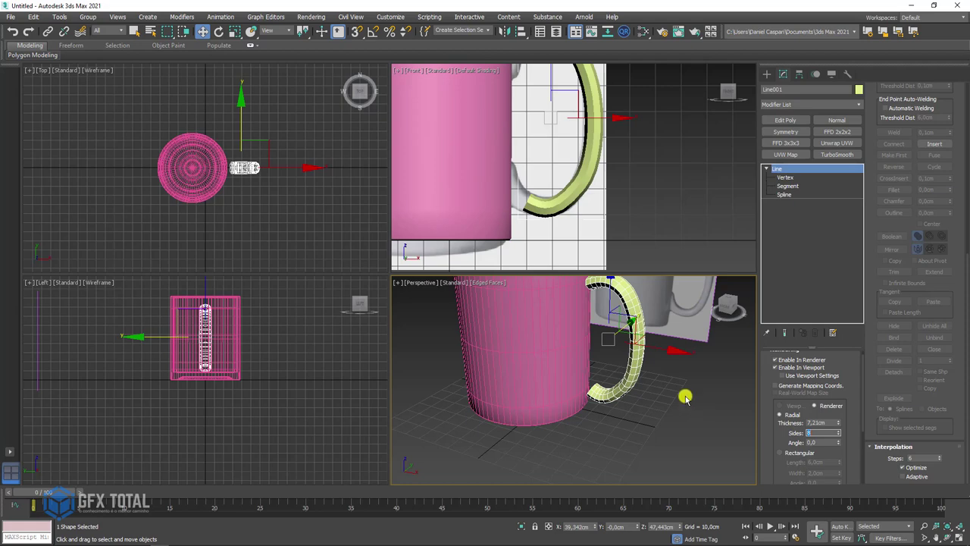
Set the handle line's Interpolation Steps to 1.
{"action": "scroll", "coordinate": [647, 392], "scroll_direction": "up", "scroll_amount": 1}
{"action": "scroll", "coordinate": [750, 440], "scroll_direction": "up", "scroll_amount": 1}
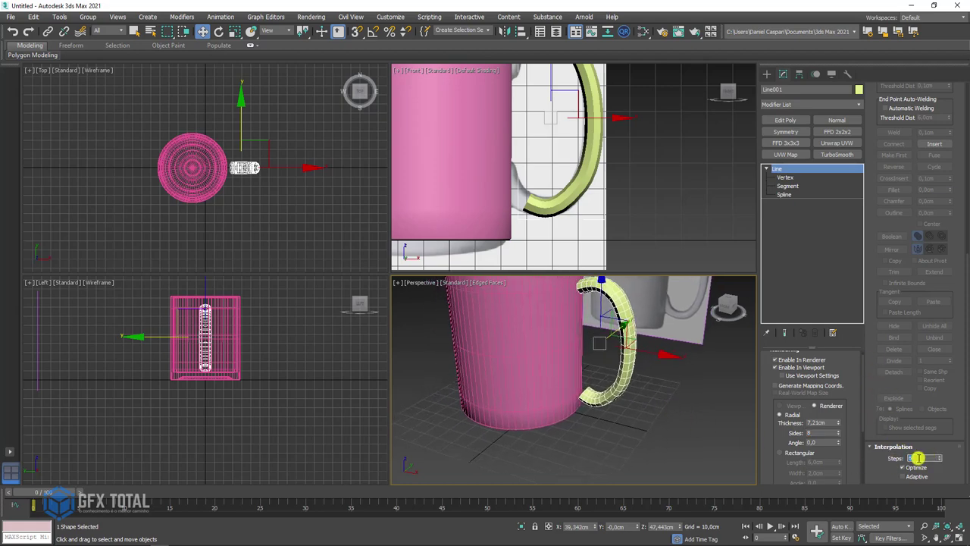
{"action": "type", "text": "1"}
{"action": "key", "text": "Return"}
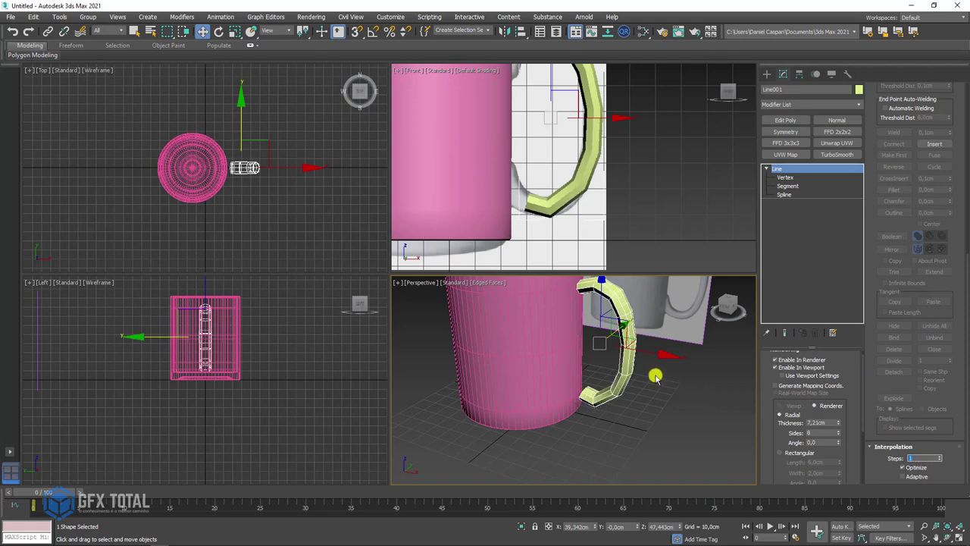
{"action": "mouse_move", "coordinate": [668, 397]}
{"action": "middle_mouse_down", "text": "alt"}
{"action": "mouse_move", "coordinate": [578, 391]}
{"action": "mouse_move", "coordinate": [636, 401]}
{"action": "mouse_move", "coordinate": [635, 386]}
{"action": "mouse_move", "coordinate": [593, 352]}
{"action": "mouse_move", "coordinate": [534, 329]}
{"action": "middle_mouse_up", "text": "alt"}
Select the mug body Cylinder001 and hide its TurboSmooth result.
{"action": "left_click", "coordinate": [553, 322]}
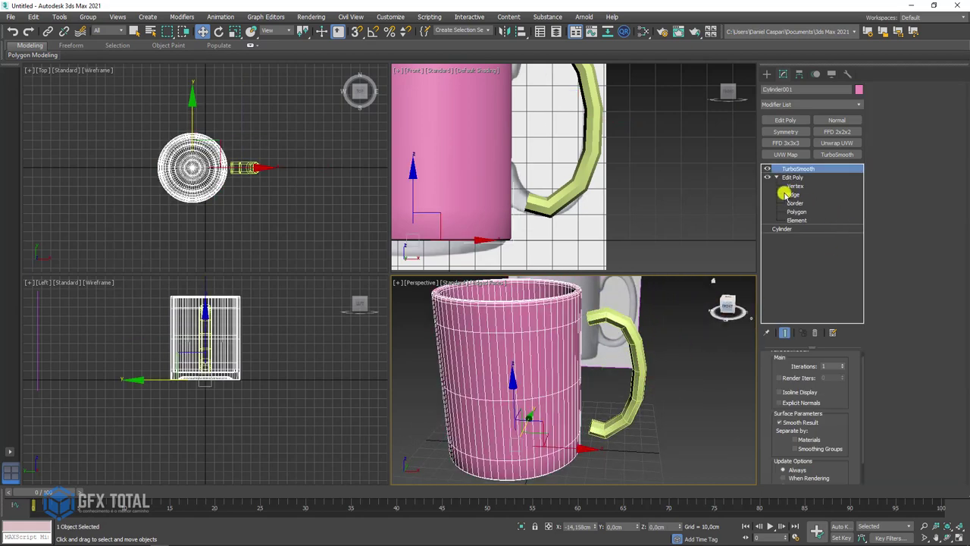
{"action": "left_click", "coordinate": [766, 168]}
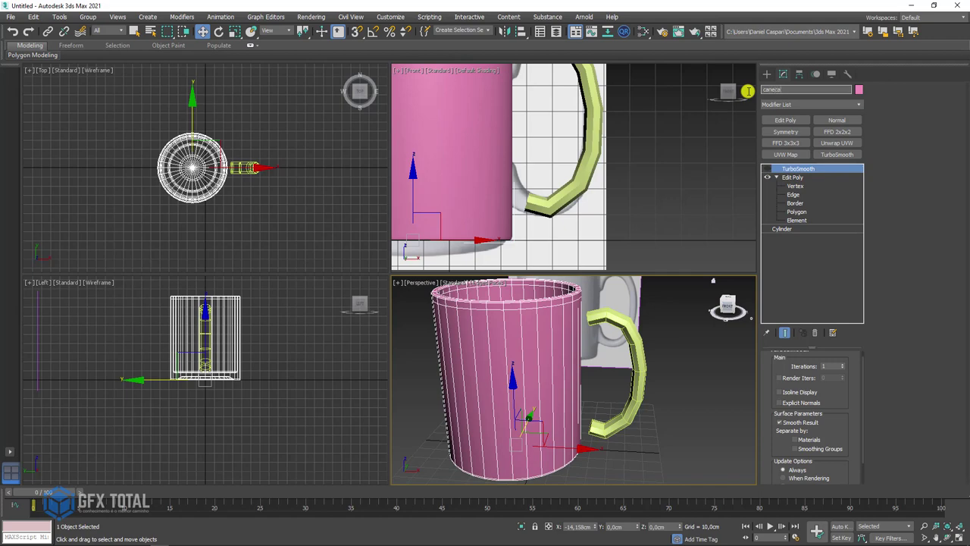
{"action": "middle_click_drag", "start_coordinate": [523, 353], "coordinate": [584, 425], "text": "alt"}
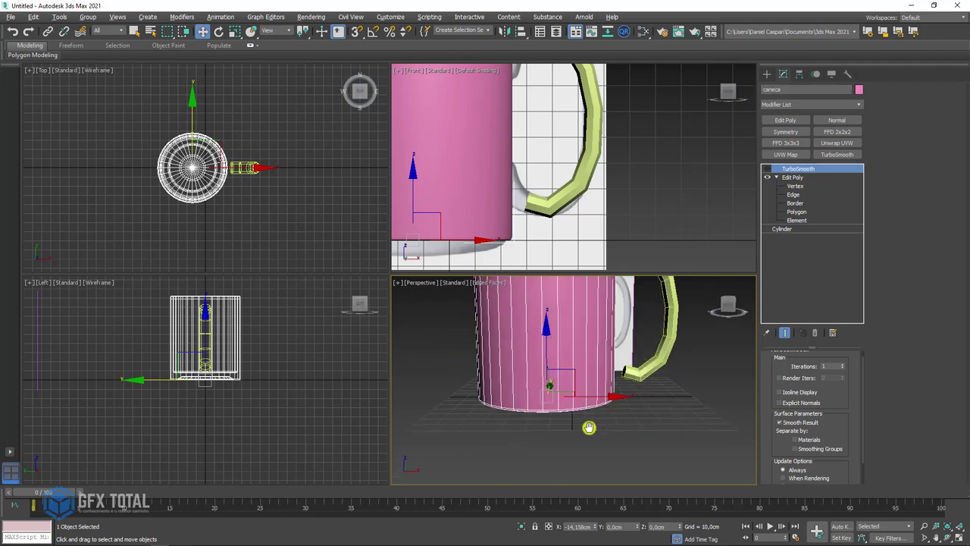
At Edge level, insert a Swift Loop edge loop near the mug's base.
{"action": "left_click", "coordinate": [793, 194]}
{"action": "scroll", "coordinate": [593, 401], "scroll_direction": "up", "scroll_amount": 5}
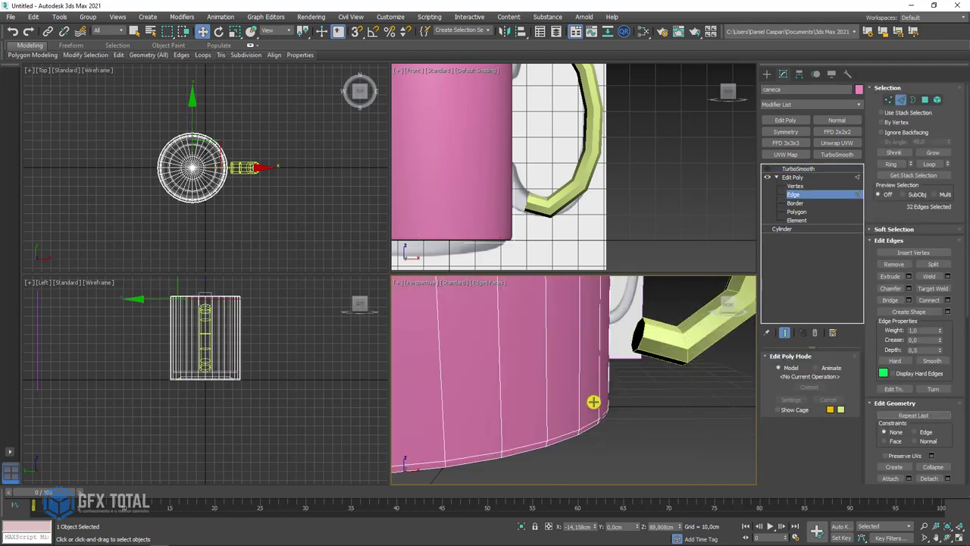
{"action": "middle_click_drag", "start_coordinate": [594, 406], "coordinate": [597, 404], "text": "alt"}
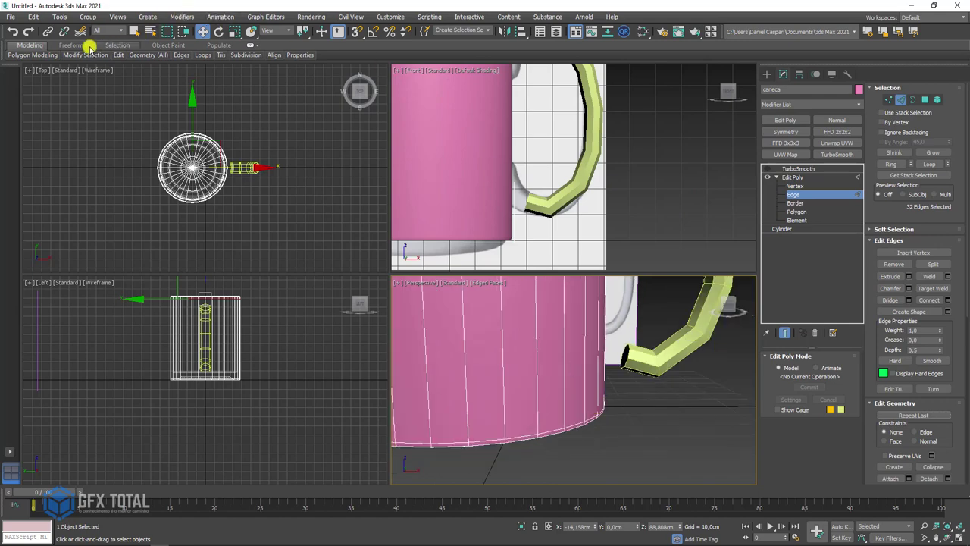
{"action": "left_click", "coordinate": [118, 55]}
{"action": "left_click", "coordinate": [200, 77]}
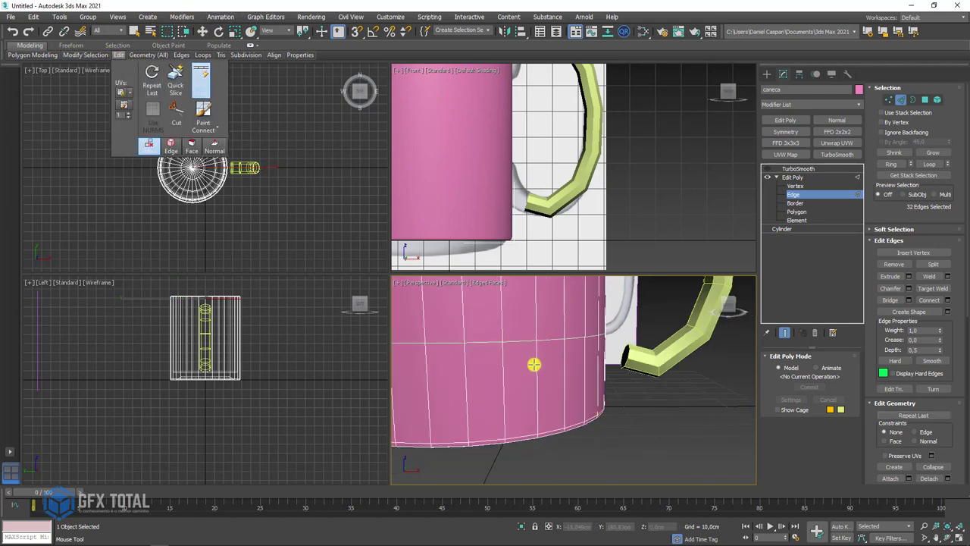
{"action": "left_click", "coordinate": [578, 411]}
{"action": "right_click", "coordinate": [580, 409]}
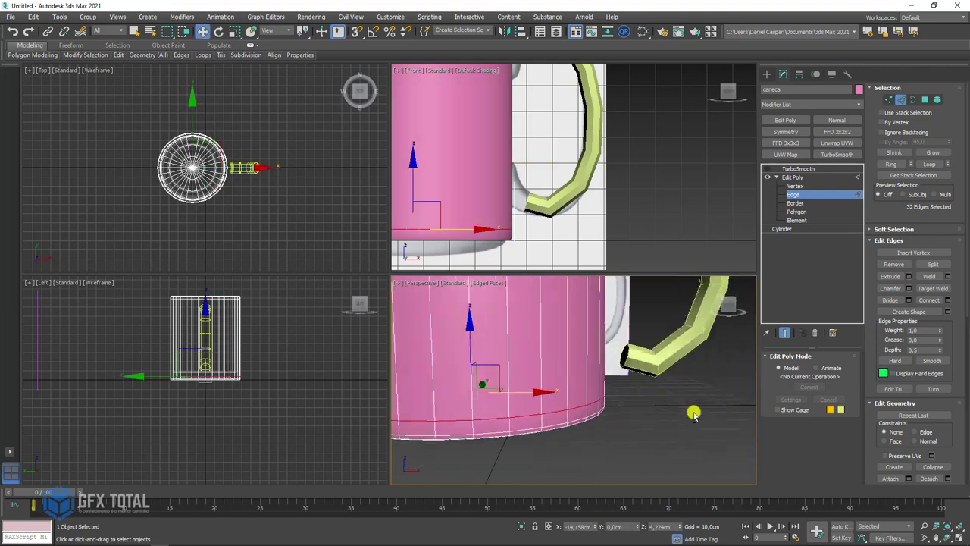
{"action": "mouse_move", "coordinate": [693, 413]}
{"action": "middle_mouse_down", "text": "alt"}
{"action": "mouse_move", "coordinate": [687, 384]}
{"action": "mouse_move", "coordinate": [682, 409]}
{"action": "mouse_move", "coordinate": [705, 447]}
{"action": "middle_mouse_up", "text": "alt"}
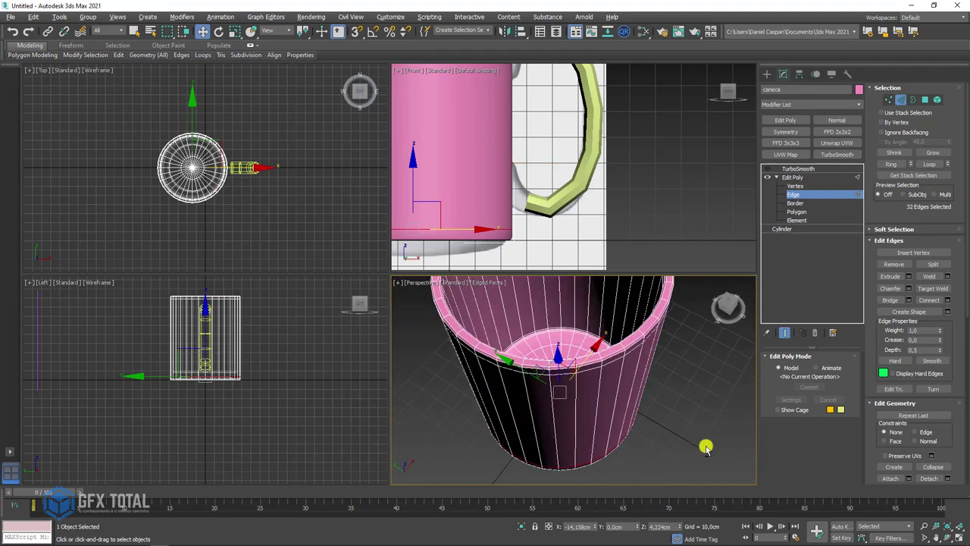
{"action": "middle_click_drag", "start_coordinate": [623, 350], "coordinate": [602, 349], "text": "alt"}
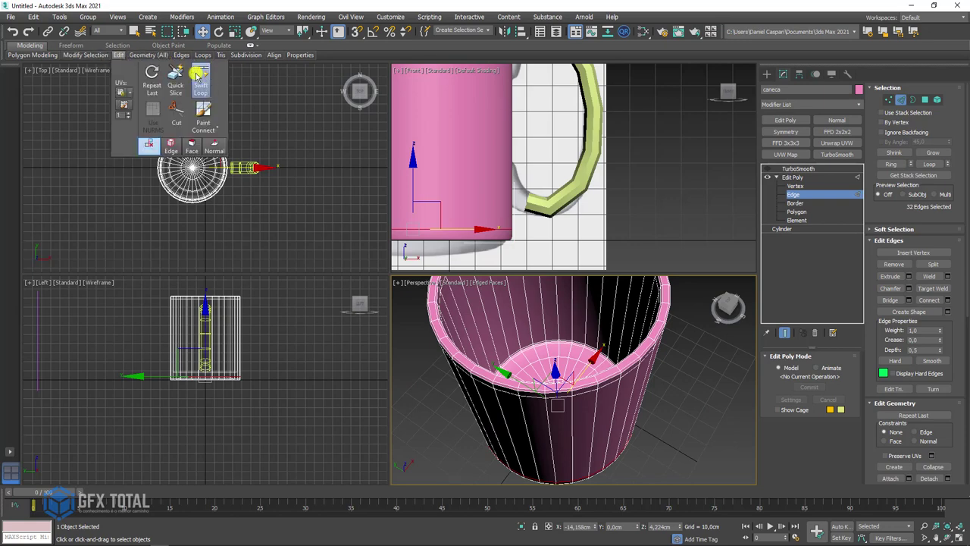
{"action": "left_click", "coordinate": [197, 75]}
{"action": "key", "text": "w"}
{"action": "middle_click_drag", "start_coordinate": [570, 329], "coordinate": [651, 379], "text": "alt"}
Back at Edit Poly object level, Attach the handle tube to the caneca mesh.
{"action": "left_click", "coordinate": [792, 178]}
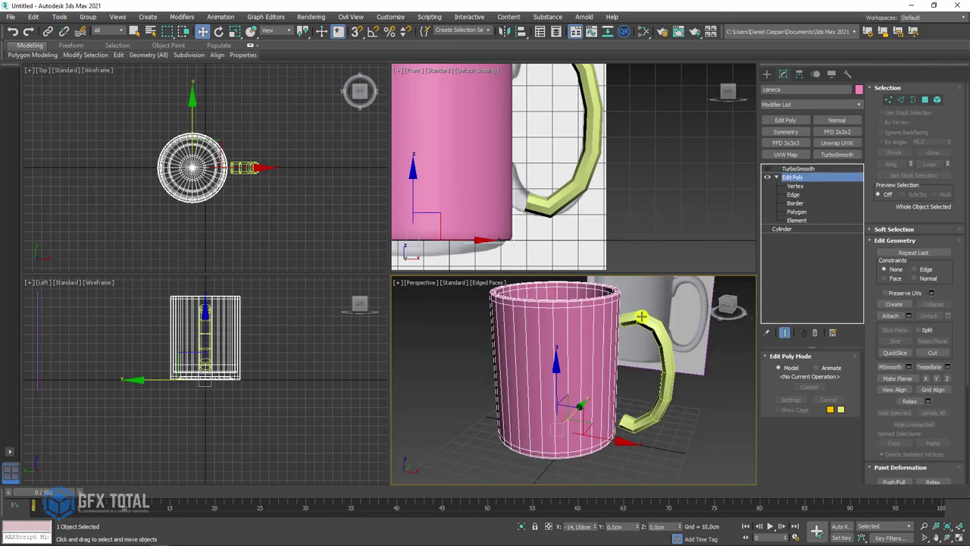
{"action": "scroll", "coordinate": [621, 322], "scroll_direction": "up", "scroll_amount": 5}
{"action": "scroll", "coordinate": [621, 322], "scroll_direction": "down", "scroll_amount": 5}
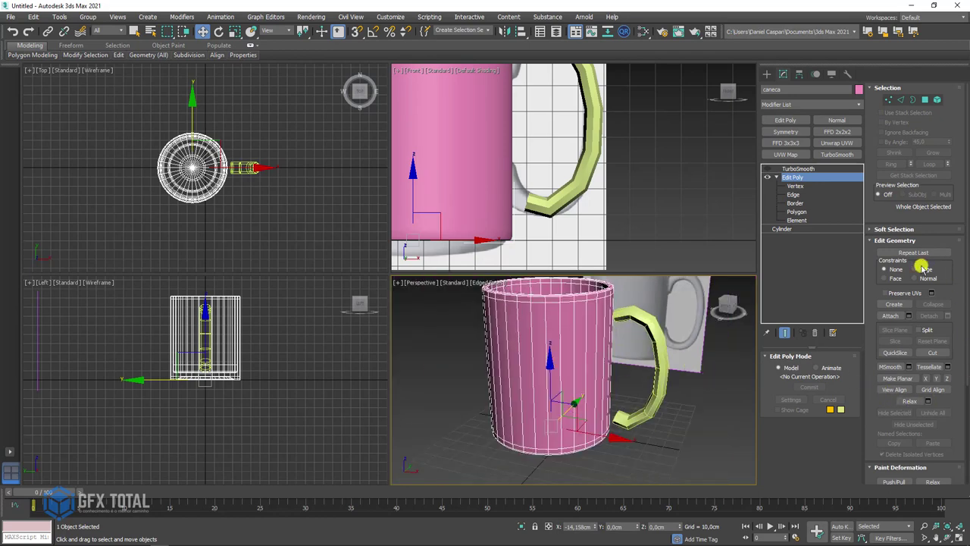
{"action": "left_click", "coordinate": [891, 315]}
{"action": "left_click", "coordinate": [640, 317]}
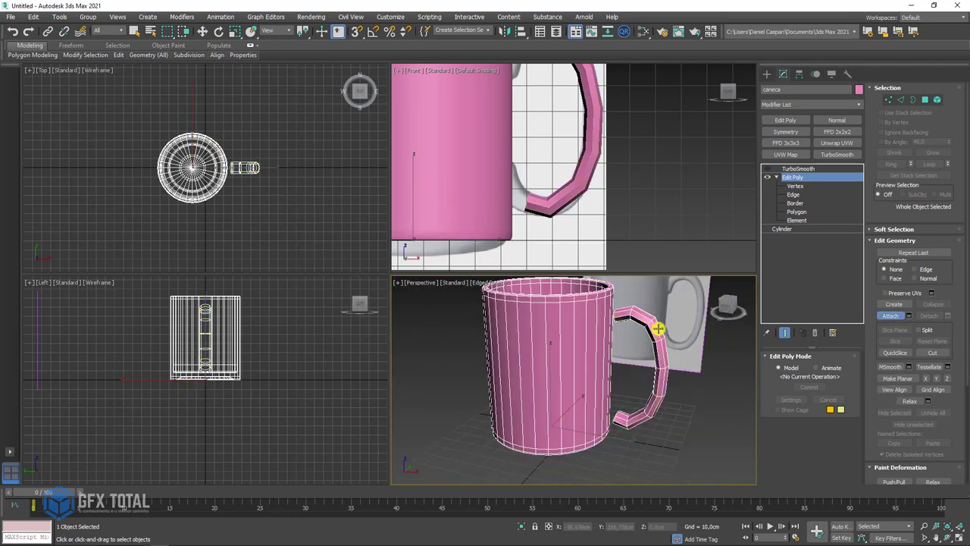
{"action": "middle_click_drag", "start_coordinate": [690, 365], "coordinate": [606, 402], "text": "alt"}
{"action": "left_click_drag", "start_coordinate": [574, 390], "coordinate": [570, 355]}
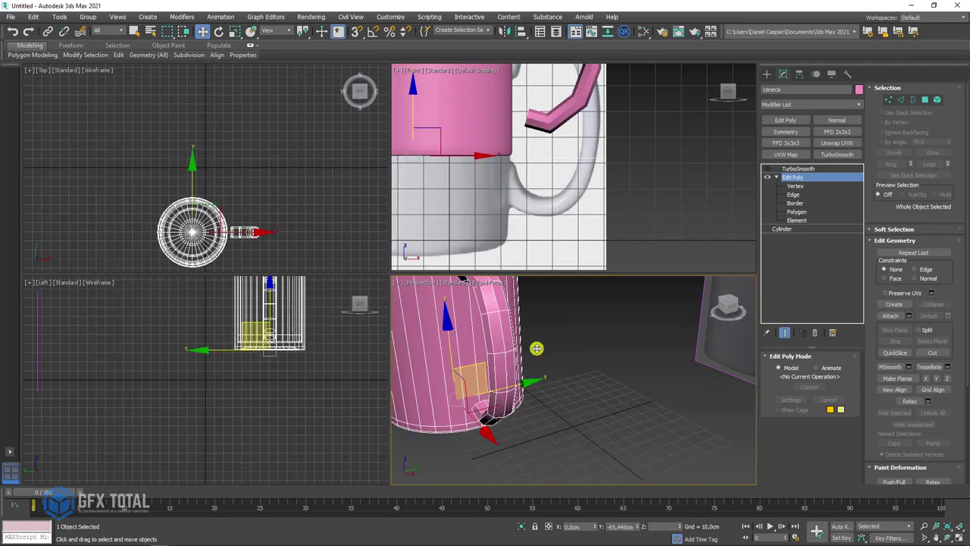
{"action": "scroll", "coordinate": [606, 314], "scroll_direction": "up", "scroll_amount": 3}
{"action": "scroll", "coordinate": [619, 319], "scroll_direction": "up", "scroll_amount": 3}
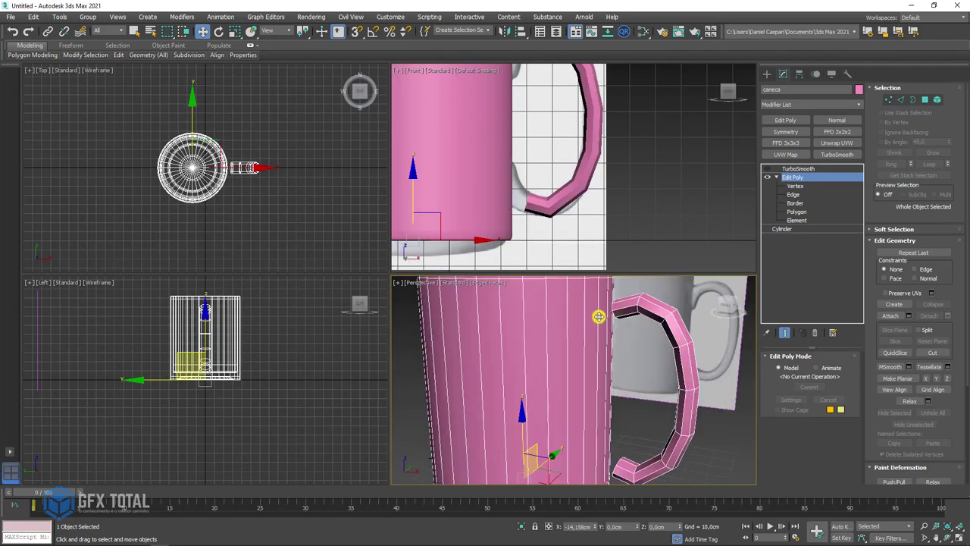
{"action": "middle_click_drag", "start_coordinate": [598, 316], "coordinate": [651, 341], "text": "alt"}
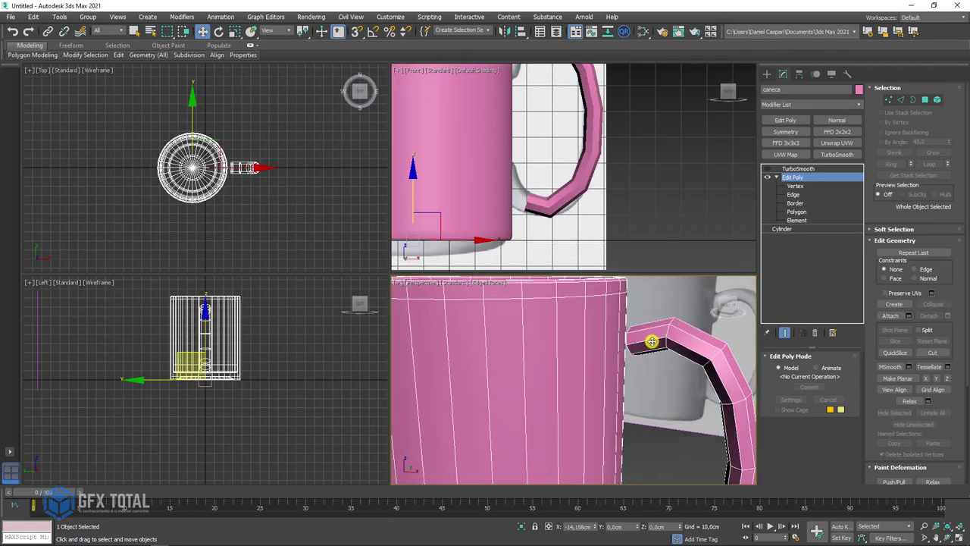
{"action": "left_click", "coordinate": [118, 54]}
Insert two Swift Loop edge loops, one near the mug top and one lower, then enter Polygon mode.
{"action": "left_click", "coordinate": [201, 78]}
{"action": "middle_click_drag", "start_coordinate": [619, 340], "coordinate": [626, 328], "text": "alt"}
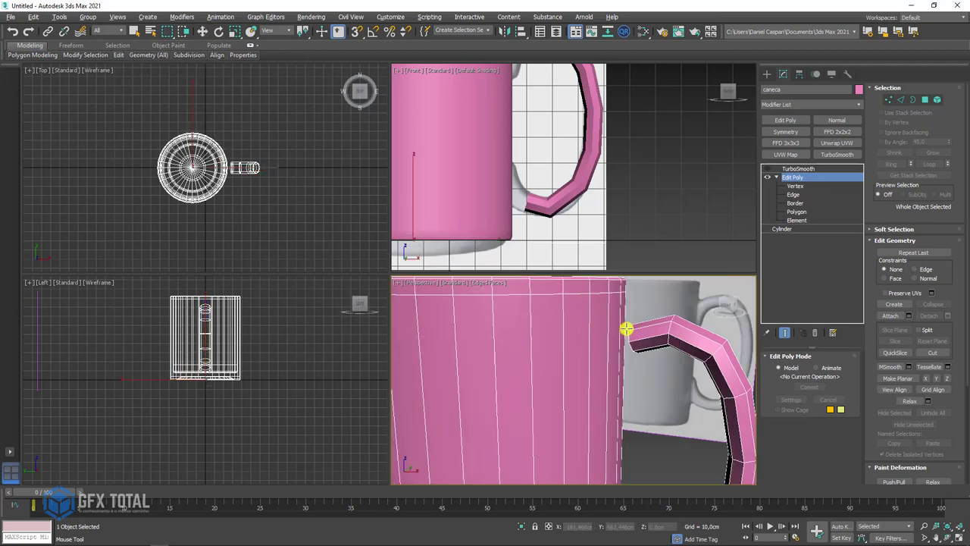
{"action": "left_click", "coordinate": [613, 319]}
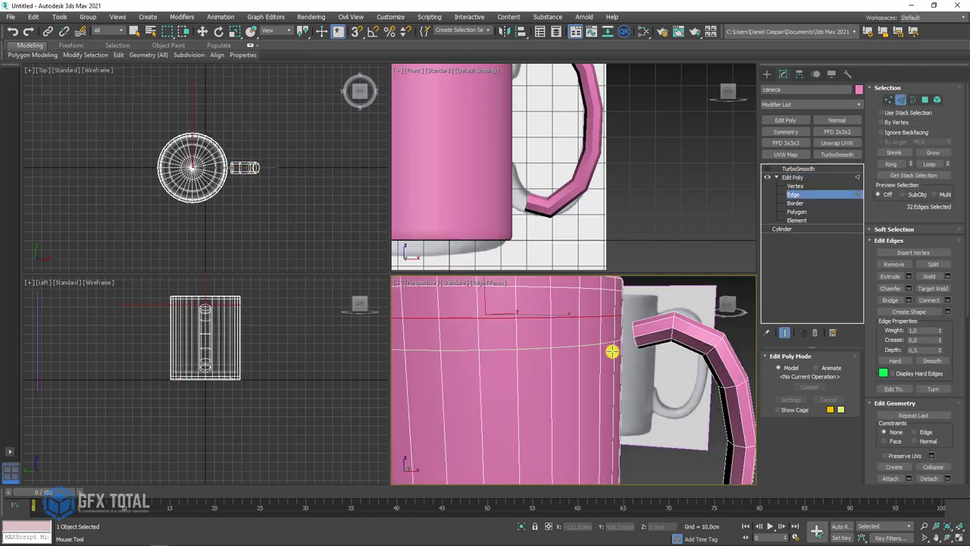
{"action": "middle_click_drag", "start_coordinate": [611, 351], "coordinate": [599, 338], "text": "alt"}
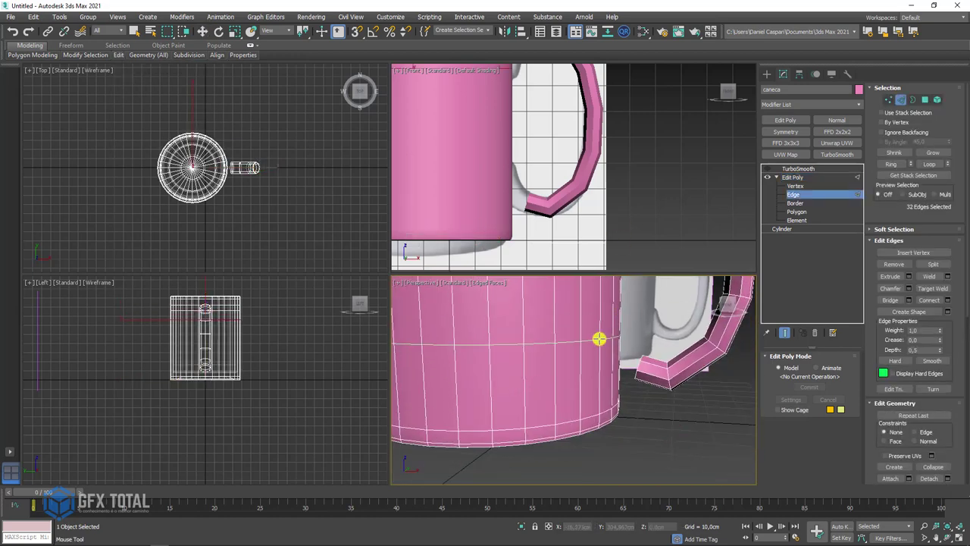
{"action": "left_click", "coordinate": [606, 353]}
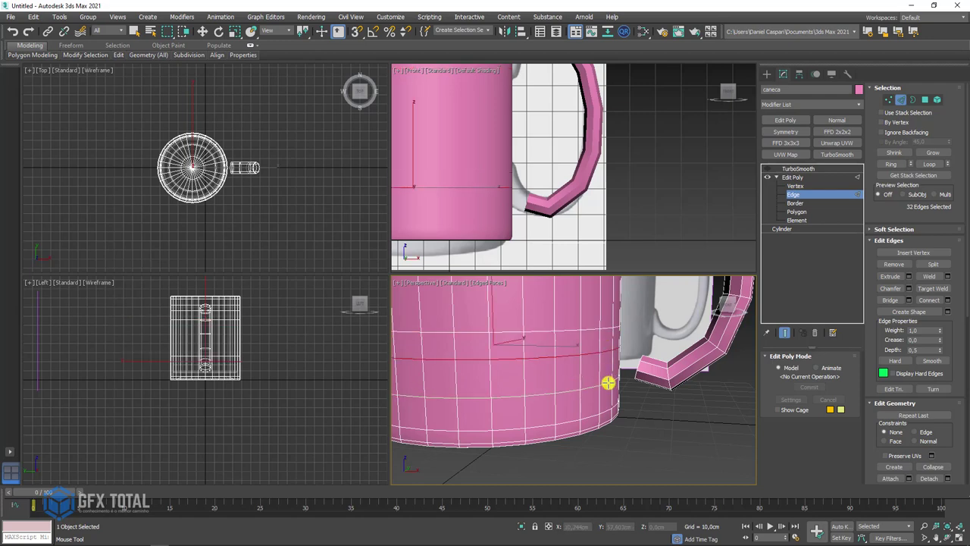
{"action": "key", "text": "w"}
{"action": "middle_click_drag", "start_coordinate": [609, 382], "coordinate": [654, 379], "text": "alt"}
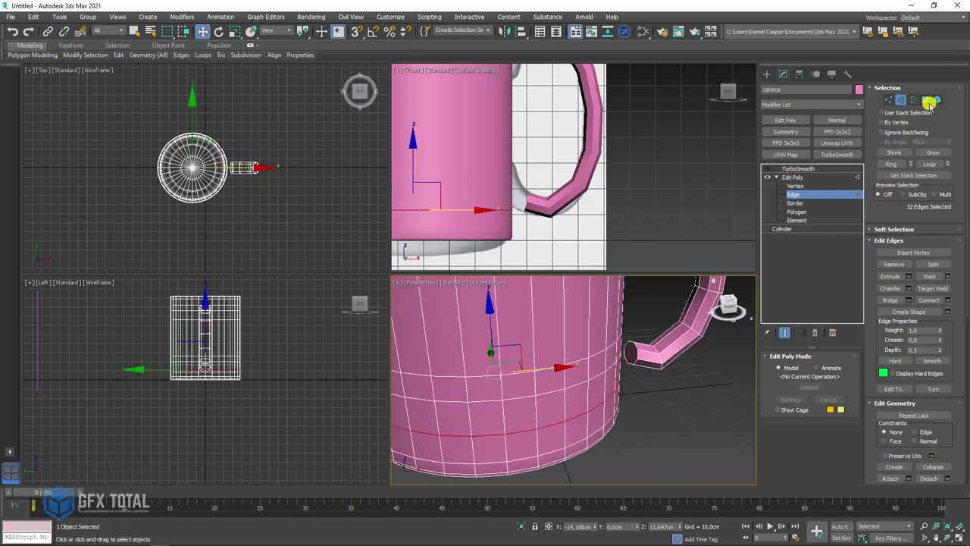
{"action": "left_click", "coordinate": [926, 100]}
{"action": "left_click", "coordinate": [633, 347]}
Select the mug-wall polygons at the handle joints and delete them.
{"action": "scroll", "coordinate": [633, 342], "scroll_direction": "up", "scroll_amount": 3}
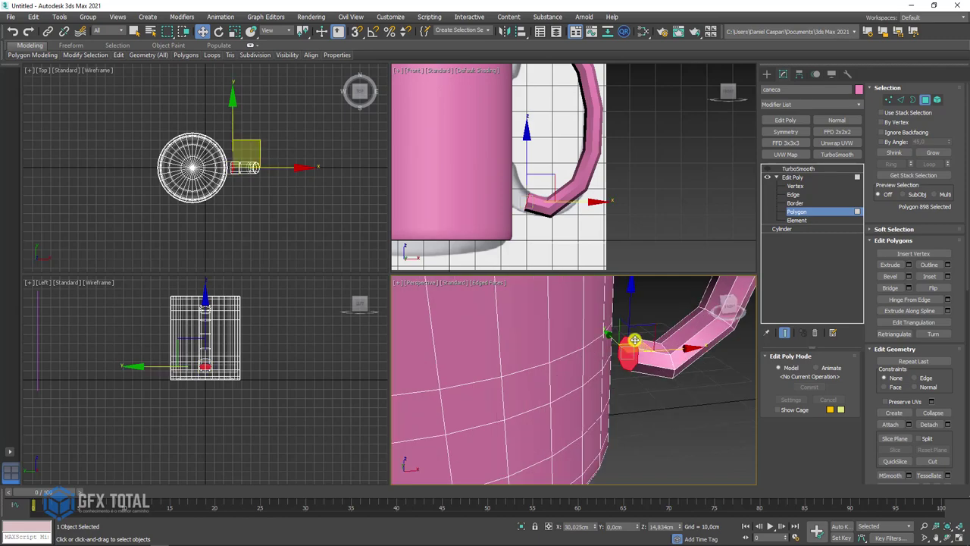
{"action": "key", "text": "ctrl+d"}
{"action": "scroll", "coordinate": [633, 342], "scroll_direction": "down", "scroll_amount": 5}
{"action": "scroll", "coordinate": [634, 341], "scroll_direction": "up", "scroll_amount": 2}
{"action": "scroll", "coordinate": [633, 341], "scroll_direction": "up", "scroll_amount": 2}
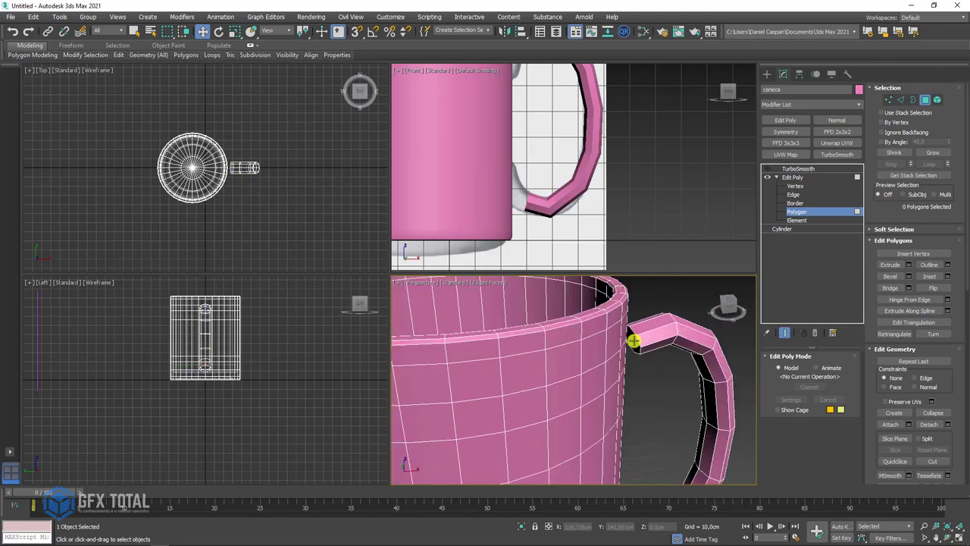
{"action": "scroll", "coordinate": [632, 341], "scroll_direction": "up", "scroll_amount": 1}
{"action": "scroll", "coordinate": [634, 334], "scroll_direction": "down", "scroll_amount": 5}
{"action": "scroll", "coordinate": [612, 379], "scroll_direction": "up", "scroll_amount": 3}
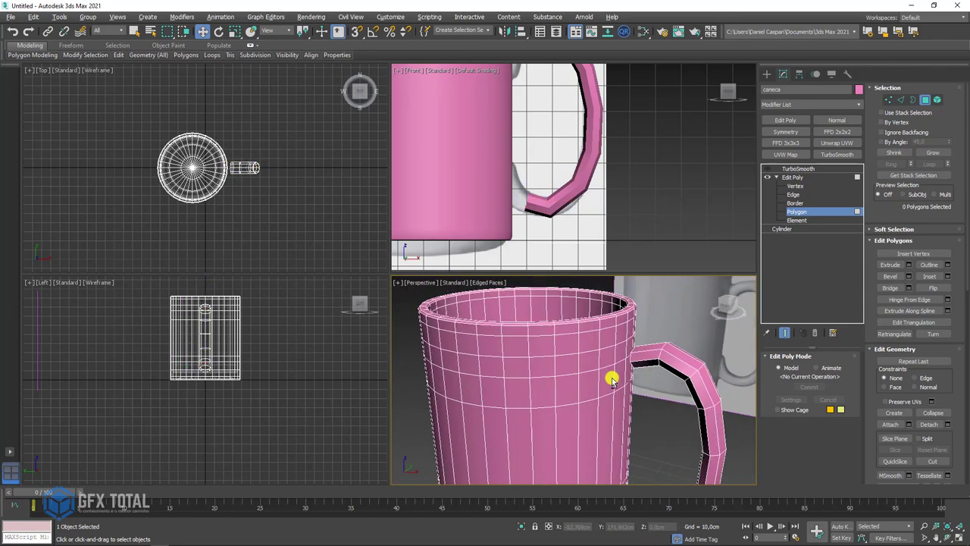
{"action": "mouse_move", "coordinate": [611, 378]}
{"action": "middle_mouse_down"}
{"action": "mouse_move", "coordinate": [595, 325]}
{"action": "mouse_move", "coordinate": [618, 317]}
{"action": "mouse_move", "coordinate": [617, 303]}
{"action": "mouse_move", "coordinate": [639, 288]}
{"action": "mouse_move", "coordinate": [613, 328]}
{"action": "mouse_move", "coordinate": [625, 281]}
{"action": "mouse_move", "coordinate": [632, 372]}
{"action": "mouse_move", "coordinate": [650, 305]}
{"action": "mouse_move", "coordinate": [630, 425]}
{"action": "middle_mouse_up"}
{"action": "left_click", "coordinate": [604, 320]}
{"action": "left_click", "coordinate": [626, 281], "text": "ctrl"}
{"action": "key", "text": "Delete"}
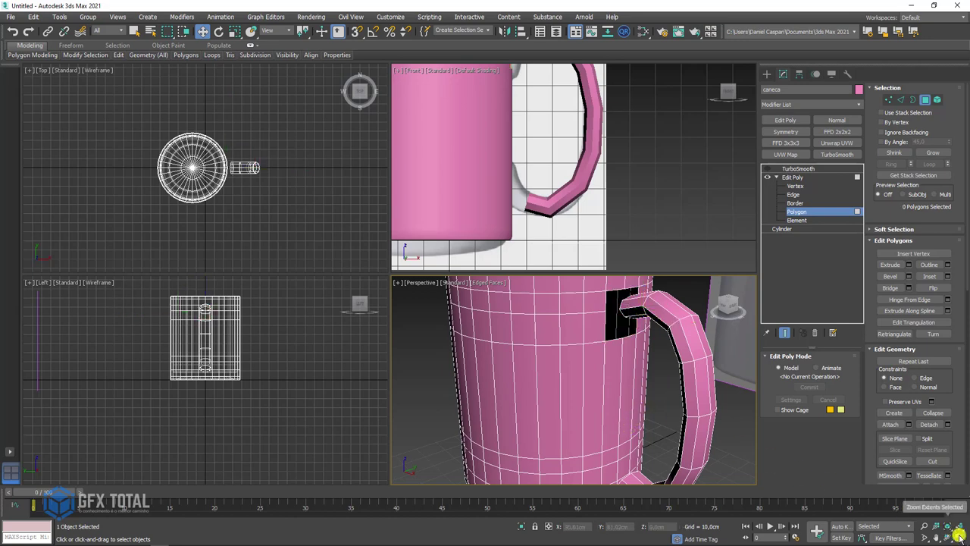
Maximize the Perspective viewport and switch to Vertex level with nothing selected.
{"action": "left_click", "coordinate": [958, 537]}
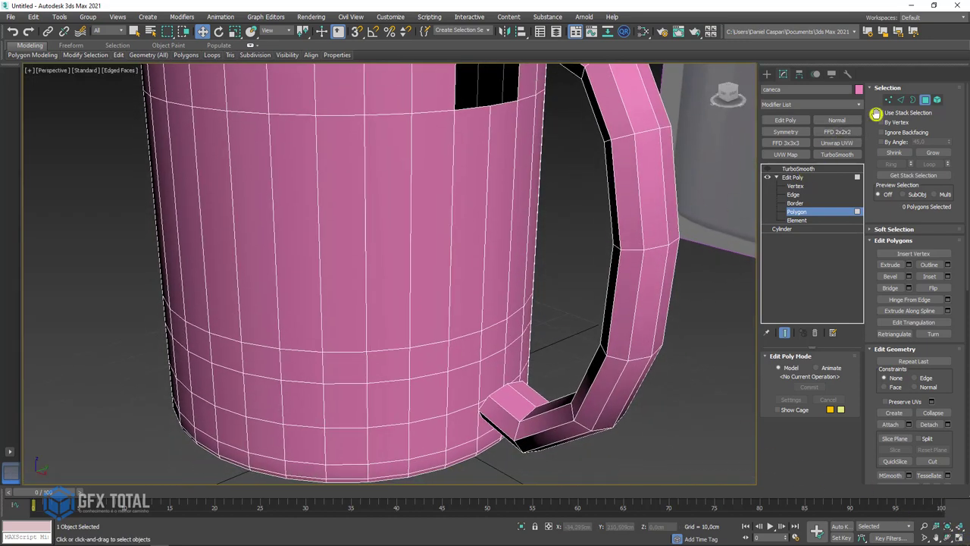
{"action": "left_click", "coordinate": [891, 99]}
{"action": "mouse_move", "coordinate": [386, 396]}
{"action": "middle_mouse_down", "text": "alt"}
{"action": "mouse_move", "coordinate": [511, 385]}
{"action": "mouse_move", "coordinate": [547, 315]}
{"action": "mouse_move", "coordinate": [564, 323]}
{"action": "middle_mouse_up", "text": "alt"}
{"action": "scroll", "coordinate": [514, 386], "scroll_direction": "down", "scroll_amount": 3}
{"action": "left_click", "coordinate": [522, 402]}
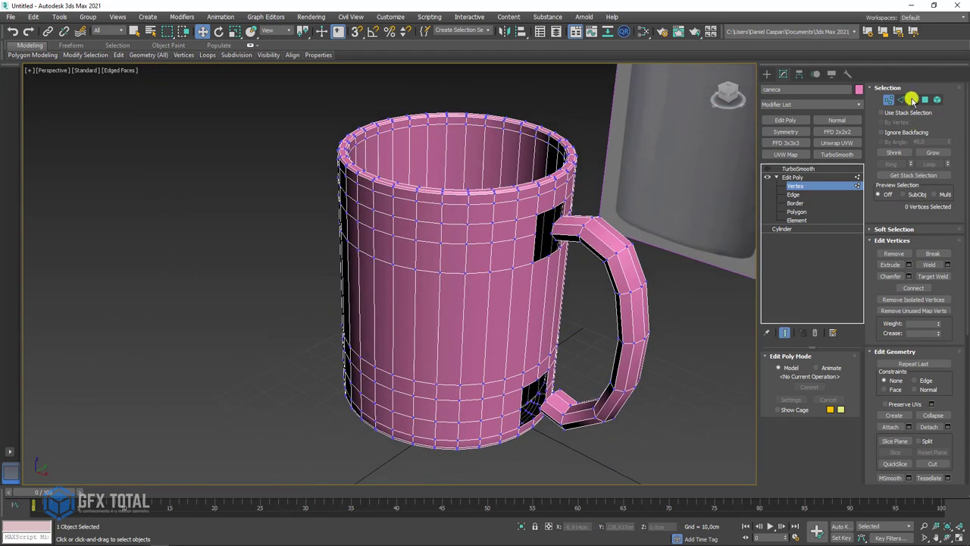
In Border mode, Bridge the handle's top and bottom ends to the openings in the mug wall.
{"action": "left_click", "coordinate": [911, 99]}
{"action": "middle_click_drag", "start_coordinate": [601, 191], "coordinate": [632, 202], "text": "alt"}
{"action": "scroll", "coordinate": [606, 235], "scroll_direction": "up", "scroll_amount": 3}
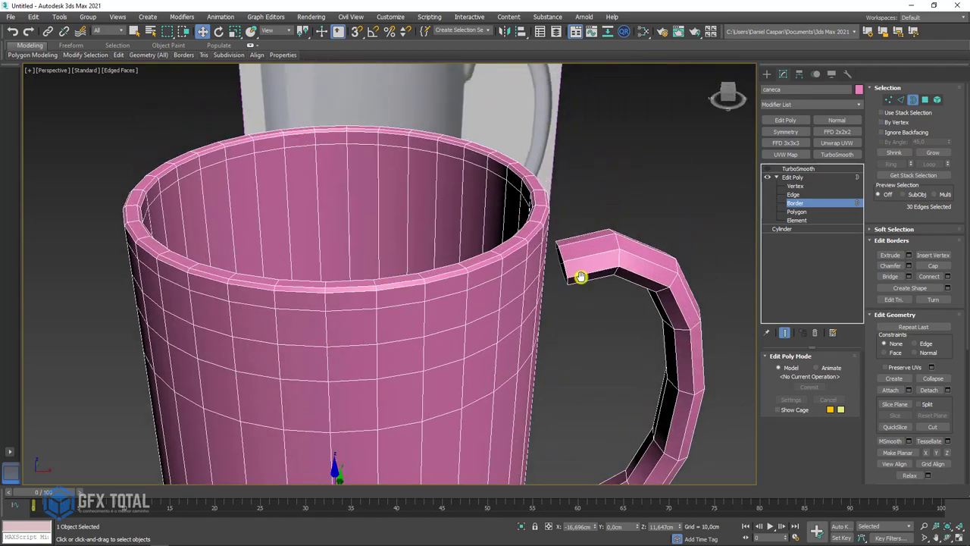
{"action": "mouse_move", "coordinate": [578, 275]}
{"action": "middle_mouse_down", "text": "alt"}
{"action": "mouse_move", "coordinate": [568, 301]}
{"action": "mouse_move", "coordinate": [573, 369]}
{"action": "middle_mouse_up", "text": "alt"}
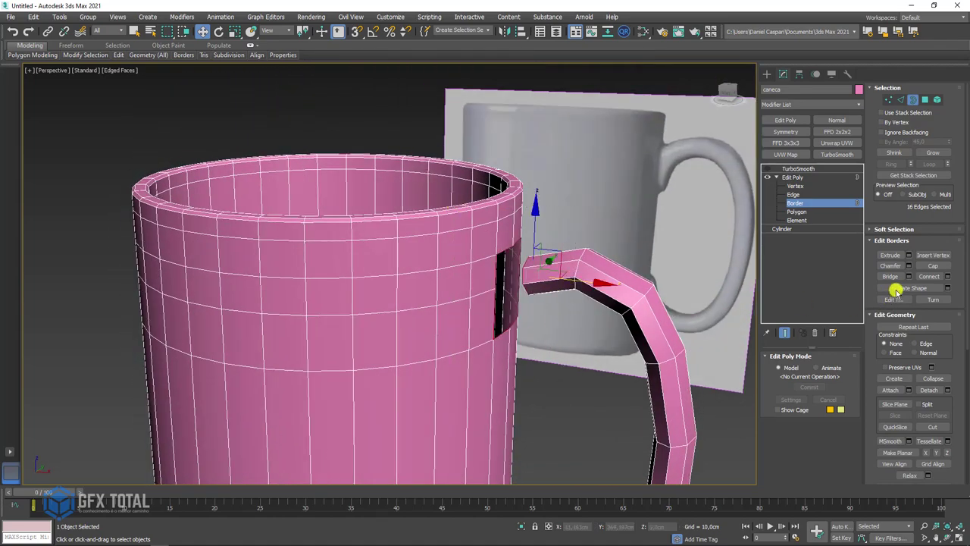
{"action": "left_click", "coordinate": [891, 277]}
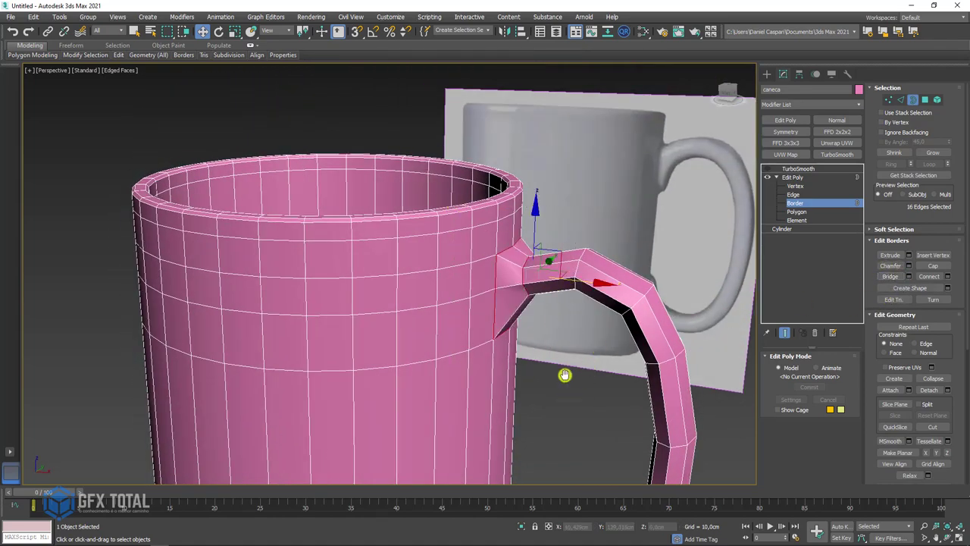
{"action": "middle_click_drag", "start_coordinate": [563, 372], "coordinate": [570, 130]}
{"action": "left_click_drag", "start_coordinate": [497, 192], "coordinate": [496, 192]}
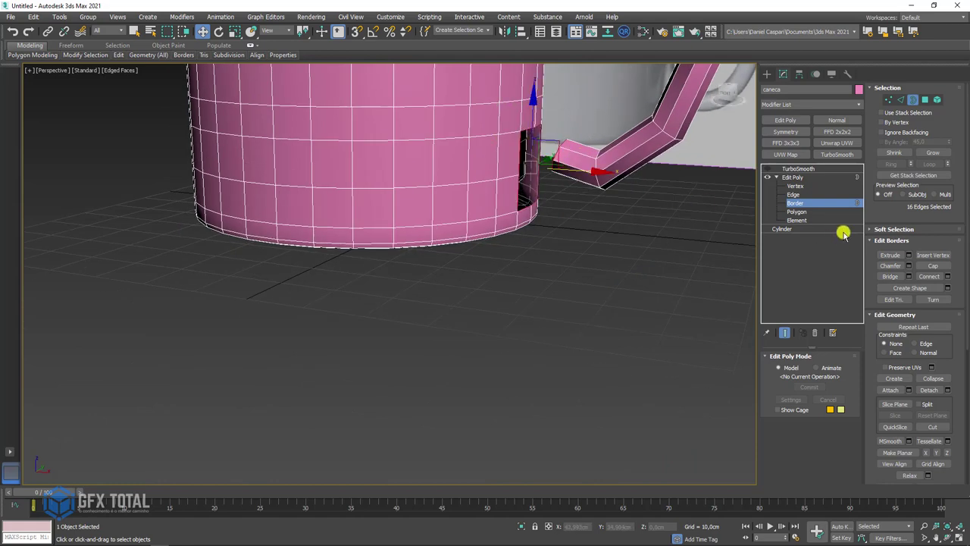
{"action": "left_click", "coordinate": [896, 276]}
{"action": "middle_click_drag", "start_coordinate": [639, 235], "coordinate": [569, 269], "text": "alt"}
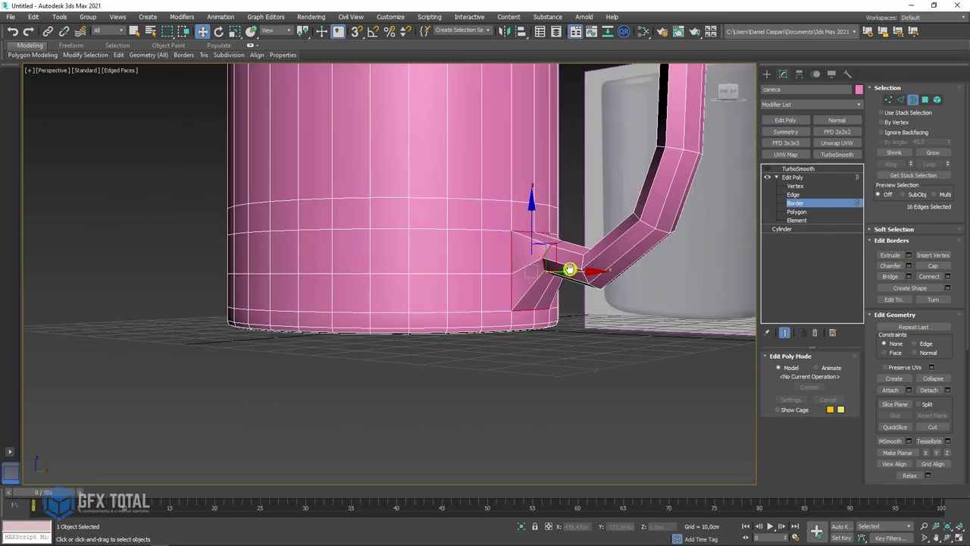
{"action": "left_click", "coordinate": [793, 186]}
Select edge loops on the mug's lower body and move them slightly upward.
{"action": "scroll", "coordinate": [534, 302], "scroll_direction": "up", "scroll_amount": 2}
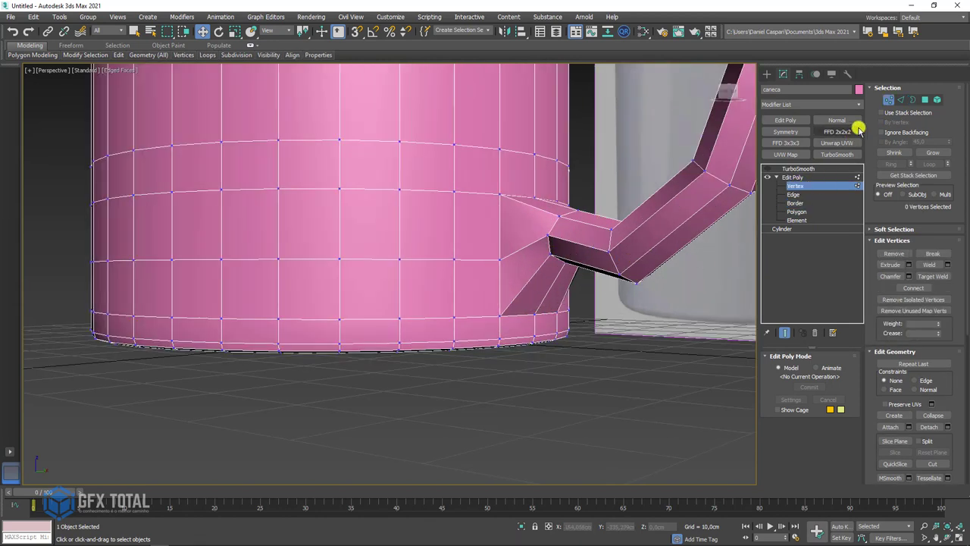
{"action": "left_click", "coordinate": [900, 99]}
{"action": "double_click", "coordinate": [482, 318]}
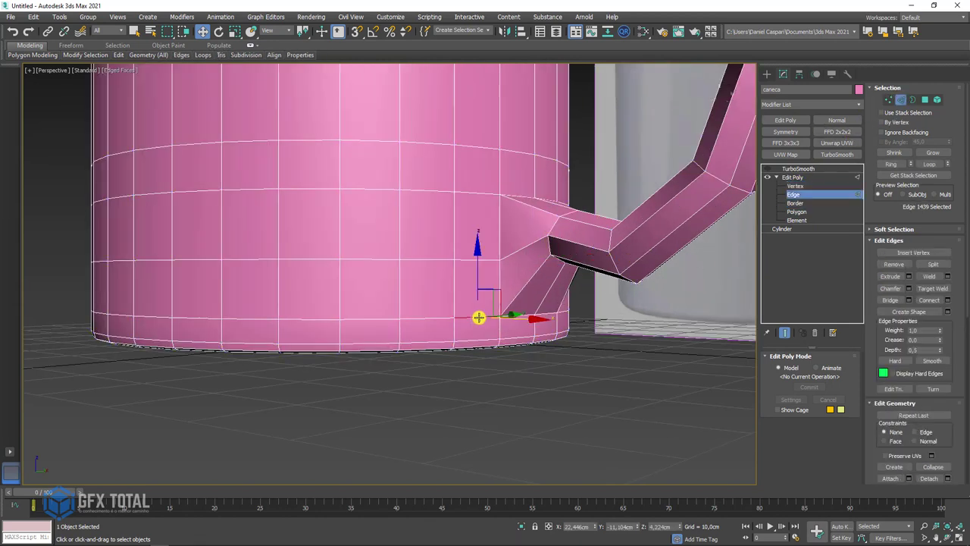
{"action": "left_click", "coordinate": [547, 318], "text": "ctrl"}
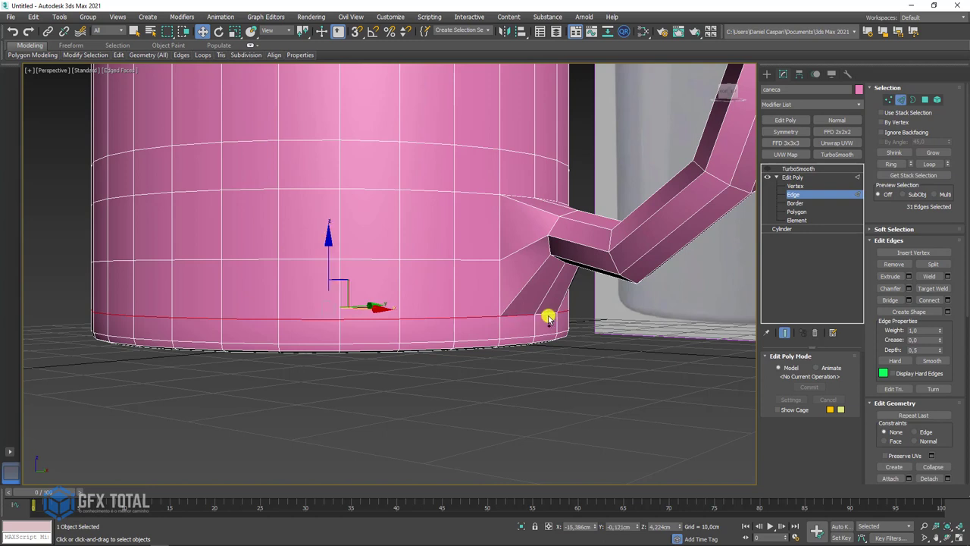
{"action": "left_click", "coordinate": [522, 278], "text": "ctrl"}
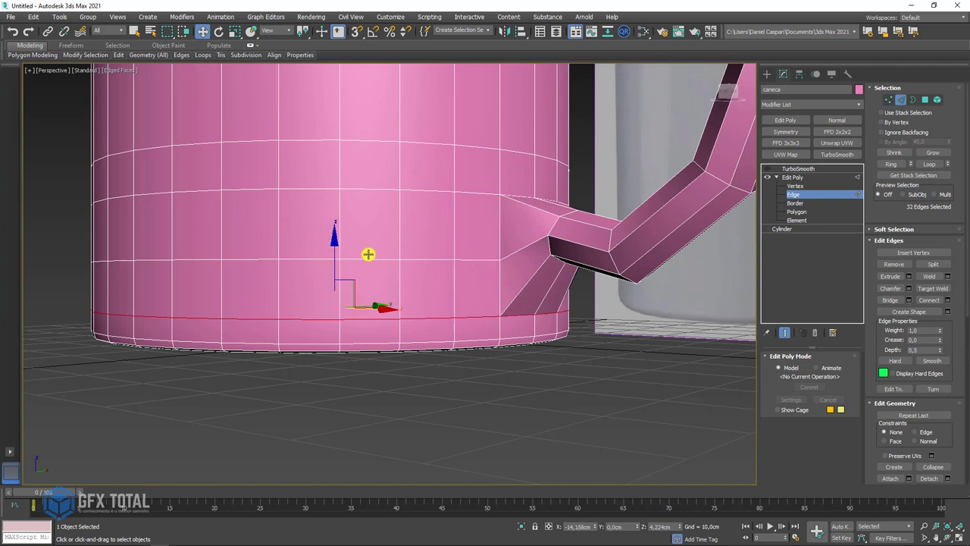
{"action": "left_click_drag", "start_coordinate": [332, 258], "coordinate": [361, 225]}
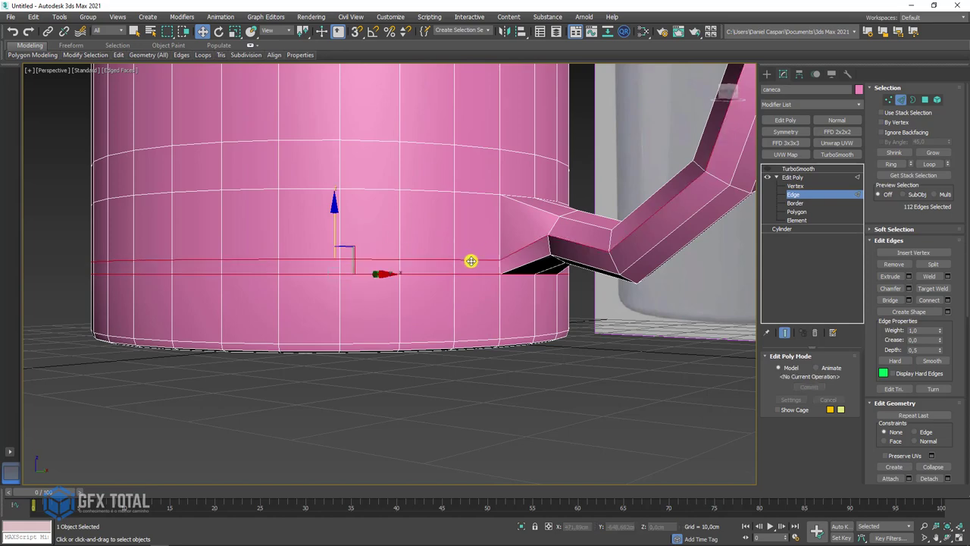
{"action": "scroll", "coordinate": [470, 260], "scroll_direction": "down", "scroll_amount": 3}
{"action": "middle_click_drag", "start_coordinate": [602, 263], "coordinate": [674, 386], "text": "alt"}
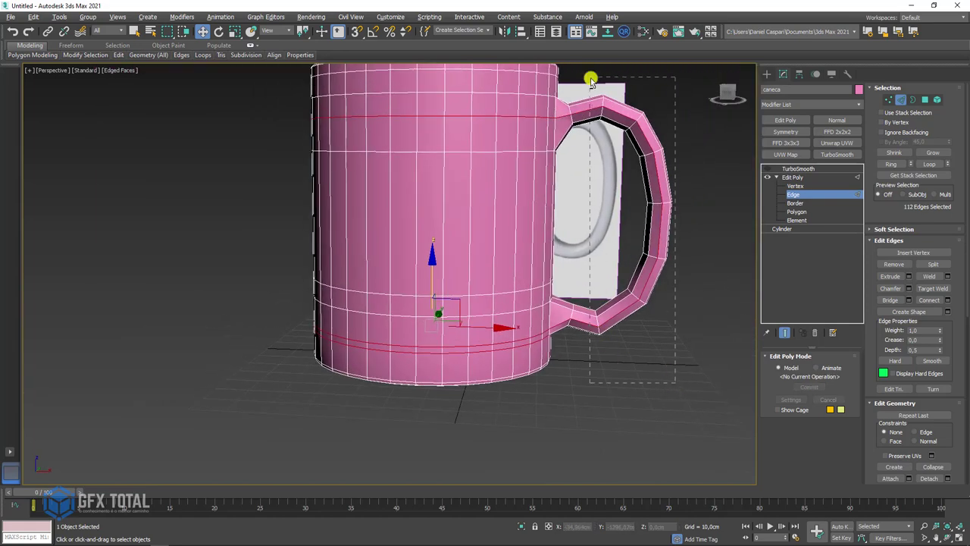
{"action": "left_click_drag", "start_coordinate": [591, 79], "coordinate": [563, 71]}
{"action": "middle_click_drag", "start_coordinate": [563, 72], "coordinate": [639, 248], "text": "alt"}
{"action": "left_click_drag", "start_coordinate": [638, 248], "coordinate": [159, 126]}
{"action": "middle_click_drag", "start_coordinate": [159, 126], "coordinate": [438, 307], "text": "alt"}
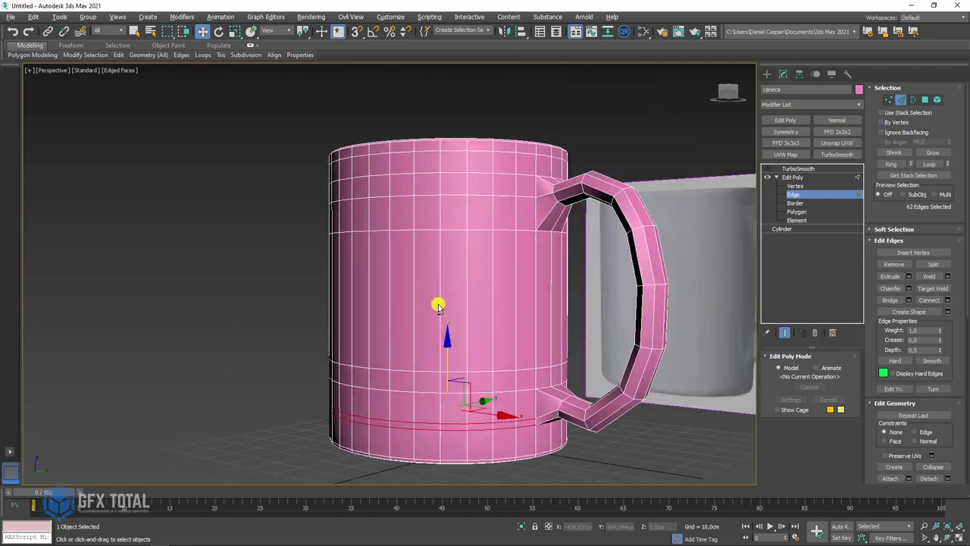
{"action": "scroll", "coordinate": [447, 326], "scroll_direction": "up", "scroll_amount": 4}
{"action": "left_click_drag", "start_coordinate": [409, 363], "coordinate": [411, 338]}
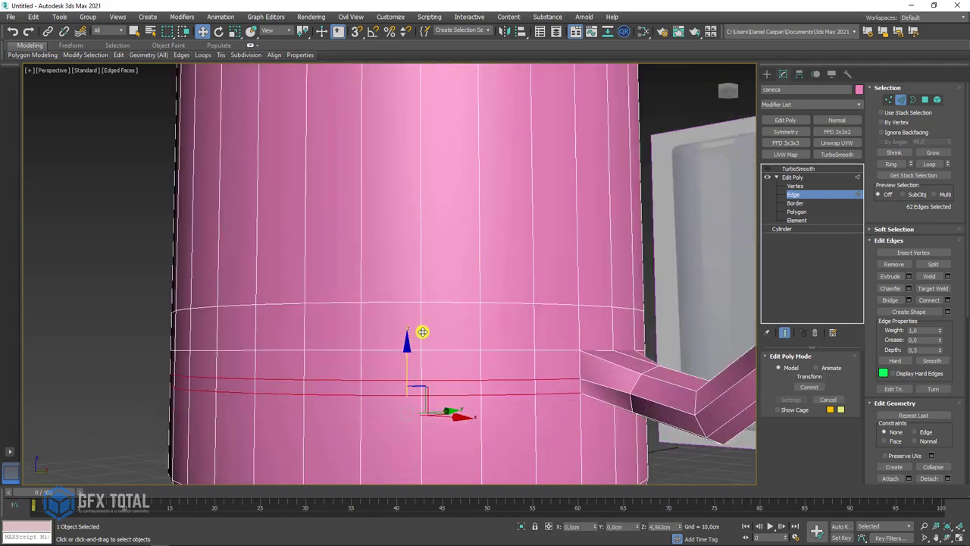
Select the edge loop just below the rim and move it slightly down along Z.
{"action": "double_click", "coordinate": [557, 350]}
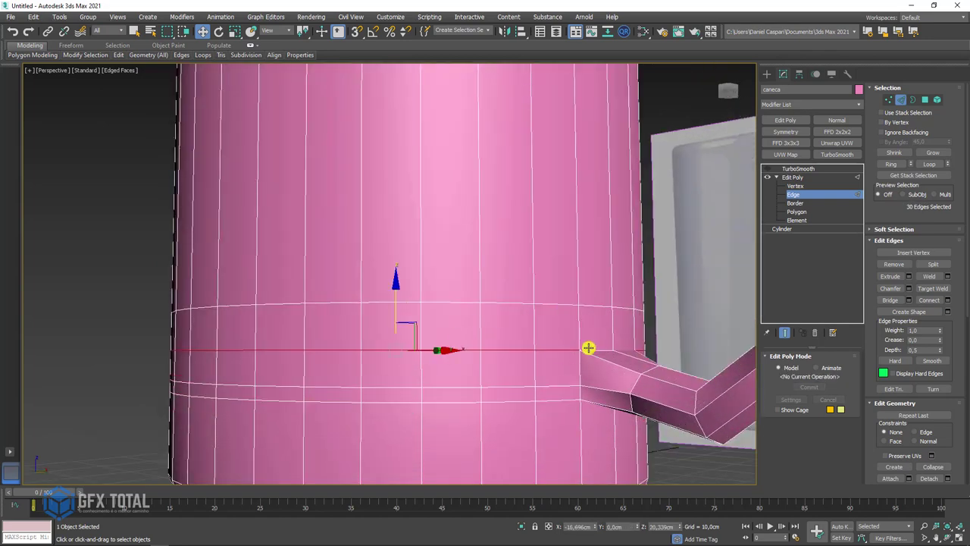
{"action": "middle_click_drag", "start_coordinate": [587, 346], "coordinate": [593, 359], "text": "alt"}
{"action": "left_click", "coordinate": [621, 367], "text": "ctrl"}
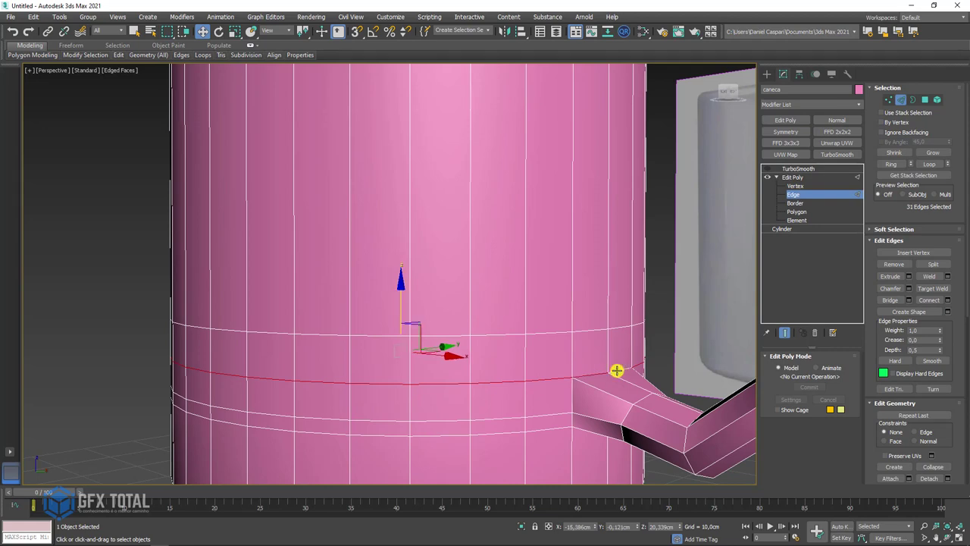
{"action": "double_click", "coordinate": [619, 332], "text": "ctrl"}
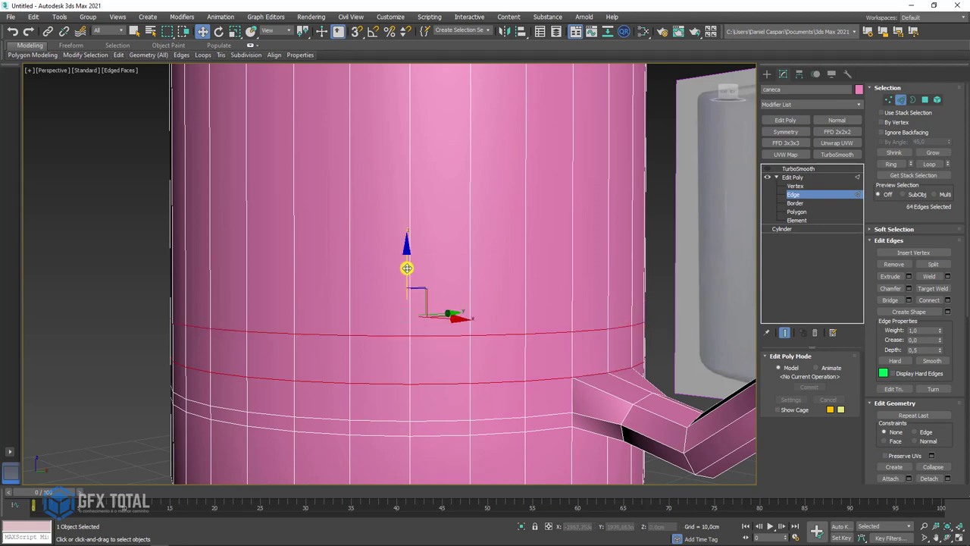
{"action": "middle_click_drag", "start_coordinate": [407, 268], "coordinate": [444, 227], "text": "alt"}
{"action": "scroll", "coordinate": [444, 227], "scroll_direction": "down", "scroll_amount": 5}
{"action": "mouse_move", "coordinate": [518, 227]}
{"action": "middle_mouse_down", "text": "alt"}
{"action": "mouse_move", "coordinate": [576, 243]}
{"action": "mouse_move", "coordinate": [572, 210]}
{"action": "middle_mouse_up", "text": "alt"}
{"action": "scroll", "coordinate": [578, 264], "scroll_direction": "up", "scroll_amount": 3}
{"action": "scroll", "coordinate": [567, 200], "scroll_direction": "up", "scroll_amount": 3}
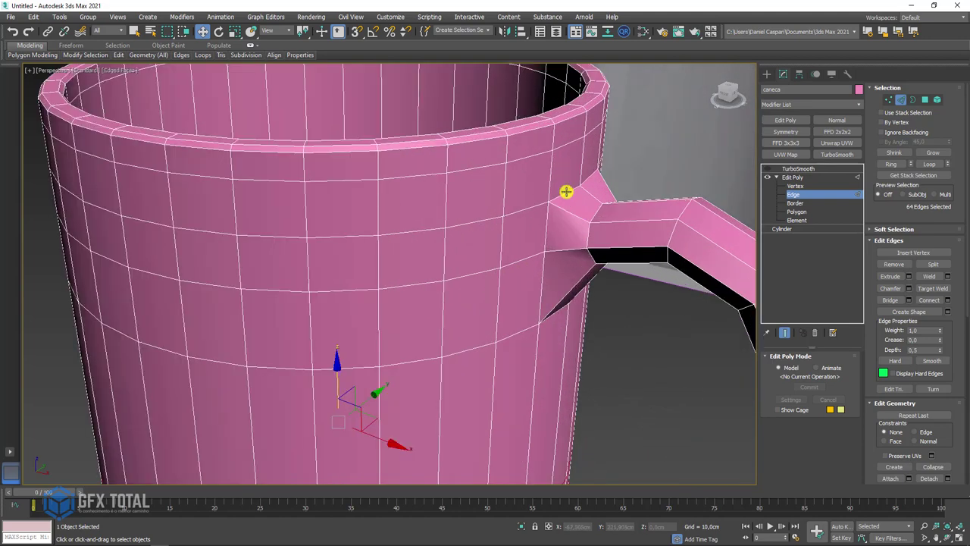
{"action": "left_click", "coordinate": [566, 192]}
{"action": "double_click", "coordinate": [539, 206]}
{"action": "middle_click_drag", "start_coordinate": [538, 205], "coordinate": [497, 153], "text": "alt"}
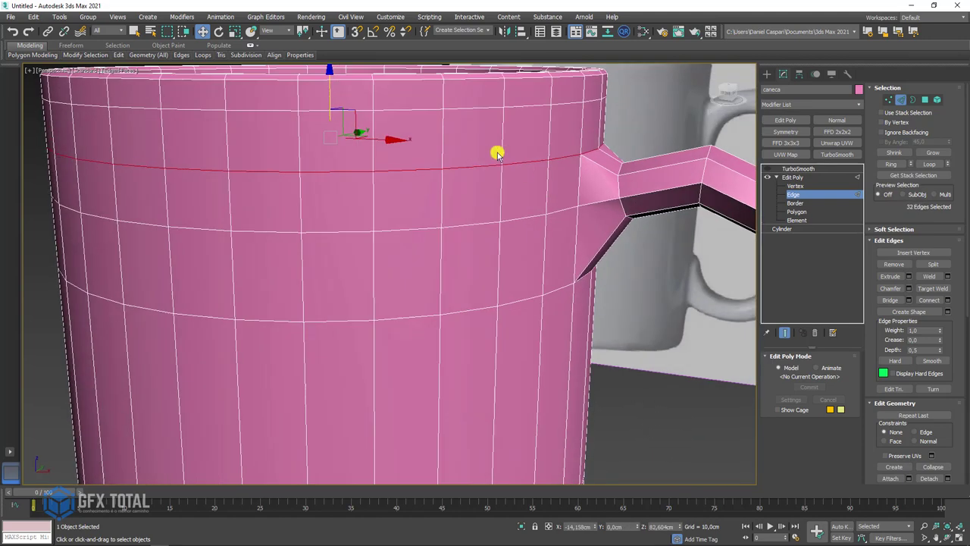
{"action": "left_click_drag", "start_coordinate": [334, 86], "coordinate": [340, 104]}
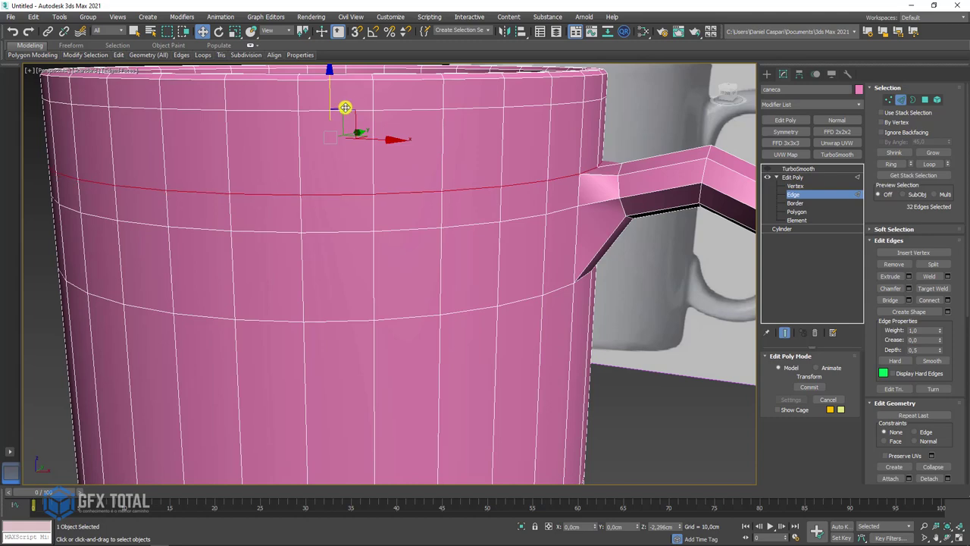
{"action": "scroll", "coordinate": [545, 227], "scroll_direction": "down", "scroll_amount": 4}
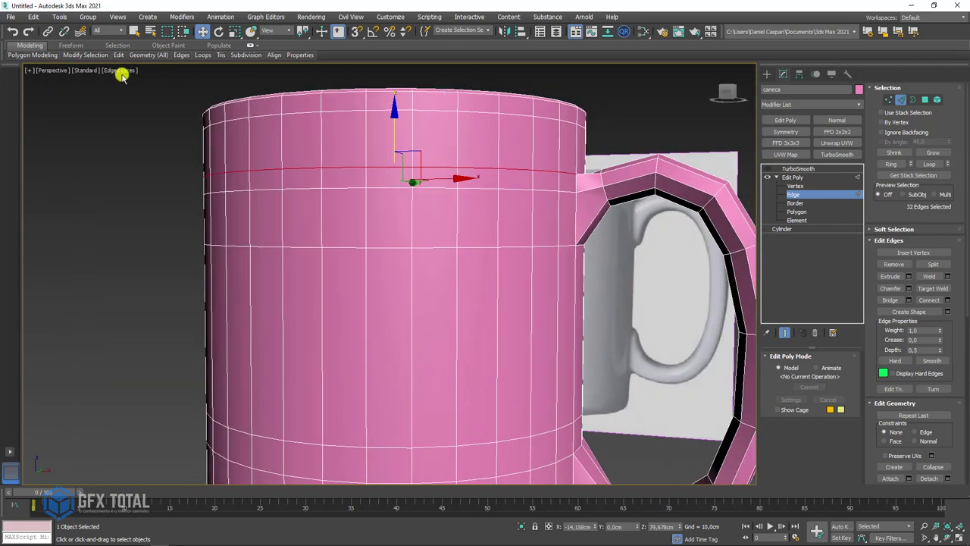
Pick Swift Loop from the Edit ribbon panel.
{"action": "left_click", "coordinate": [200, 71]}
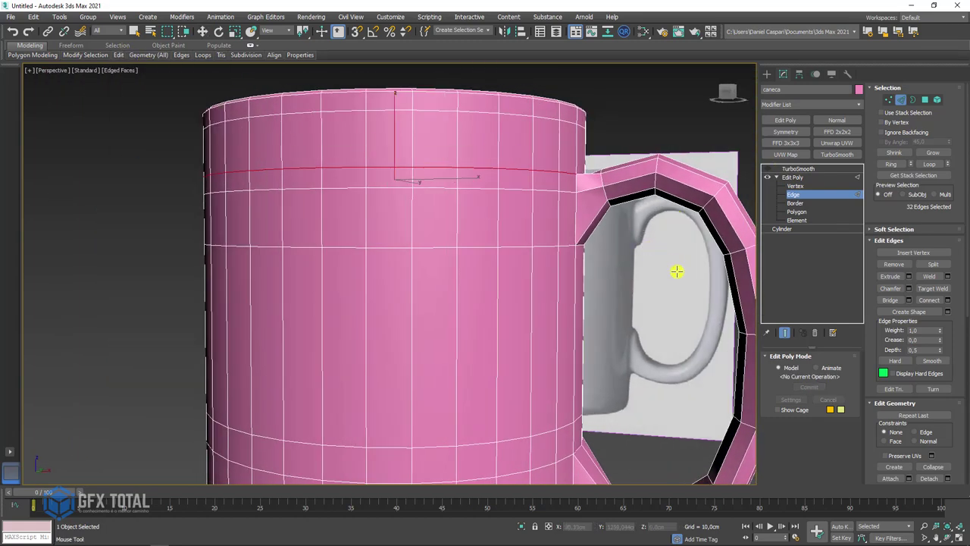
{"action": "scroll", "coordinate": [676, 270], "scroll_direction": "up", "scroll_amount": 3}
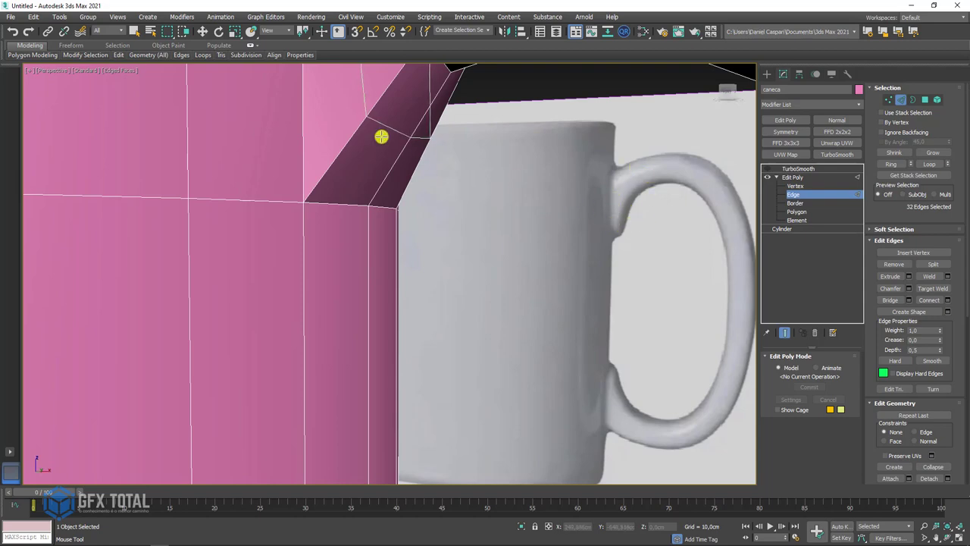
{"action": "scroll", "coordinate": [411, 210], "scroll_direction": "down", "scroll_amount": 2}
Select the handle joint edges and pull one junction edge upward with Select and Move.
{"action": "double_click", "coordinate": [431, 212]}
{"action": "scroll", "coordinate": [431, 212], "scroll_direction": "down", "scroll_amount": 5}
{"action": "scroll", "coordinate": [448, 278], "scroll_direction": "up", "scroll_amount": 2}
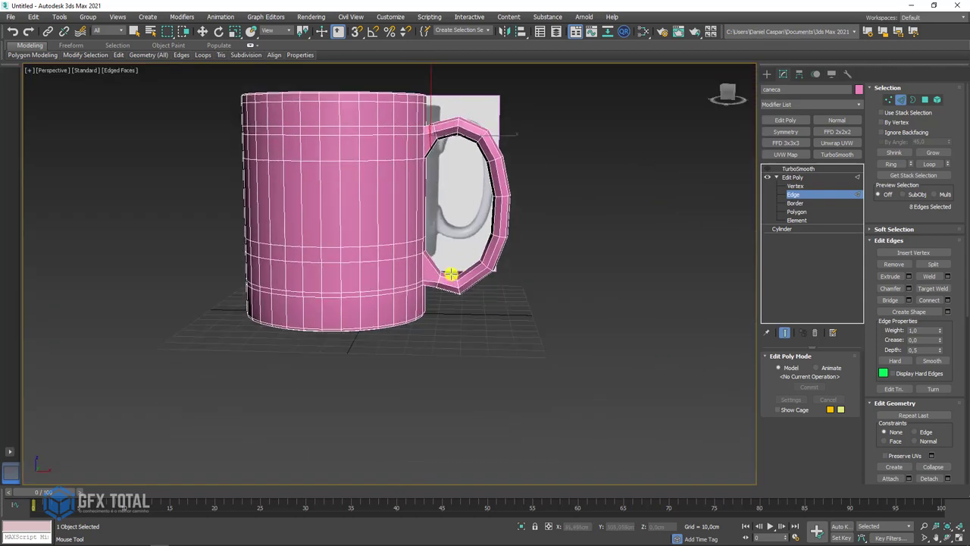
{"action": "scroll", "coordinate": [408, 251], "scroll_direction": "up", "scroll_amount": 4}
{"action": "key", "text": "w"}
{"action": "left_click", "coordinate": [406, 248]}
{"action": "scroll", "coordinate": [413, 247], "scroll_direction": "up", "scroll_amount": 2}
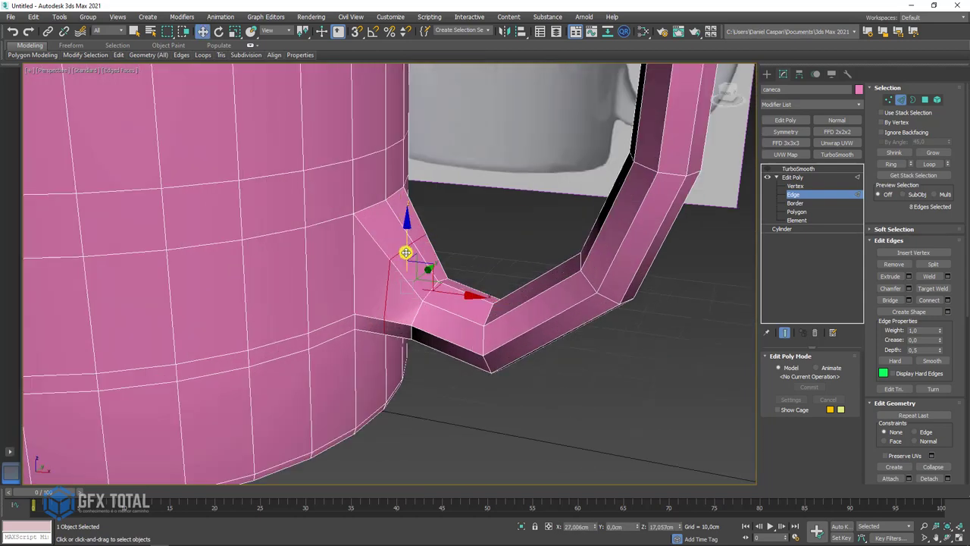
{"action": "left_click_drag", "start_coordinate": [412, 200], "coordinate": [418, 158]}
{"action": "key", "text": "ctrl+z"}
{"action": "left_click", "coordinate": [397, 200]}
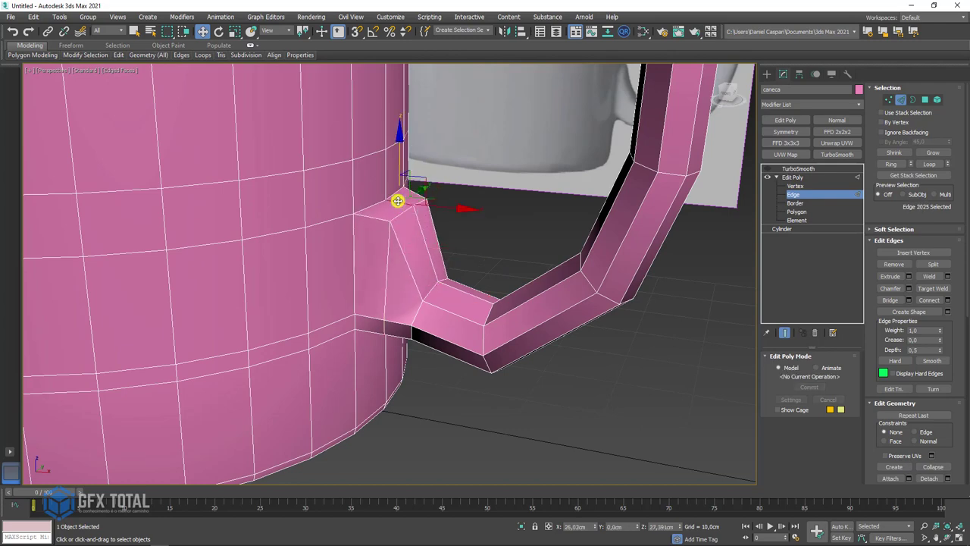
{"action": "left_click_drag", "start_coordinate": [397, 201], "coordinate": [412, 104]}
Move the lower junction edges down to reshape where the handle meets the body.
{"action": "mouse_move", "coordinate": [412, 104]}
{"action": "middle_mouse_down", "text": "alt"}
{"action": "mouse_move", "coordinate": [433, 292]}
{"action": "mouse_move", "coordinate": [440, 286]}
{"action": "mouse_move", "coordinate": [429, 325]}
{"action": "mouse_move", "coordinate": [421, 303]}
{"action": "middle_mouse_up", "text": "alt"}
{"action": "scroll", "coordinate": [429, 325], "scroll_direction": "up", "scroll_amount": 3}
{"action": "scroll", "coordinate": [450, 323], "scroll_direction": "down", "scroll_amount": 3}
{"action": "left_click", "coordinate": [431, 301]}
{"action": "left_click", "coordinate": [453, 303], "text": "ctrl"}
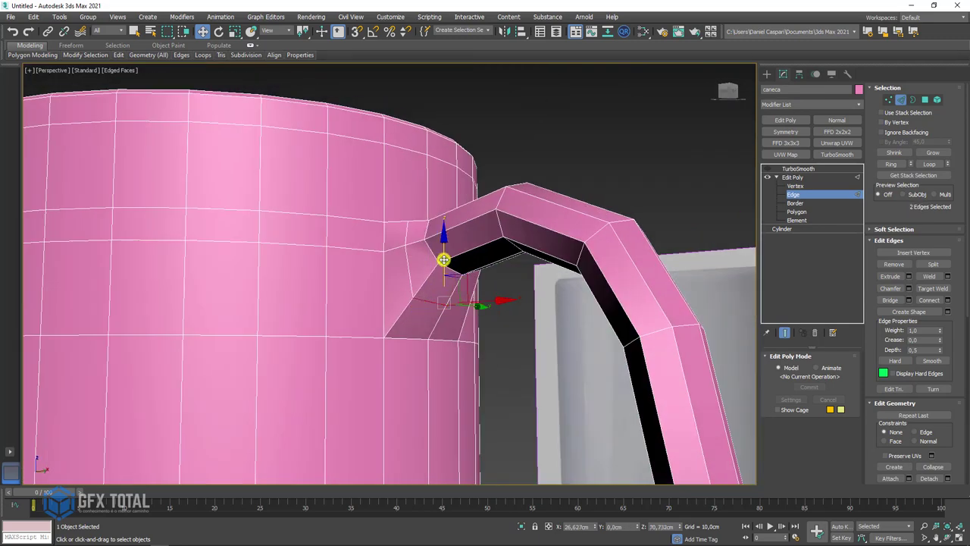
{"action": "mouse_move", "coordinate": [443, 259]}
{"action": "left_mouse_down"}
{"action": "mouse_move", "coordinate": [437, 330]}
{"action": "mouse_move", "coordinate": [447, 302]}
{"action": "left_mouse_up"}
{"action": "left_click", "coordinate": [434, 335]}
Preview the TurboSmooth result to inspect the handle, then hide it again.
{"action": "left_click", "coordinate": [792, 177]}
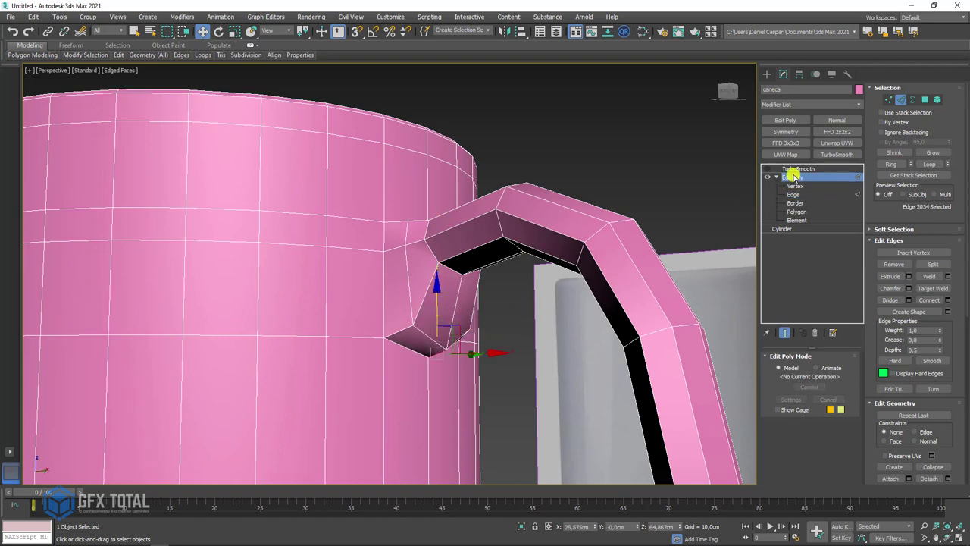
{"action": "left_click", "coordinate": [795, 168]}
{"action": "scroll", "coordinate": [430, 290], "scroll_direction": "down", "scroll_amount": 5}
{"action": "mouse_move", "coordinate": [429, 290]}
{"action": "middle_mouse_down", "text": "alt"}
{"action": "mouse_move", "coordinate": [493, 281]}
{"action": "mouse_move", "coordinate": [513, 220]}
{"action": "mouse_move", "coordinate": [504, 227]}
{"action": "middle_mouse_up", "text": "alt"}
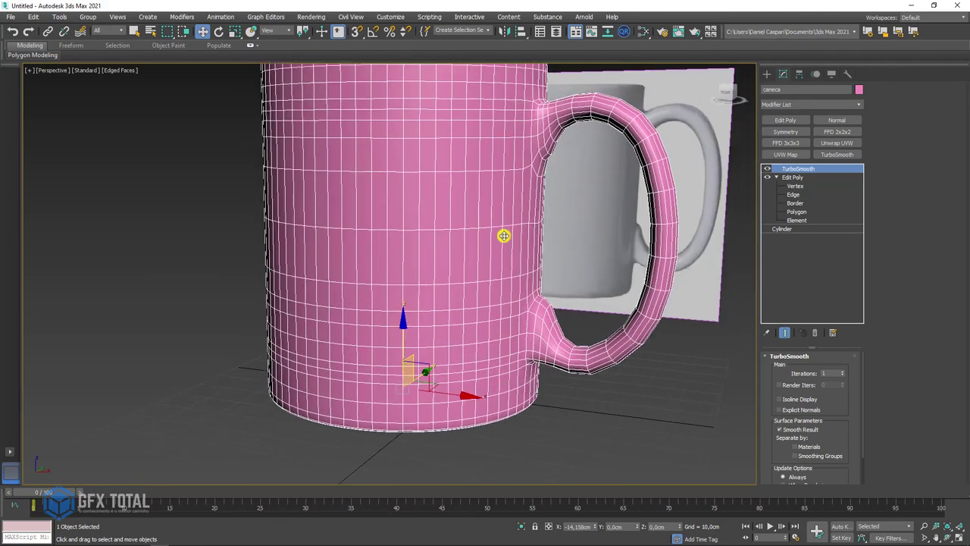
{"action": "left_click", "coordinate": [768, 168]}
{"action": "scroll", "coordinate": [519, 147], "scroll_direction": "up", "scroll_amount": 3}
{"action": "scroll", "coordinate": [578, 162], "scroll_direction": "up", "scroll_amount": 4}
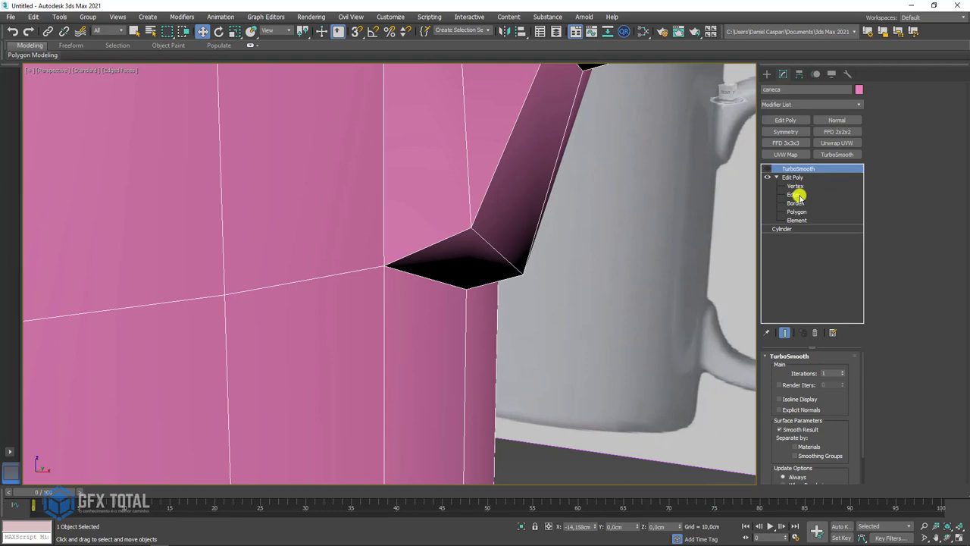
Insert a Swift Loop edge loop across the handle and re-enable TurboSmooth.
{"action": "left_click", "coordinate": [796, 194]}
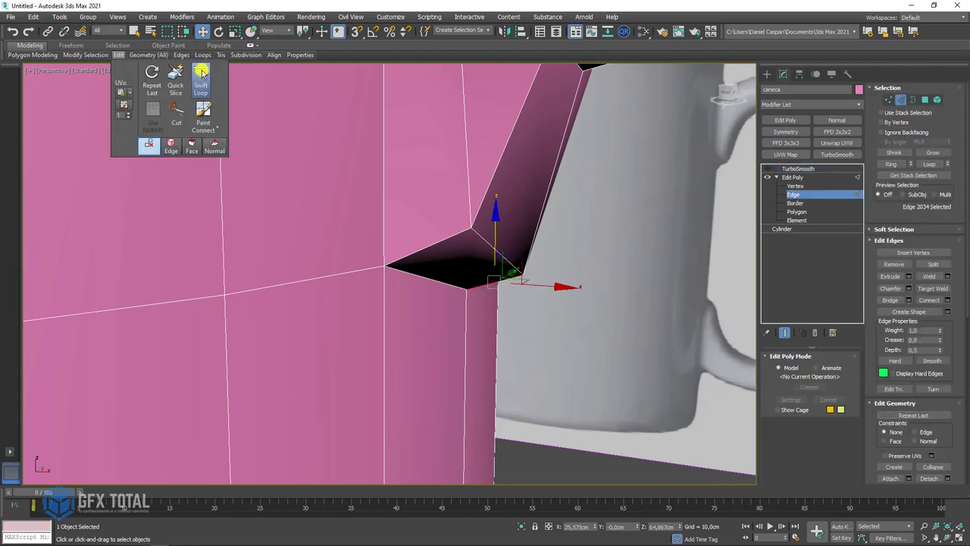
{"action": "left_click", "coordinate": [200, 72]}
{"action": "mouse_move", "coordinate": [531, 228]}
{"action": "middle_mouse_down", "text": "alt"}
{"action": "mouse_move", "coordinate": [541, 171]}
{"action": "mouse_move", "coordinate": [543, 268]}
{"action": "mouse_move", "coordinate": [504, 290]}
{"action": "mouse_move", "coordinate": [515, 257]}
{"action": "mouse_move", "coordinate": [480, 180]}
{"action": "mouse_move", "coordinate": [497, 262]}
{"action": "middle_mouse_up", "text": "alt"}
{"action": "left_click", "coordinate": [545, 245]}
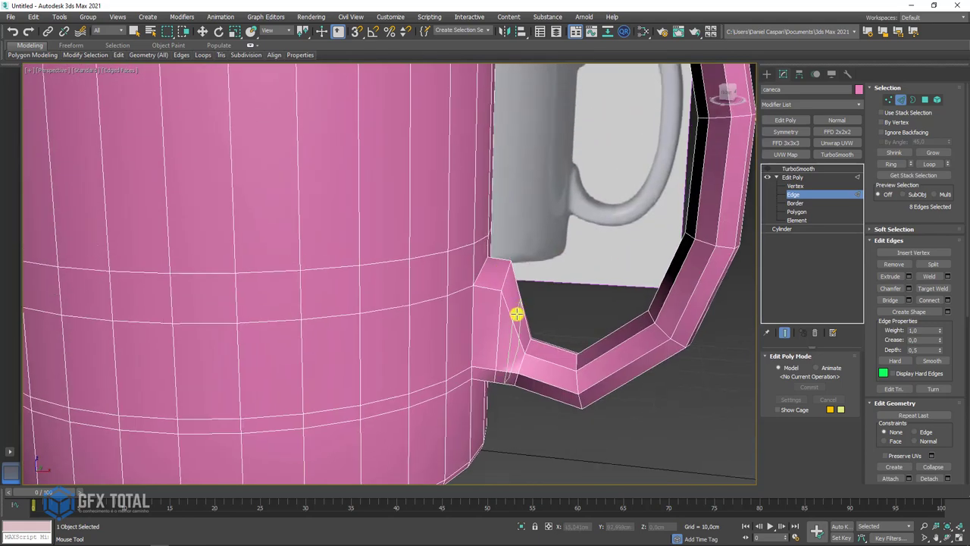
{"action": "key", "text": "w"}
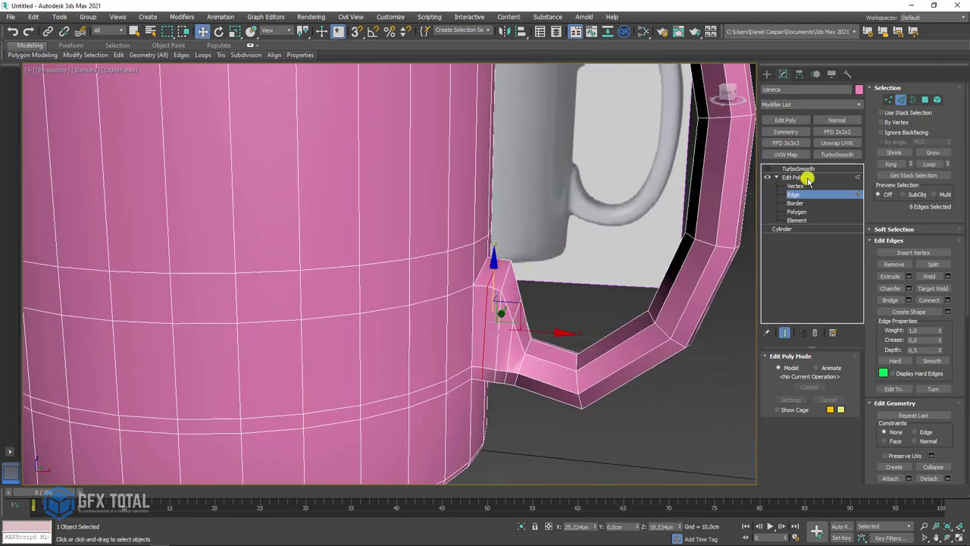
{"action": "left_click", "coordinate": [798, 168]}
Frame the scene and move the reference image plane up and away from the mug.
{"action": "key", "text": "z"}
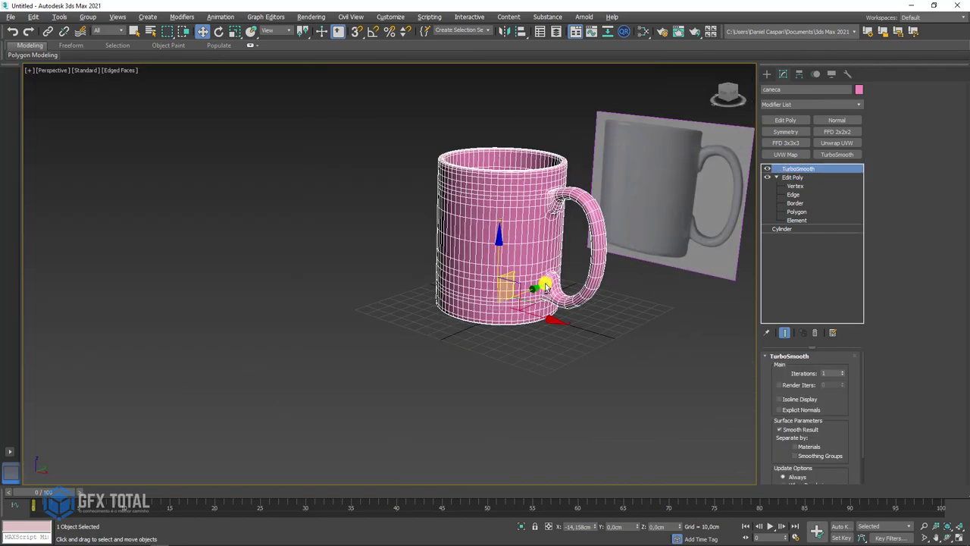
{"action": "mouse_move", "coordinate": [588, 238]}
{"action": "middle_mouse_down", "text": "alt"}
{"action": "mouse_move", "coordinate": [639, 275]}
{"action": "mouse_move", "coordinate": [548, 277]}
{"action": "mouse_move", "coordinate": [593, 261]}
{"action": "middle_mouse_up", "text": "alt"}
{"action": "scroll", "coordinate": [522, 296], "scroll_direction": "down", "scroll_amount": 3}
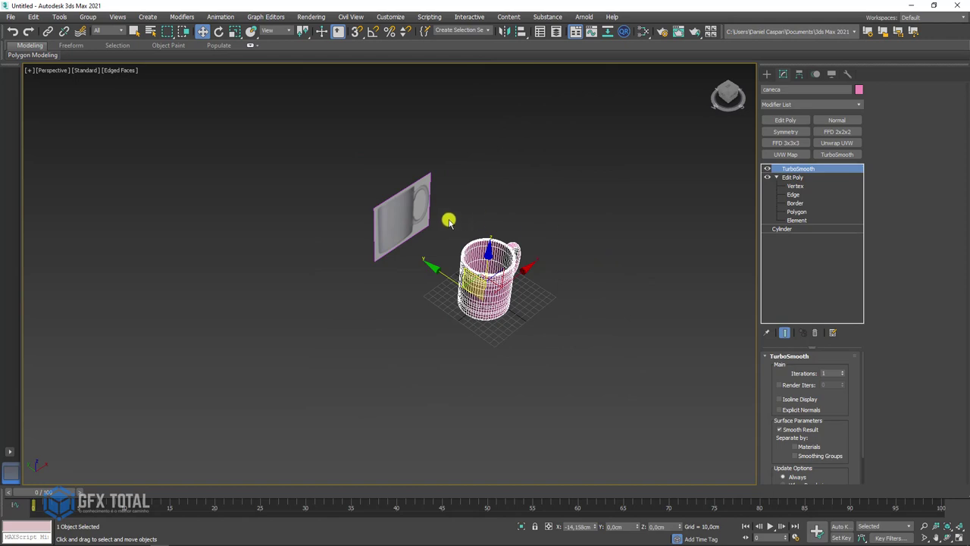
{"action": "left_click", "coordinate": [394, 200]}
{"action": "left_click_drag", "start_coordinate": [361, 194], "coordinate": [228, 109]}
{"action": "left_click", "coordinate": [229, 110]}
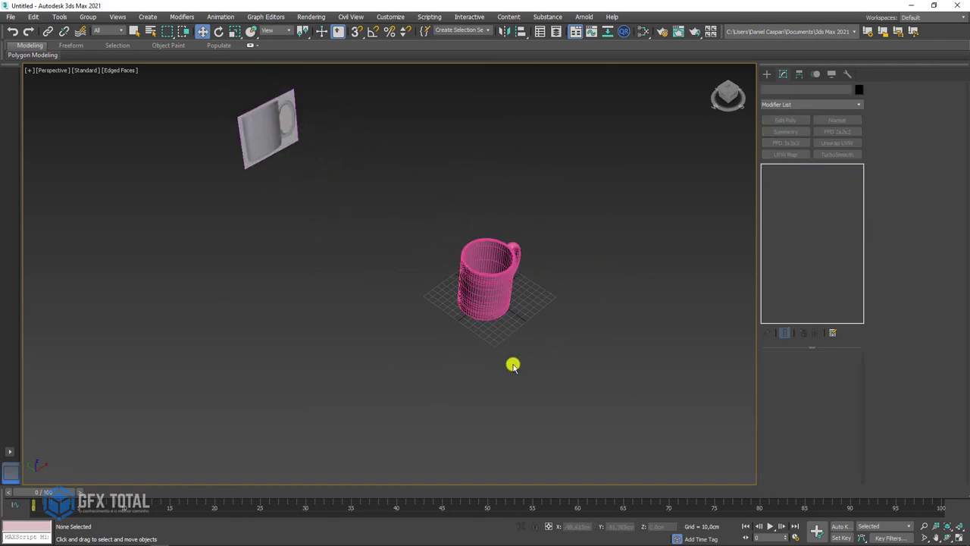
Create a large Plane under the mug and add an Edit Poly modifier.
{"action": "left_click", "coordinate": [766, 74]}
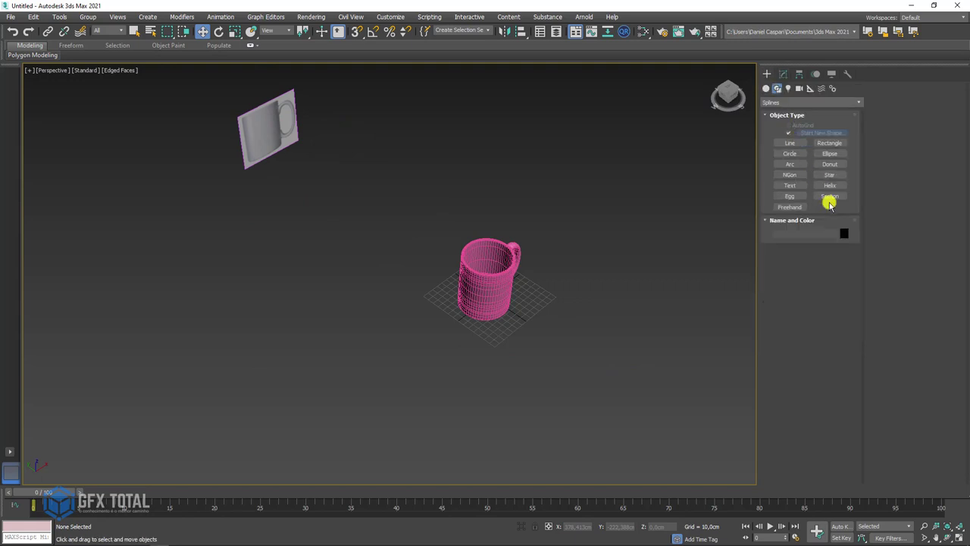
{"action": "left_click", "coordinate": [776, 88]}
{"action": "left_click", "coordinate": [765, 89]}
{"action": "left_click", "coordinate": [829, 177]}
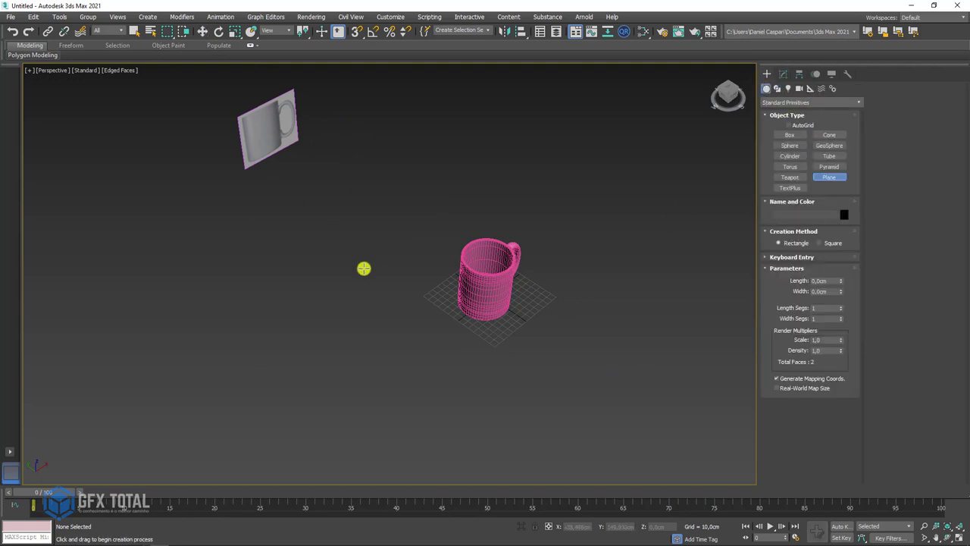
{"action": "left_click_drag", "start_coordinate": [110, 286], "coordinate": [833, 275]}
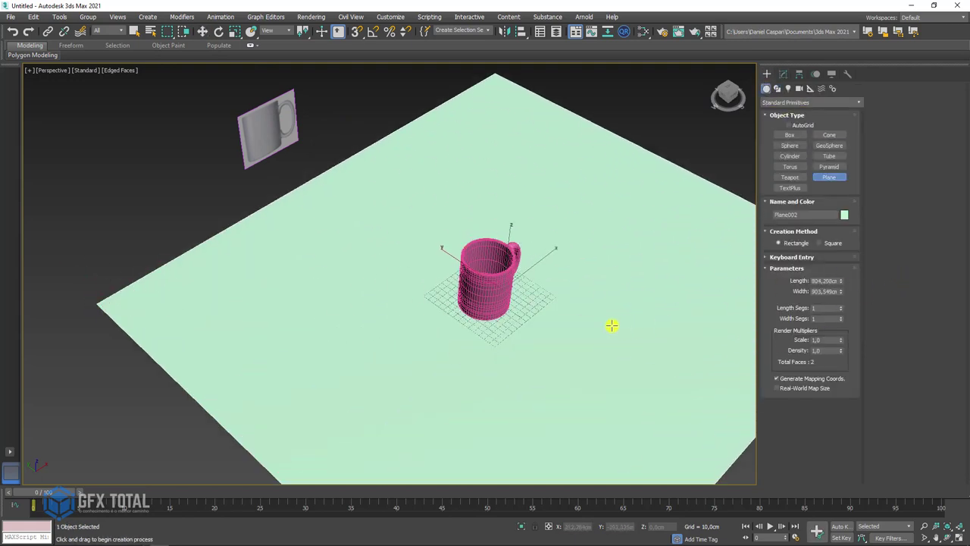
{"action": "scroll", "coordinate": [613, 323], "scroll_direction": "down", "scroll_amount": 2}
{"action": "left_click", "coordinate": [783, 73]}
{"action": "left_click", "coordinate": [786, 121]}
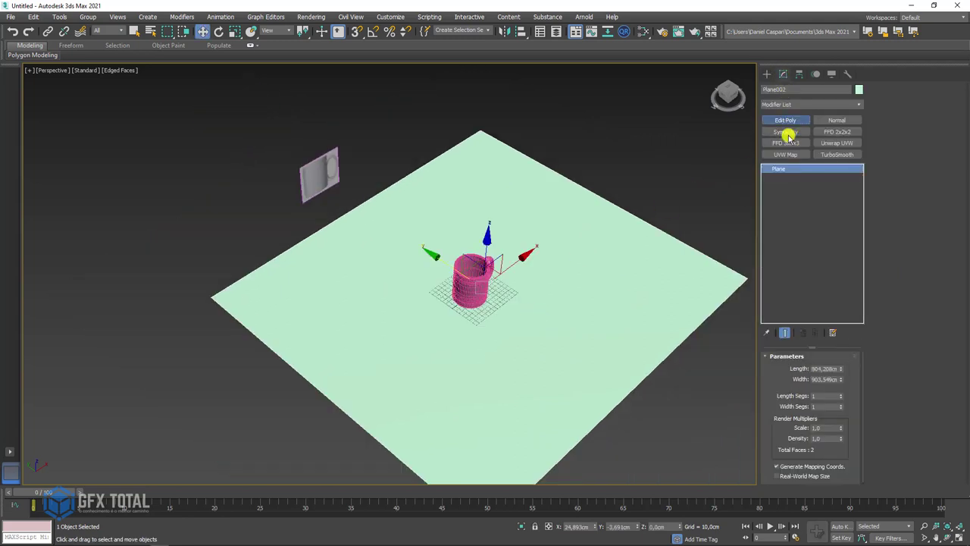
Shift-drag the plane's back edge upward to form a backdrop wall.
{"action": "middle_click_drag", "start_coordinate": [663, 277], "coordinate": [639, 255], "text": "alt"}
{"action": "left_click", "coordinate": [900, 100]}
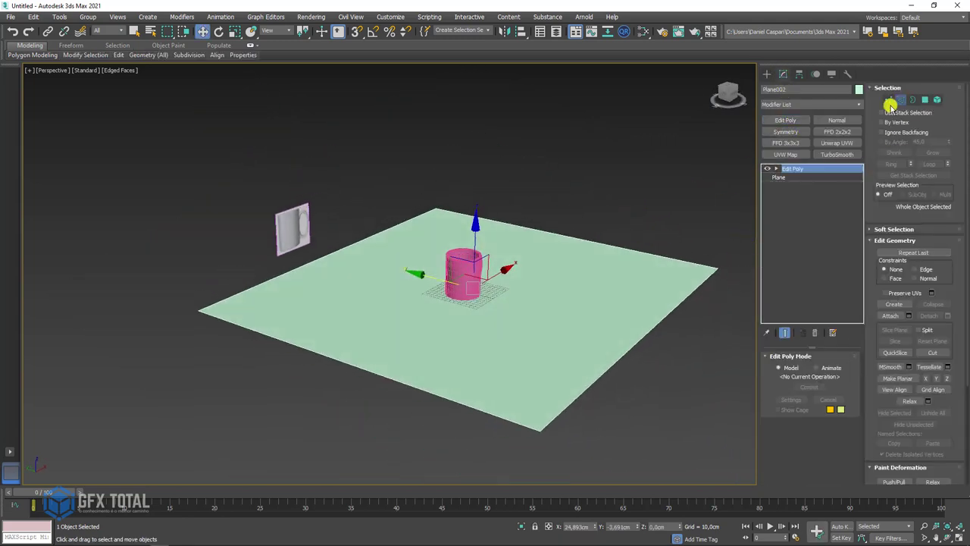
{"action": "left_click", "coordinate": [366, 244]}
{"action": "middle_click_drag", "start_coordinate": [432, 218], "coordinate": [470, 262]}
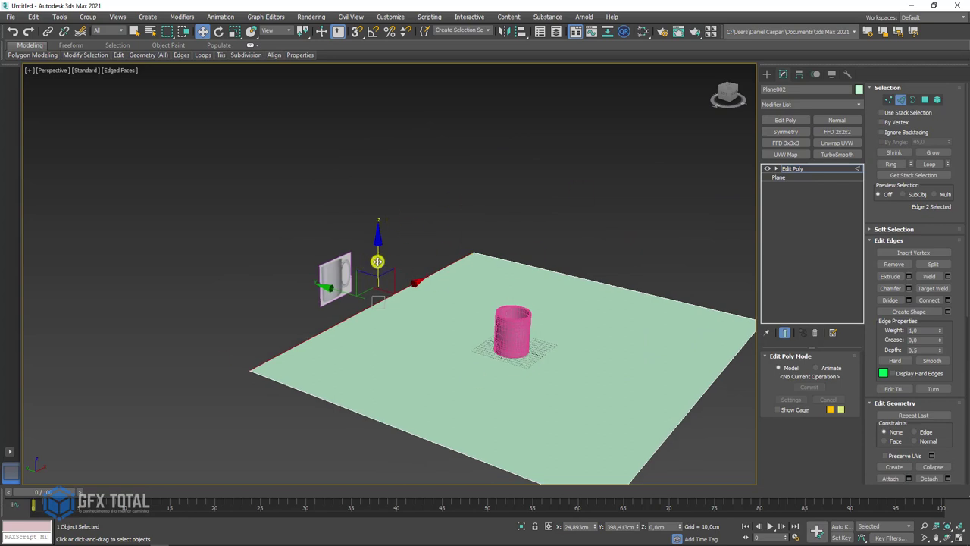
{"action": "left_click_drag", "start_coordinate": [377, 261], "coordinate": [378, 72], "text": "shift"}
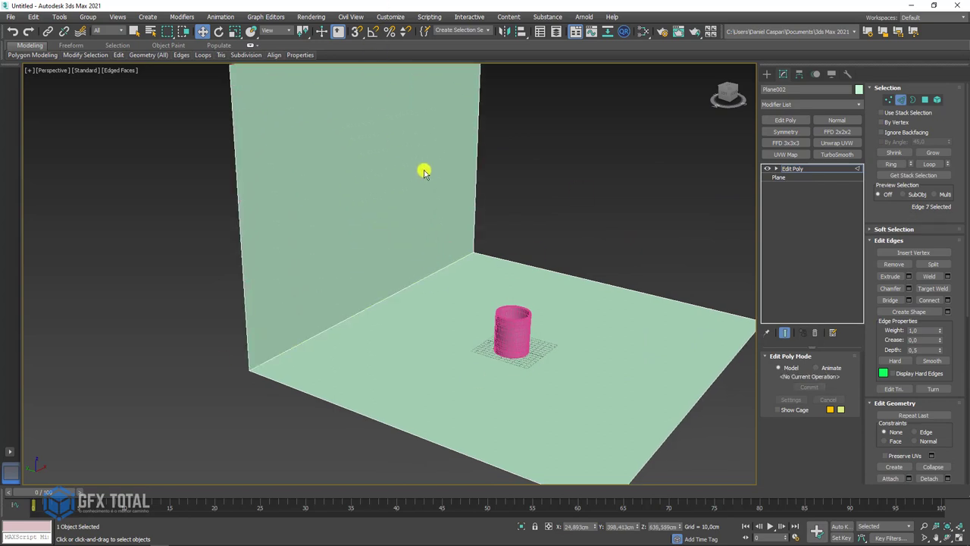
Chamfer the wall-floor corner edge into a wide rounded curve.
{"action": "left_click", "coordinate": [397, 295]}
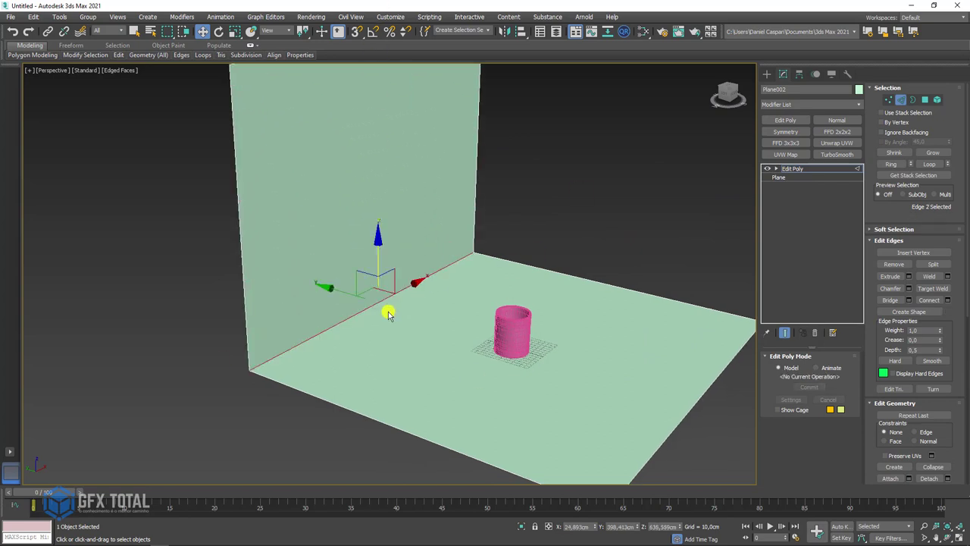
{"action": "left_click", "coordinate": [908, 288]}
{"action": "mouse_move", "coordinate": [397, 293]}
{"action": "left_mouse_down"}
{"action": "mouse_move", "coordinate": [416, 433]}
{"action": "mouse_move", "coordinate": [393, 310]}
{"action": "mouse_move", "coordinate": [374, 385]}
{"action": "left_mouse_up"}
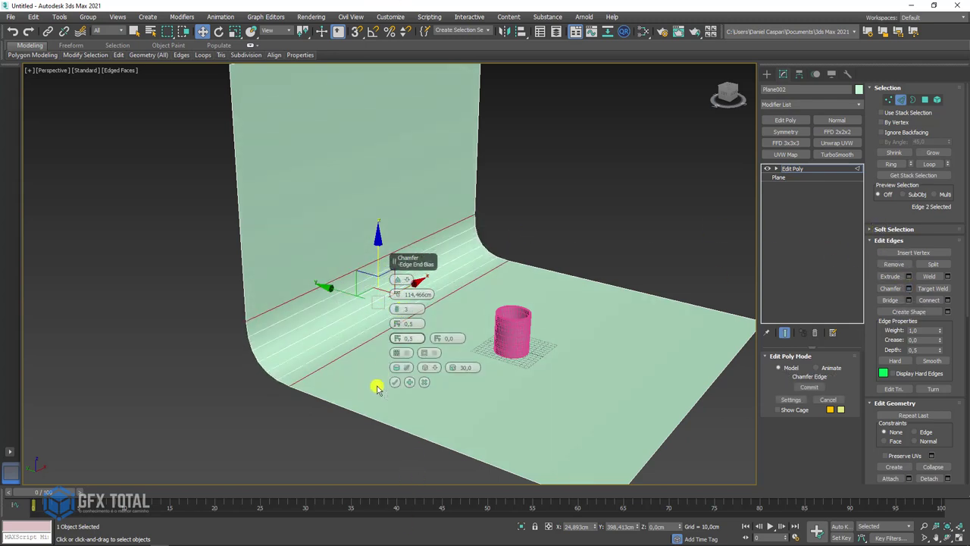
{"action": "left_click", "coordinate": [395, 381]}
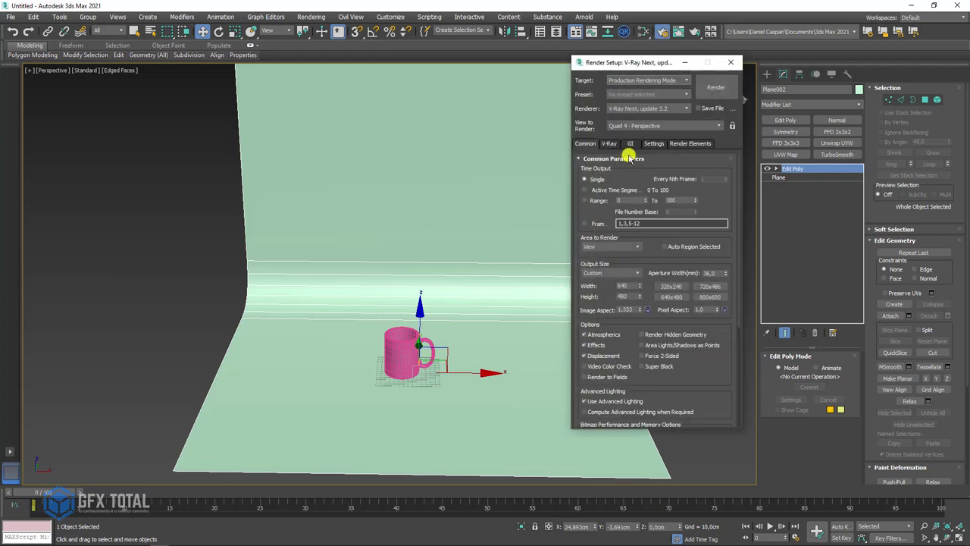
Keep V-Ray Next as the renderer, close Render Setup, and orbit around the backdrop.
{"action": "left_click", "coordinate": [642, 110]}
{"action": "left_click", "coordinate": [644, 110]}
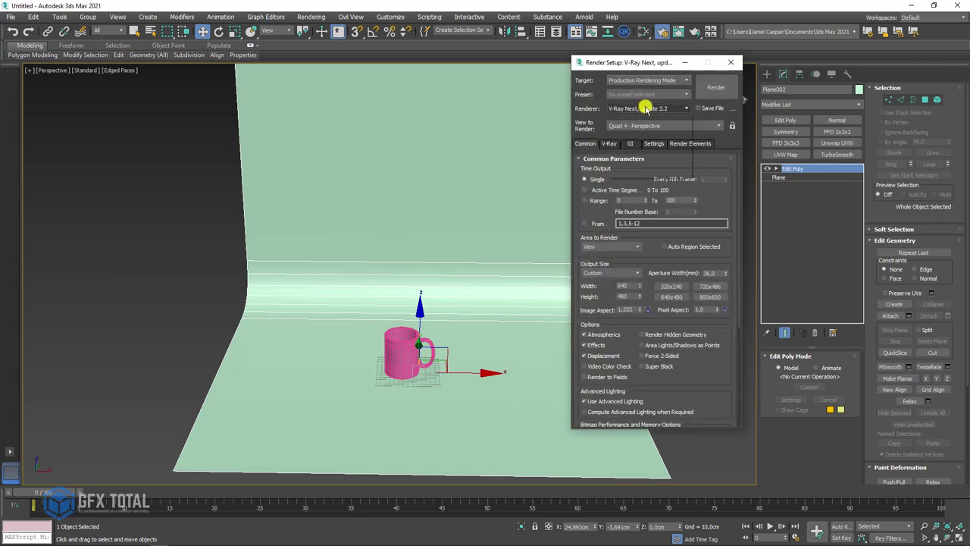
{"action": "left_click", "coordinate": [648, 109]}
{"action": "left_click", "coordinate": [651, 109]}
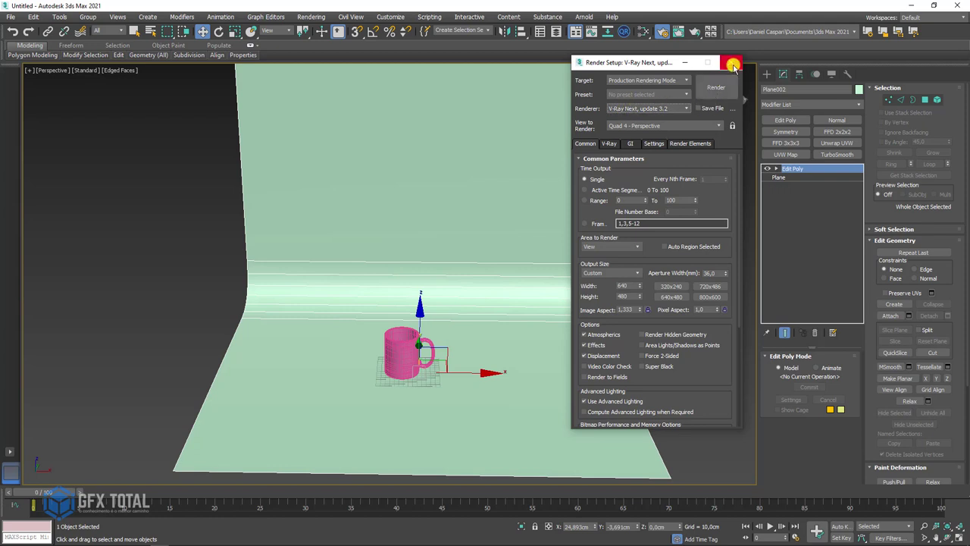
{"action": "left_click", "coordinate": [730, 62]}
{"action": "mouse_move", "coordinate": [505, 212]}
{"action": "middle_mouse_down", "text": "alt"}
{"action": "mouse_move", "coordinate": [489, 238]}
{"action": "mouse_move", "coordinate": [282, 273]}
{"action": "middle_mouse_up", "text": "alt"}
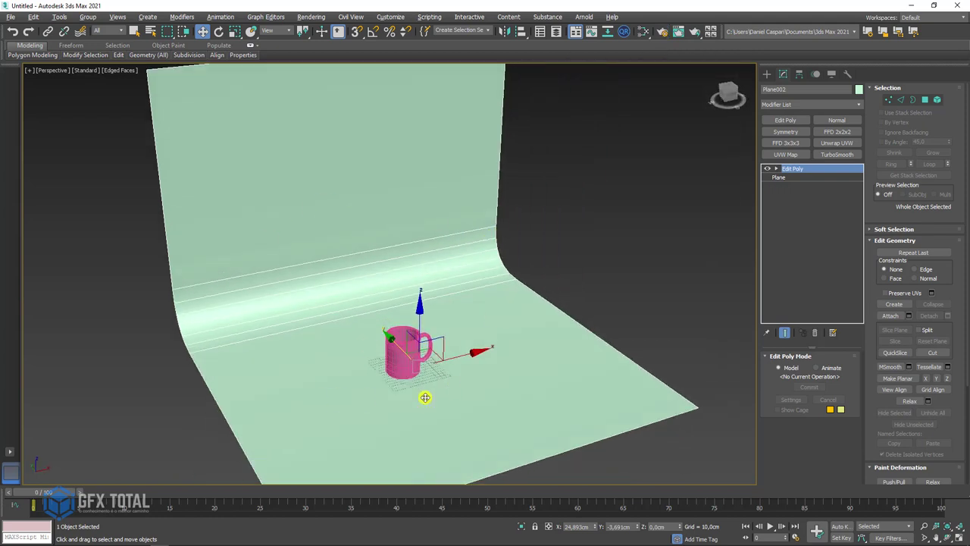
In the Slate Material Editor, add a VRayMtl node and name it Piso.
{"action": "left_click", "coordinate": [644, 32]}
{"action": "left_click_drag", "start_coordinate": [616, 86], "coordinate": [584, 58]}
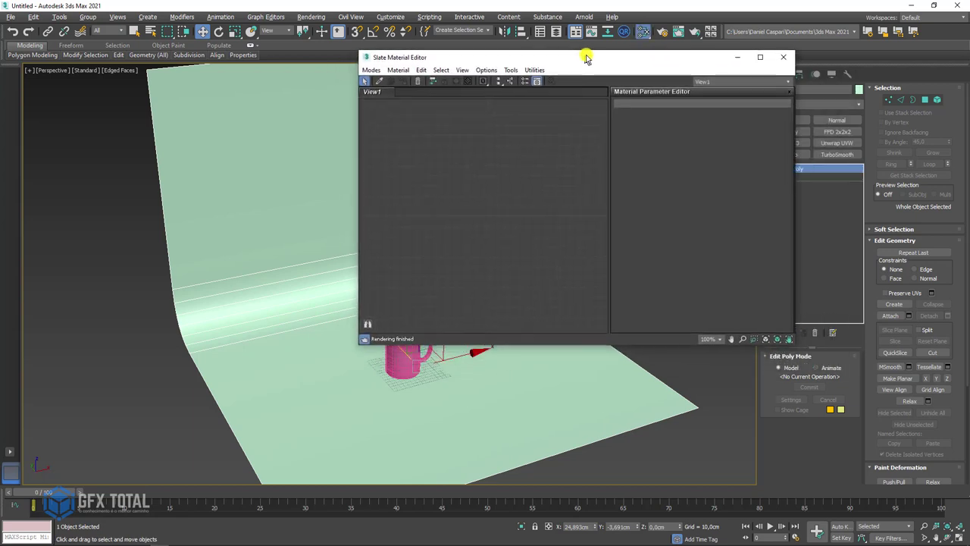
{"action": "right_click", "coordinate": [392, 139]}
{"action": "mouse_move", "coordinate": [440, 145]}
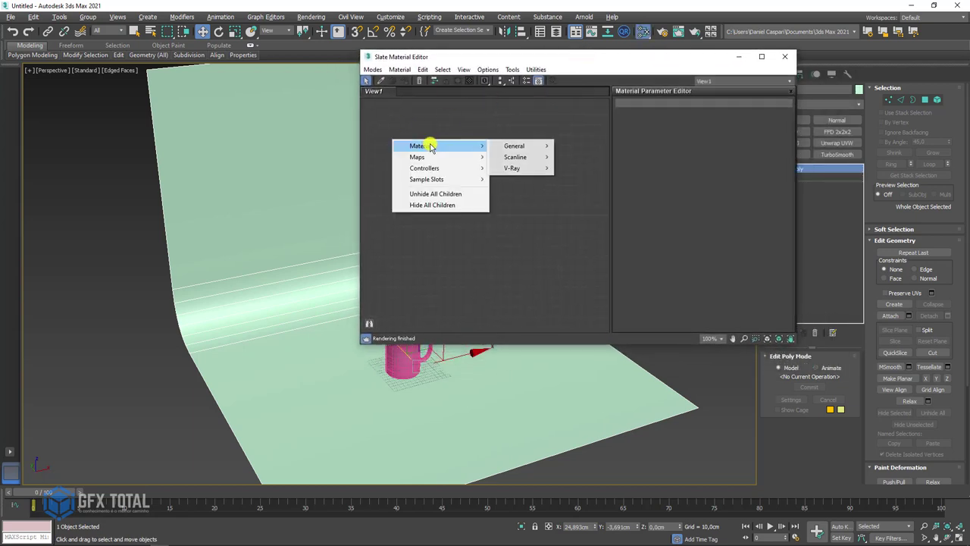
{"action": "mouse_move", "coordinate": [515, 168]}
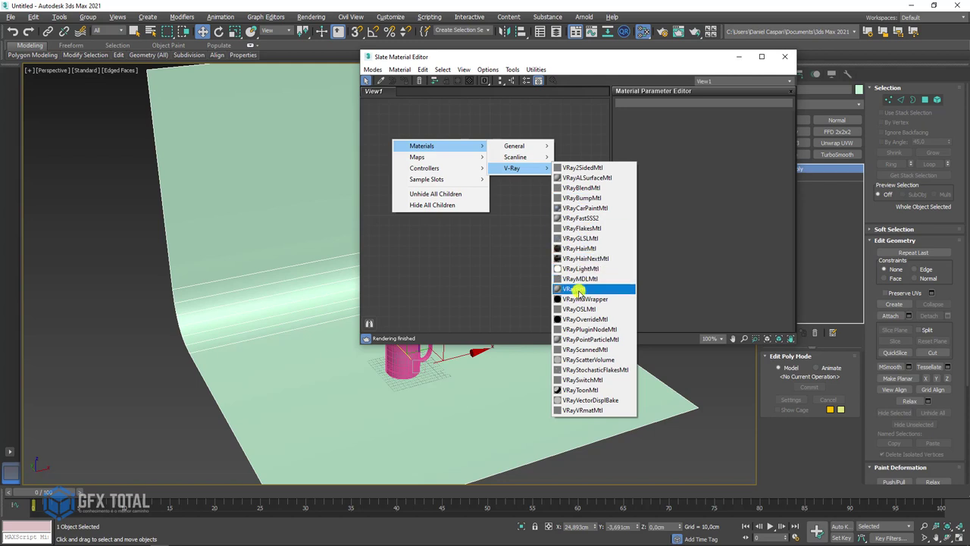
{"action": "left_click", "coordinate": [577, 290]}
{"action": "left_click", "coordinate": [577, 290]}
{"action": "left_click_drag", "start_coordinate": [449, 139], "coordinate": [527, 135]}
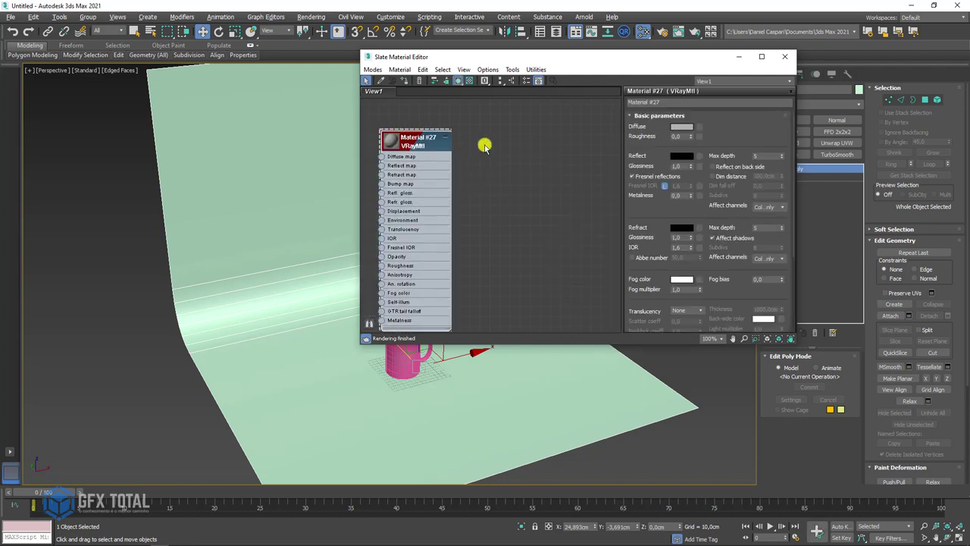
{"action": "double_click", "coordinate": [525, 136]}
{"action": "left_click", "coordinate": [670, 103]}
{"action": "type", "text": "Piso"}
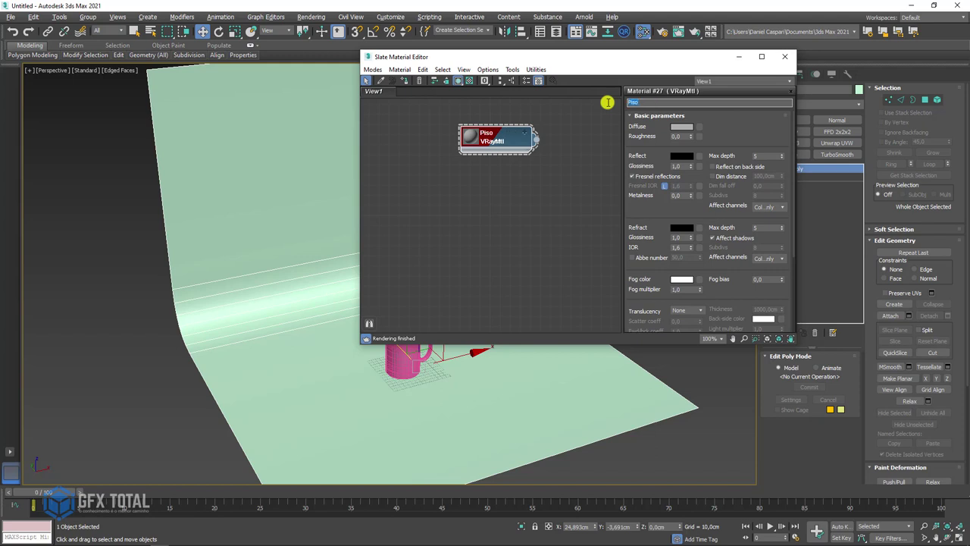
{"action": "left_click_drag", "start_coordinate": [504, 144], "coordinate": [464, 134]}
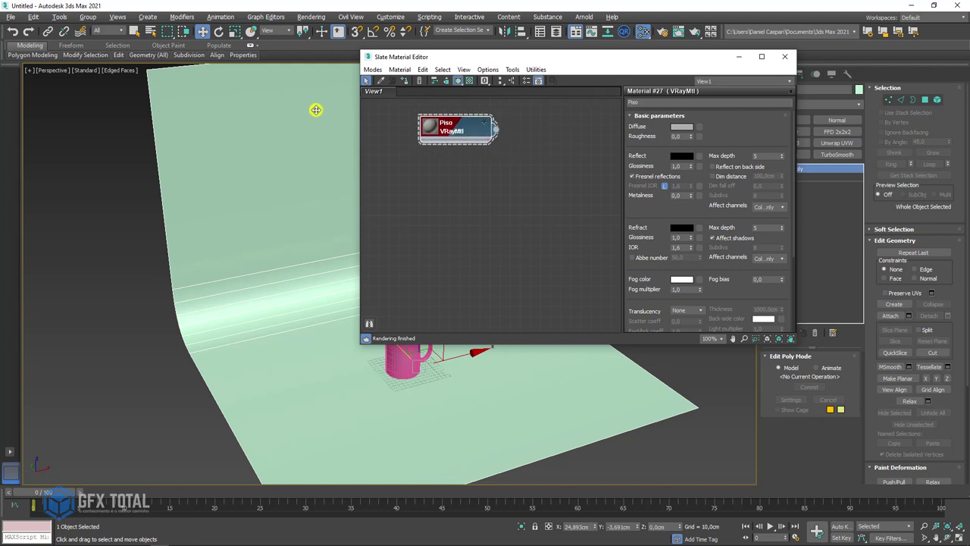
Copy the Piso material into a second node named Caneca.
{"action": "left_click_drag", "start_coordinate": [495, 130], "coordinate": [561, 130]}
{"action": "left_click", "coordinate": [453, 131]}
{"action": "left_click_drag", "start_coordinate": [453, 130], "coordinate": [455, 200], "text": "shift"}
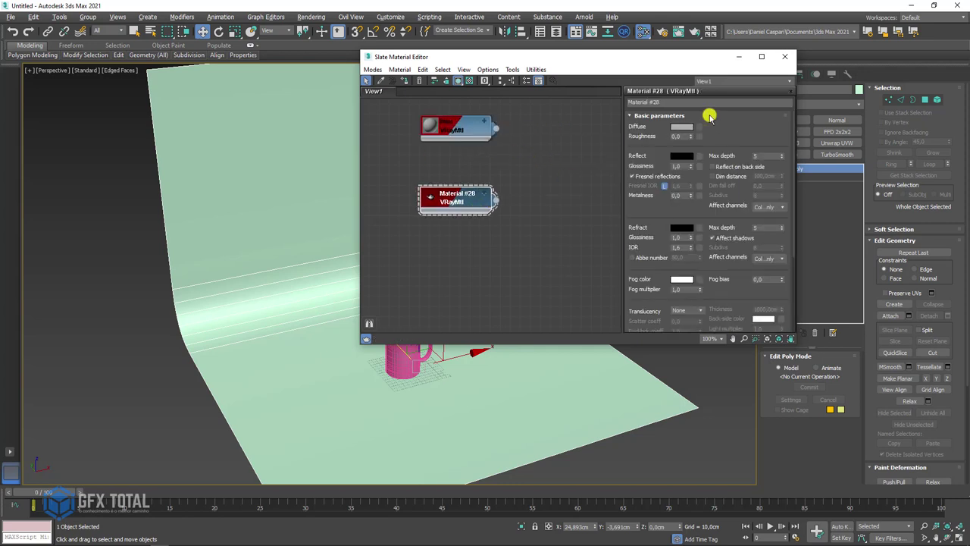
{"action": "left_click", "coordinate": [655, 102]}
{"action": "type", "text": "Caneca"}
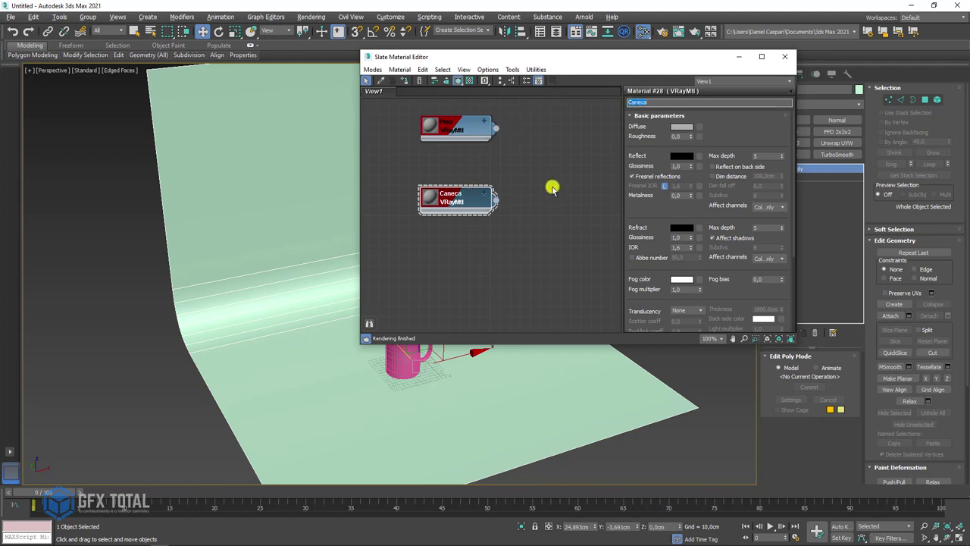
Drag Piso onto the backdrop and Caneca onto the mug, then close the editor.
{"action": "left_click", "coordinate": [468, 129]}
{"action": "mouse_move", "coordinate": [495, 129]}
{"action": "left_mouse_down"}
{"action": "mouse_move", "coordinate": [598, 320]}
{"action": "mouse_move", "coordinate": [251, 153]}
{"action": "left_mouse_up"}
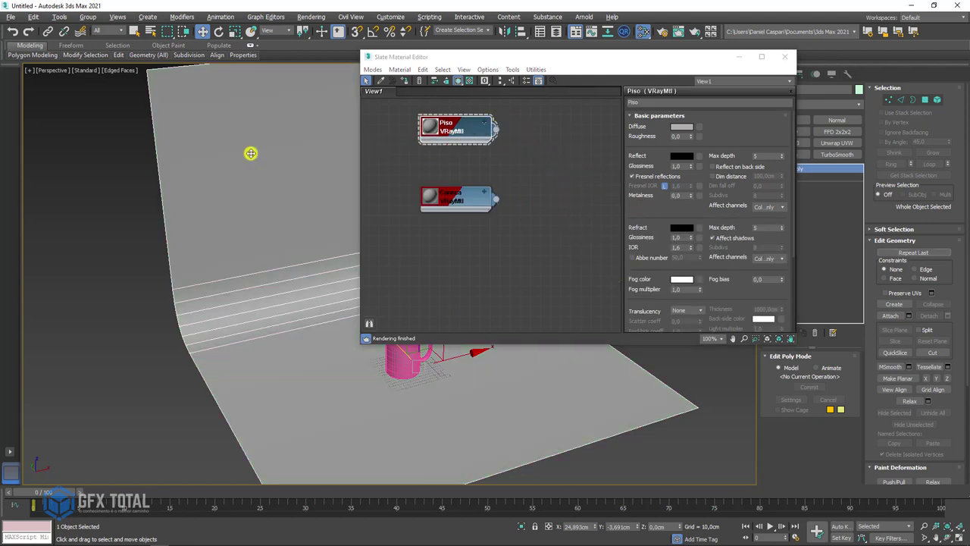
{"action": "mouse_move", "coordinate": [462, 201]}
{"action": "left_mouse_down"}
{"action": "mouse_move", "coordinate": [473, 214]}
{"action": "mouse_move", "coordinate": [504, 381]}
{"action": "mouse_move", "coordinate": [407, 336]}
{"action": "mouse_move", "coordinate": [402, 359]}
{"action": "left_mouse_up"}
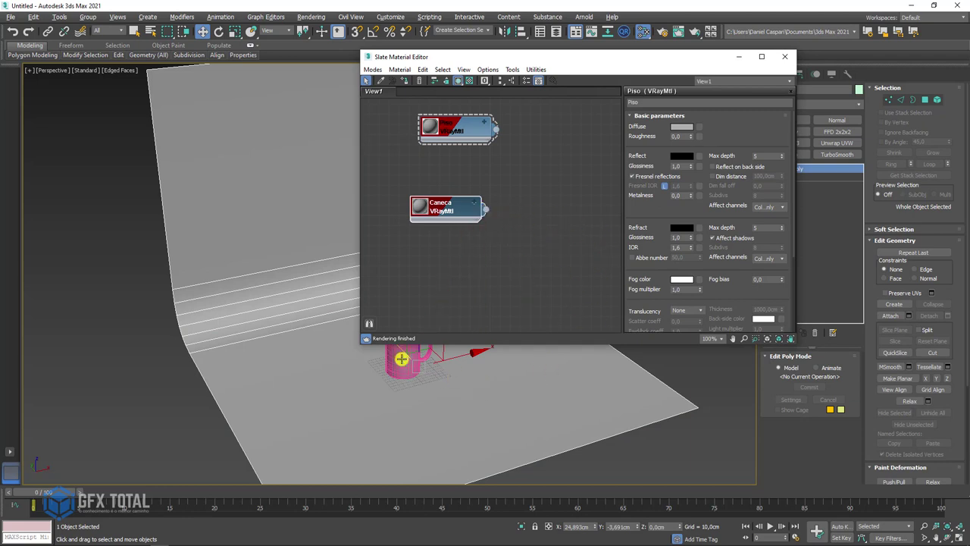
{"action": "left_click", "coordinate": [399, 366]}
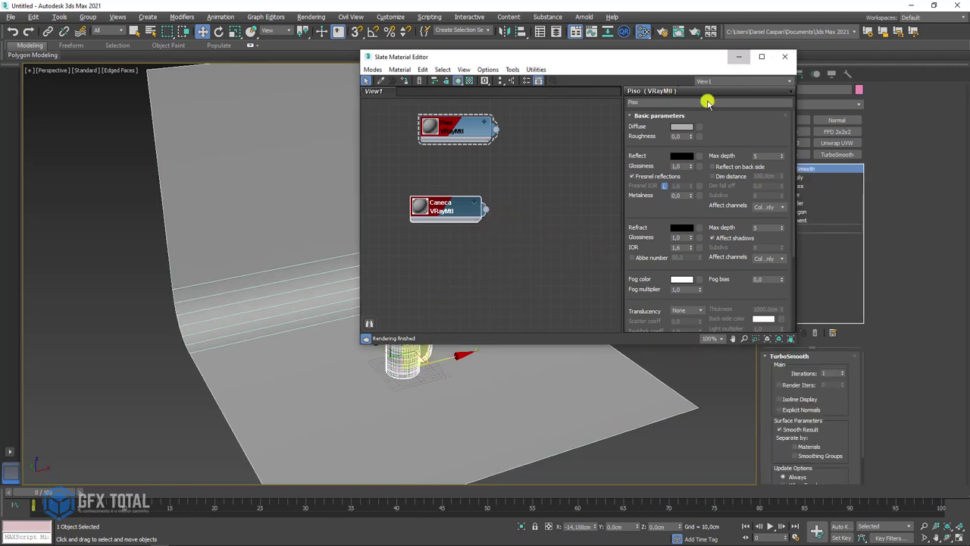
{"action": "key", "text": "m"}
{"action": "mouse_move", "coordinate": [705, 101]}
{"action": "middle_mouse_down", "text": "alt"}
{"action": "mouse_move", "coordinate": [598, 268]}
{"action": "mouse_move", "coordinate": [657, 131]}
{"action": "middle_mouse_up", "text": "alt"}
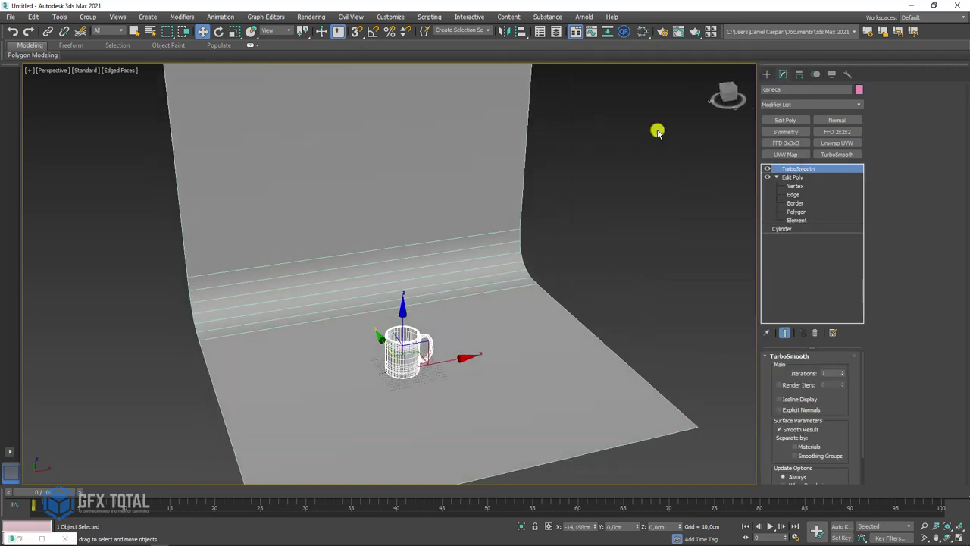
Render a test frame, which comes out black, then close both windows and deselect the mug.
{"action": "left_click", "coordinate": [698, 31]}
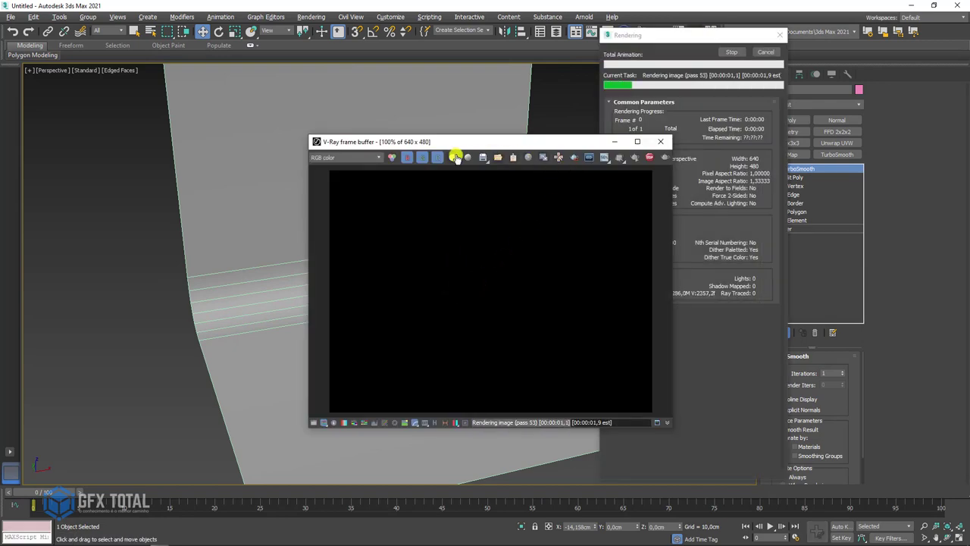
{"action": "key", "text": "m"}
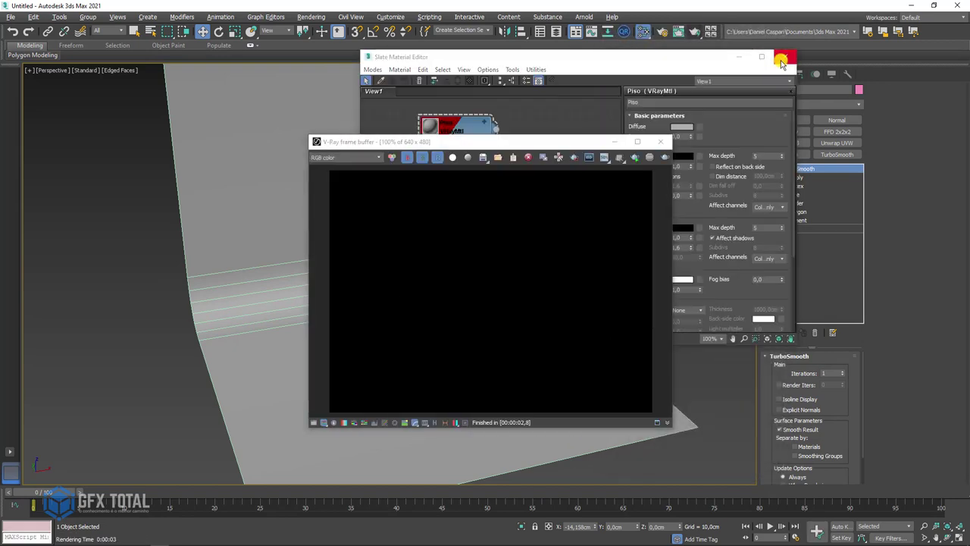
{"action": "left_click", "coordinate": [784, 61]}
{"action": "left_click", "coordinate": [660, 142]}
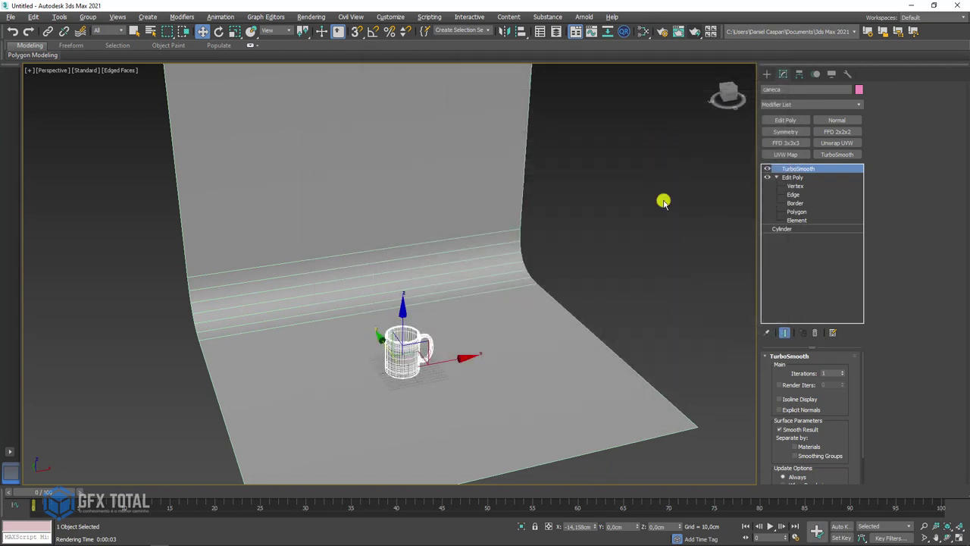
{"action": "left_click", "coordinate": [658, 231]}
{"action": "scroll", "coordinate": [658, 231], "scroll_direction": "down", "scroll_amount": 3}
{"action": "middle_click_drag", "start_coordinate": [690, 245], "coordinate": [629, 258]}
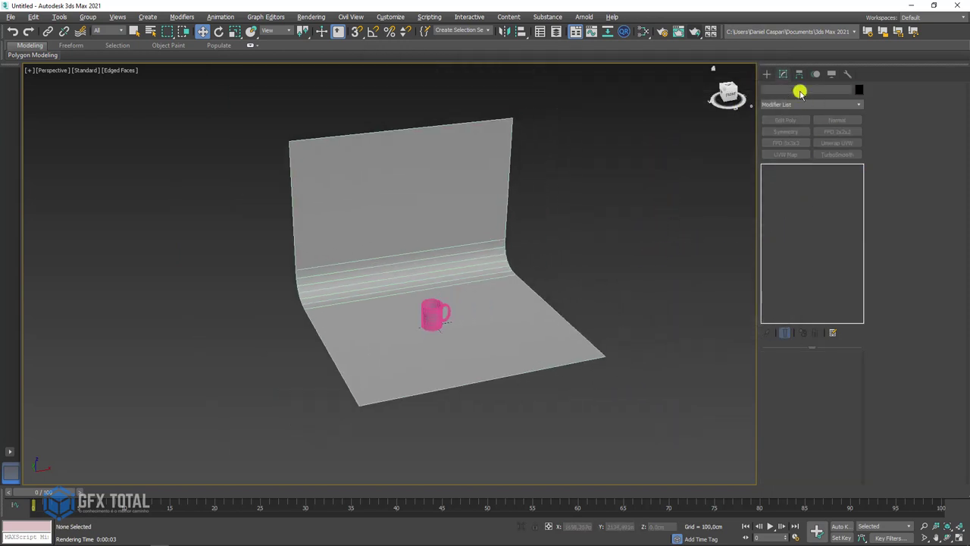
Draw a VRayLight plane light to the left of the mug.
{"action": "left_click", "coordinate": [767, 72]}
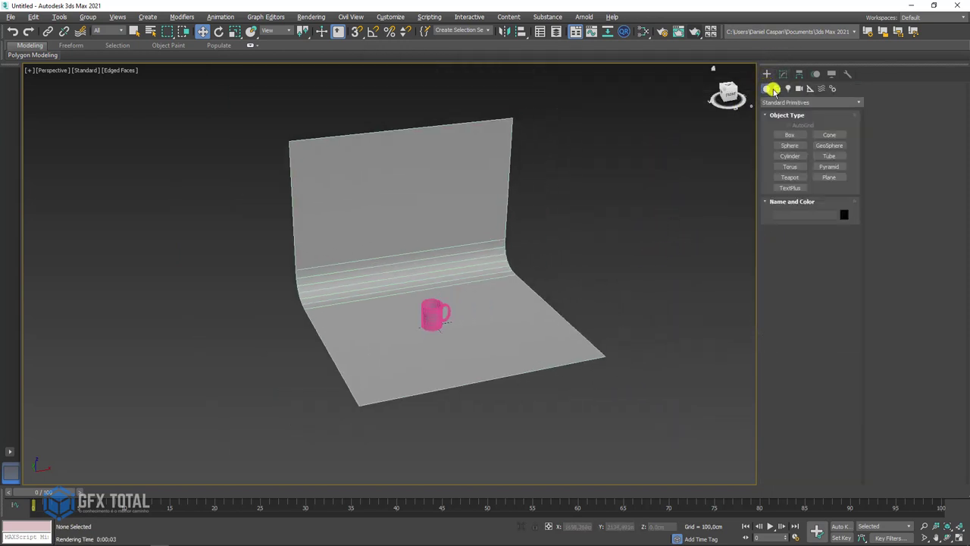
{"action": "left_click", "coordinate": [788, 88]}
{"action": "left_click", "coordinate": [796, 102]}
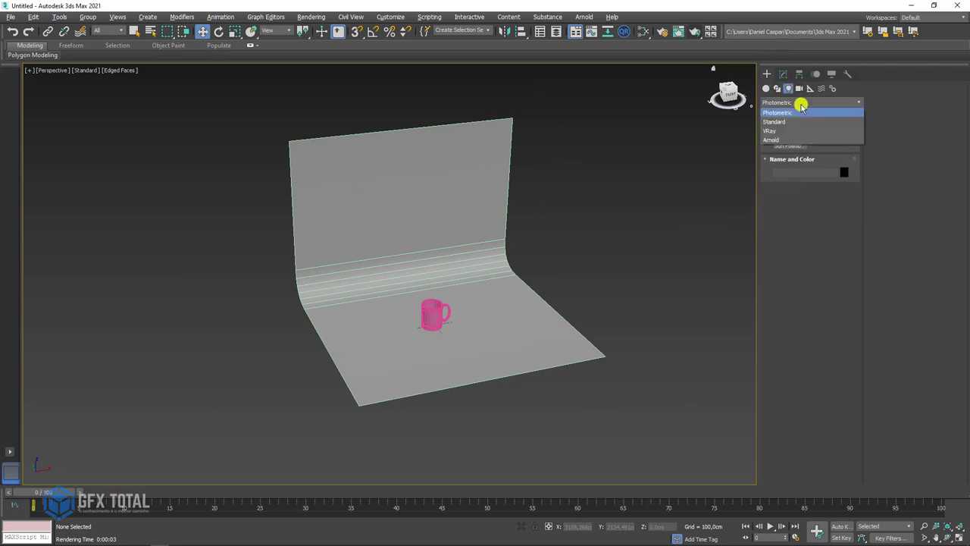
{"action": "left_click", "coordinate": [771, 130]}
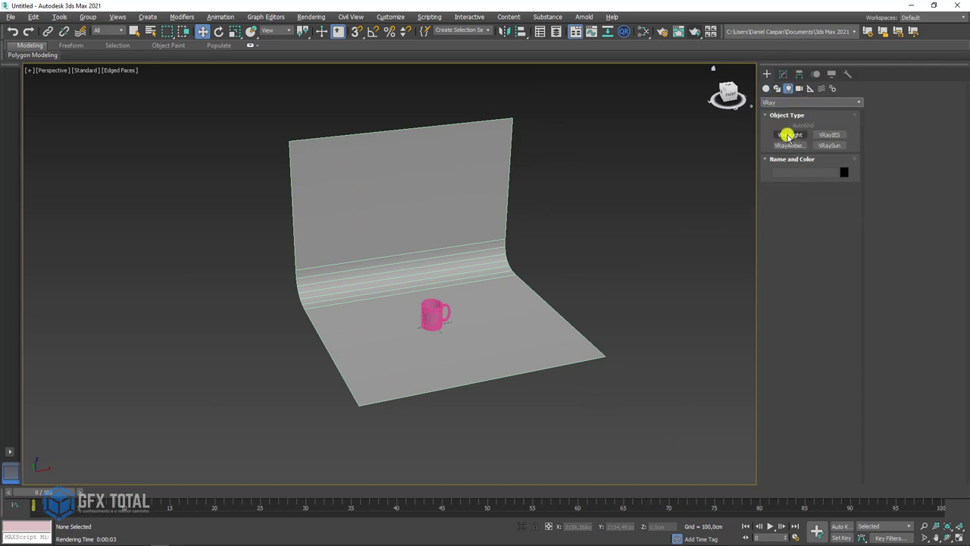
{"action": "left_click", "coordinate": [787, 135]}
{"action": "mouse_move", "coordinate": [353, 335]}
{"action": "middle_mouse_down", "text": "alt"}
{"action": "mouse_move", "coordinate": [379, 327]}
{"action": "mouse_move", "coordinate": [287, 334]}
{"action": "middle_mouse_up", "text": "alt"}
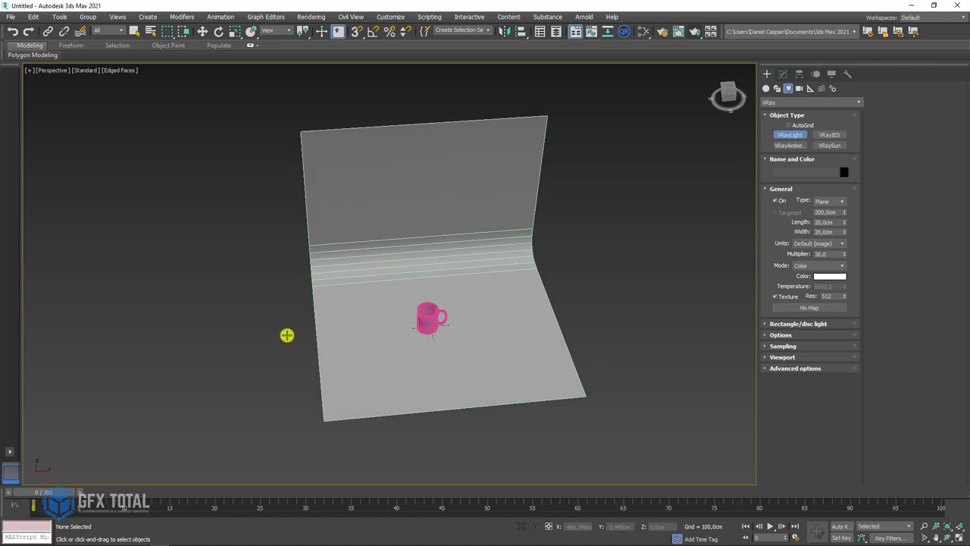
{"action": "left_click_drag", "start_coordinate": [240, 298], "coordinate": [407, 378]}
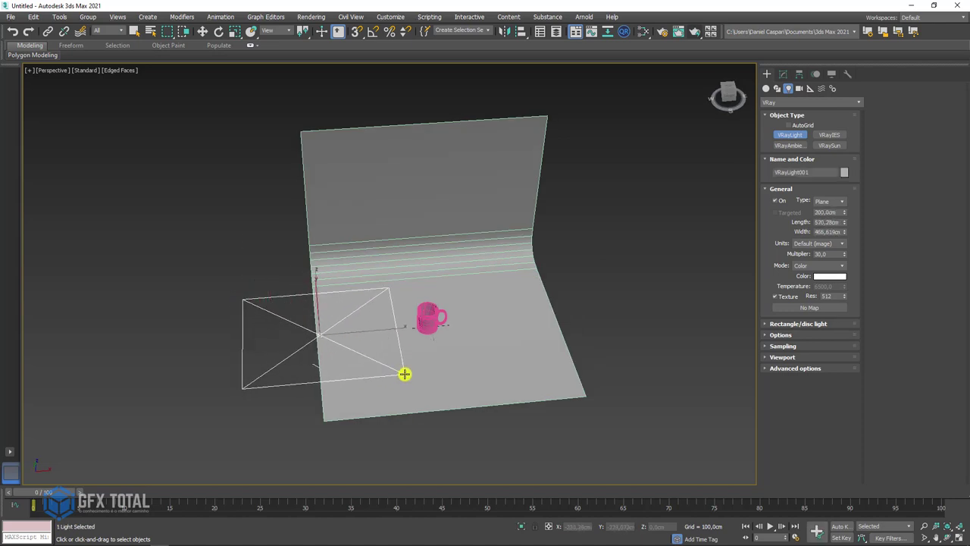
Tilt the light upright, raise it along the backdrop, and test-render the lit scene.
{"action": "key", "text": "e"}
{"action": "middle_click_drag", "start_coordinate": [381, 340], "coordinate": [363, 281], "text": "alt"}
{"action": "left_click_drag", "start_coordinate": [364, 281], "coordinate": [301, 271]}
{"action": "key", "text": "w"}
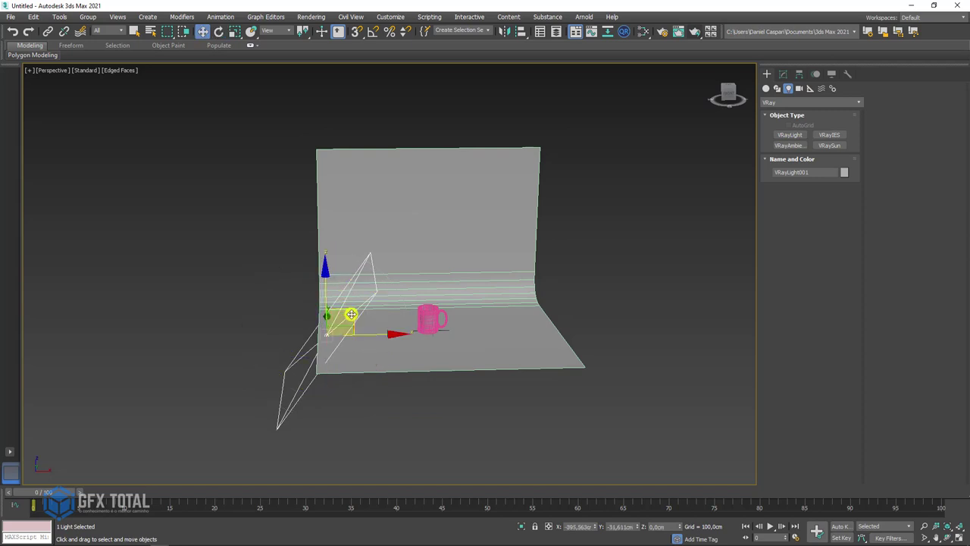
{"action": "mouse_move", "coordinate": [346, 313]}
{"action": "left_mouse_down"}
{"action": "mouse_move", "coordinate": [332, 243]}
{"action": "mouse_move", "coordinate": [303, 192]}
{"action": "mouse_move", "coordinate": [309, 215]}
{"action": "left_mouse_up"}
{"action": "mouse_move", "coordinate": [309, 214]}
{"action": "middle_mouse_down", "text": "alt"}
{"action": "mouse_move", "coordinate": [350, 249]}
{"action": "mouse_move", "coordinate": [352, 271]}
{"action": "middle_mouse_up", "text": "alt"}
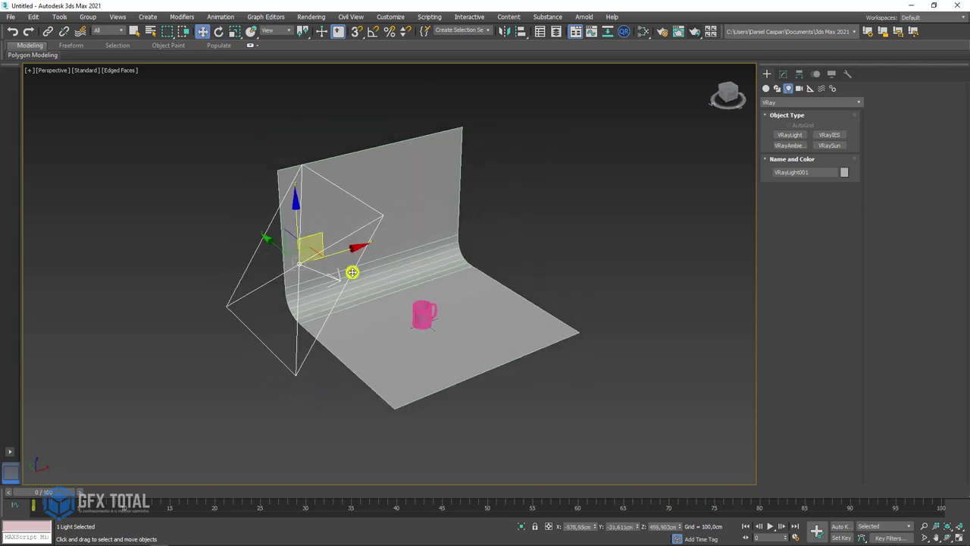
{"action": "left_click", "coordinate": [697, 35]}
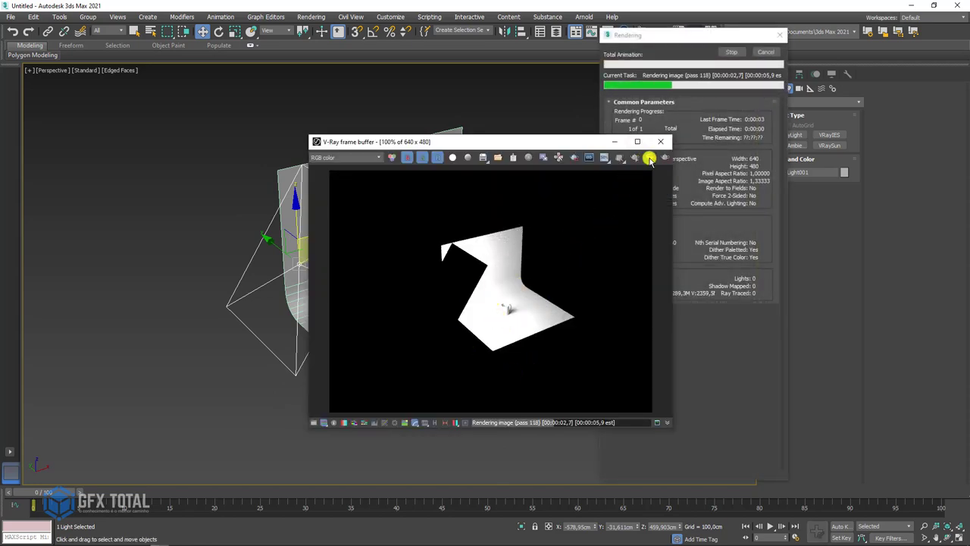
{"action": "left_click", "coordinate": [784, 76]}
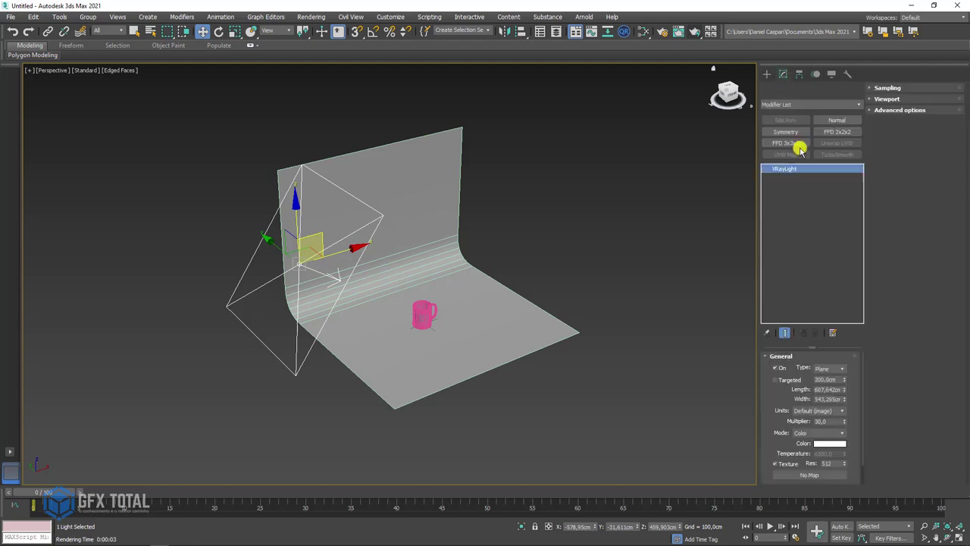
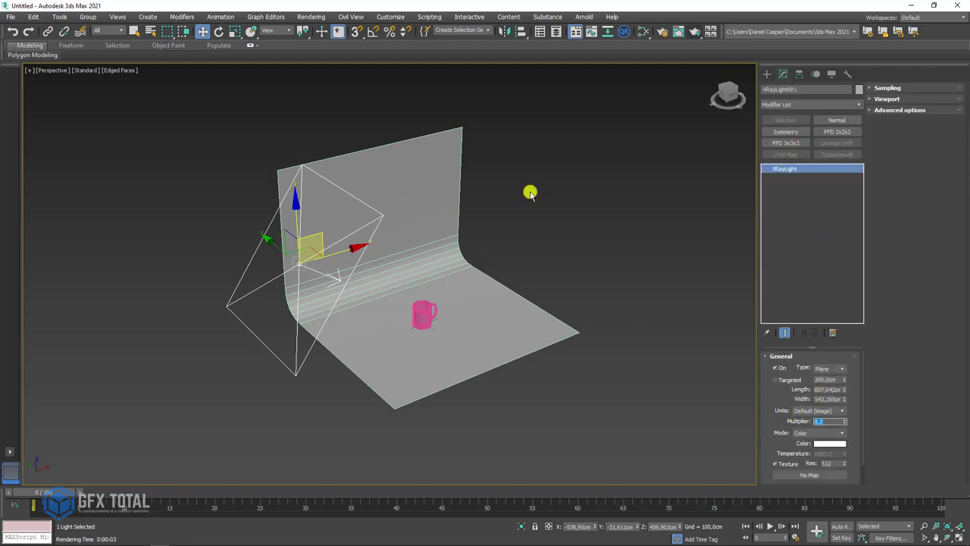
Test-render the scene with the new plane light, then orbit and zoom toward the backdrop.
{"action": "left_click", "coordinate": [690, 31]}
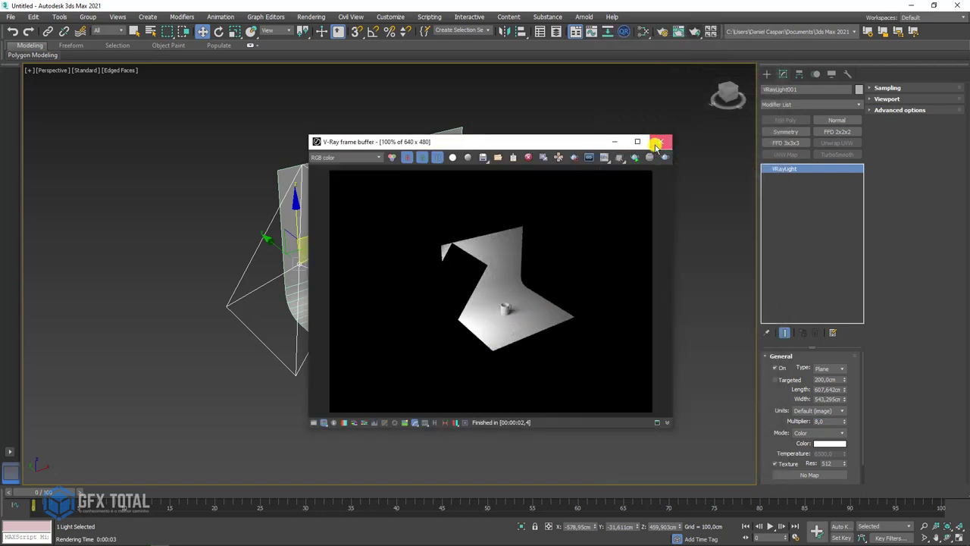
{"action": "left_click", "coordinate": [660, 143]}
{"action": "middle_click_drag", "start_coordinate": [634, 262], "coordinate": [609, 188], "text": "alt"}
{"action": "scroll", "coordinate": [530, 298], "scroll_direction": "up", "scroll_amount": 3}
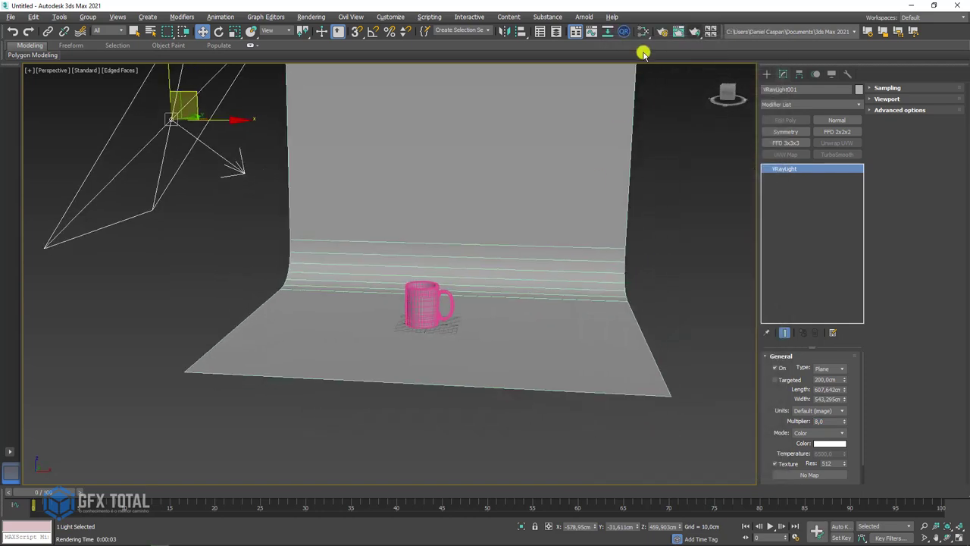
Cancel the production render and start a V-Ray interactive render instead.
{"action": "left_click", "coordinate": [697, 33]}
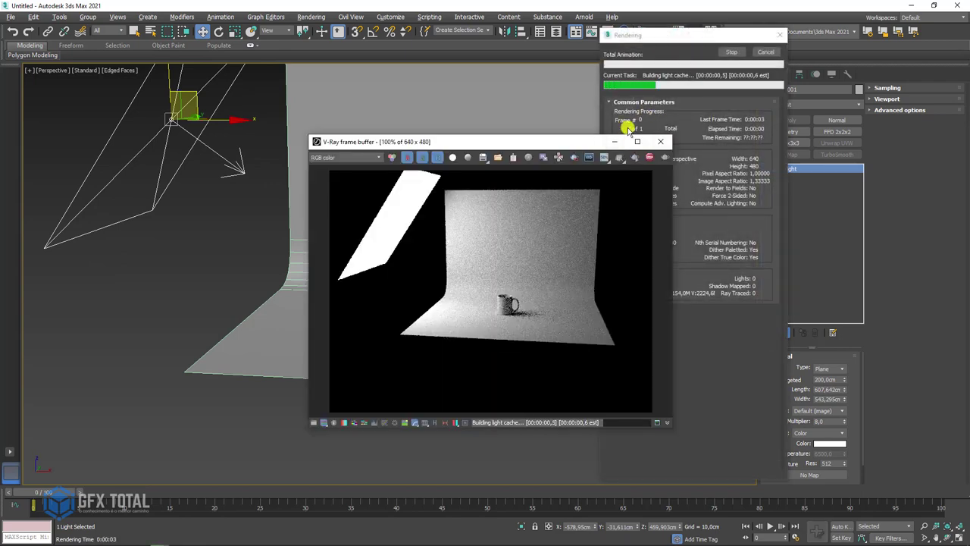
{"action": "left_click", "coordinate": [765, 52]}
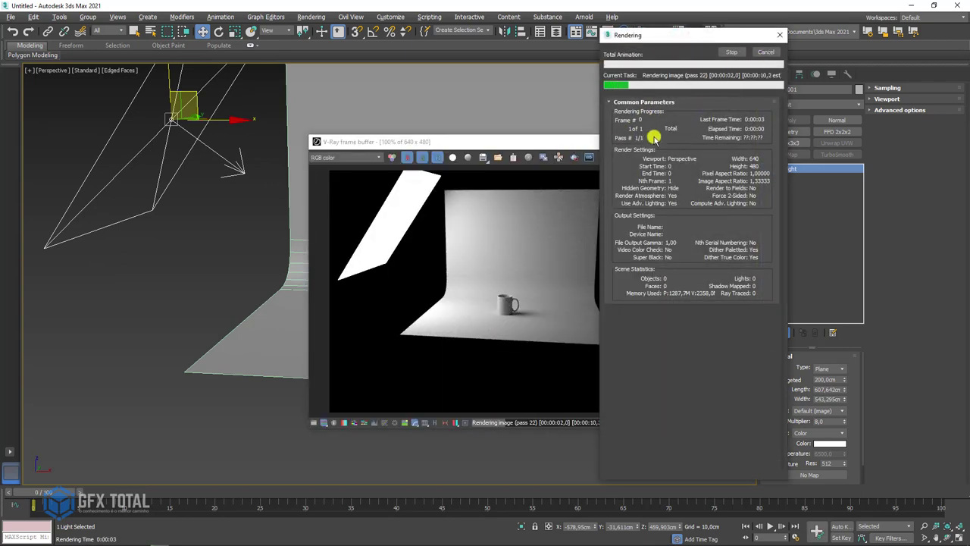
{"action": "left_click", "coordinate": [766, 52]}
{"action": "left_click", "coordinate": [634, 157]}
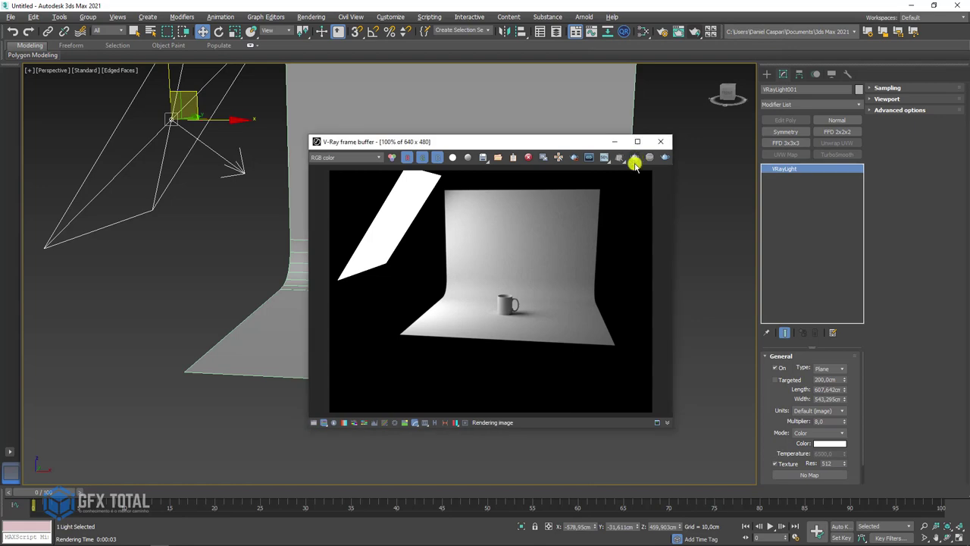
Zoom and pan the viewport onto the mug and place the render window beside it.
{"action": "mouse_move", "coordinate": [522, 144]}
{"action": "left_mouse_down"}
{"action": "mouse_move", "coordinate": [464, 99]}
{"action": "mouse_move", "coordinate": [746, 50]}
{"action": "left_mouse_up"}
{"action": "scroll", "coordinate": [303, 250], "scroll_direction": "up", "scroll_amount": 5}
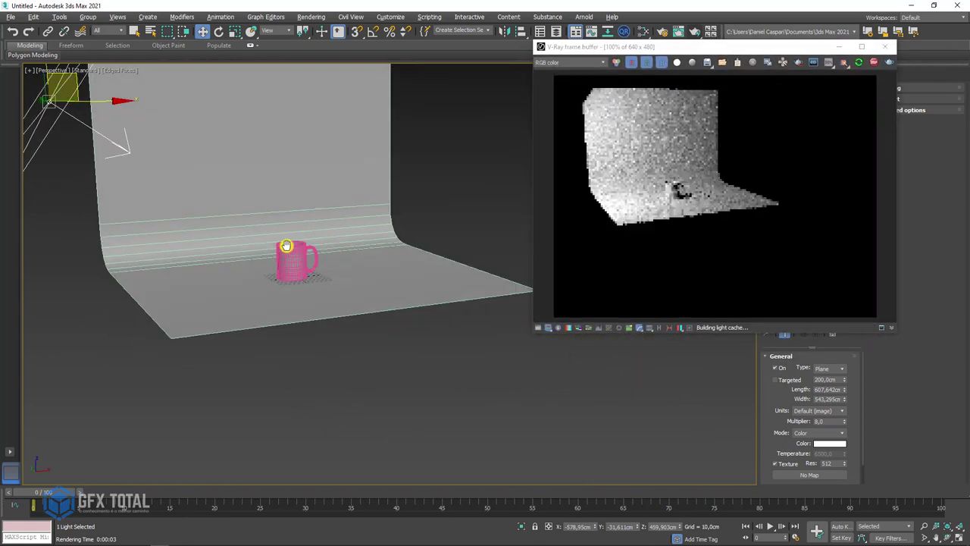
{"action": "scroll", "coordinate": [313, 254], "scroll_direction": "up", "scroll_amount": 2}
{"action": "scroll", "coordinate": [313, 254], "scroll_direction": "up", "scroll_amount": 3}
{"action": "scroll", "coordinate": [281, 238], "scroll_direction": "up", "scroll_amount": 2}
{"action": "scroll", "coordinate": [243, 250], "scroll_direction": "up", "scroll_amount": 2}
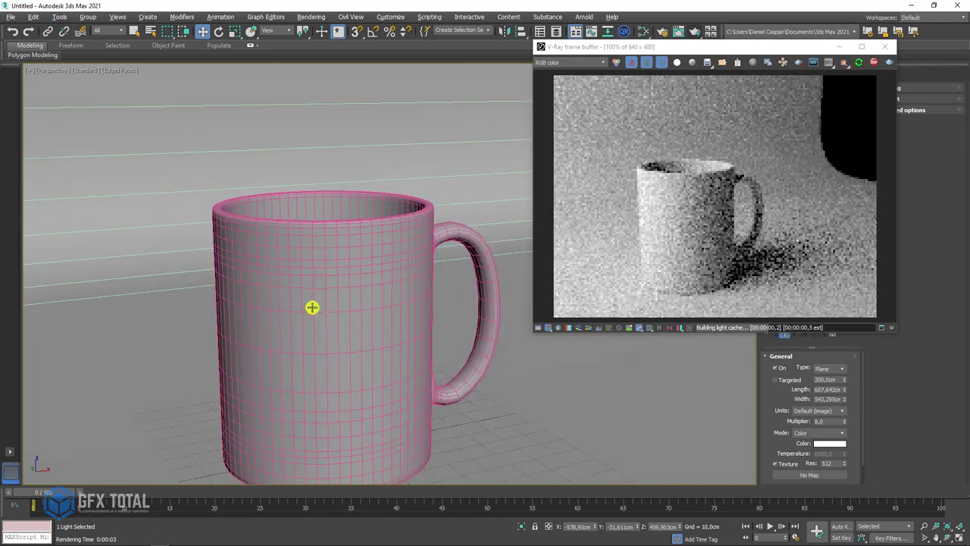
{"action": "middle_click_drag", "start_coordinate": [313, 305], "coordinate": [329, 246]}
{"action": "scroll", "coordinate": [328, 245], "scroll_direction": "up", "scroll_amount": 4}
{"action": "scroll", "coordinate": [235, 218], "scroll_direction": "down", "scroll_amount": 2}
{"action": "scroll", "coordinate": [271, 210], "scroll_direction": "down", "scroll_amount": 1}
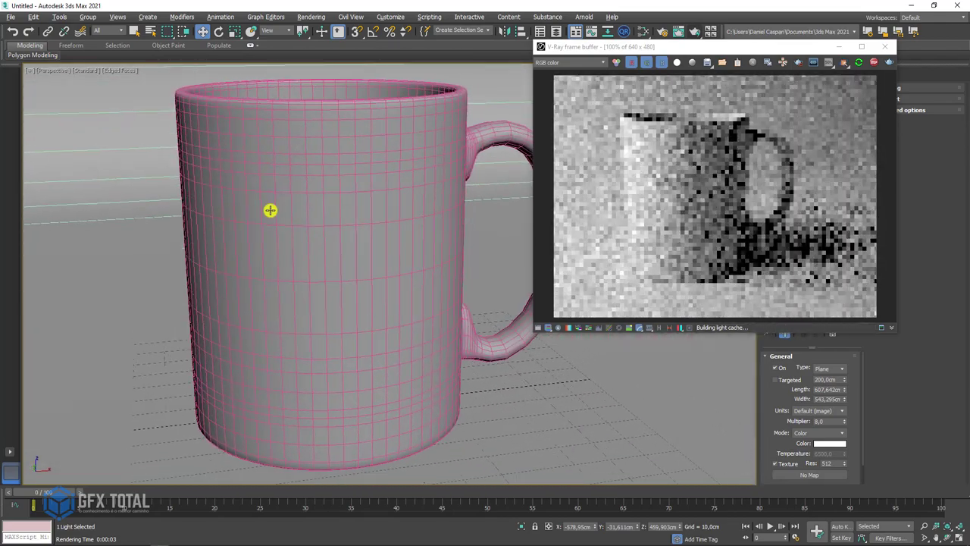
{"action": "left_click_drag", "start_coordinate": [694, 48], "coordinate": [237, 70]}
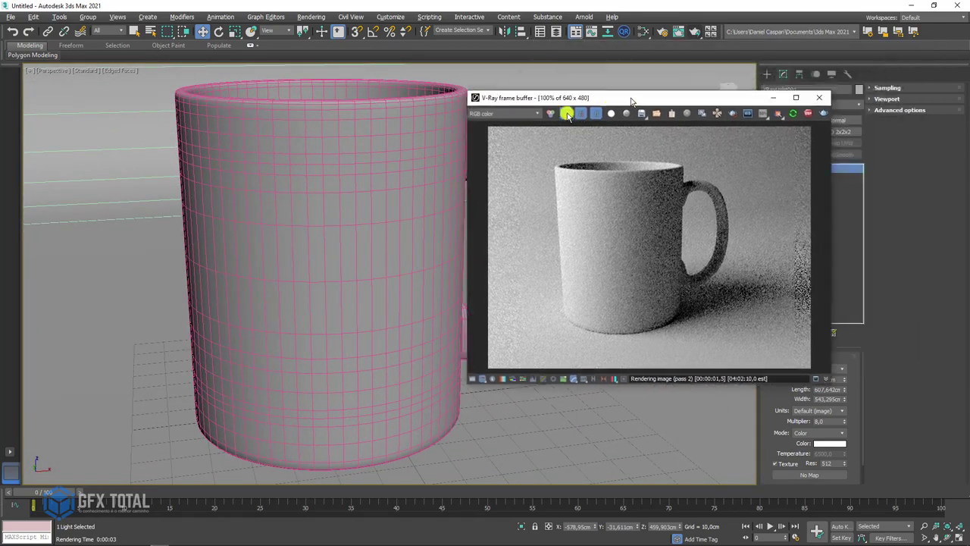
Open the Slate Material Editor and bring up the Caneca material's parameters.
{"action": "left_click", "coordinate": [642, 31]}
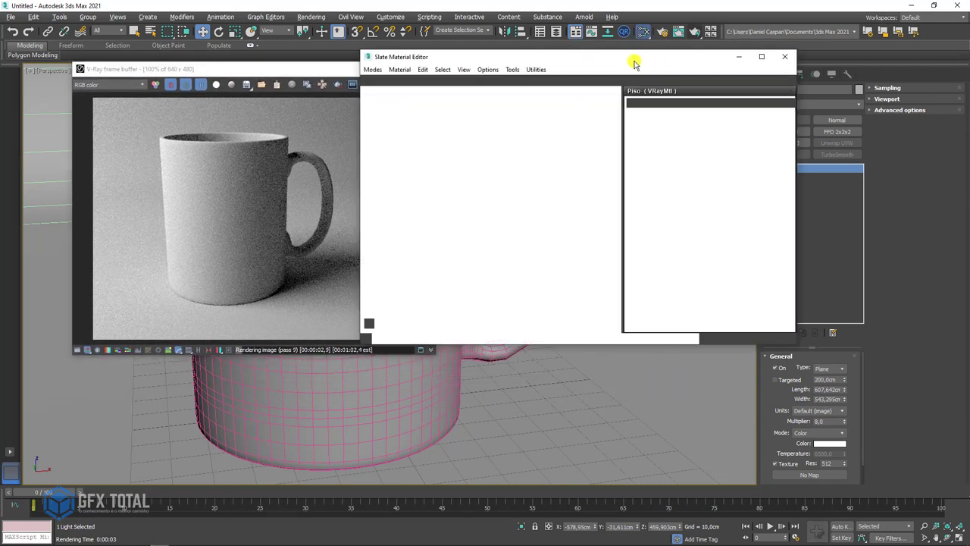
{"action": "left_click_drag", "start_coordinate": [606, 67], "coordinate": [805, 68]}
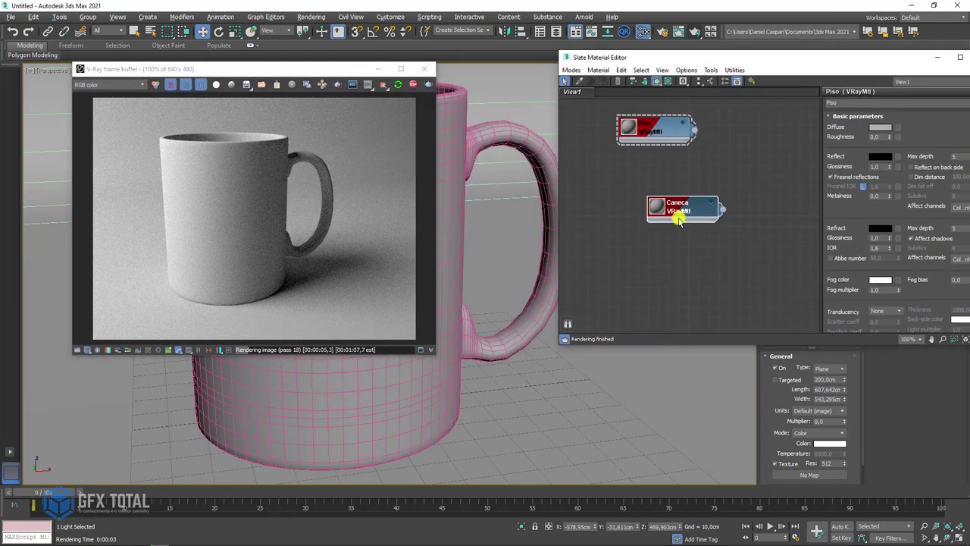
{"action": "double_click", "coordinate": [618, 197]}
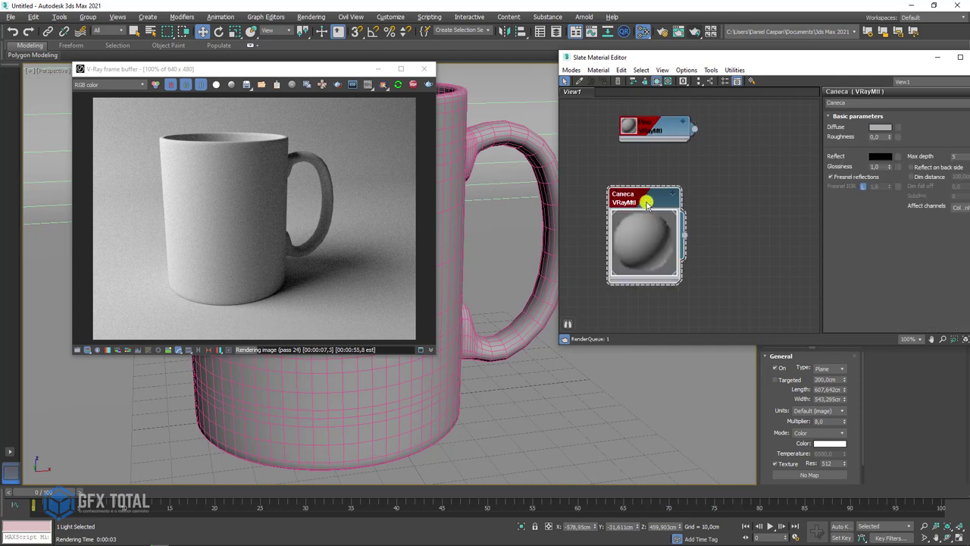
{"action": "scroll", "coordinate": [641, 198], "scroll_direction": "up", "scroll_amount": 2}
{"action": "left_click_drag", "start_coordinate": [658, 198], "coordinate": [655, 200]}
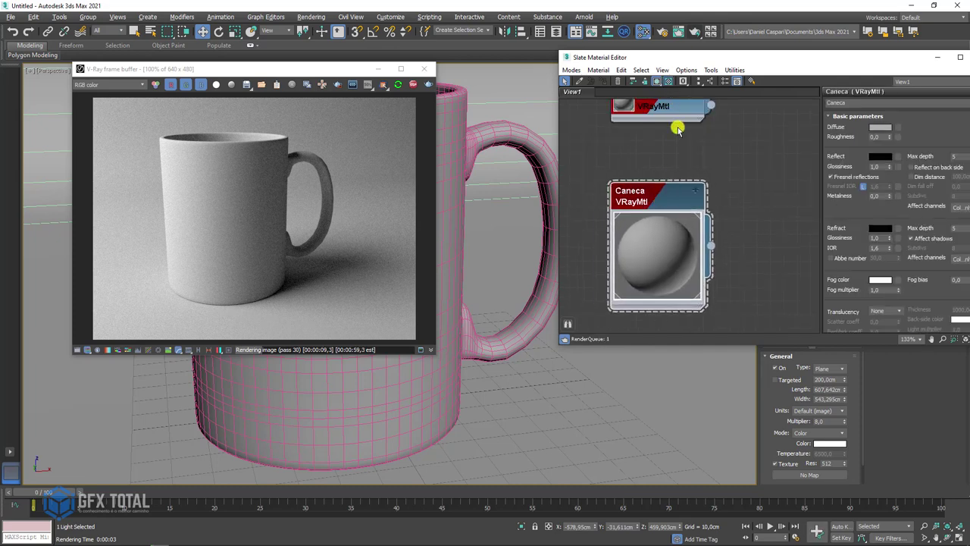
{"action": "scroll", "coordinate": [664, 169], "scroll_direction": "up", "scroll_amount": 1}
{"action": "middle_click_drag", "start_coordinate": [656, 208], "coordinate": [646, 156]}
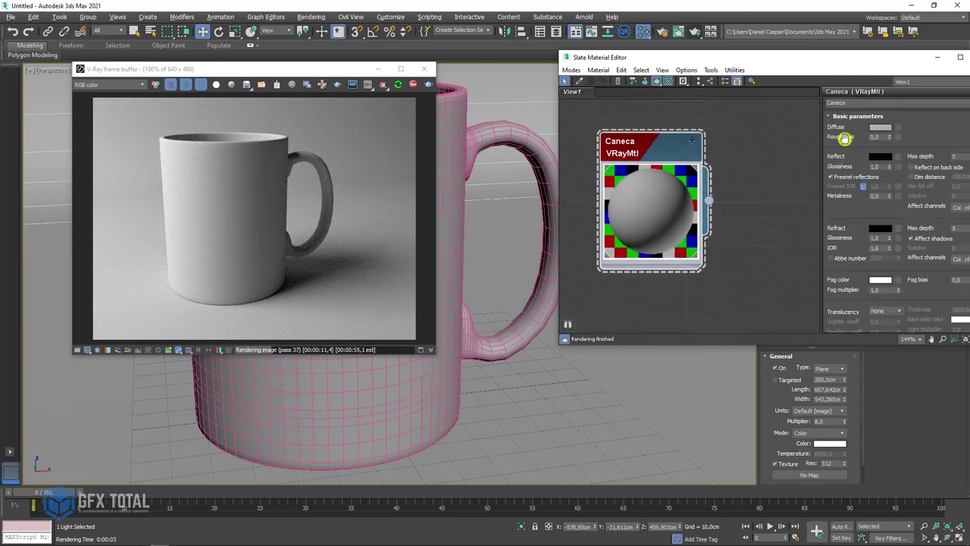
Set Caneca's Diffuse colour to saturated red and its Reflect colour to white.
{"action": "left_click", "coordinate": [884, 128]}
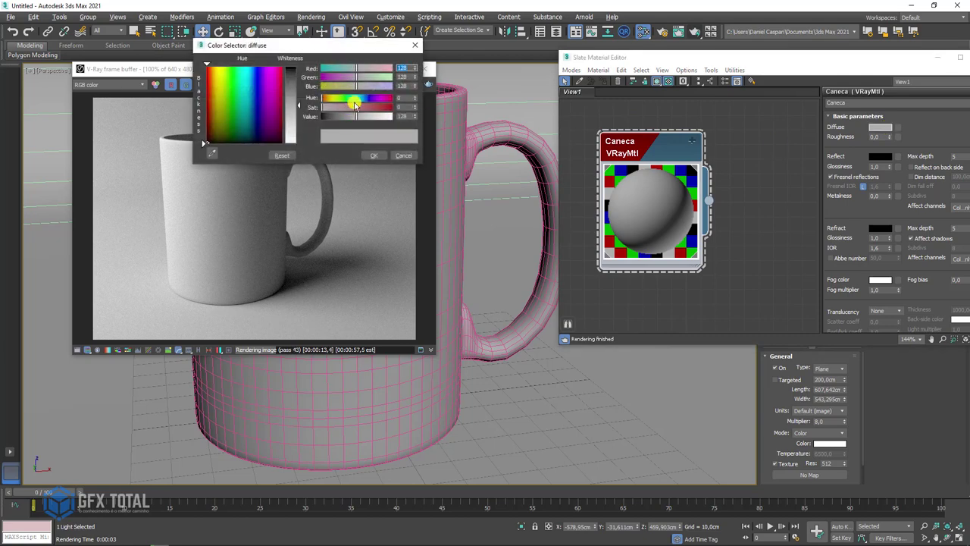
{"action": "left_click_drag", "start_coordinate": [362, 110], "coordinate": [393, 108]}
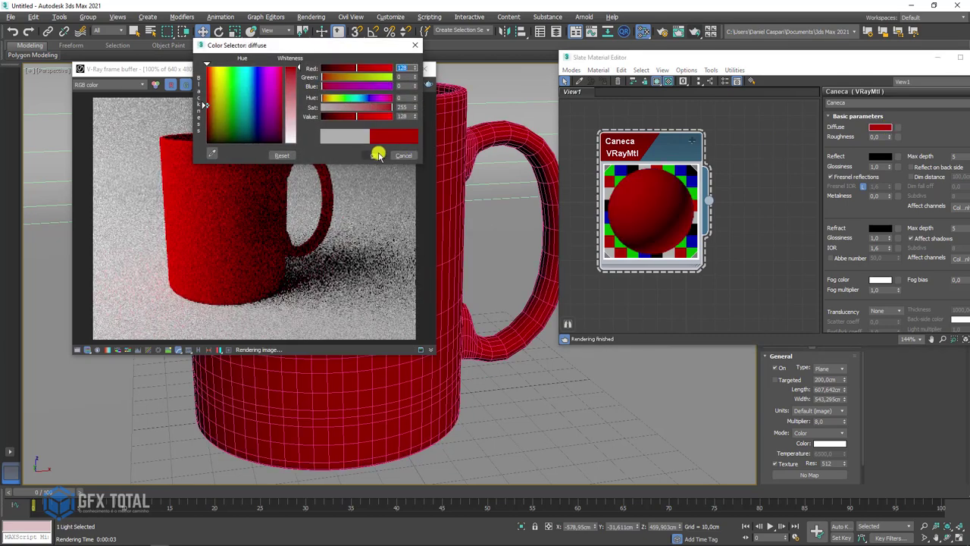
{"action": "left_click", "coordinate": [374, 155]}
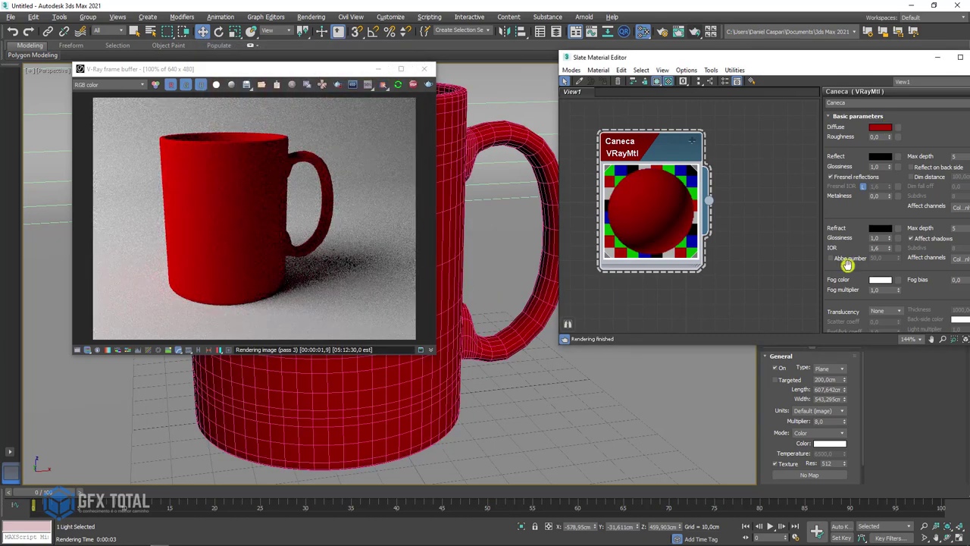
{"action": "left_click", "coordinate": [879, 156]}
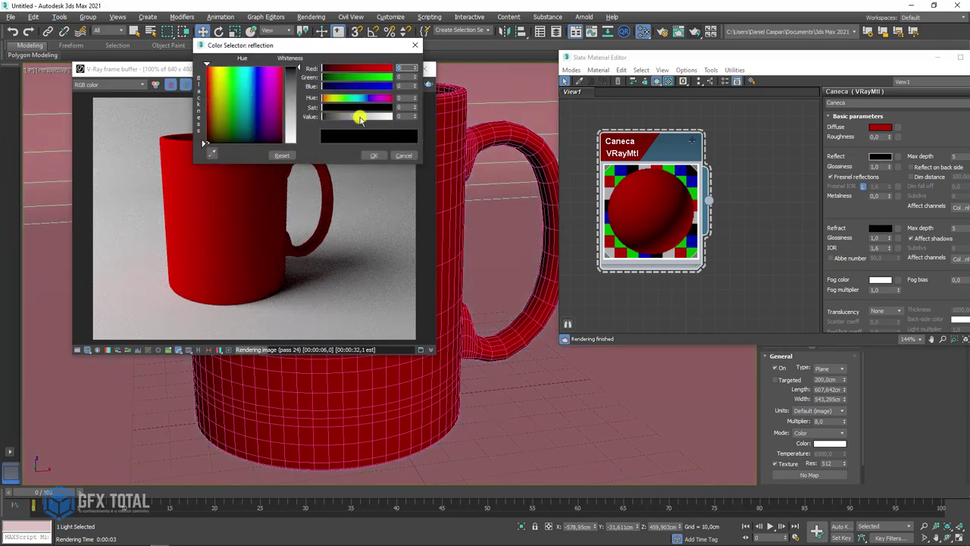
{"action": "left_click_drag", "start_coordinate": [359, 118], "coordinate": [415, 118]}
{"action": "left_click", "coordinate": [373, 155]}
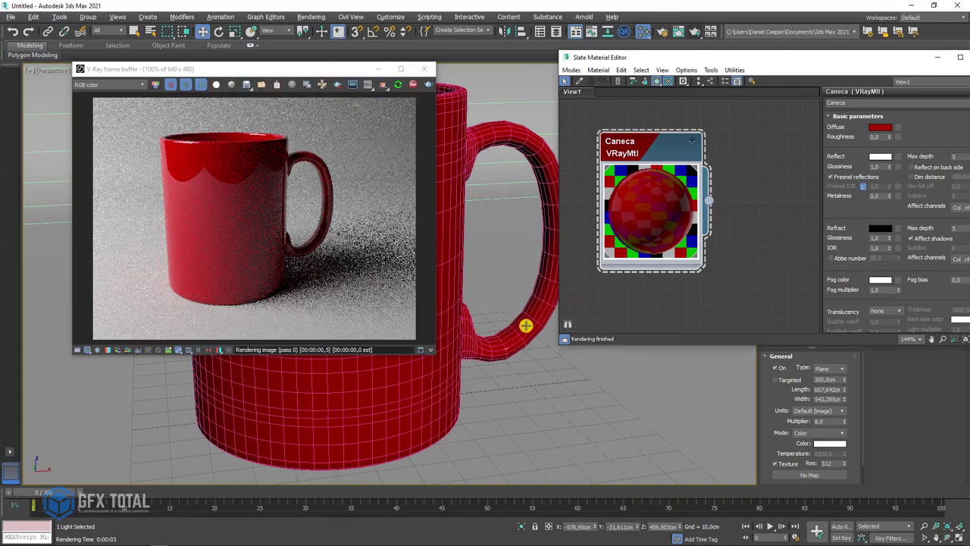
Orbit and zoom around the mug to check the red material in the live render.
{"action": "mouse_move", "coordinate": [537, 321]}
{"action": "middle_mouse_down"}
{"action": "mouse_move", "coordinate": [539, 309]}
{"action": "mouse_move", "coordinate": [493, 336]}
{"action": "mouse_move", "coordinate": [514, 317]}
{"action": "mouse_move", "coordinate": [435, 341]}
{"action": "mouse_move", "coordinate": [566, 384]}
{"action": "mouse_move", "coordinate": [481, 355]}
{"action": "middle_mouse_up"}
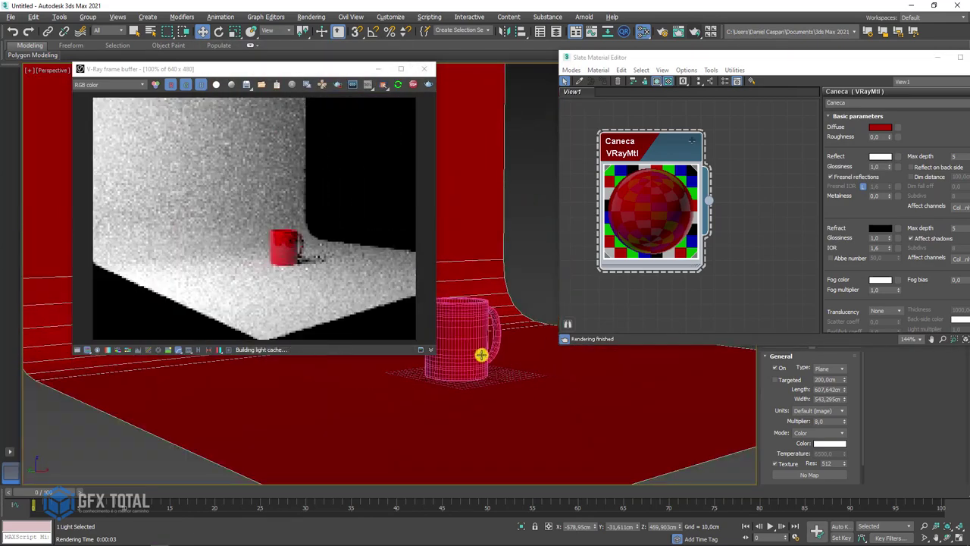
{"action": "scroll", "coordinate": [481, 355], "scroll_direction": "up", "scroll_amount": 3}
{"action": "scroll", "coordinate": [481, 344], "scroll_direction": "up", "scroll_amount": 3}
{"action": "scroll", "coordinate": [495, 347], "scroll_direction": "down", "scroll_amount": 5}
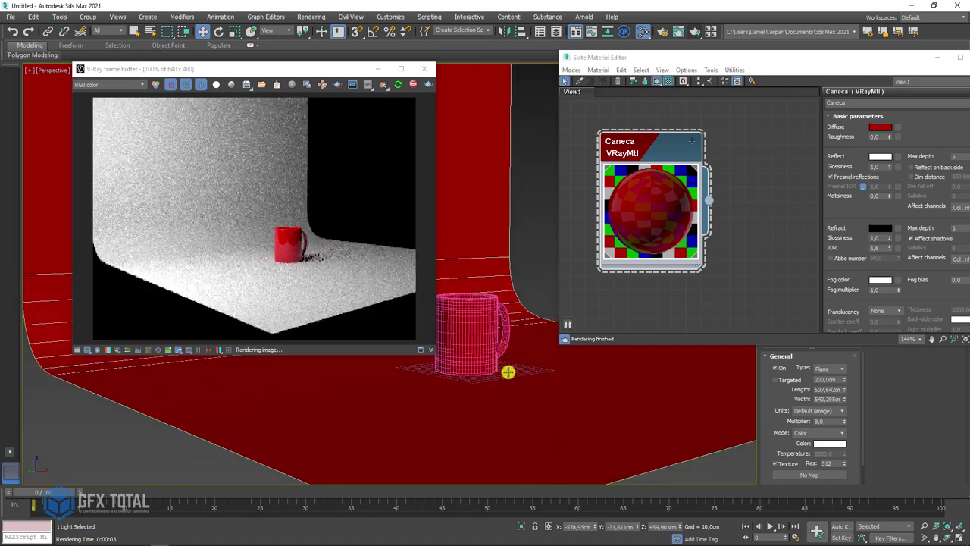
{"action": "left_click", "coordinate": [475, 336]}
{"action": "scroll", "coordinate": [485, 329], "scroll_direction": "up", "scroll_amount": 3}
{"action": "scroll", "coordinate": [485, 364], "scroll_direction": "up", "scroll_amount": 3}
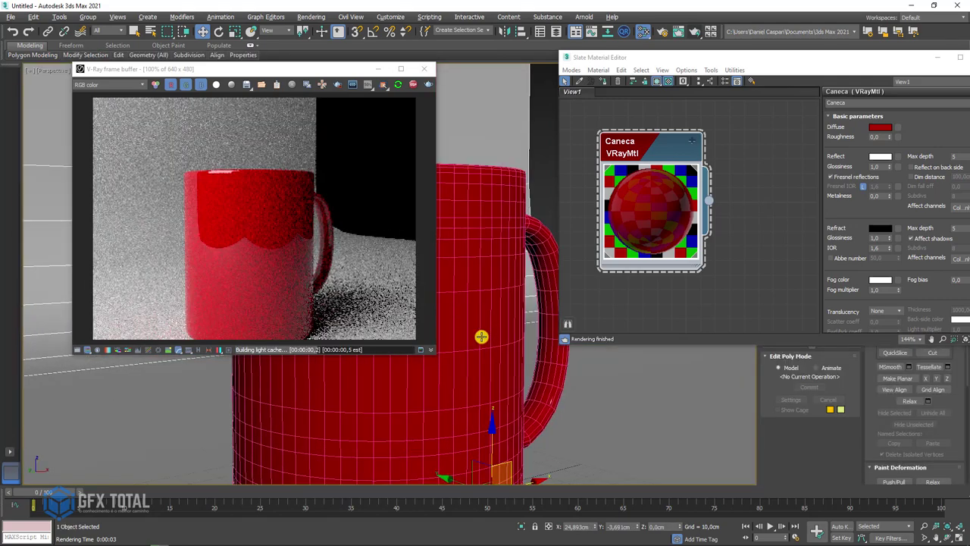
{"action": "scroll", "coordinate": [483, 308], "scroll_direction": "down", "scroll_amount": 3}
{"action": "scroll", "coordinate": [485, 296], "scroll_direction": "down", "scroll_amount": 3}
{"action": "scroll", "coordinate": [488, 280], "scroll_direction": "down", "scroll_amount": 3}
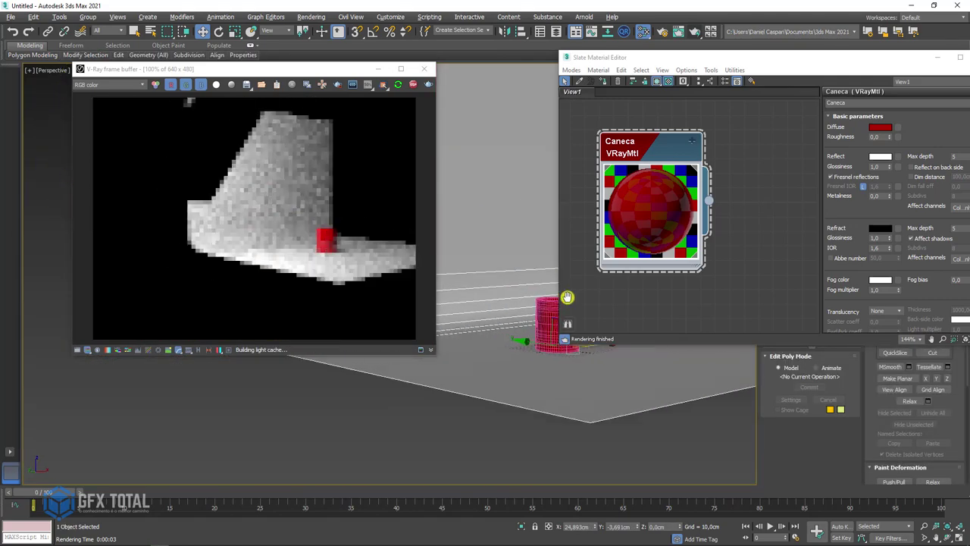
{"action": "mouse_move", "coordinate": [495, 251]}
{"action": "middle_mouse_down", "text": "alt"}
{"action": "mouse_move", "coordinate": [452, 151]}
{"action": "mouse_move", "coordinate": [529, 210]}
{"action": "middle_mouse_up", "text": "alt"}
Return to a top-down view of the red mug and drag Caneca's output into a new material.
{"action": "left_click", "coordinate": [472, 157]}
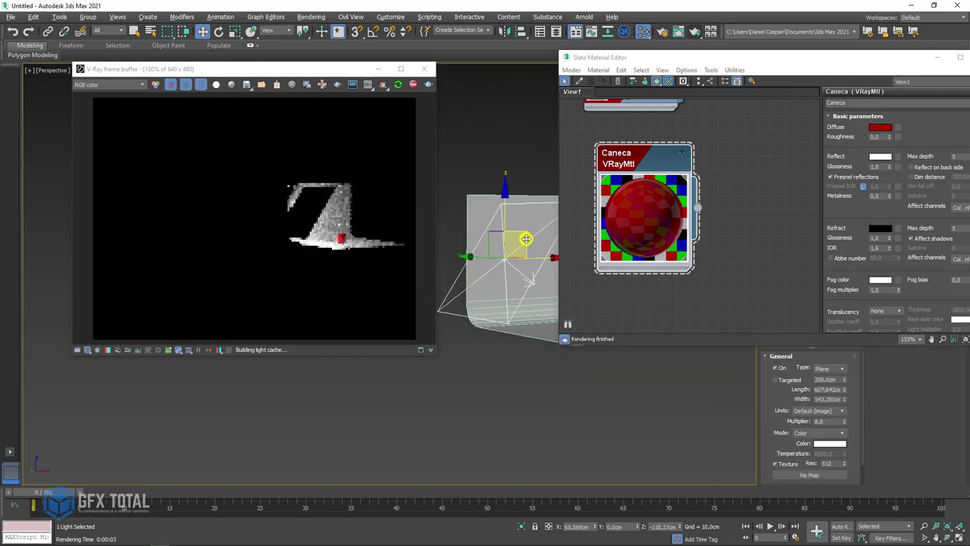
{"action": "key", "text": "shift+z"}
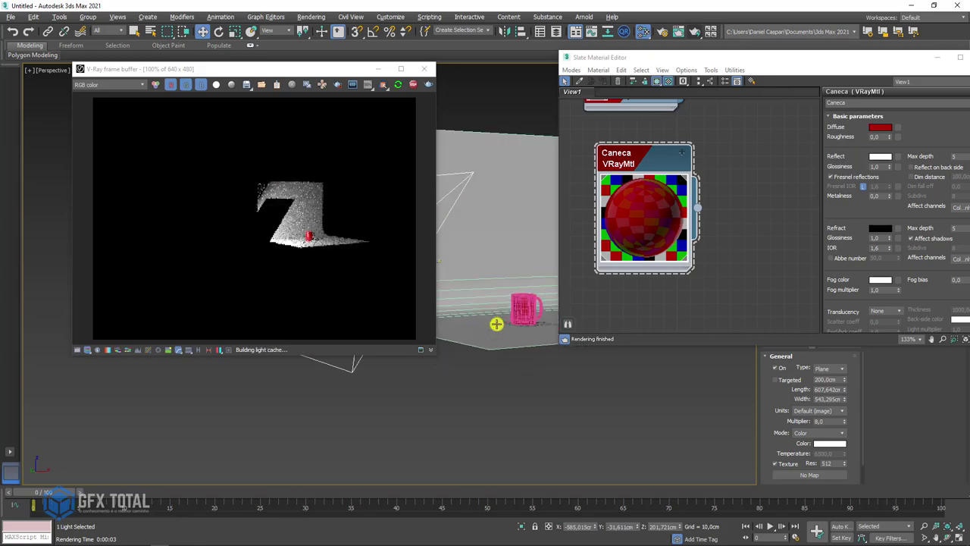
{"action": "key", "text": "shift+z"}
{"action": "key", "text": "shift+z"}
{"action": "key", "text": "shift+z"}
{"action": "mouse_move", "coordinate": [470, 334]}
{"action": "middle_mouse_down", "text": "alt"}
{"action": "mouse_move", "coordinate": [448, 342]}
{"action": "mouse_move", "coordinate": [507, 365]}
{"action": "mouse_move", "coordinate": [495, 366]}
{"action": "mouse_move", "coordinate": [535, 394]}
{"action": "middle_mouse_up", "text": "alt"}
{"action": "left_click", "coordinate": [530, 398]}
{"action": "mouse_move", "coordinate": [463, 400]}
{"action": "middle_mouse_down", "text": "alt"}
{"action": "mouse_move", "coordinate": [576, 427]}
{"action": "mouse_move", "coordinate": [556, 452]}
{"action": "mouse_move", "coordinate": [491, 416]}
{"action": "mouse_move", "coordinate": [531, 394]}
{"action": "mouse_move", "coordinate": [589, 390]}
{"action": "mouse_move", "coordinate": [576, 379]}
{"action": "middle_mouse_up", "text": "alt"}
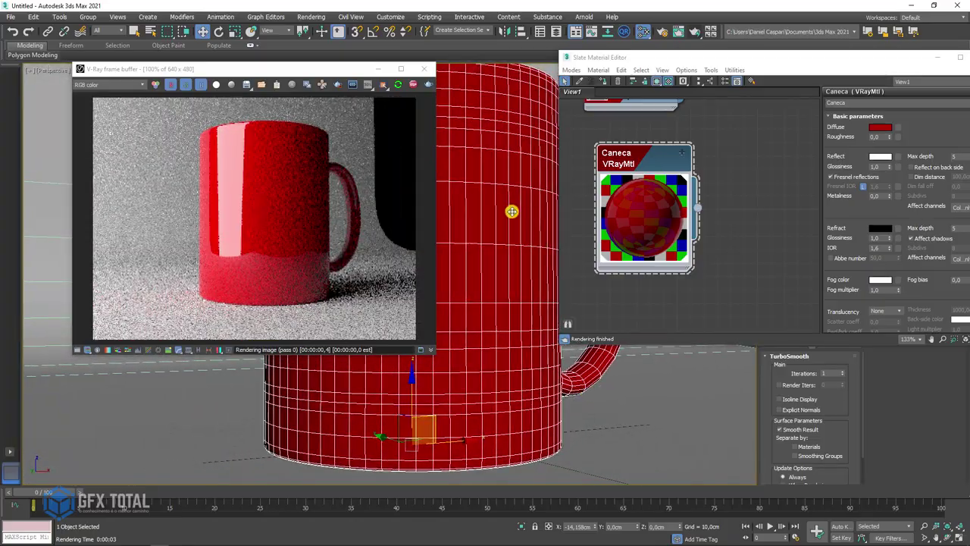
{"action": "scroll", "coordinate": [513, 214], "scroll_direction": "down", "scroll_amount": 3}
{"action": "mouse_move", "coordinate": [522, 205]}
{"action": "middle_mouse_down", "text": "alt"}
{"action": "mouse_move", "coordinate": [505, 186]}
{"action": "mouse_move", "coordinate": [490, 277]}
{"action": "middle_mouse_up", "text": "alt"}
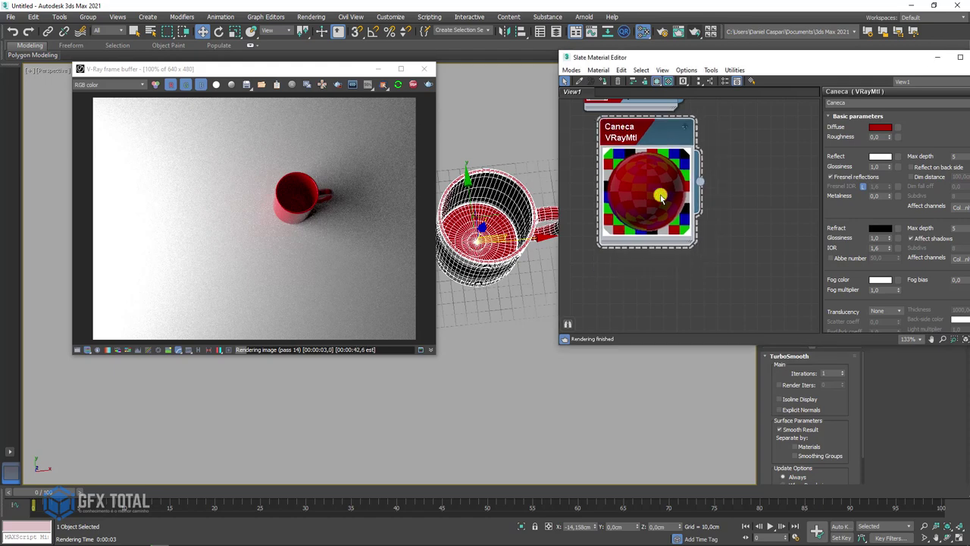
{"action": "left_click_drag", "start_coordinate": [655, 154], "coordinate": [655, 181]}
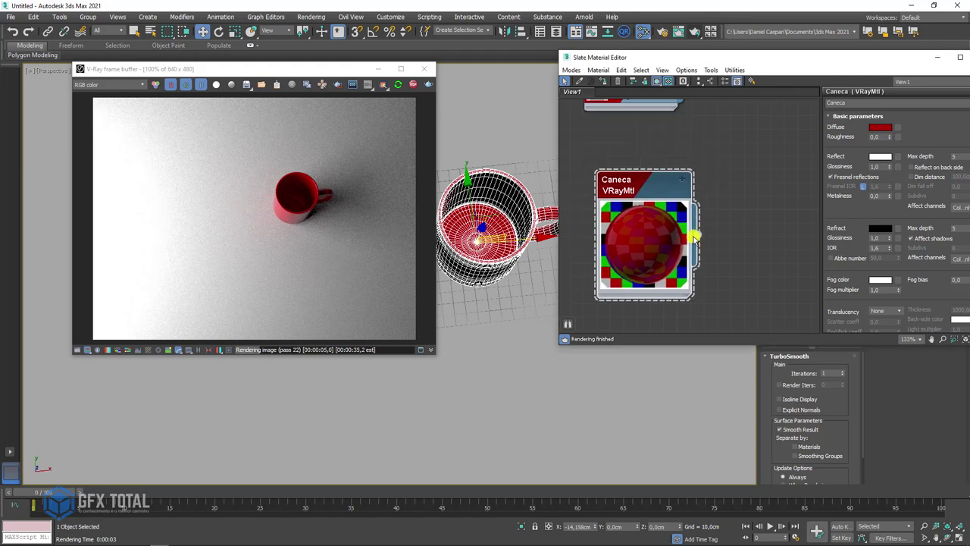
{"action": "left_click_drag", "start_coordinate": [754, 216], "coordinate": [751, 218]}
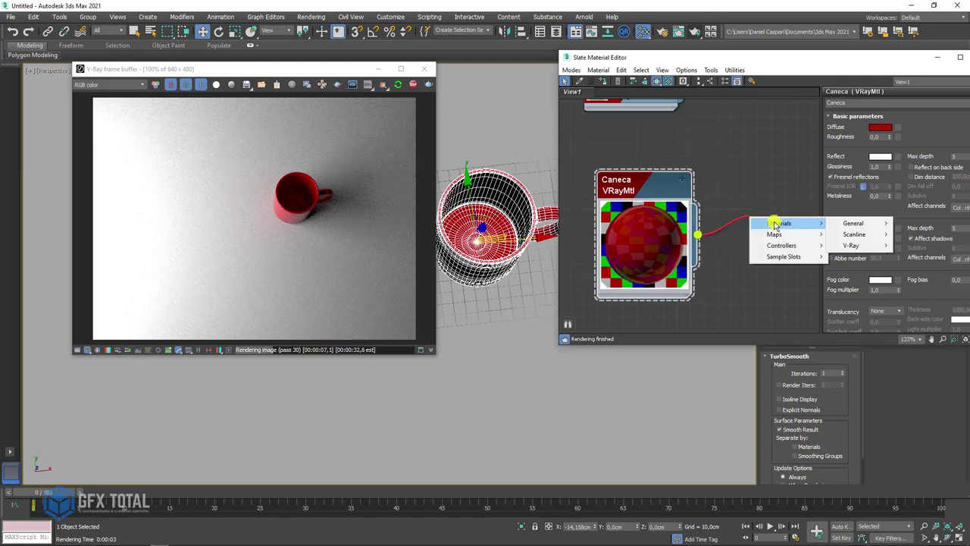
{"action": "mouse_move", "coordinate": [853, 223]}
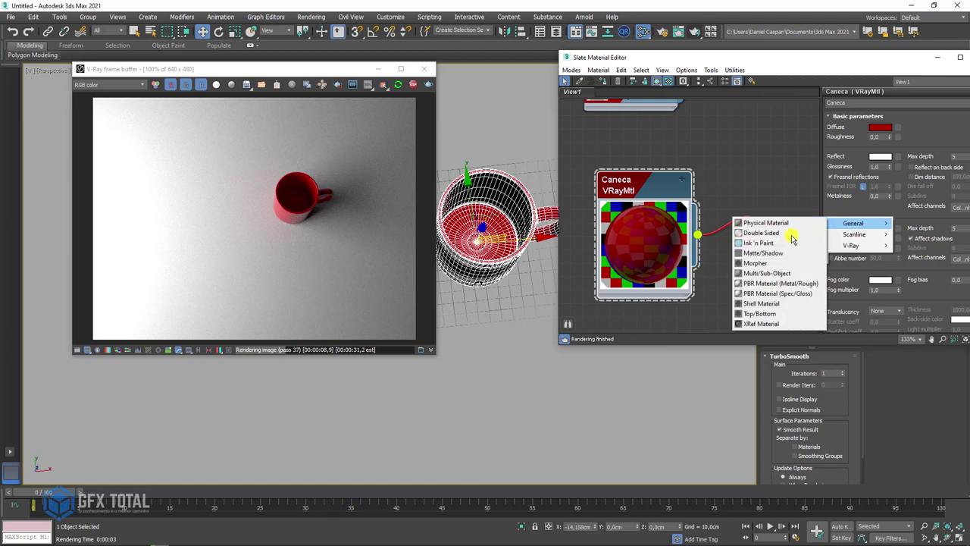
Create Multi/Sub-Object Material #39 with Caneca wired into sub-material slot 1.
{"action": "left_click", "coordinate": [785, 274]}
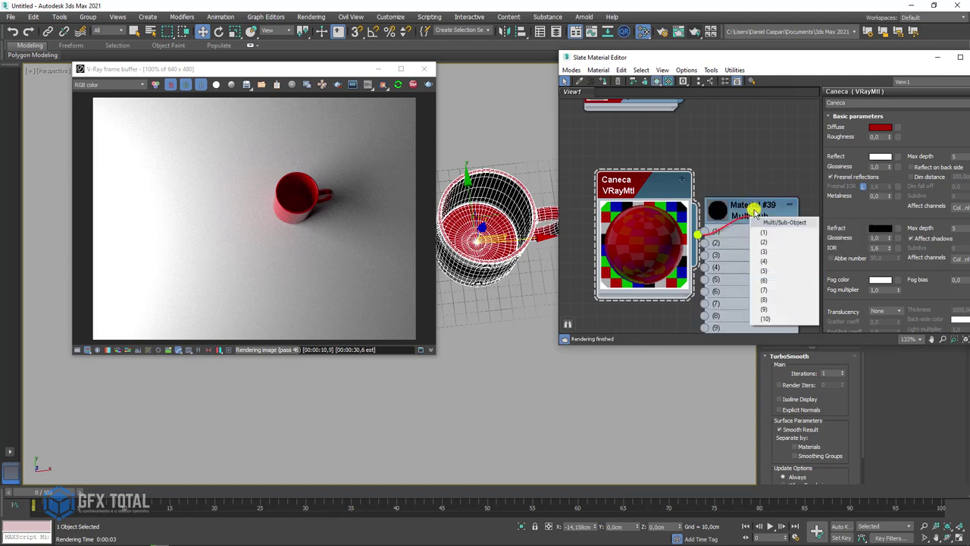
{"action": "left_click", "coordinate": [772, 233]}
{"action": "double_click", "coordinate": [742, 207]}
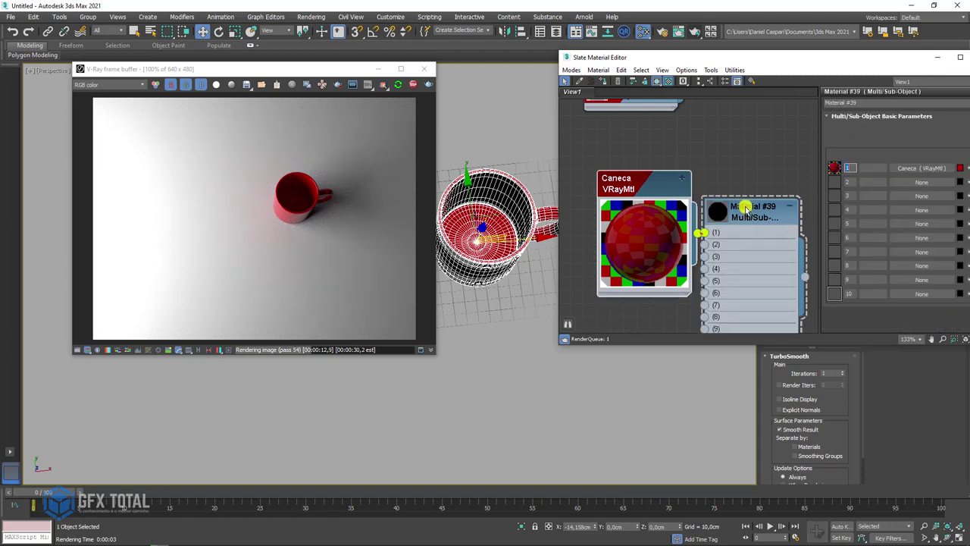
{"action": "left_click_drag", "start_coordinate": [742, 207], "coordinate": [765, 199]}
{"action": "middle_click_drag", "start_coordinate": [743, 176], "coordinate": [720, 167]}
{"action": "scroll", "coordinate": [720, 167], "scroll_direction": "down", "scroll_amount": 1}
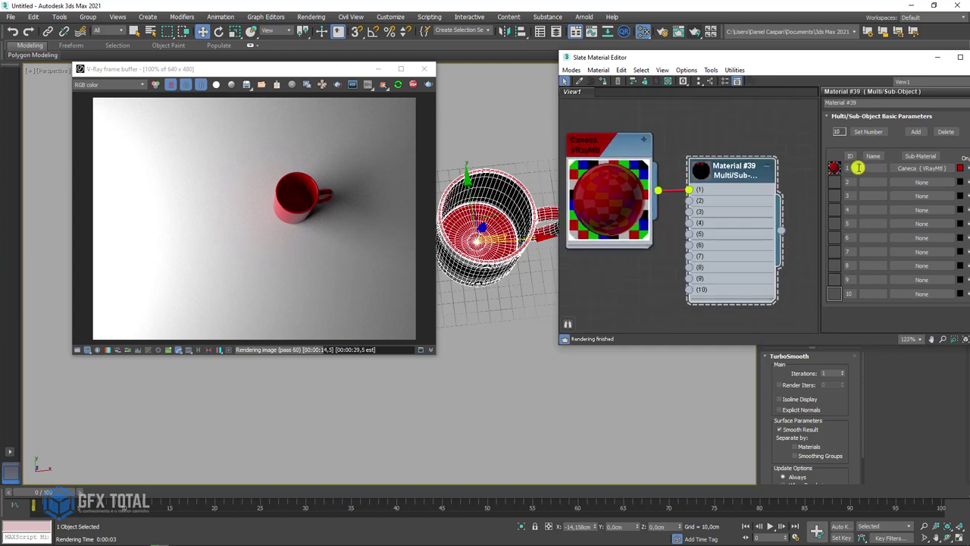
Cut the slots down to two and wire a new VRayMtl #40 into slot 2.
{"action": "left_click", "coordinate": [945, 131]}
{"action": "left_click", "coordinate": [945, 131]}
{"action": "left_click", "coordinate": [945, 131]}
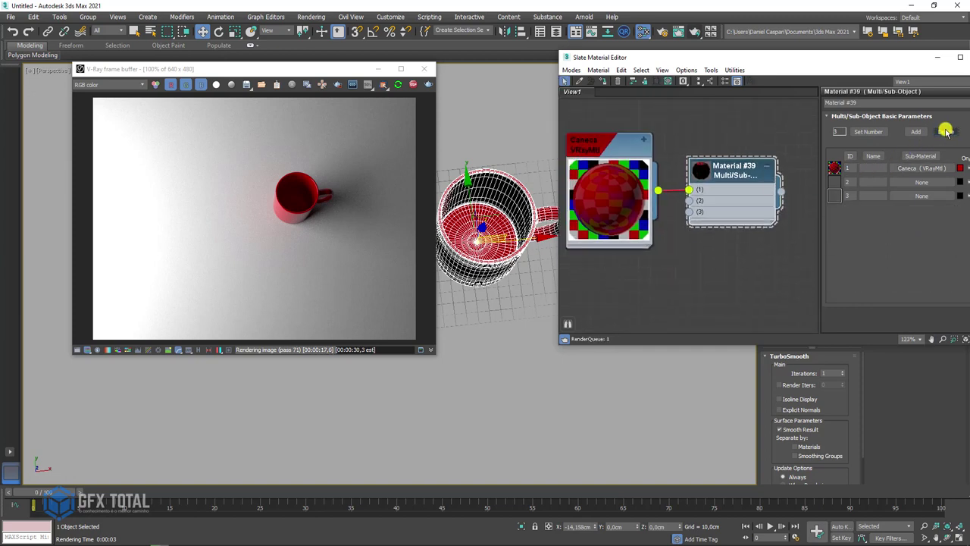
{"action": "left_click", "coordinate": [945, 131]}
{"action": "middle_click_drag", "start_coordinate": [616, 216], "coordinate": [652, 166]}
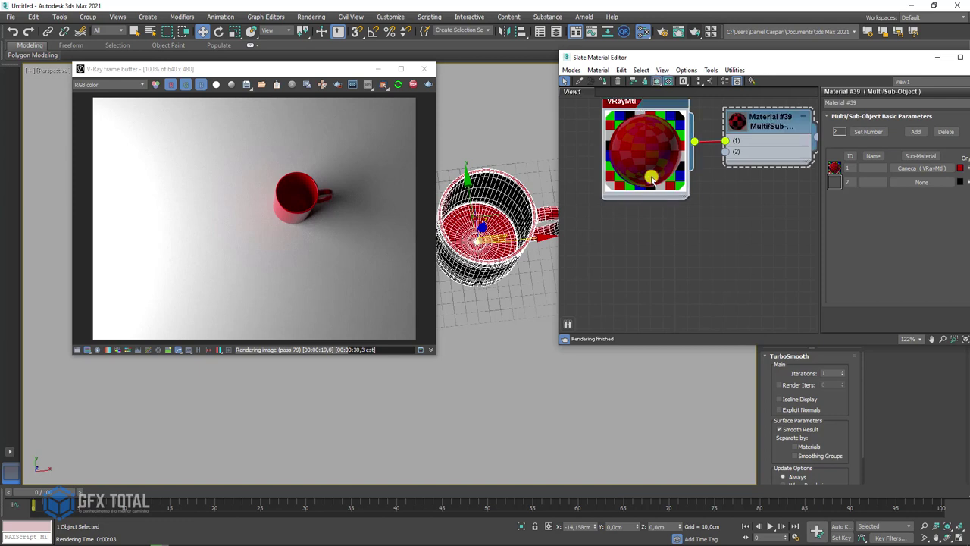
{"action": "left_click_drag", "start_coordinate": [640, 138], "coordinate": [640, 255], "text": "shift"}
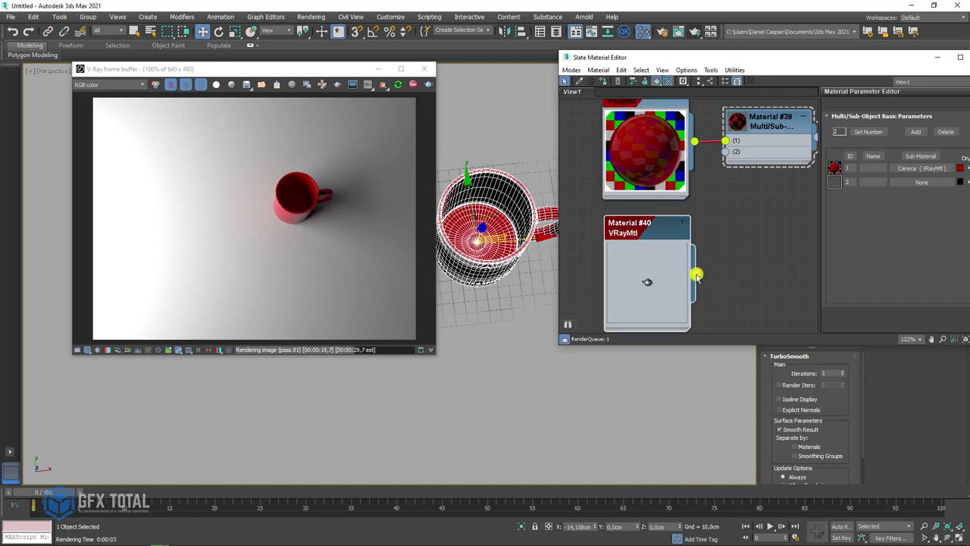
{"action": "left_click_drag", "start_coordinate": [696, 277], "coordinate": [745, 232]}
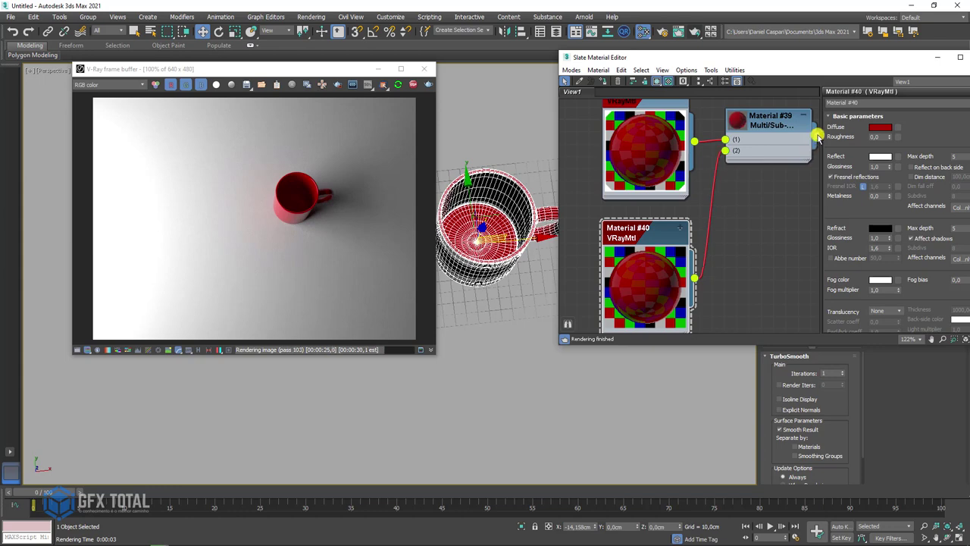
{"action": "left_click_drag", "start_coordinate": [562, 276], "coordinate": [725, 150]}
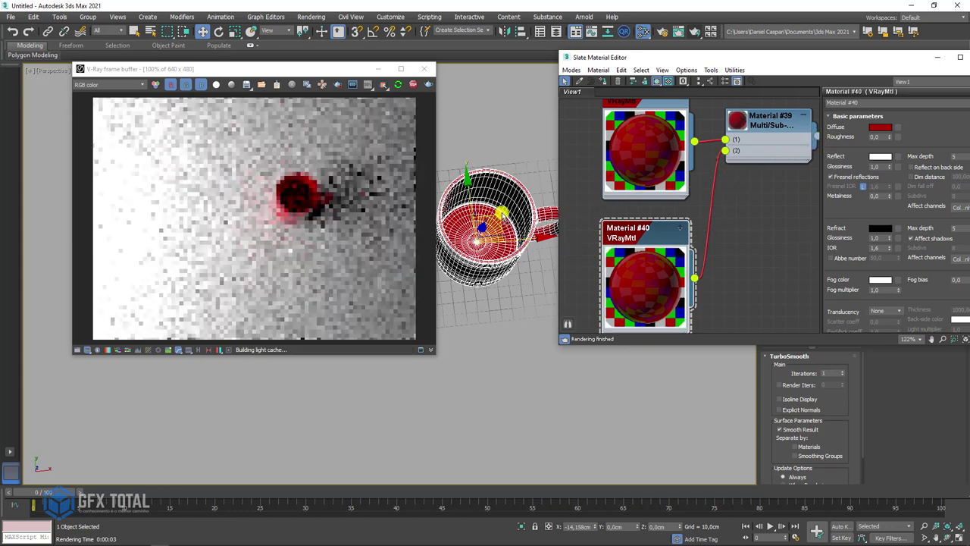
{"action": "left_click", "coordinate": [940, 58]}
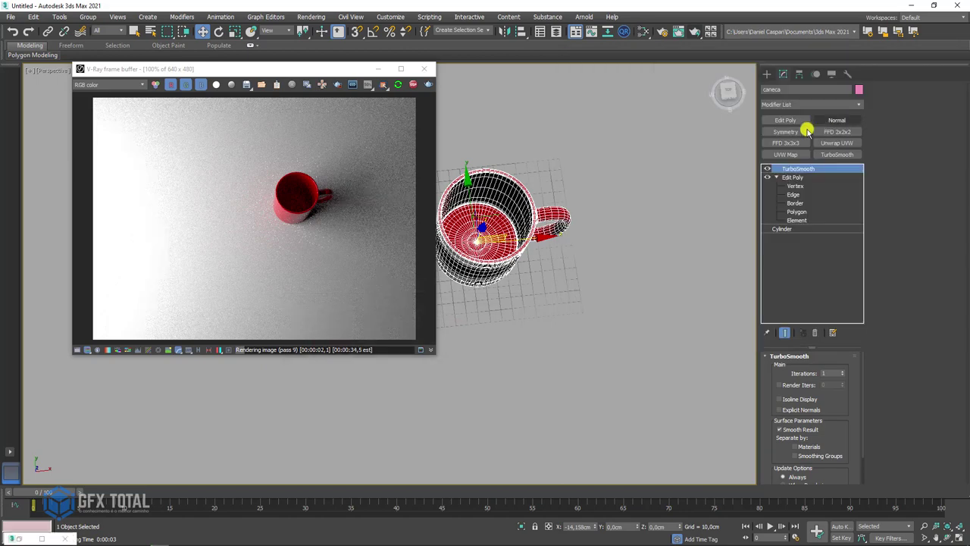
Select the mug's interior base polygons and grow the selection up the inner walls to the rim.
{"action": "left_click", "coordinate": [795, 185]}
{"action": "scroll", "coordinate": [470, 231], "scroll_direction": "up", "scroll_amount": 5}
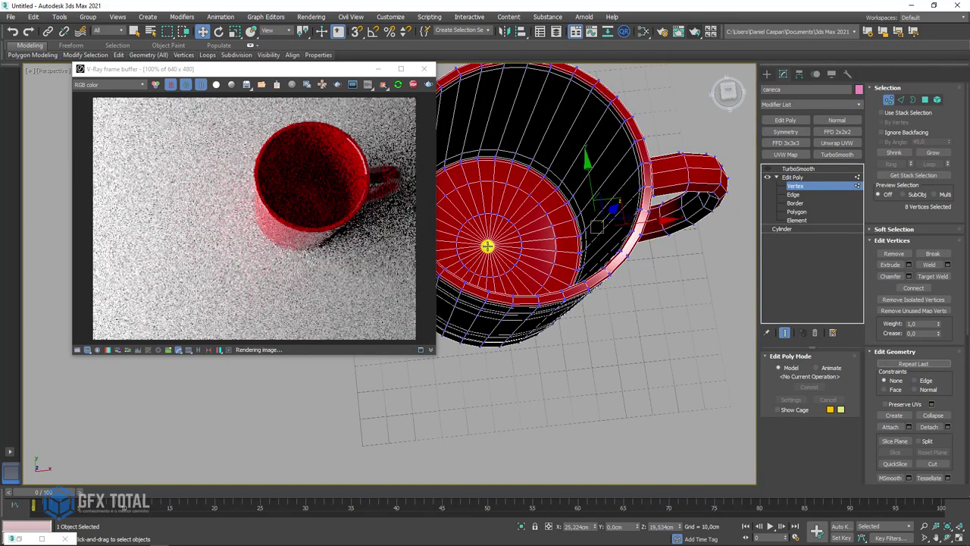
{"action": "left_click", "coordinate": [489, 244]}
{"action": "left_click", "coordinate": [924, 99], "text": "ctrl"}
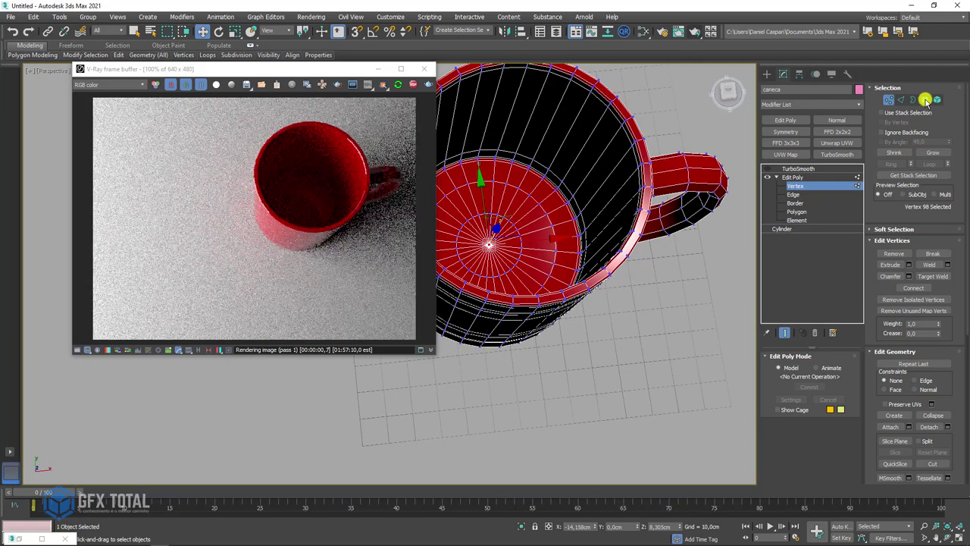
{"action": "left_click", "coordinate": [938, 154]}
{"action": "left_click", "coordinate": [937, 154]}
{"action": "left_click", "coordinate": [938, 154]}
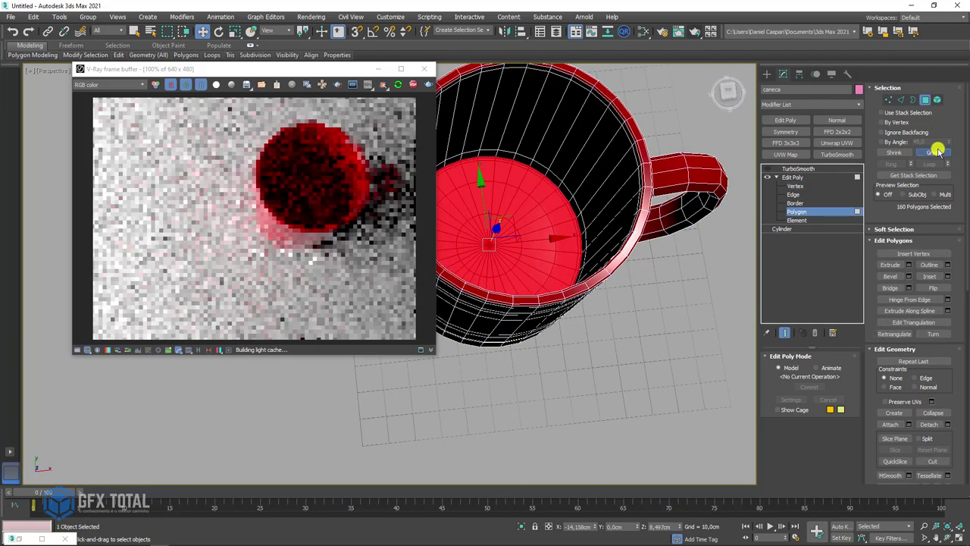
{"action": "left_click", "coordinate": [938, 154]}
{"action": "left_click", "coordinate": [938, 154]}
{"action": "left_click", "coordinate": [937, 153]}
{"action": "left_click", "coordinate": [938, 152]}
Set material ID 2 on the interior polygons, then invert the selection to the outer faces.
{"action": "mouse_move", "coordinate": [569, 296]}
{"action": "middle_mouse_down", "text": "alt"}
{"action": "mouse_move", "coordinate": [557, 244]}
{"action": "mouse_move", "coordinate": [589, 219]}
{"action": "mouse_move", "coordinate": [613, 169]}
{"action": "middle_mouse_up", "text": "alt"}
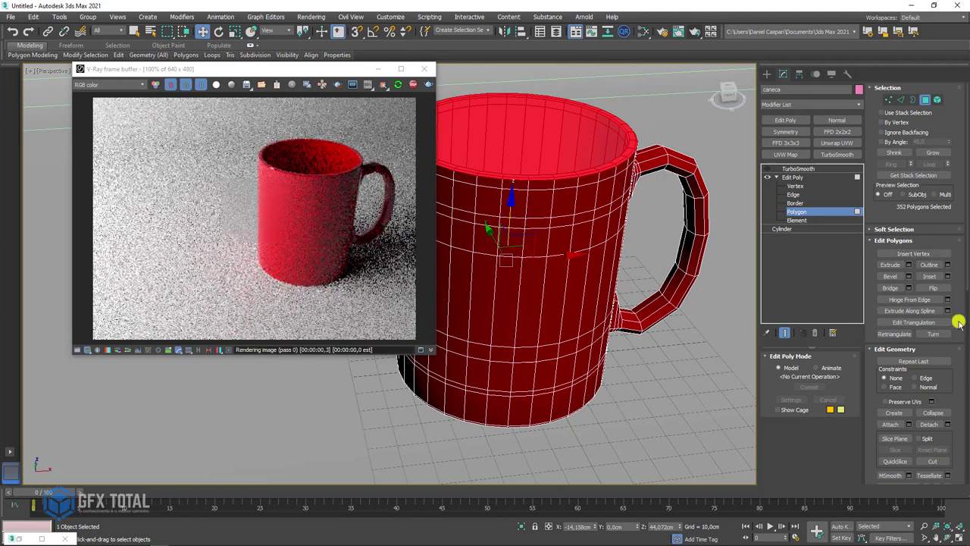
{"action": "left_click_drag", "start_coordinate": [960, 175], "coordinate": [962, 92]}
{"action": "scroll", "coordinate": [887, 113], "scroll_direction": "down", "scroll_amount": 5}
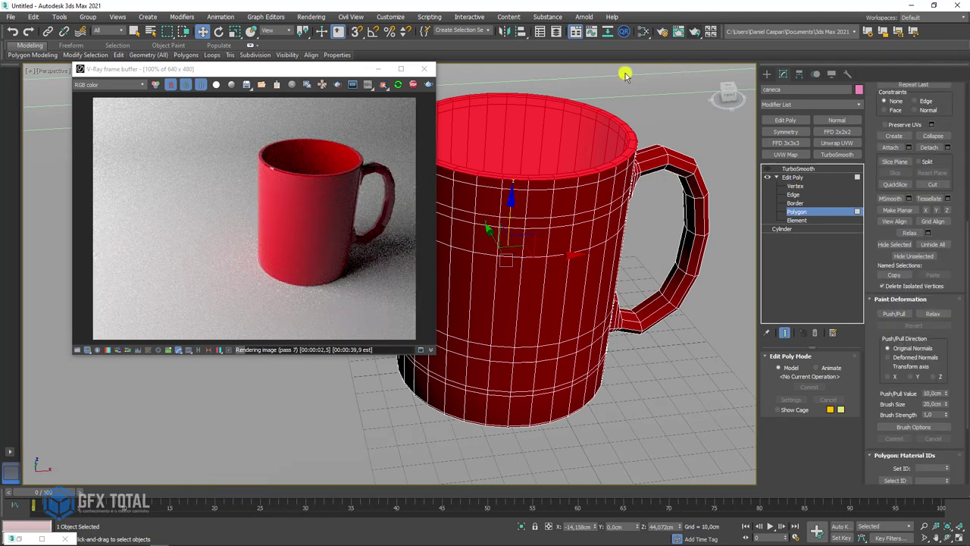
{"action": "scroll", "coordinate": [925, 354], "scroll_direction": "down", "scroll_amount": 3}
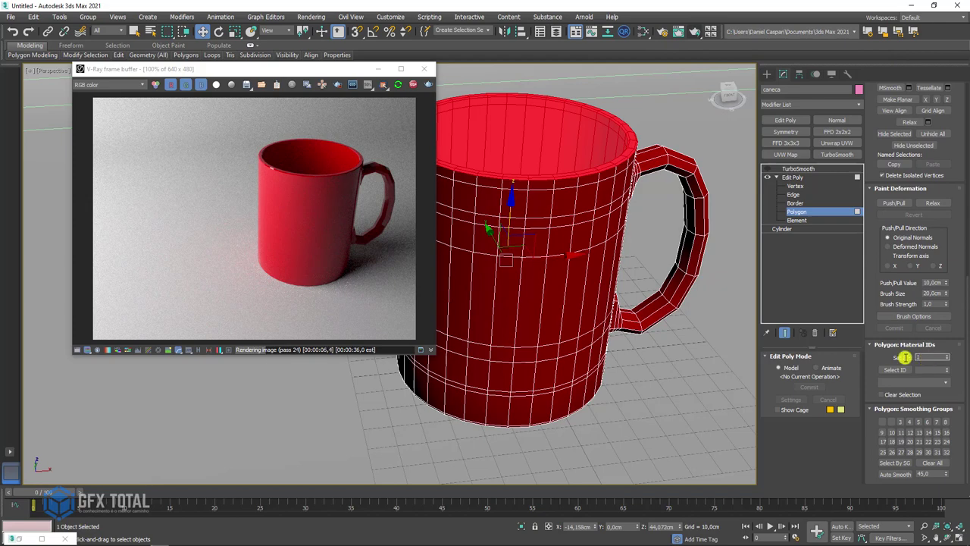
{"action": "type", "text": "2"}
{"action": "key", "text": "Return"}
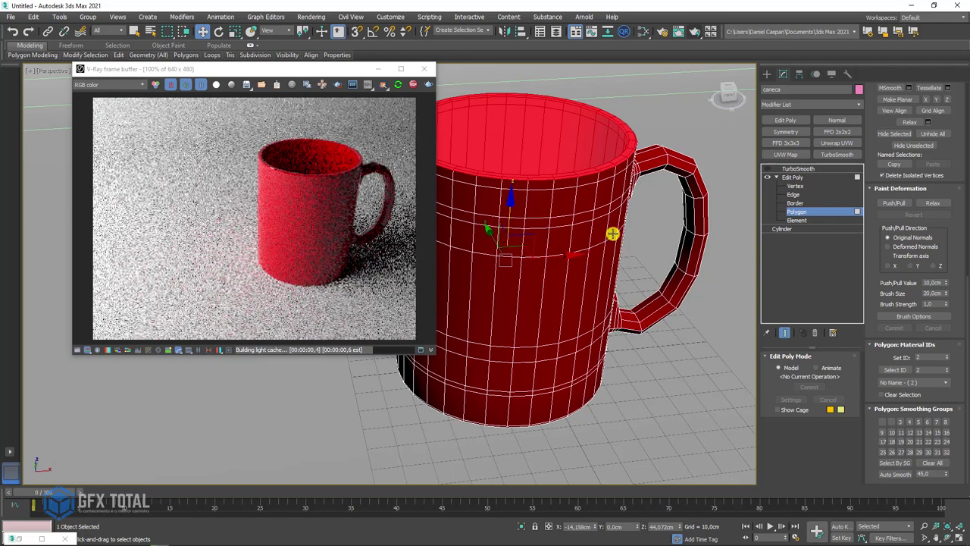
{"action": "key", "text": "ctrl+a"}
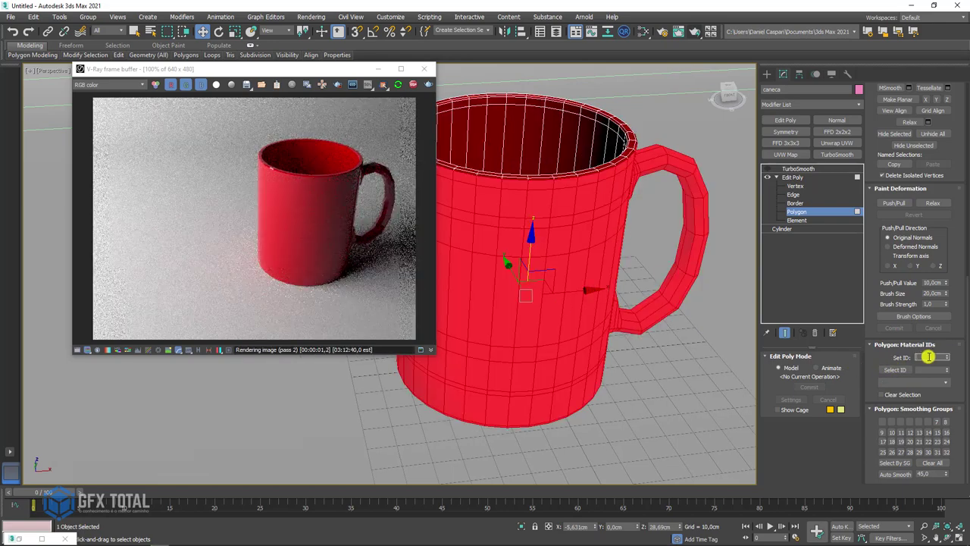
{"action": "left_click", "coordinate": [792, 177]}
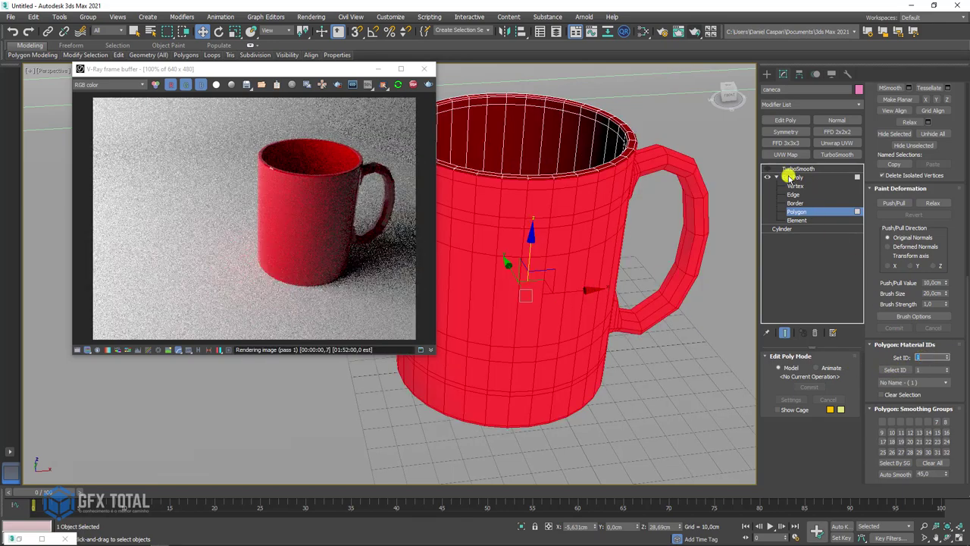
{"action": "middle_click_drag", "start_coordinate": [619, 188], "coordinate": [625, 170], "text": "alt"}
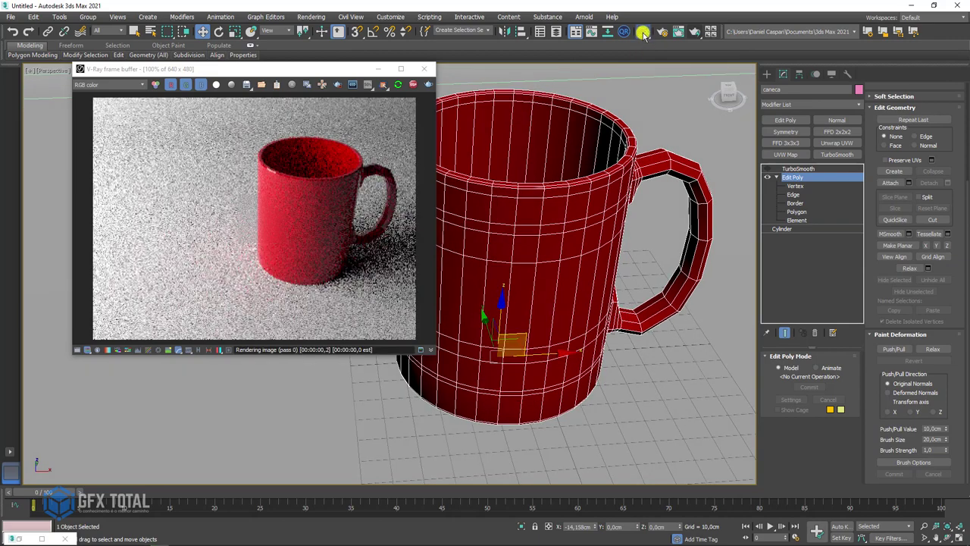
Make Material #40's diffuse pure white with saturation 0 and value 255.
{"action": "left_click", "coordinate": [643, 34]}
{"action": "mouse_move", "coordinate": [644, 239]}
{"action": "left_mouse_down"}
{"action": "mouse_move", "coordinate": [639, 258]}
{"action": "mouse_move", "coordinate": [644, 252]}
{"action": "left_mouse_up"}
{"action": "left_click", "coordinate": [881, 128]}
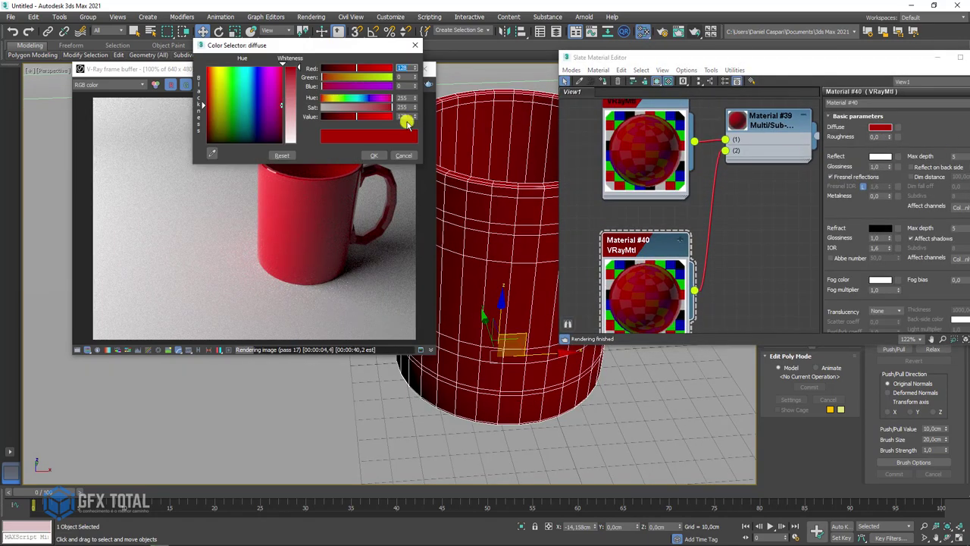
{"action": "left_click_drag", "start_coordinate": [369, 109], "coordinate": [323, 109]}
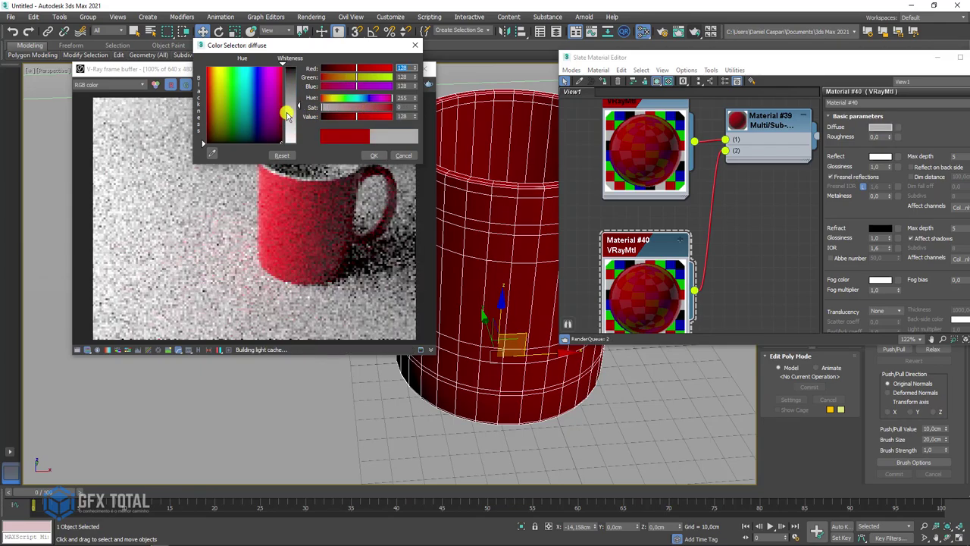
{"action": "left_click", "coordinate": [374, 155]}
{"action": "mouse_move", "coordinate": [449, 260]}
{"action": "middle_mouse_down", "text": "alt"}
{"action": "mouse_move", "coordinate": [492, 267]}
{"action": "mouse_move", "coordinate": [494, 250]}
{"action": "middle_mouse_up", "text": "alt"}
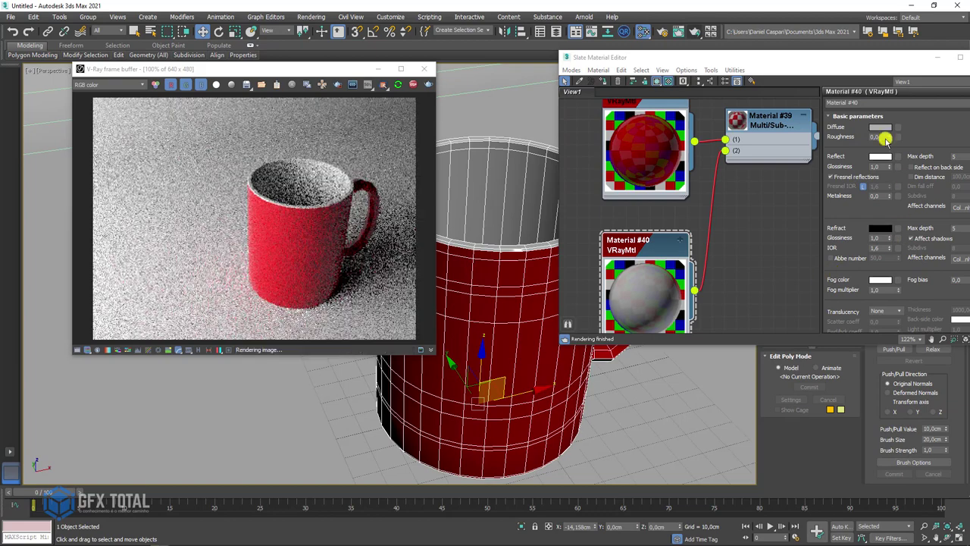
{"action": "left_click", "coordinate": [879, 126]}
{"action": "left_click_drag", "start_coordinate": [364, 116], "coordinate": [392, 116]}
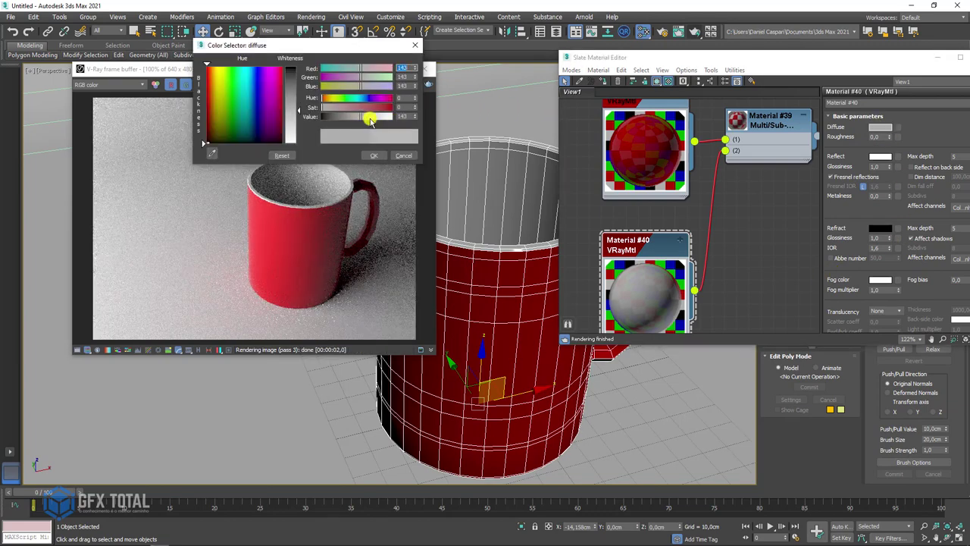
{"action": "left_click", "coordinate": [375, 155]}
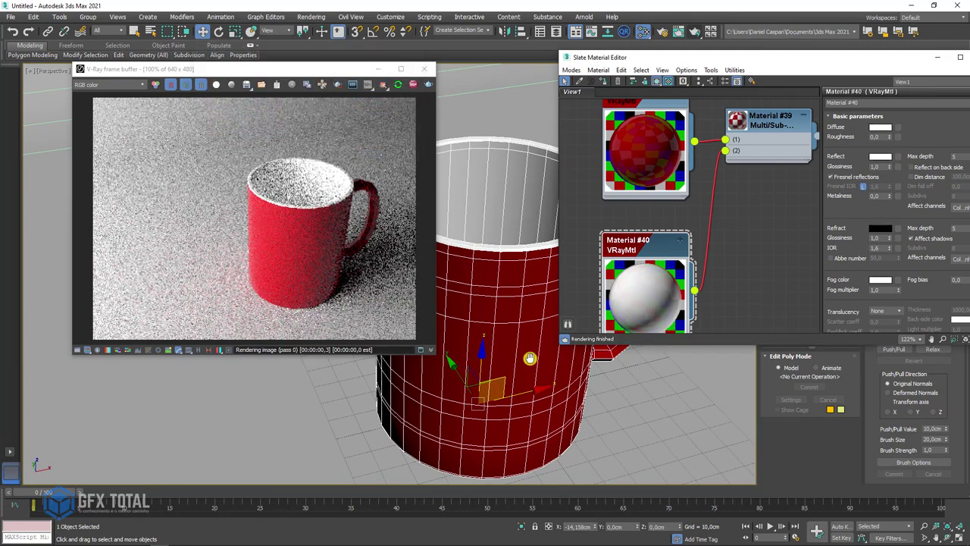
Check the white interior from above, stop the interactive render, and switch to the browser.
{"action": "mouse_move", "coordinate": [530, 358]}
{"action": "middle_mouse_down", "text": "alt"}
{"action": "mouse_move", "coordinate": [484, 392]}
{"action": "mouse_move", "coordinate": [486, 310]}
{"action": "mouse_move", "coordinate": [497, 286]}
{"action": "middle_mouse_up", "text": "alt"}
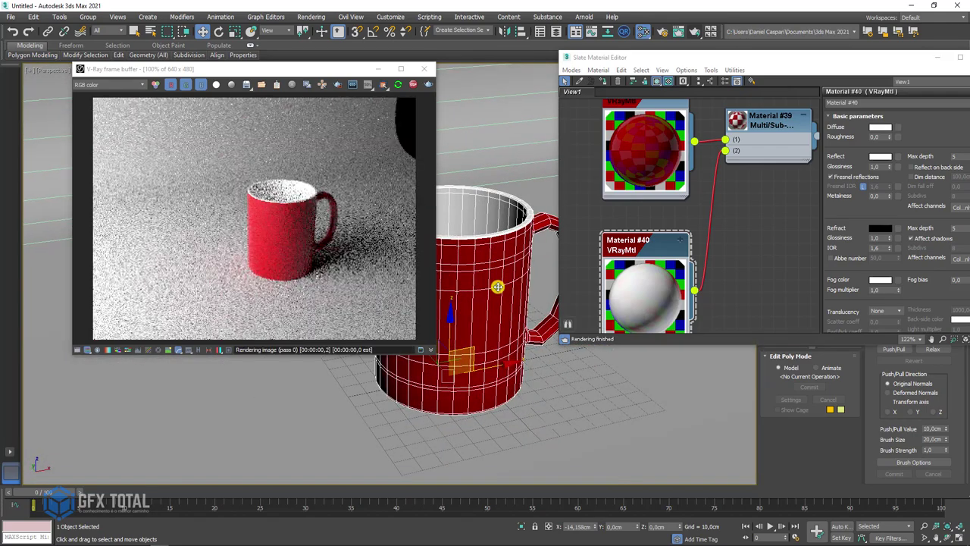
{"action": "left_click", "coordinate": [412, 85]}
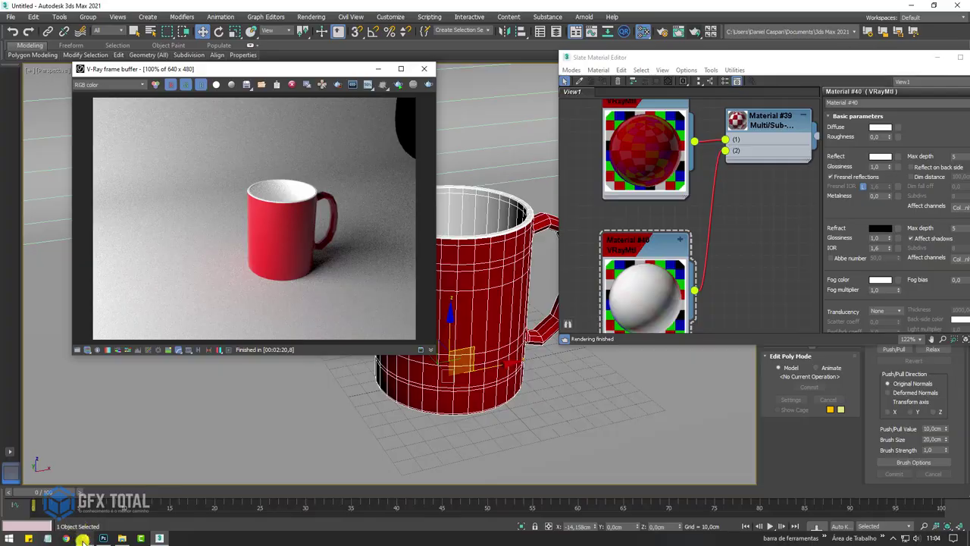
{"action": "left_click", "coordinate": [83, 539]}
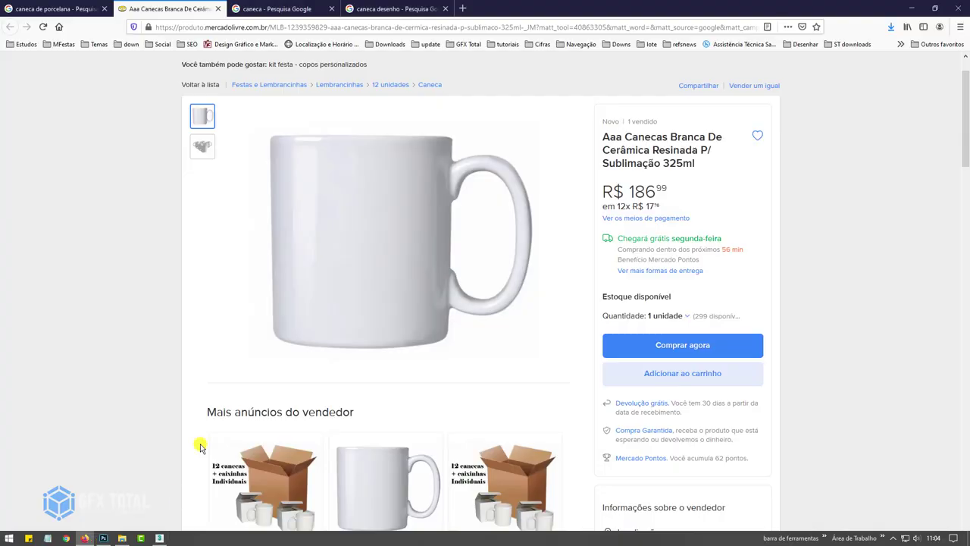
Look at the green 1-Up mushroom and Squirtle mug reference images, then switch to Photoshop.
{"action": "left_click", "coordinate": [276, 11]}
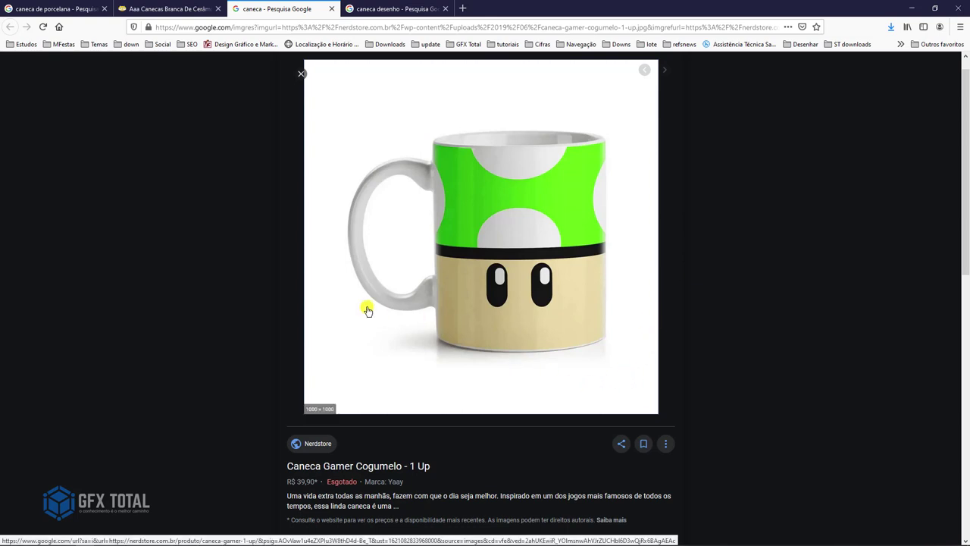
{"action": "left_click", "coordinate": [394, 9]}
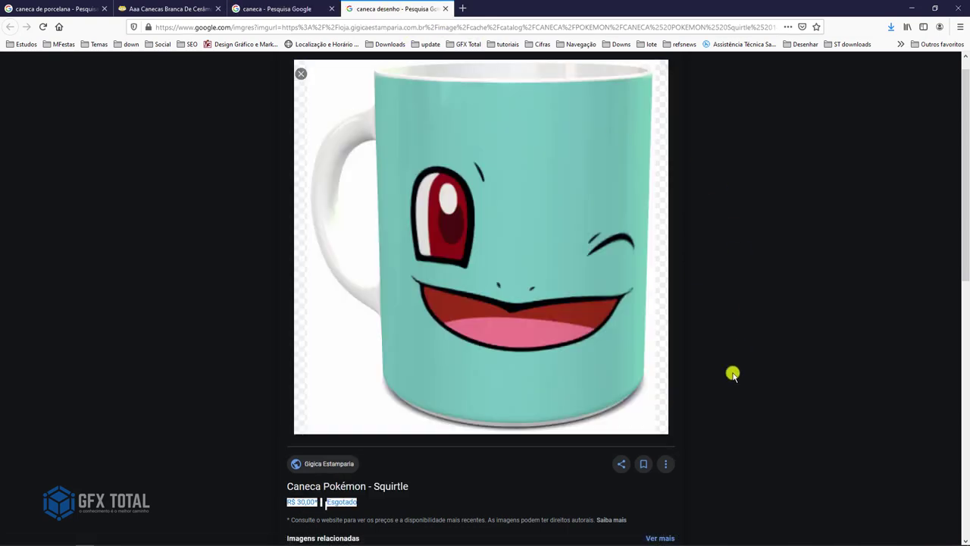
{"action": "left_click", "coordinate": [432, 491]}
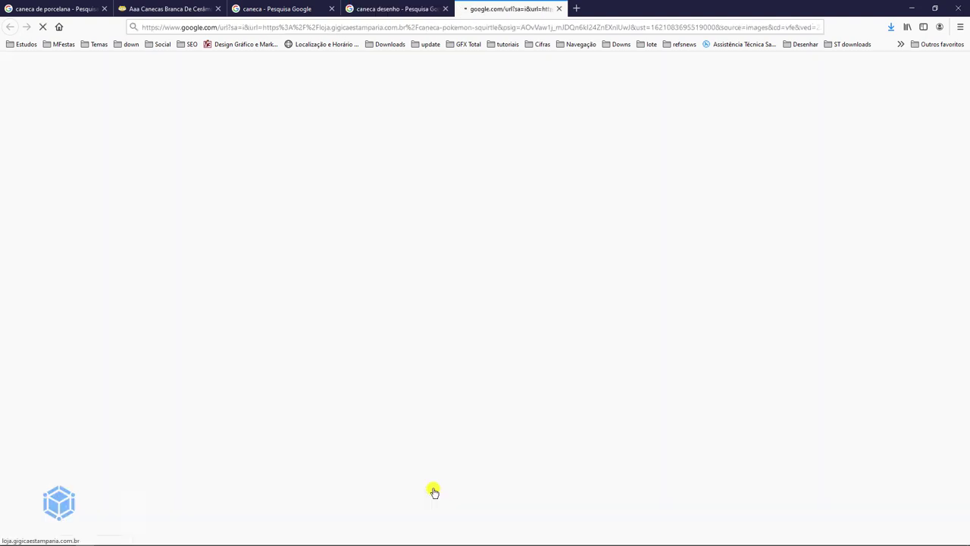
{"action": "middle_click", "coordinate": [497, 13]}
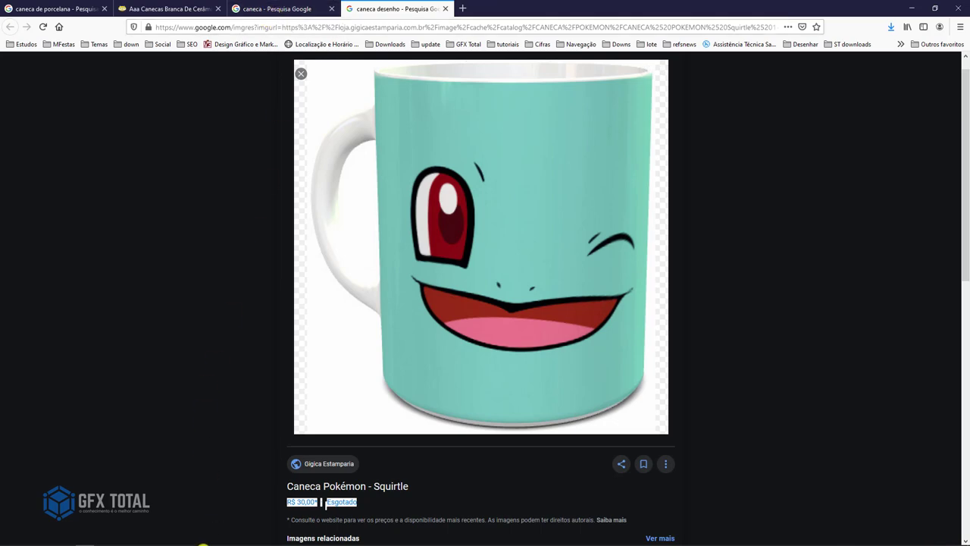
{"action": "left_click", "coordinate": [102, 538]}
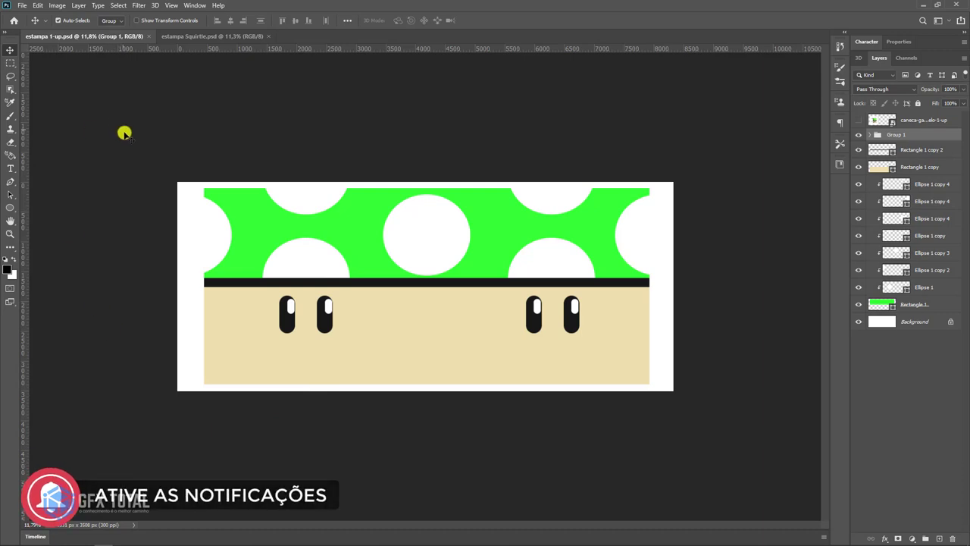
View the estampa Squirtle.psd print, then return to 3ds Max's material node view.
{"action": "left_click", "coordinate": [204, 36]}
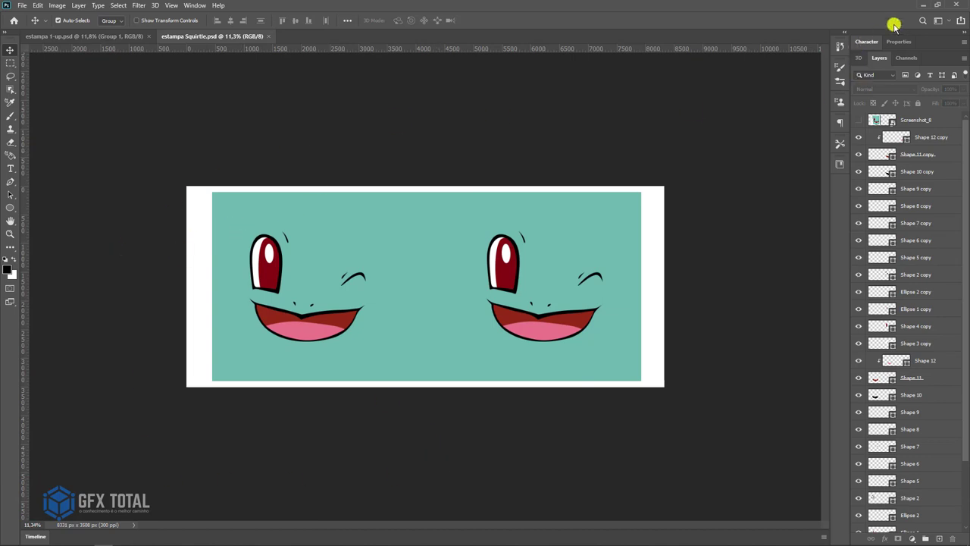
{"action": "left_click", "coordinate": [920, 6]}
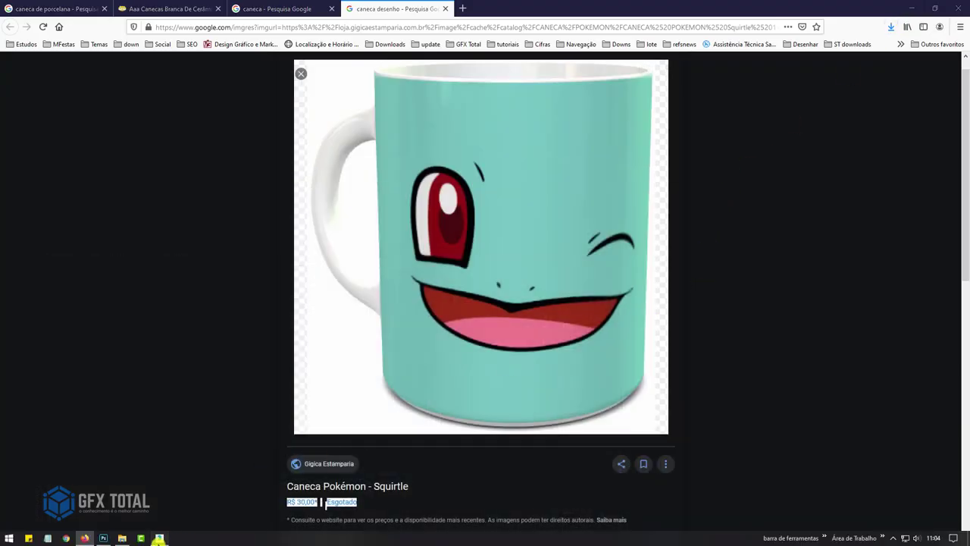
{"action": "left_click", "coordinate": [163, 537]}
{"action": "middle_click_drag", "start_coordinate": [656, 218], "coordinate": [642, 305]}
{"action": "scroll", "coordinate": [641, 306], "scroll_direction": "down", "scroll_amount": 2}
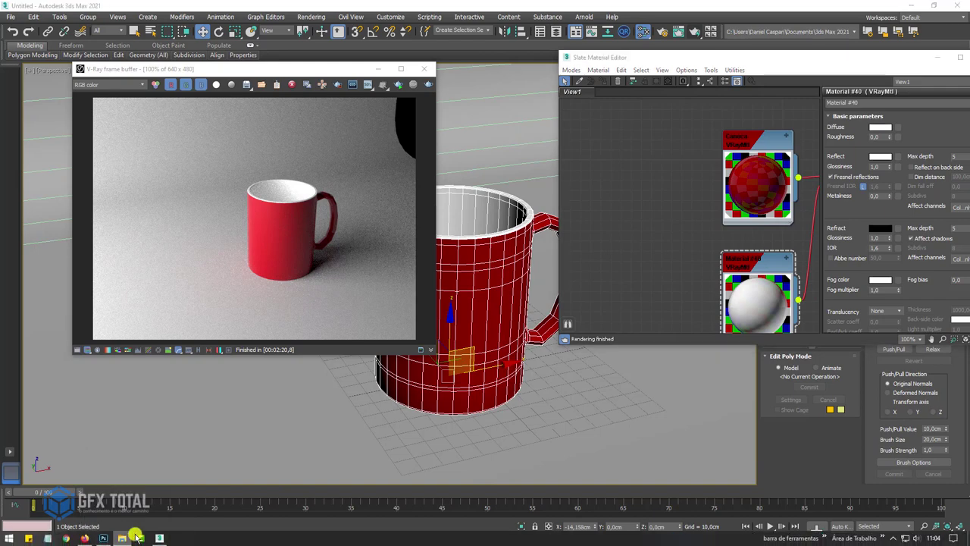
Drag estampa 1-up and estampa Squirtle from the Texturas folder into Slate as bitmap nodes.
{"action": "left_click", "coordinate": [127, 536]}
{"action": "double_click", "coordinate": [258, 191]}
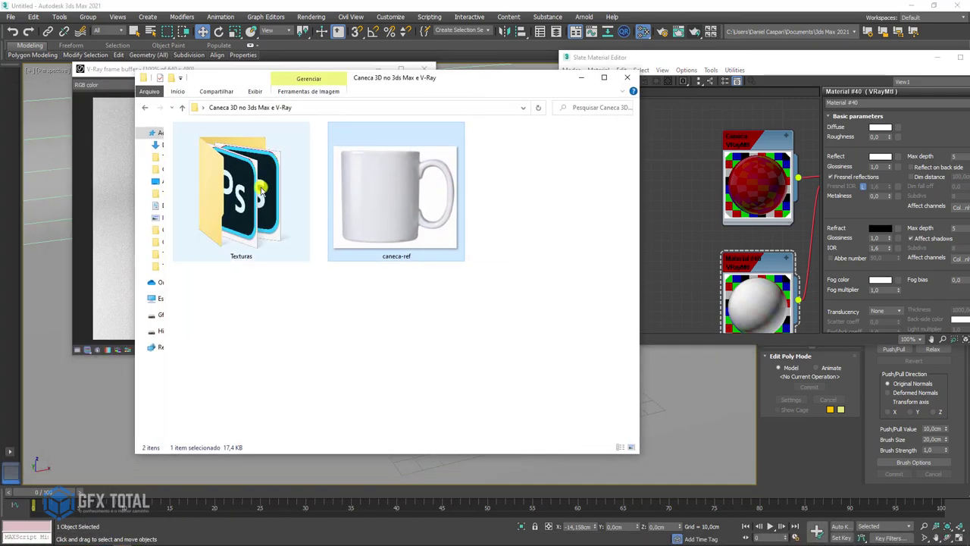
{"action": "left_click_drag", "start_coordinate": [430, 277], "coordinate": [189, 135]}
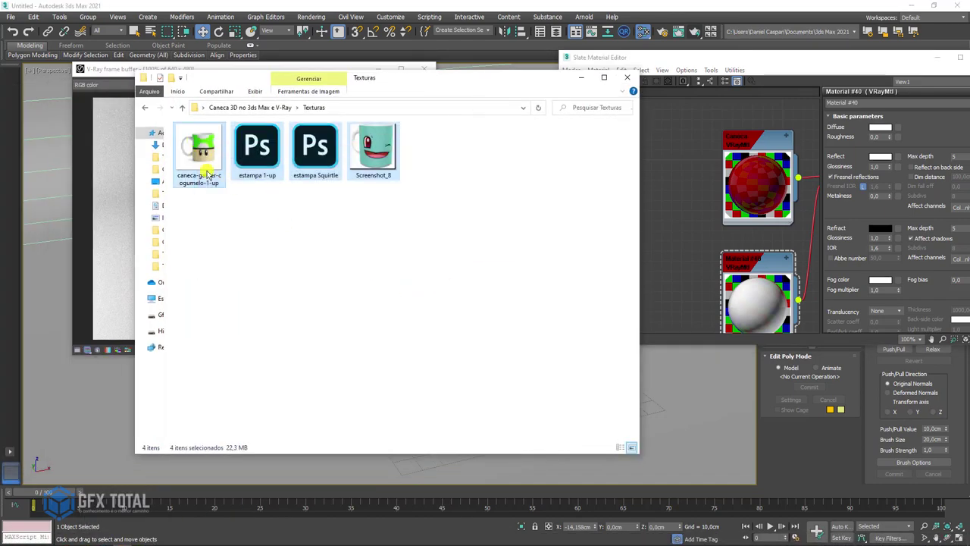
{"action": "left_click", "coordinate": [357, 170]}
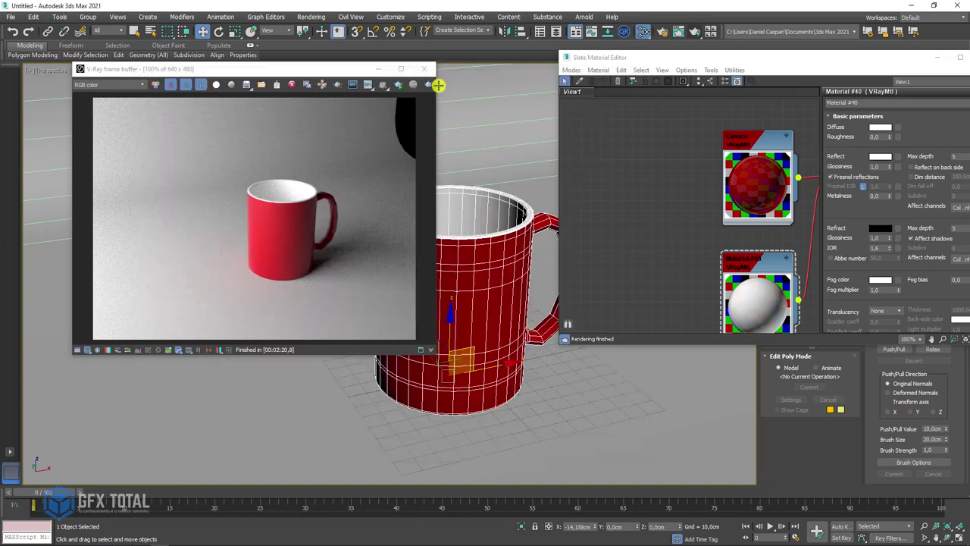
{"action": "key", "text": "alt+Tab"}
{"action": "key", "text": "alt+Tab"}
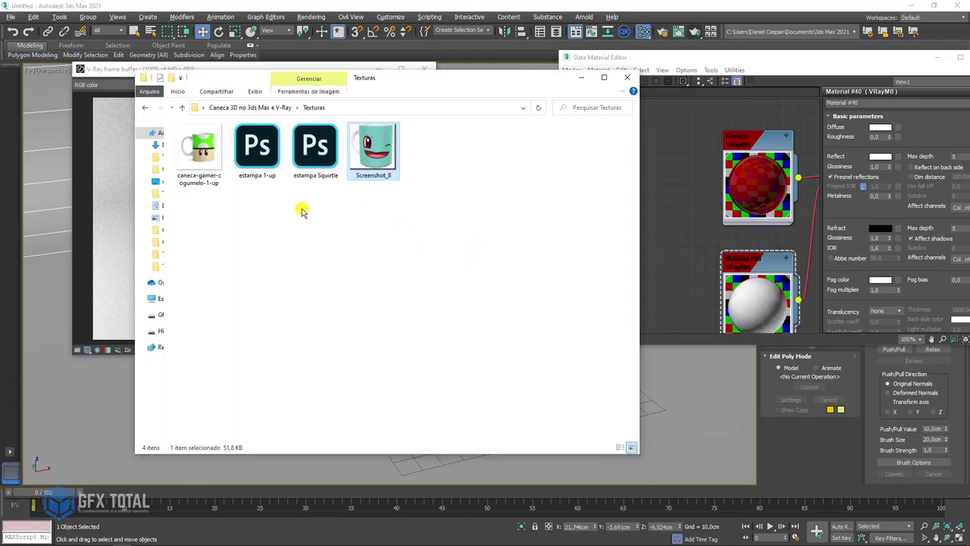
{"action": "left_click", "coordinate": [258, 157]}
{"action": "mouse_move", "coordinate": [259, 150]}
{"action": "left_mouse_down"}
{"action": "mouse_move", "coordinate": [314, 242]}
{"action": "mouse_move", "coordinate": [678, 178]}
{"action": "mouse_move", "coordinate": [658, 155]}
{"action": "left_mouse_up"}
{"action": "left_click_drag", "start_coordinate": [524, 89], "coordinate": [364, 100]}
{"action": "left_click_drag", "start_coordinate": [160, 160], "coordinate": [617, 234]}
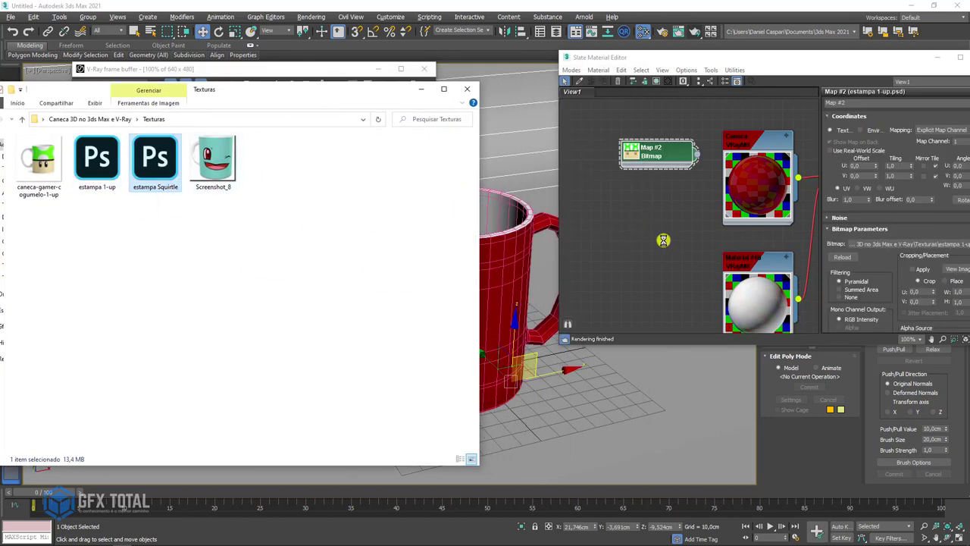
Arrange the Map #2 and Map #3 nodes and wire Map #2 into Caneca's Diffuse map.
{"action": "left_click", "coordinate": [469, 90]}
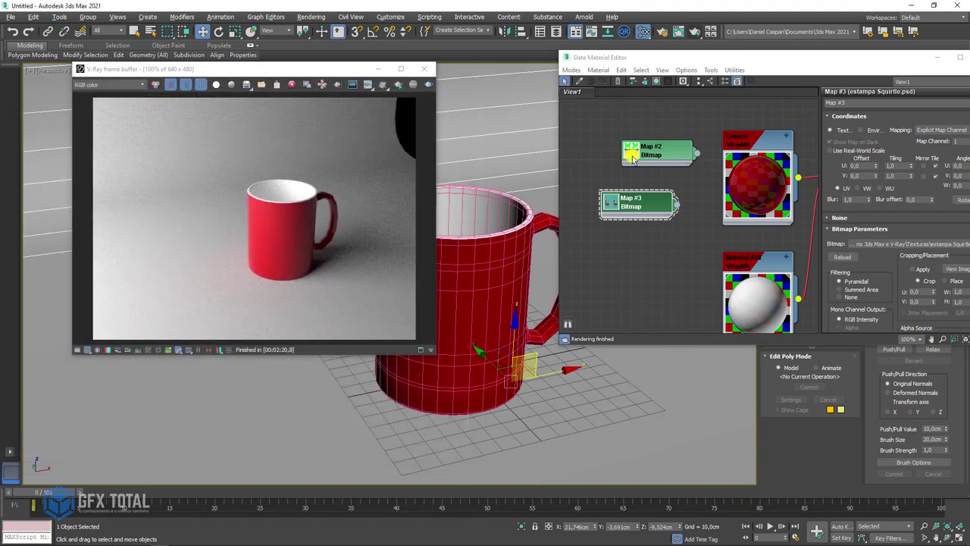
{"action": "double_click", "coordinate": [644, 152]}
{"action": "left_click_drag", "start_coordinate": [667, 161], "coordinate": [633, 123]}
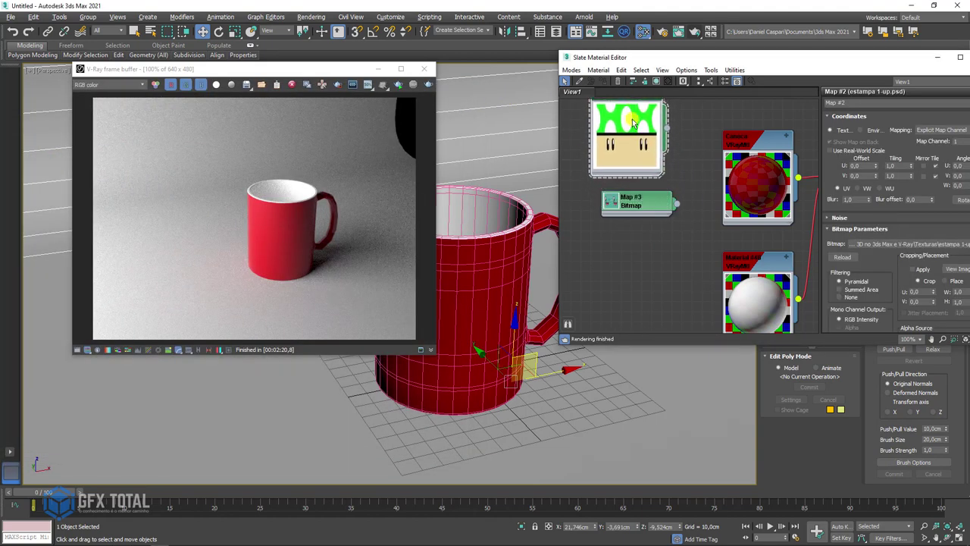
{"action": "double_click", "coordinate": [613, 206]}
{"action": "middle_click_drag", "start_coordinate": [661, 194], "coordinate": [640, 257]}
{"action": "mouse_move", "coordinate": [603, 154]}
{"action": "left_mouse_down"}
{"action": "mouse_move", "coordinate": [645, 153]}
{"action": "mouse_move", "coordinate": [615, 136]}
{"action": "mouse_move", "coordinate": [603, 154]}
{"action": "left_mouse_up"}
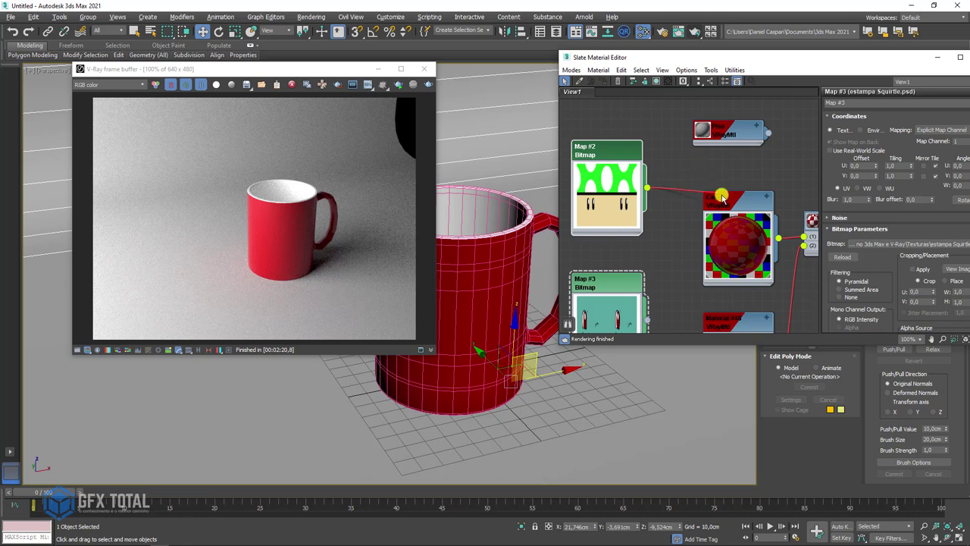
{"action": "left_click_drag", "start_coordinate": [676, 170], "coordinate": [701, 286]}
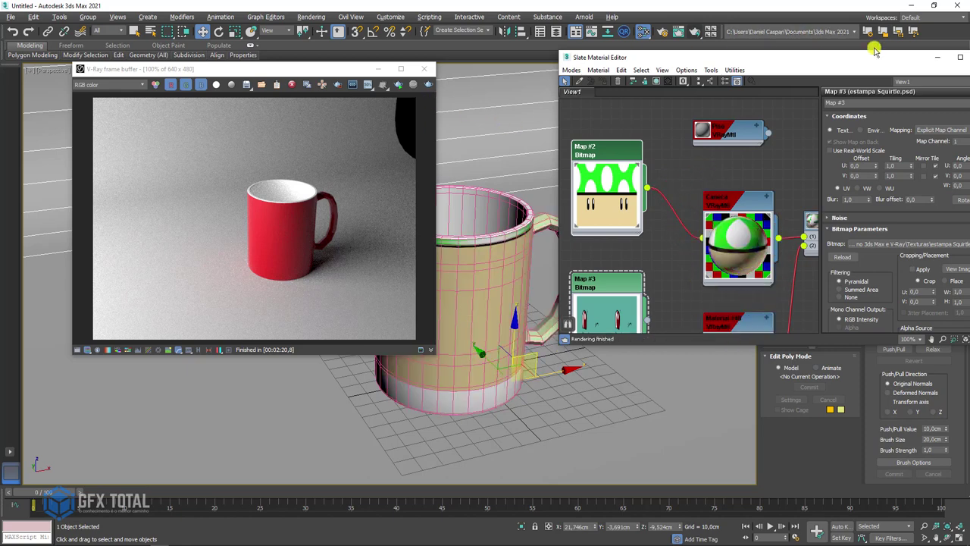
{"action": "left_click_drag", "start_coordinate": [933, 63], "coordinate": [838, 64]}
Minimize Slate, close the V-Ray frame buffer, and select Edit Poly in the caneca stack.
{"action": "left_click", "coordinate": [839, 59]}
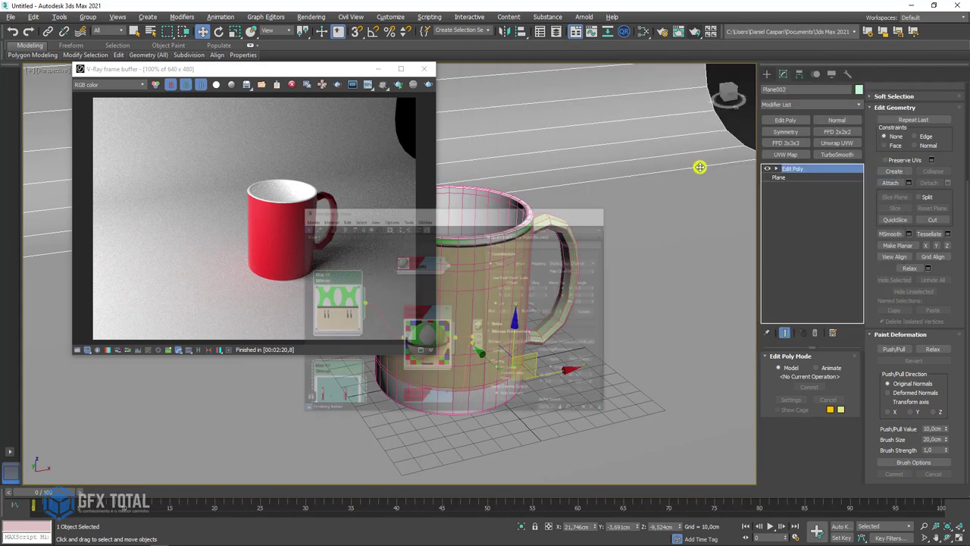
{"action": "middle_click_drag", "start_coordinate": [700, 166], "coordinate": [533, 187], "text": "alt"}
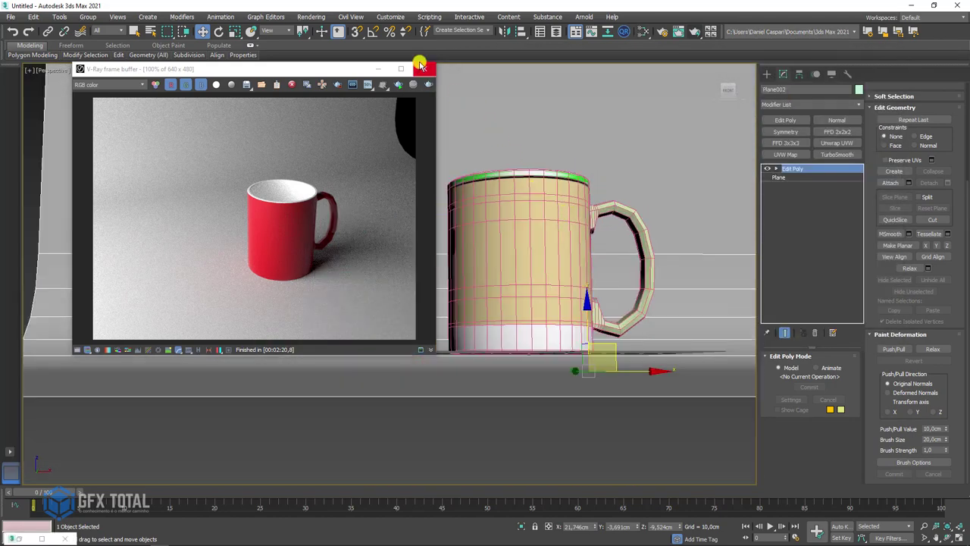
{"action": "left_click", "coordinate": [424, 69]}
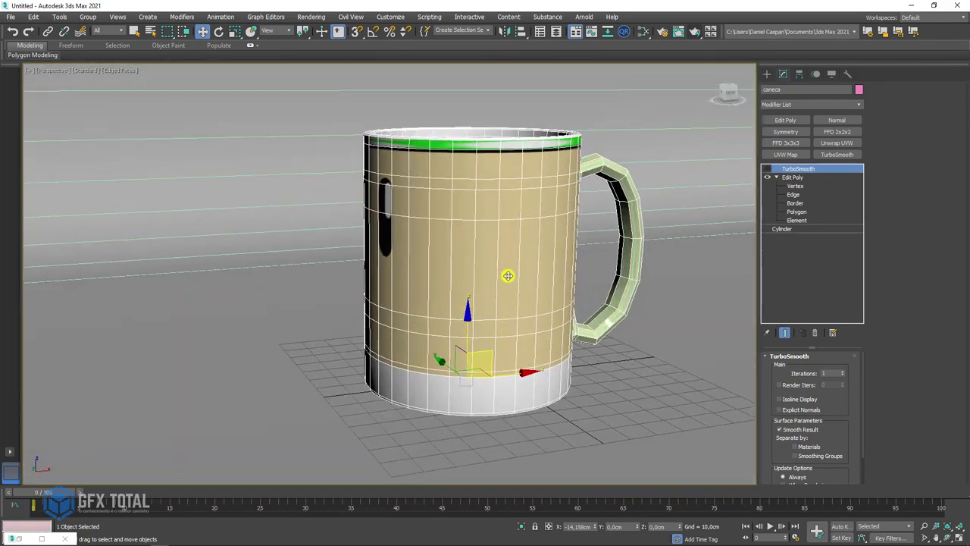
{"action": "left_click_drag", "start_coordinate": [491, 261], "coordinate": [510, 288]}
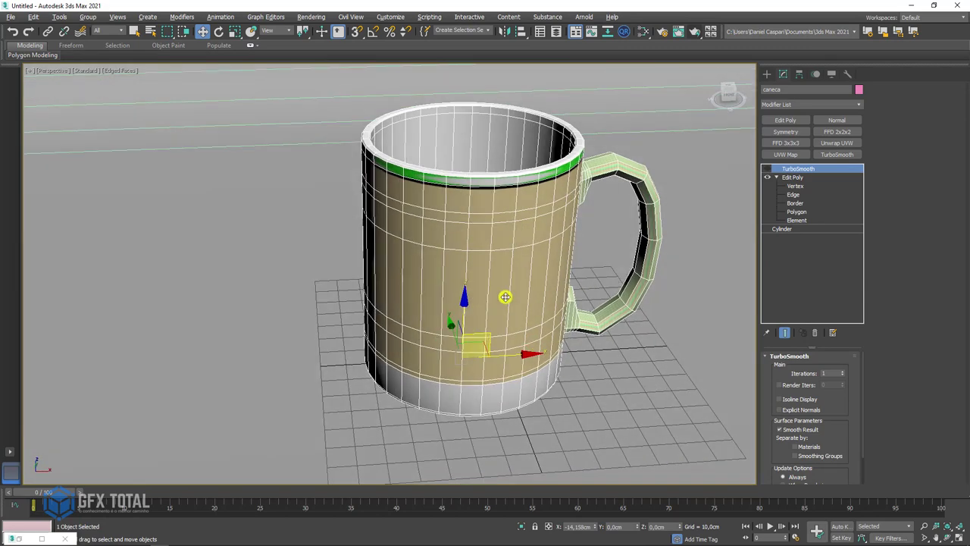
{"action": "left_click", "coordinate": [793, 178]}
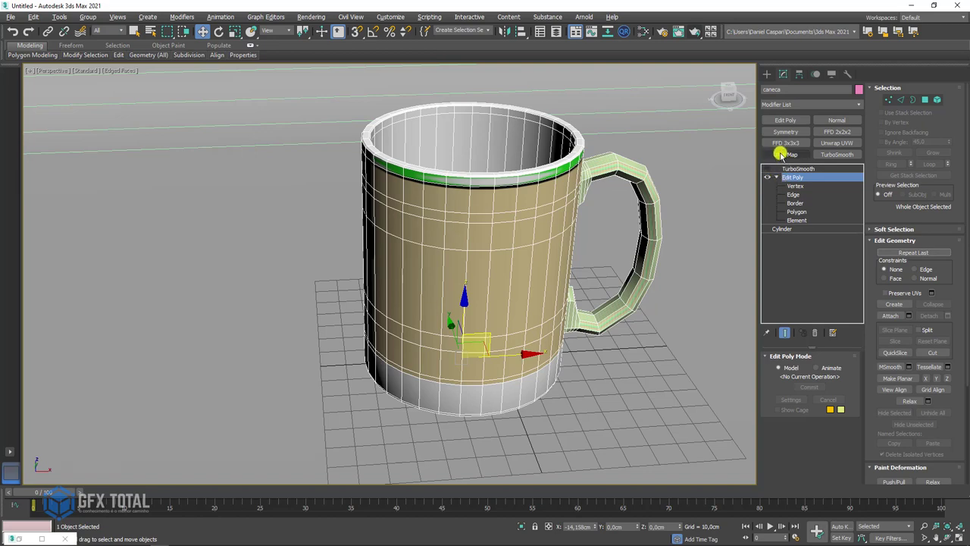
Add a UVW Map modifier to the mug and set its mapping to Cylindrical.
{"action": "left_click", "coordinate": [785, 155]}
{"action": "middle_click_drag", "start_coordinate": [547, 288], "coordinate": [540, 267], "text": "alt"}
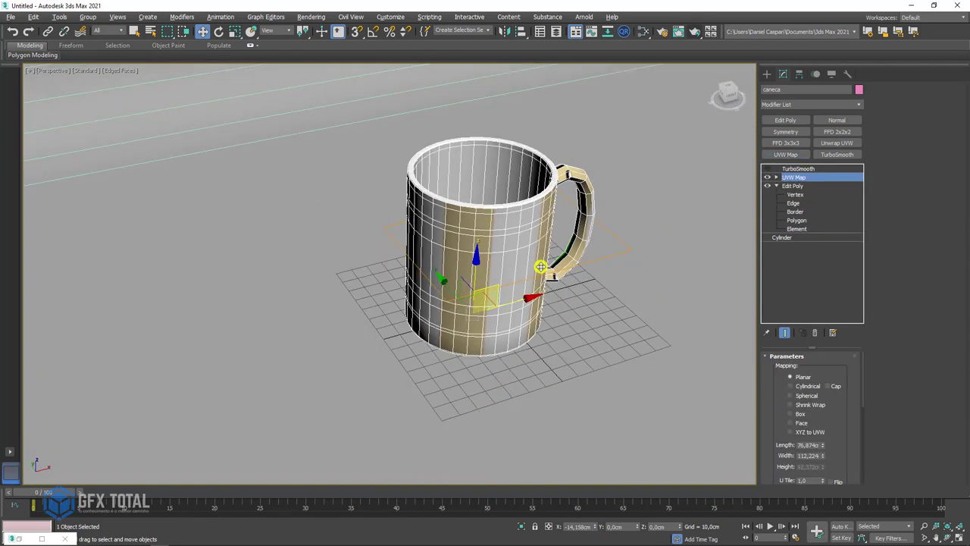
{"action": "key", "text": "F3"}
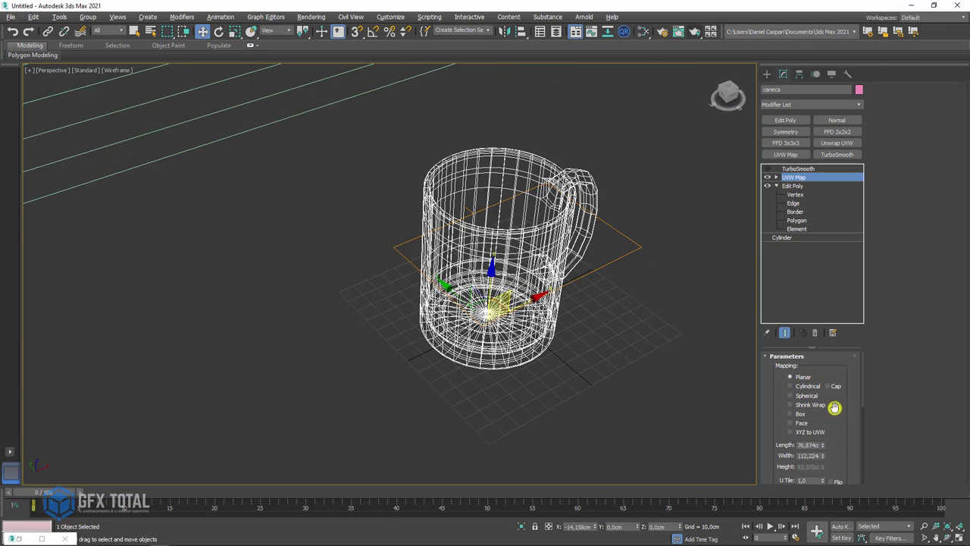
{"action": "left_click", "coordinate": [800, 385]}
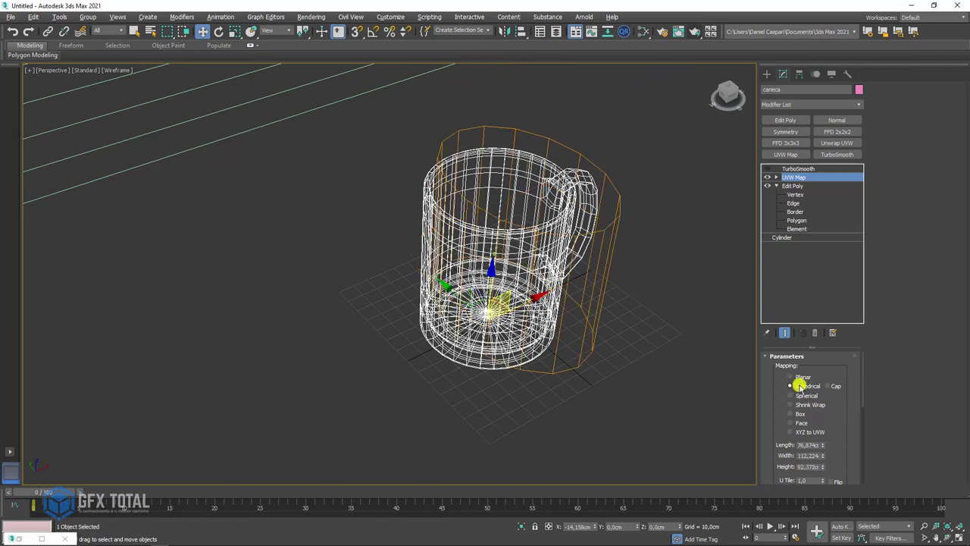
{"action": "scroll", "coordinate": [645, 281], "scroll_direction": "up", "scroll_amount": 2}
{"action": "scroll", "coordinate": [645, 282], "scroll_direction": "up", "scroll_amount": 2}
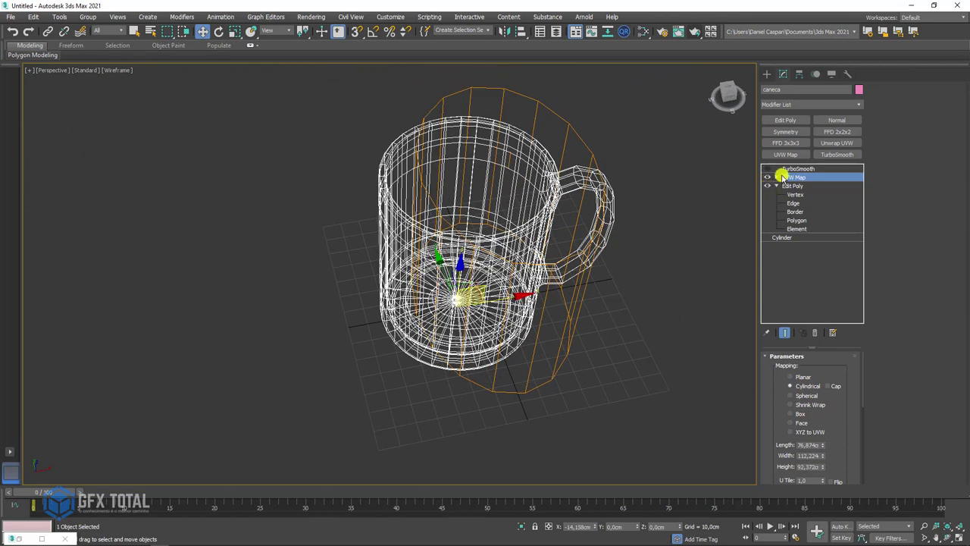
Set the mapping gizmo's Length and Width to 100 cm and slide it sideways along X.
{"action": "left_click", "coordinate": [777, 178]}
{"action": "left_click", "coordinate": [795, 186]}
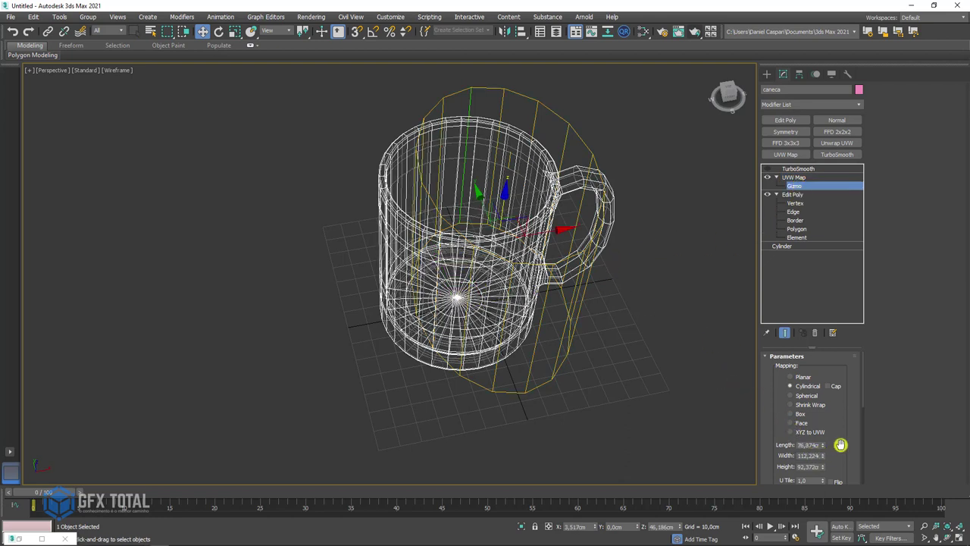
{"action": "left_click_drag", "start_coordinate": [840, 445], "coordinate": [825, 390]}
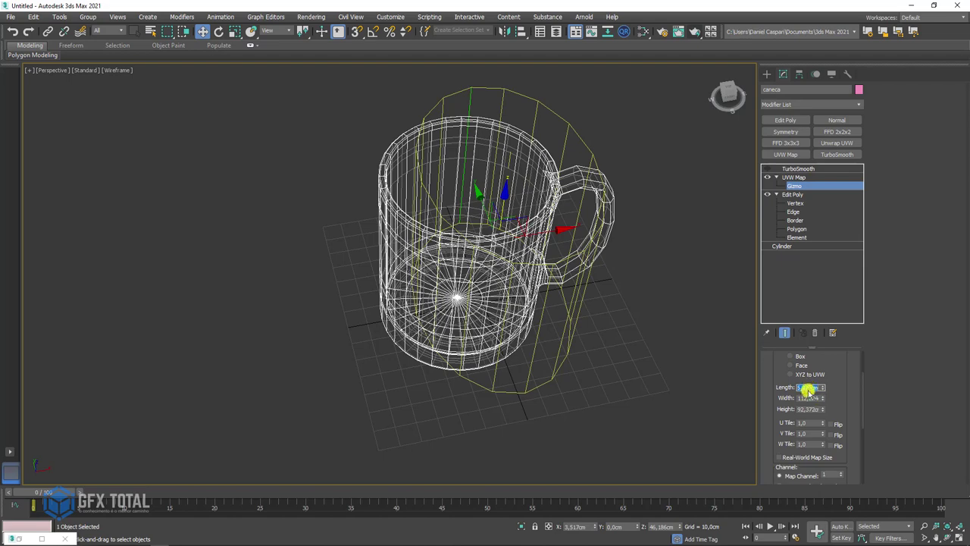
{"action": "left_click", "coordinate": [808, 397]}
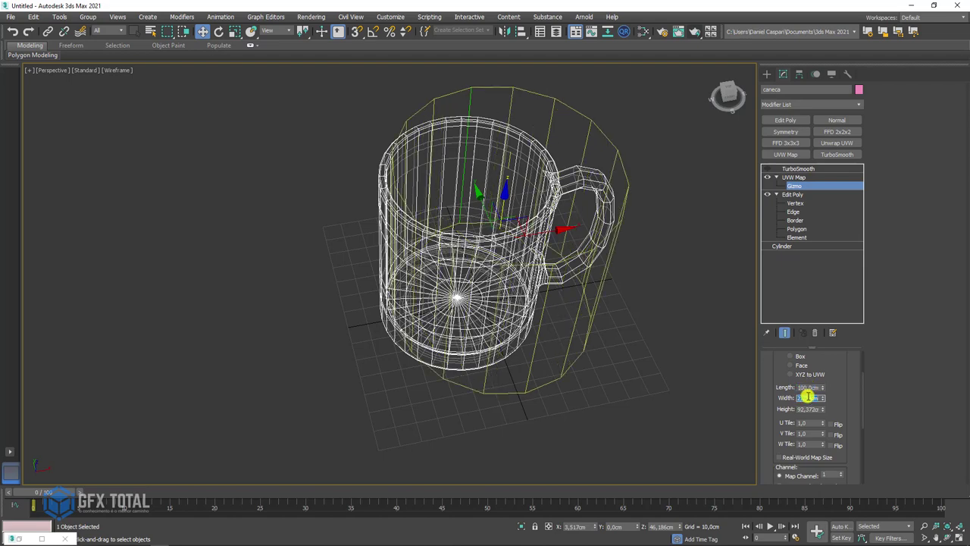
{"action": "type", "text": "100"}
{"action": "key", "text": "Return"}
{"action": "mouse_move", "coordinate": [582, 275]}
{"action": "middle_mouse_down", "text": "alt"}
{"action": "mouse_move", "coordinate": [568, 249]}
{"action": "mouse_move", "coordinate": [558, 256]}
{"action": "middle_mouse_up", "text": "alt"}
{"action": "left_click_drag", "start_coordinate": [557, 238], "coordinate": [520, 241]}
{"action": "key", "text": "F3"}
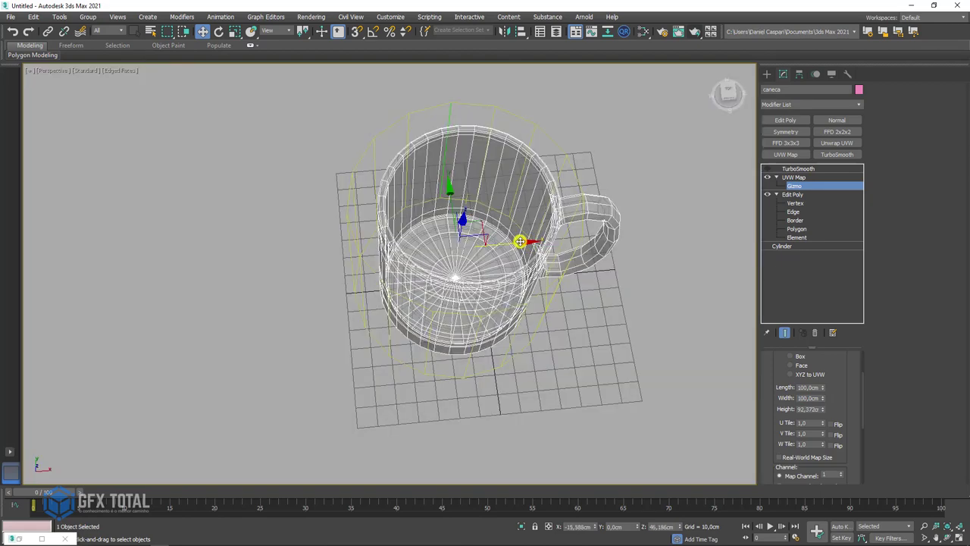
{"action": "middle_click_drag", "start_coordinate": [522, 250], "coordinate": [500, 241], "text": "alt"}
{"action": "key", "text": "F3"}
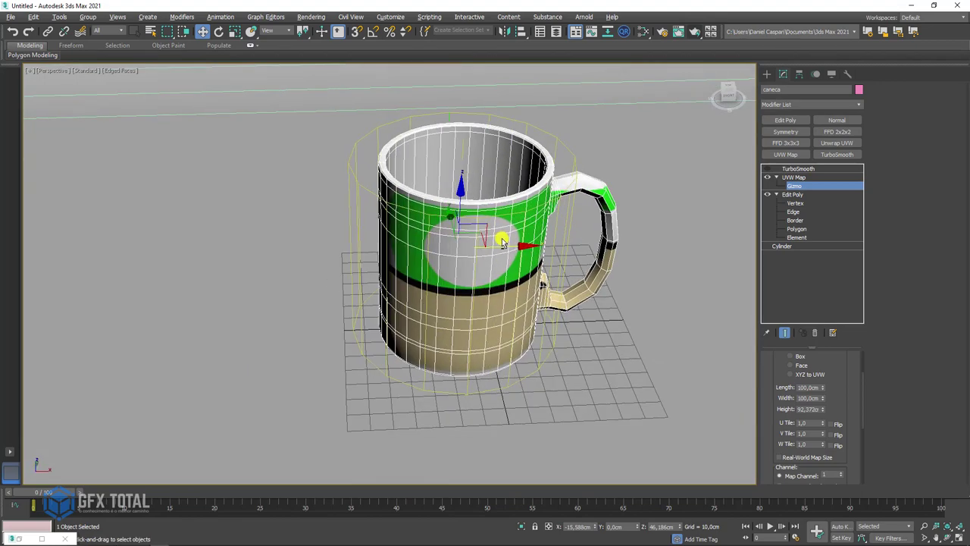
{"action": "mouse_move", "coordinate": [509, 243]}
{"action": "left_mouse_down"}
{"action": "mouse_move", "coordinate": [675, 243]}
{"action": "mouse_move", "coordinate": [176, 234]}
{"action": "mouse_move", "coordinate": [538, 234]}
{"action": "left_mouse_up"}
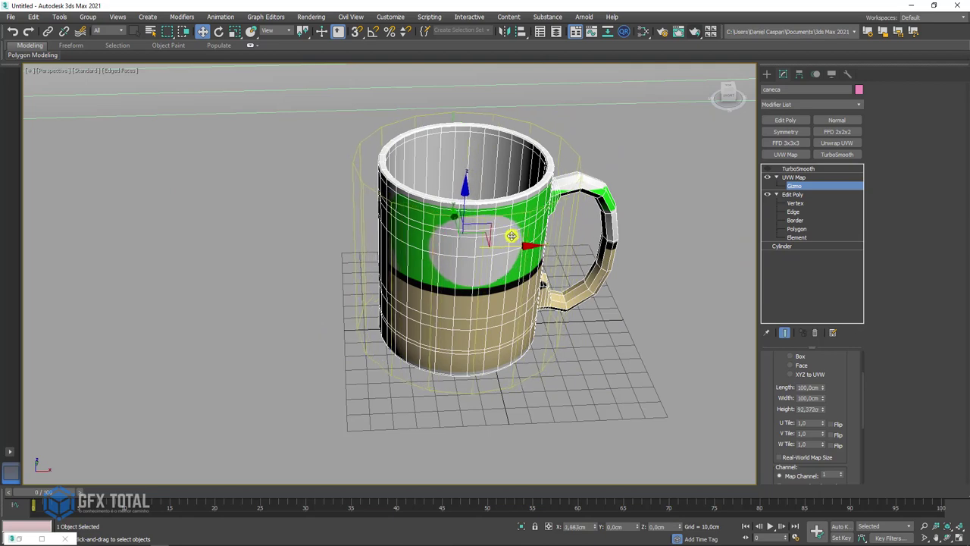
{"action": "middle_click_drag", "start_coordinate": [511, 235], "coordinate": [510, 269], "text": "alt"}
{"action": "key", "text": "e"}
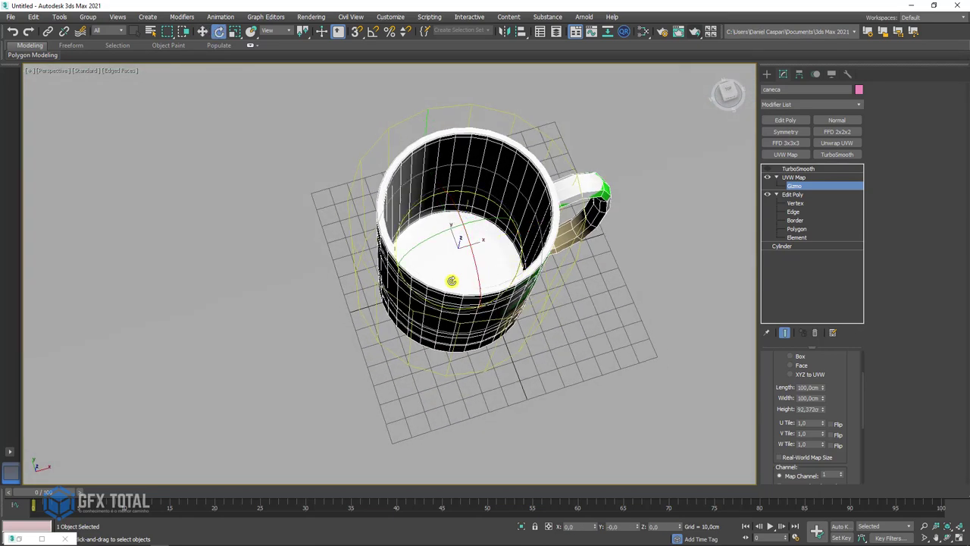
{"action": "key", "text": "r"}
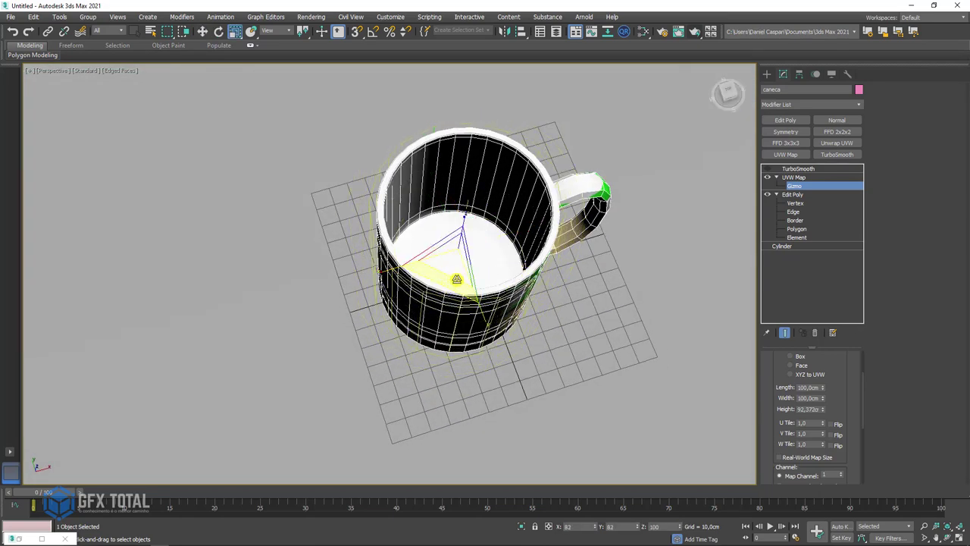
{"action": "key", "text": "w"}
{"action": "middle_click_drag", "start_coordinate": [459, 278], "coordinate": [443, 214], "text": "alt"}
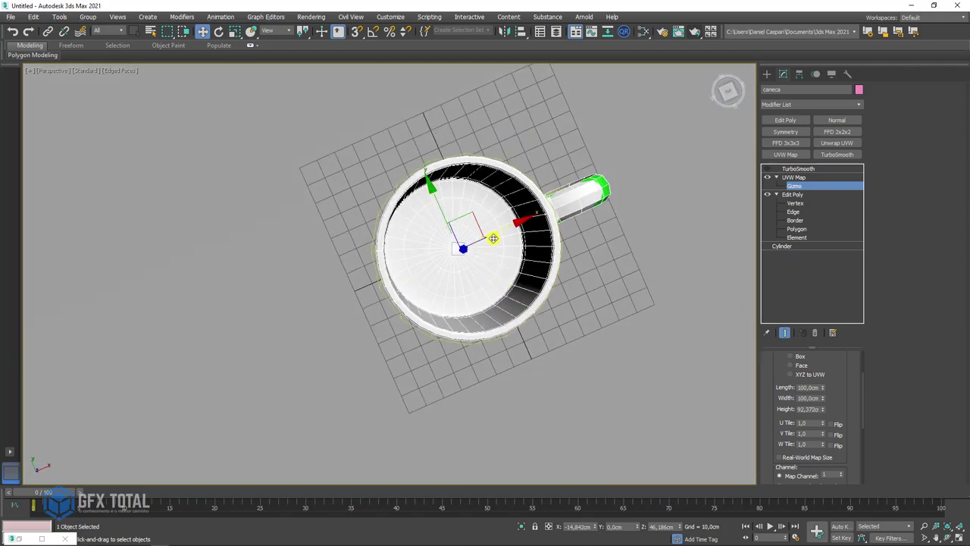
{"action": "mouse_move", "coordinate": [493, 238]}
{"action": "middle_mouse_down", "text": "alt"}
{"action": "mouse_move", "coordinate": [466, 208]}
{"action": "mouse_move", "coordinate": [461, 260]}
{"action": "mouse_move", "coordinate": [480, 253]}
{"action": "mouse_move", "coordinate": [502, 284]}
{"action": "mouse_move", "coordinate": [485, 273]}
{"action": "mouse_move", "coordinate": [461, 284]}
{"action": "mouse_move", "coordinate": [582, 283]}
{"action": "mouse_move", "coordinate": [472, 272]}
{"action": "mouse_move", "coordinate": [470, 298]}
{"action": "mouse_move", "coordinate": [589, 232]}
{"action": "mouse_move", "coordinate": [472, 340]}
{"action": "mouse_move", "coordinate": [662, 206]}
{"action": "middle_mouse_up", "text": "alt"}
{"action": "scroll", "coordinate": [500, 286], "scroll_direction": "down", "scroll_amount": 2}
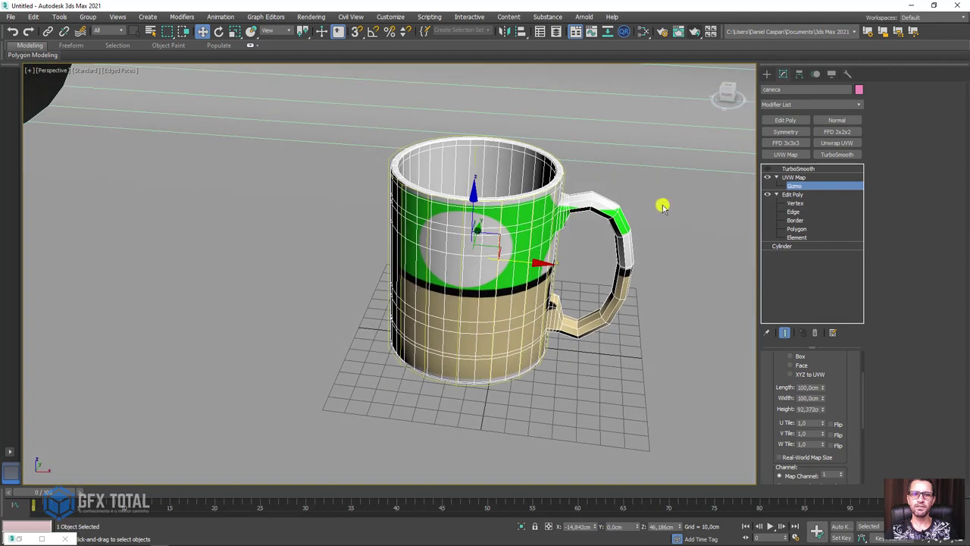
{"action": "key", "text": "e"}
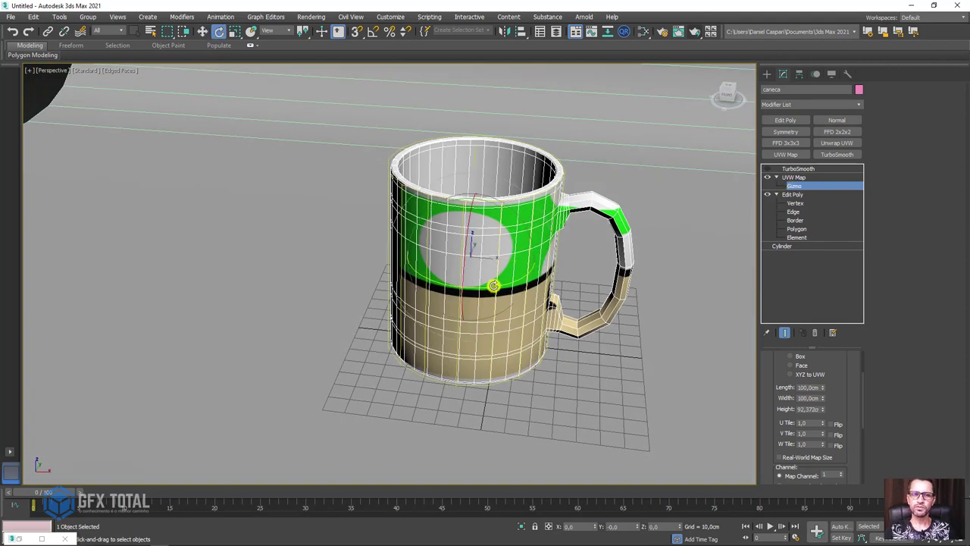
{"action": "left_click", "coordinate": [372, 31]}
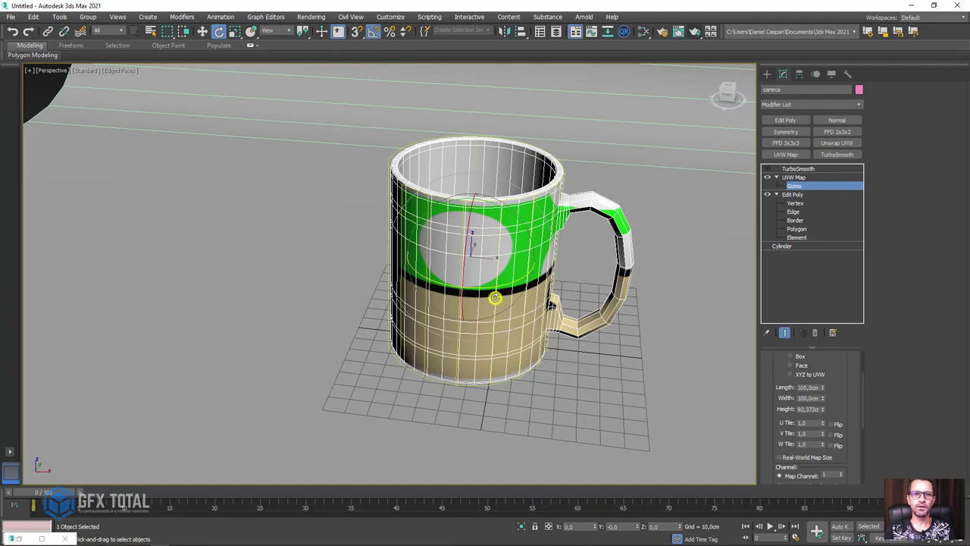
{"action": "left_click_drag", "start_coordinate": [485, 284], "coordinate": [529, 273]}
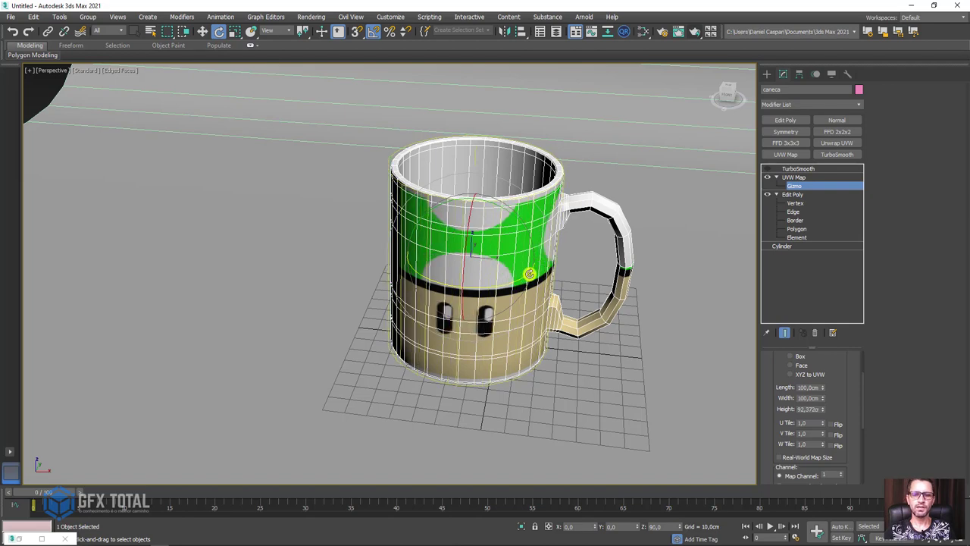
{"action": "mouse_move", "coordinate": [517, 320]}
{"action": "middle_mouse_down", "text": "alt"}
{"action": "mouse_move", "coordinate": [513, 288]}
{"action": "mouse_move", "coordinate": [462, 261]}
{"action": "middle_mouse_up", "text": "alt"}
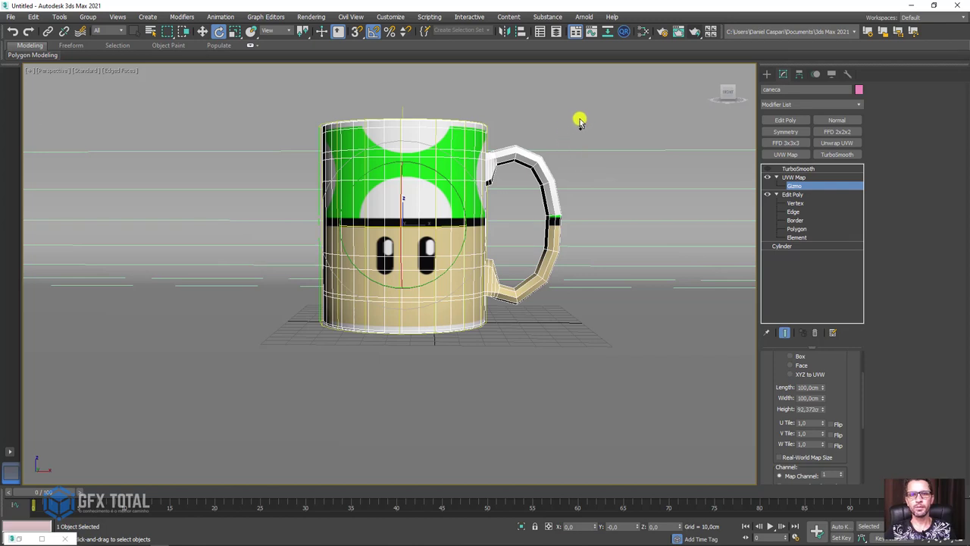
{"action": "left_click_drag", "start_coordinate": [498, 116], "coordinate": [578, 271]}
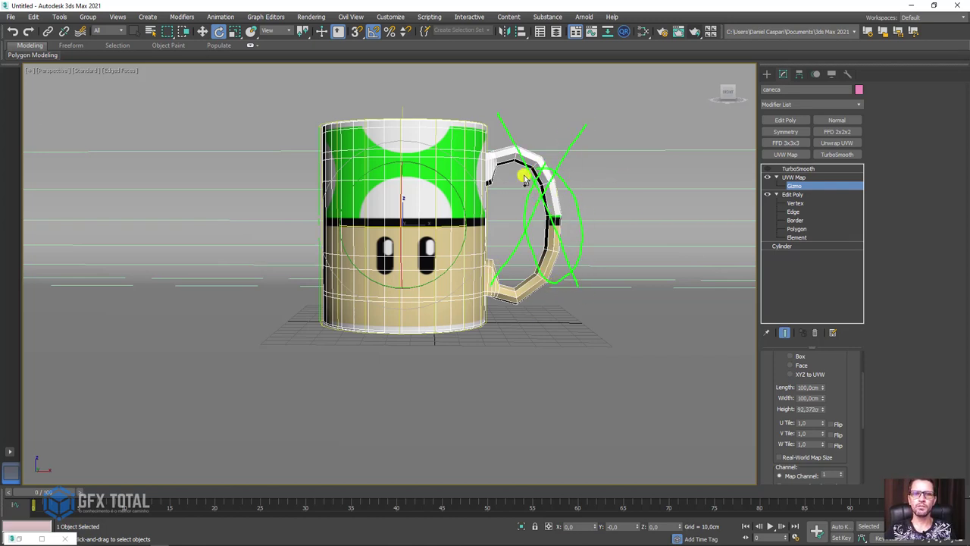
{"action": "key", "text": "Escape"}
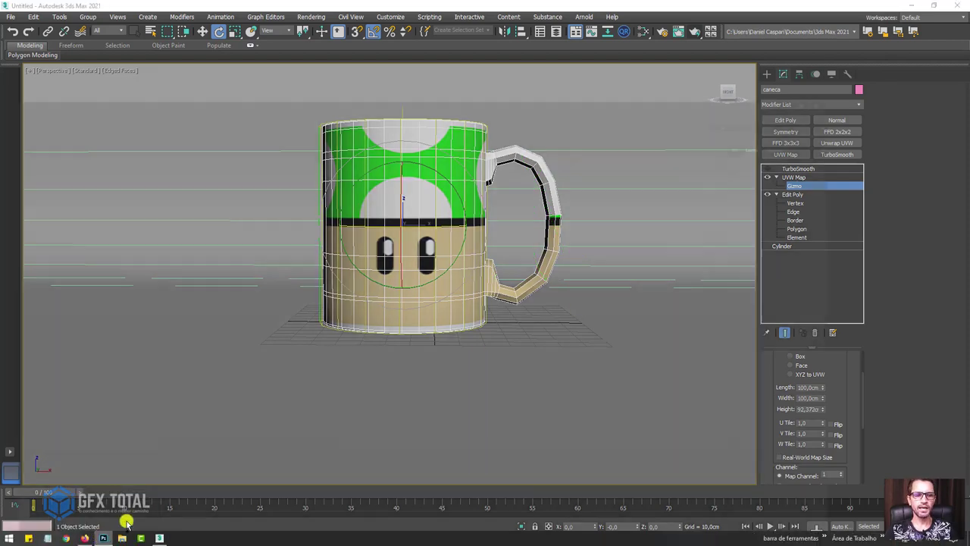
{"action": "left_click", "coordinate": [126, 519]}
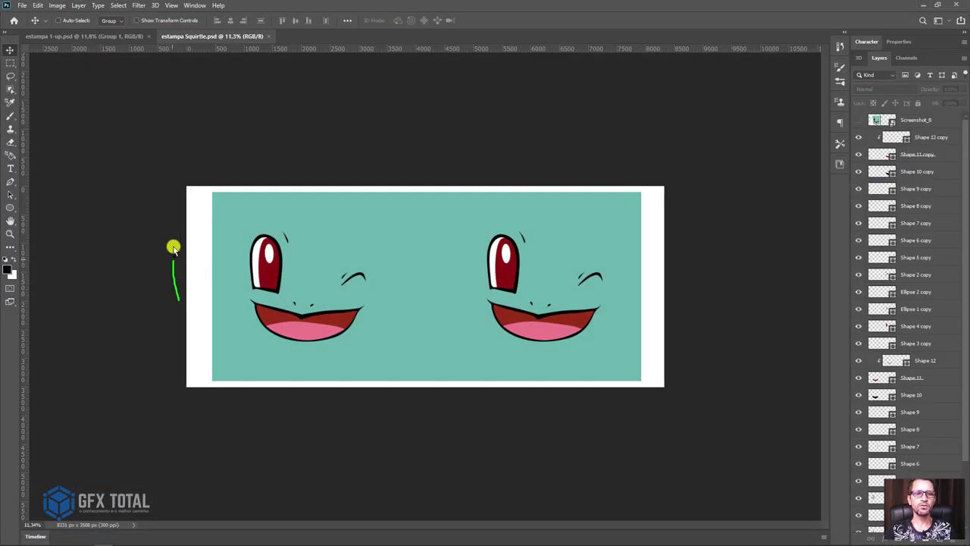
{"action": "left_click_drag", "start_coordinate": [209, 254], "coordinate": [169, 299]}
{"action": "left_click_drag", "start_coordinate": [685, 237], "coordinate": [649, 345]}
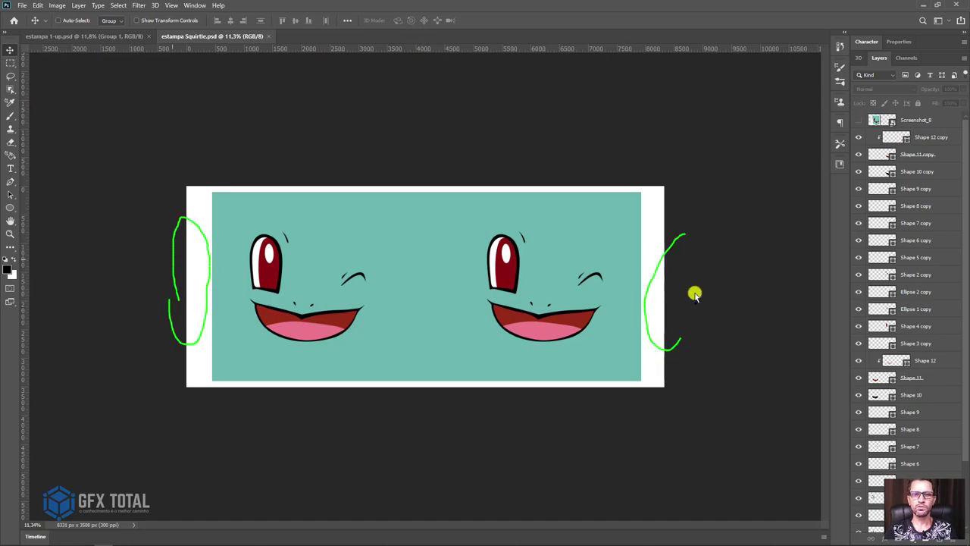
{"action": "key", "text": "Escape"}
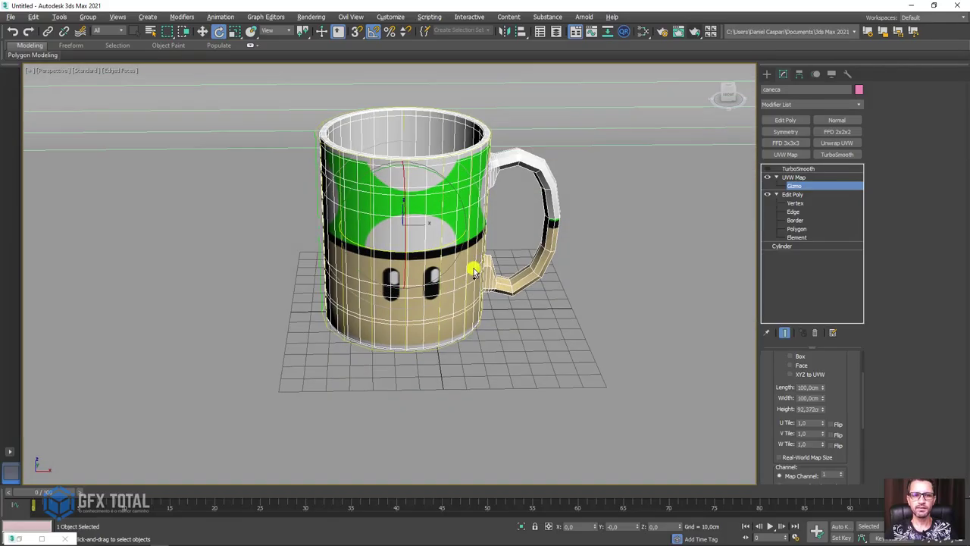
Rotate the UVW Map gizmo to -160 on Z to turn the mushroom print around the mug.
{"action": "mouse_move", "coordinate": [453, 242]}
{"action": "left_mouse_down"}
{"action": "mouse_move", "coordinate": [334, 256]}
{"action": "mouse_move", "coordinate": [350, 261]}
{"action": "left_mouse_up"}
{"action": "mouse_move", "coordinate": [399, 262]}
{"action": "middle_mouse_down", "text": "alt"}
{"action": "mouse_move", "coordinate": [438, 282]}
{"action": "mouse_move", "coordinate": [400, 253]}
{"action": "mouse_move", "coordinate": [631, 265]}
{"action": "middle_mouse_up", "text": "alt"}
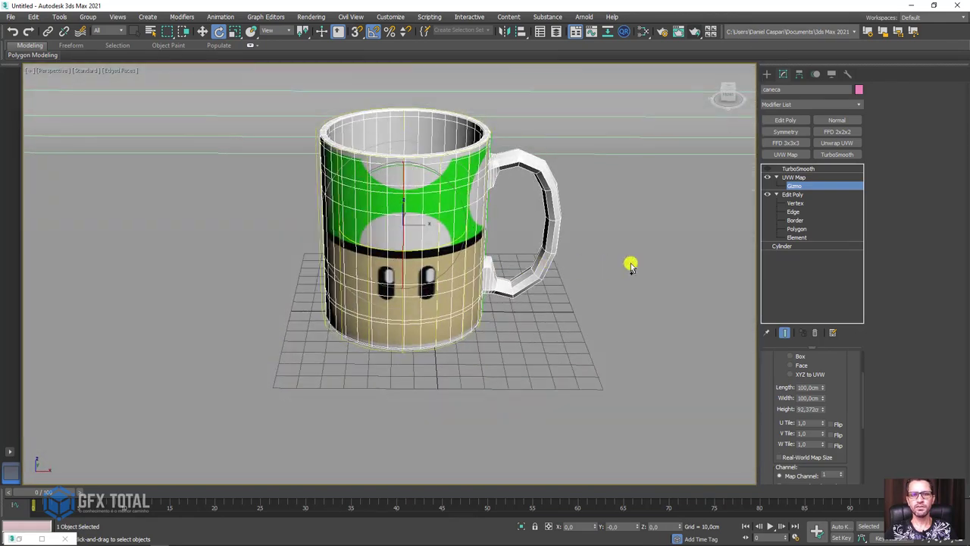
{"action": "left_click", "coordinate": [795, 176]}
Select and enable the TurboSmooth modifier so the mug and handle look rounded.
{"action": "left_click", "coordinate": [795, 168]}
{"action": "left_click", "coordinate": [766, 169]}
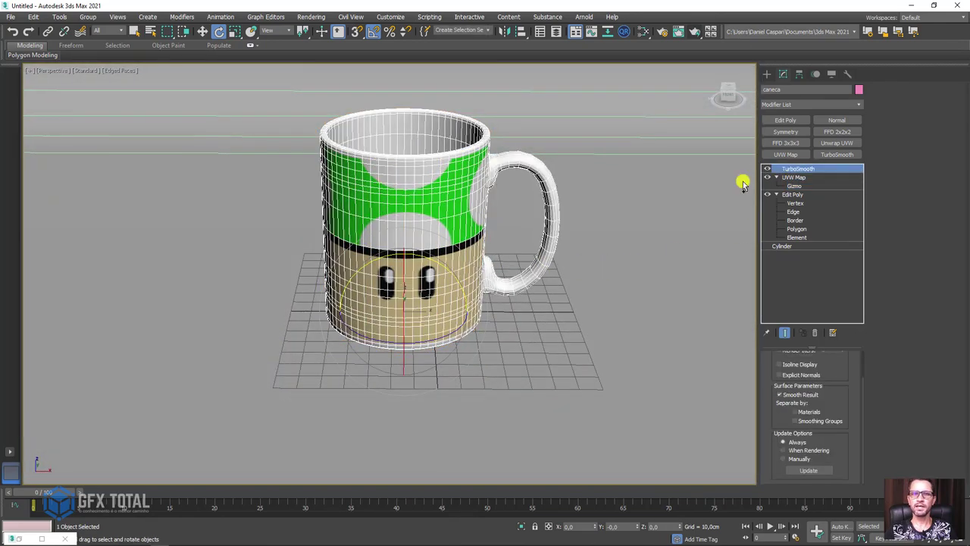
{"action": "middle_click_drag", "start_coordinate": [741, 181], "coordinate": [442, 258], "text": "alt"}
{"action": "scroll", "coordinate": [443, 260], "scroll_direction": "down", "scroll_amount": 2}
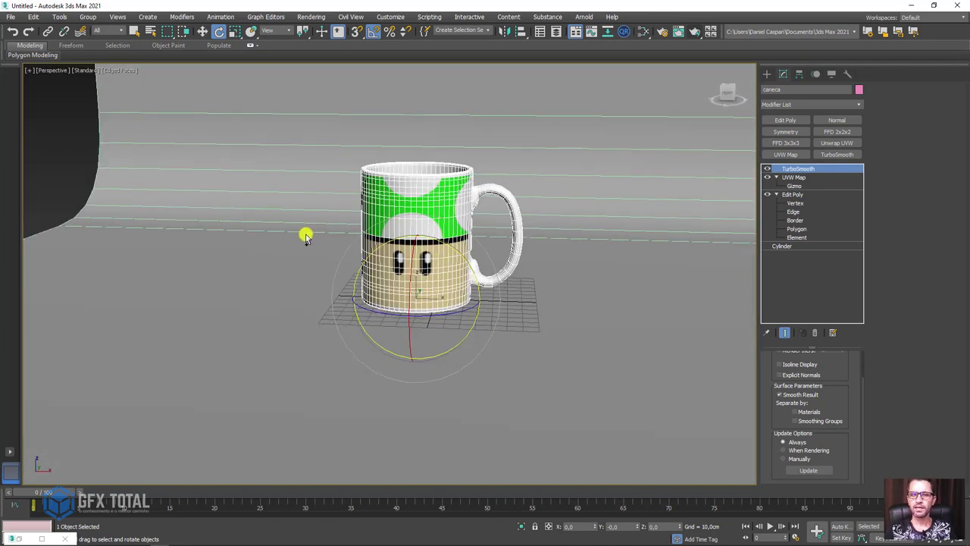
Wire the Squirtle bitmap Map #3 into the mug material's diffuse input in the Slate editor.
{"action": "left_click", "coordinate": [640, 36]}
{"action": "left_click_drag", "start_coordinate": [651, 64], "coordinate": [806, 15]}
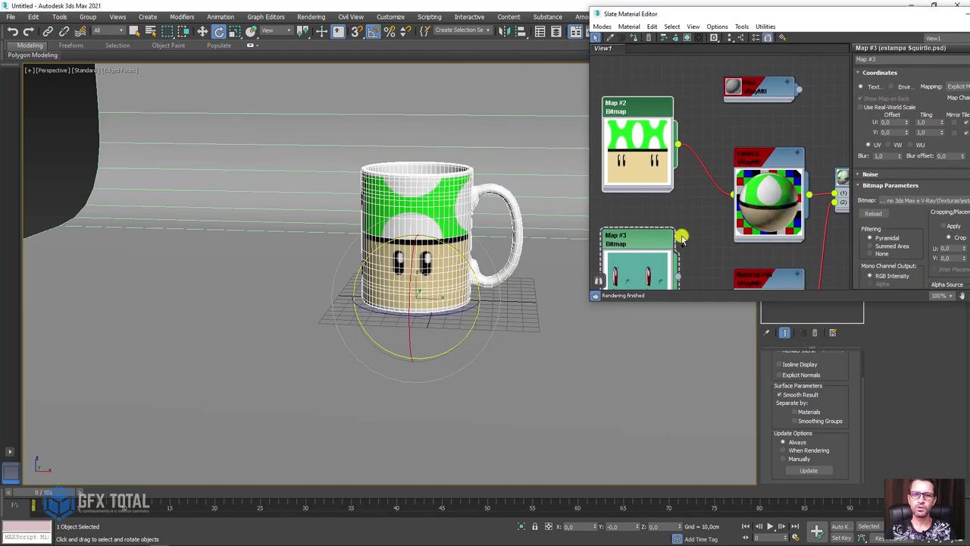
{"action": "middle_click_drag", "start_coordinate": [682, 238], "coordinate": [657, 207]}
{"action": "left_click_drag", "start_coordinate": [705, 161], "coordinate": [712, 167]}
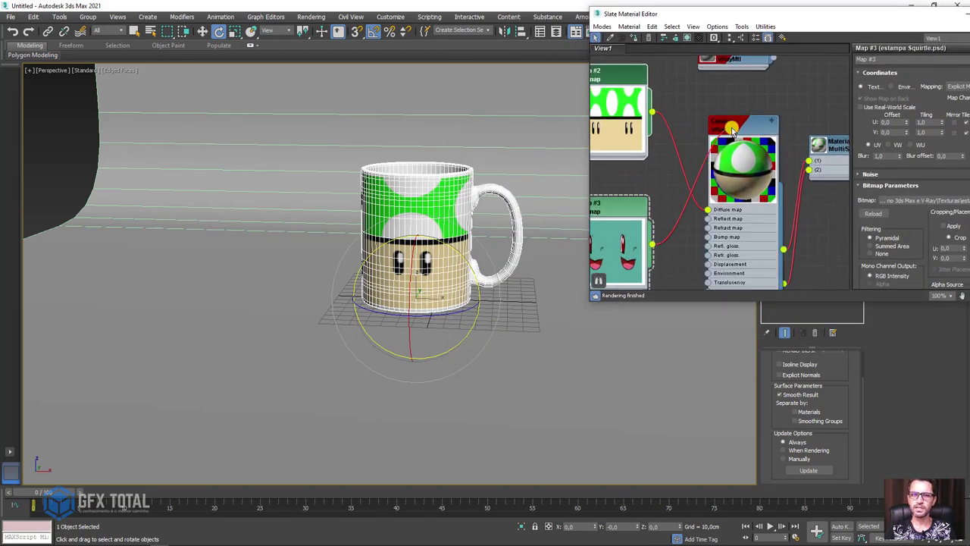
{"action": "left_click", "coordinate": [728, 209]}
Turn off edged faces (F4) and start a V-Ray production render of the mug.
{"action": "mouse_move", "coordinate": [528, 236]}
{"action": "middle_mouse_down", "text": "alt"}
{"action": "mouse_move", "coordinate": [551, 234]}
{"action": "mouse_move", "coordinate": [480, 251]}
{"action": "mouse_move", "coordinate": [430, 244]}
{"action": "middle_mouse_up", "text": "alt"}
{"action": "key", "text": "F4"}
{"action": "scroll", "coordinate": [430, 245], "scroll_direction": "up", "scroll_amount": 2}
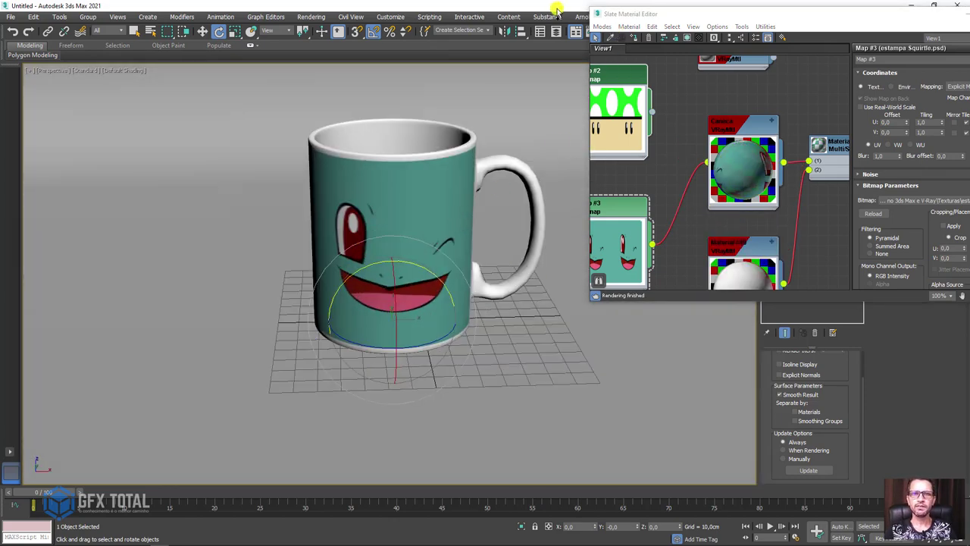
{"action": "left_click_drag", "start_coordinate": [907, 15], "coordinate": [749, 141]}
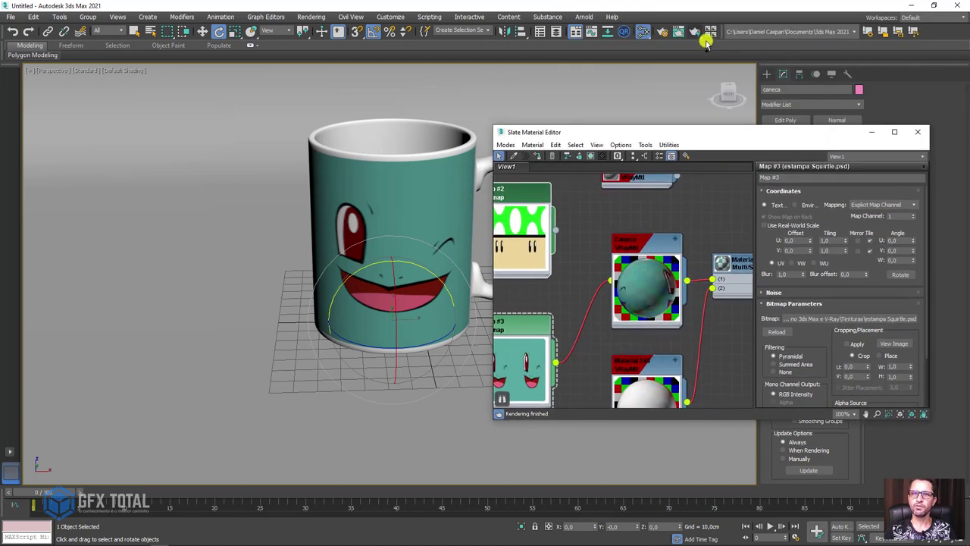
{"action": "left_click", "coordinate": [703, 33]}
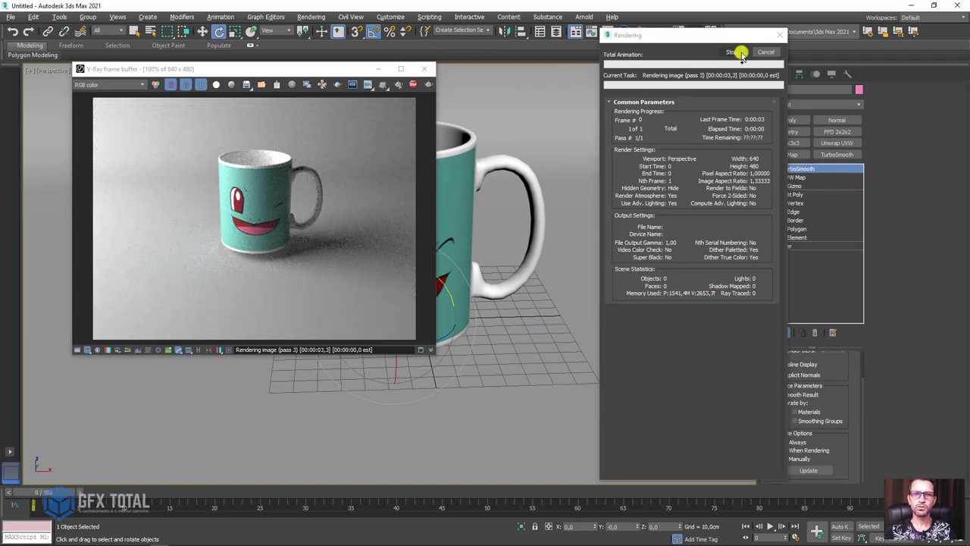
Stop and close the earlier render, close the Slate editor, and collapse the UVW Map entry.
{"action": "left_click", "coordinate": [765, 52]}
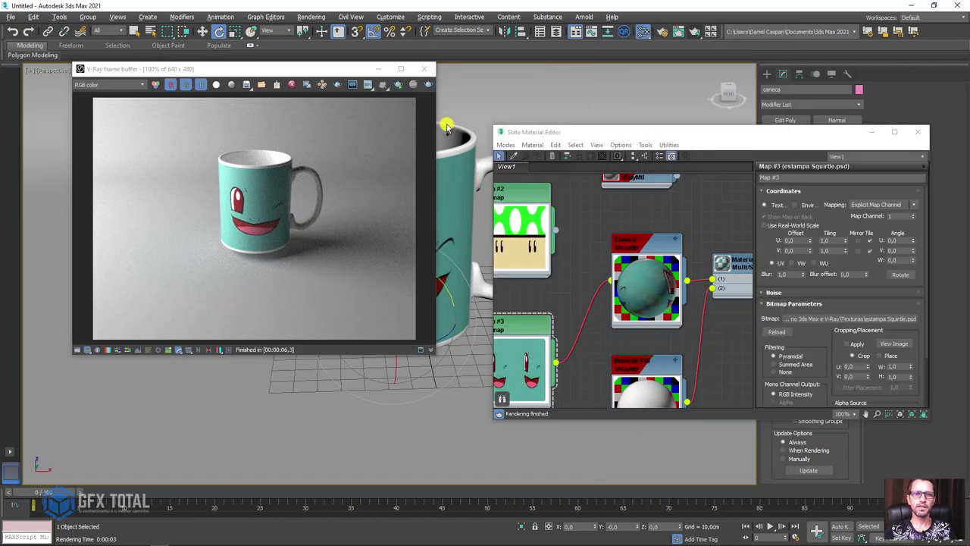
{"action": "left_click", "coordinate": [423, 69]}
{"action": "left_click", "coordinate": [918, 132]}
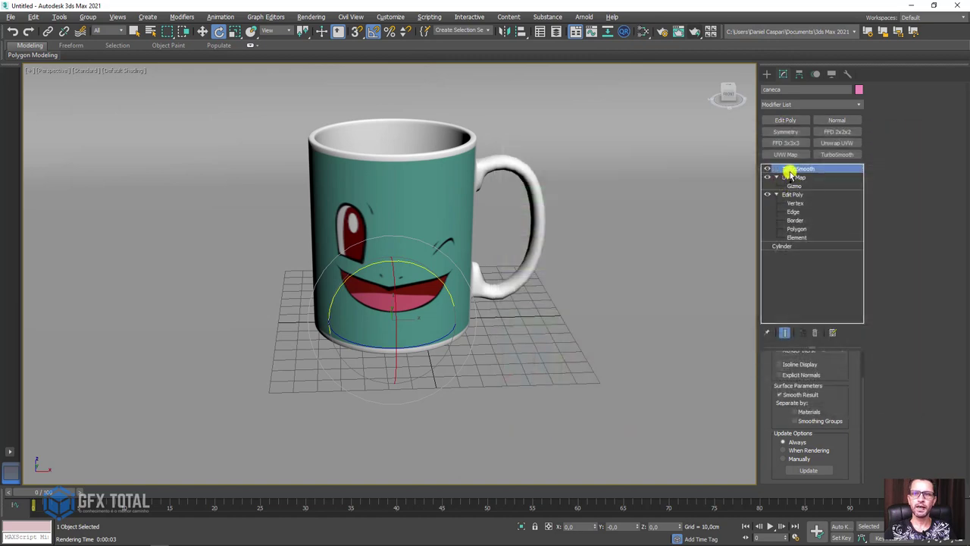
{"action": "left_click", "coordinate": [776, 177]}
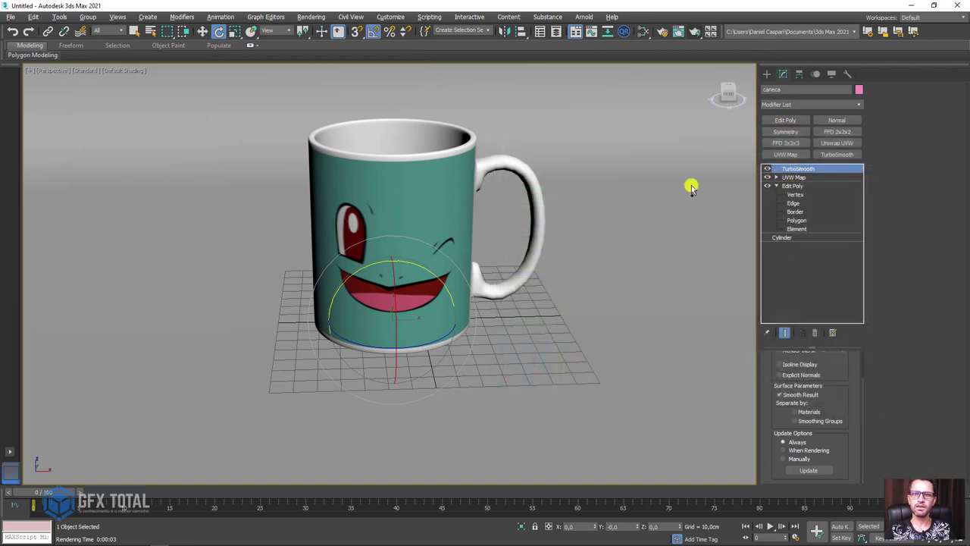
Select the backdrop plane Plane002, orbit above the mug, and render it again.
{"action": "left_click", "coordinate": [202, 31]}
{"action": "mouse_move", "coordinate": [444, 217]}
{"action": "middle_mouse_down", "text": "alt"}
{"action": "mouse_move", "coordinate": [429, 237]}
{"action": "mouse_move", "coordinate": [435, 226]}
{"action": "middle_mouse_up", "text": "alt"}
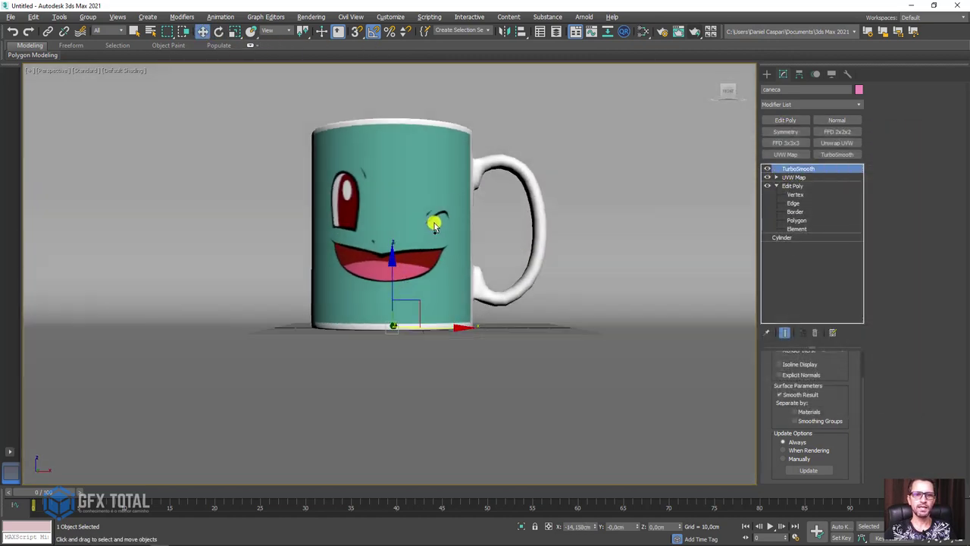
{"action": "middle_click_drag", "start_coordinate": [385, 278], "coordinate": [383, 278], "text": "alt"}
{"action": "left_click", "coordinate": [518, 351]}
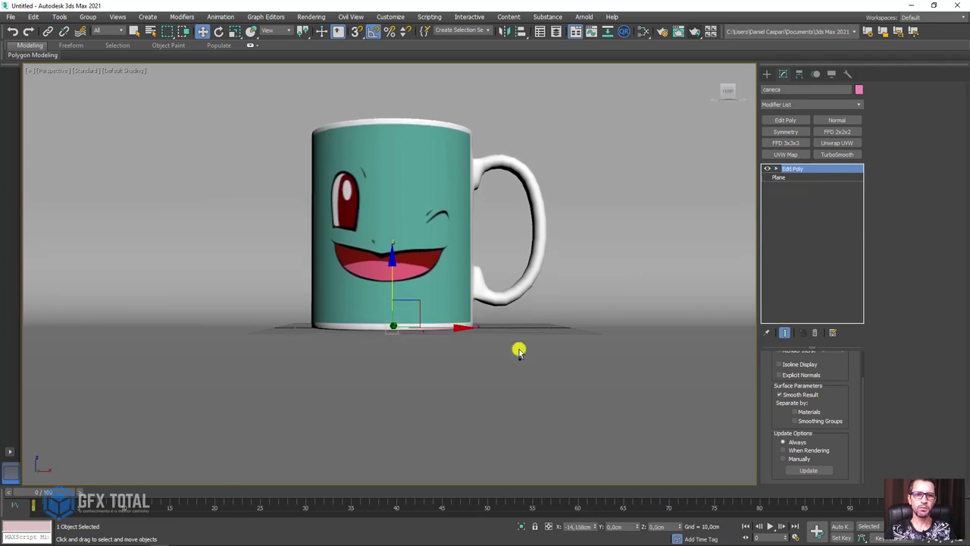
{"action": "left_click", "coordinate": [461, 290]}
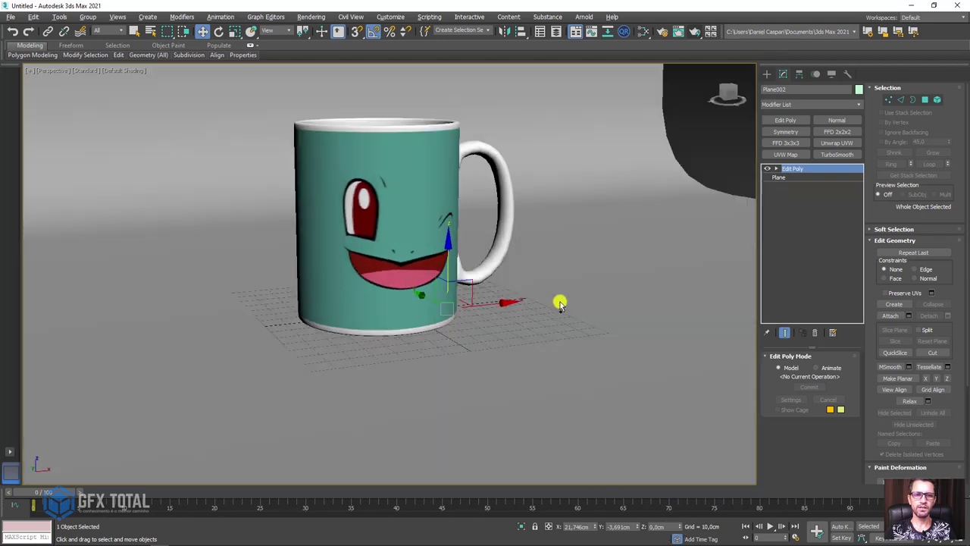
{"action": "middle_click_drag", "start_coordinate": [558, 303], "coordinate": [630, 119], "text": "alt"}
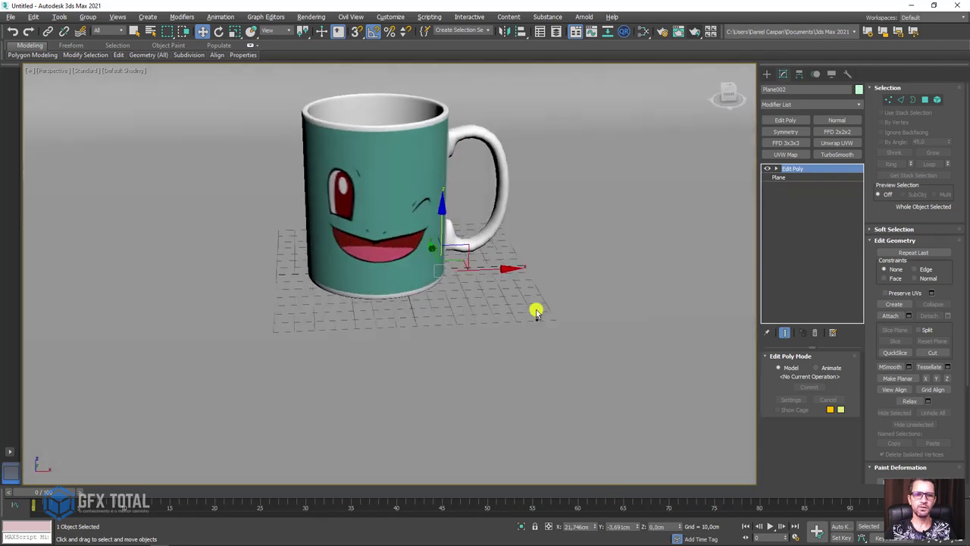
{"action": "left_click", "coordinate": [694, 32]}
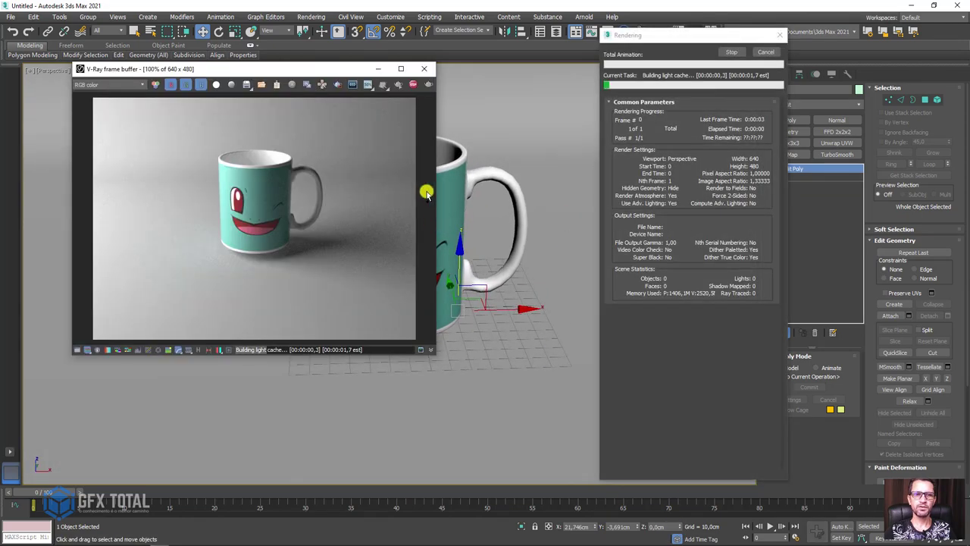
Start interactive V-Ray rendering and zoom out until the whole curved backdrop with the small mug shows.
{"action": "left_click", "coordinate": [410, 84]}
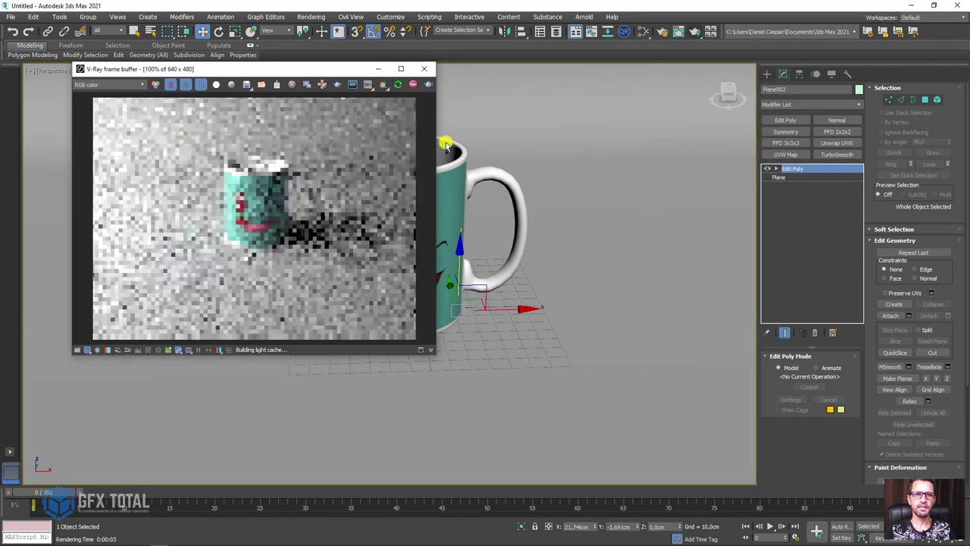
{"action": "scroll", "coordinate": [537, 225], "scroll_direction": "up", "scroll_amount": 3}
{"action": "scroll", "coordinate": [512, 267], "scroll_direction": "up", "scroll_amount": 2}
{"action": "scroll", "coordinate": [512, 267], "scroll_direction": "up", "scroll_amount": 4}
{"action": "scroll", "coordinate": [520, 227], "scroll_direction": "down", "scroll_amount": 1}
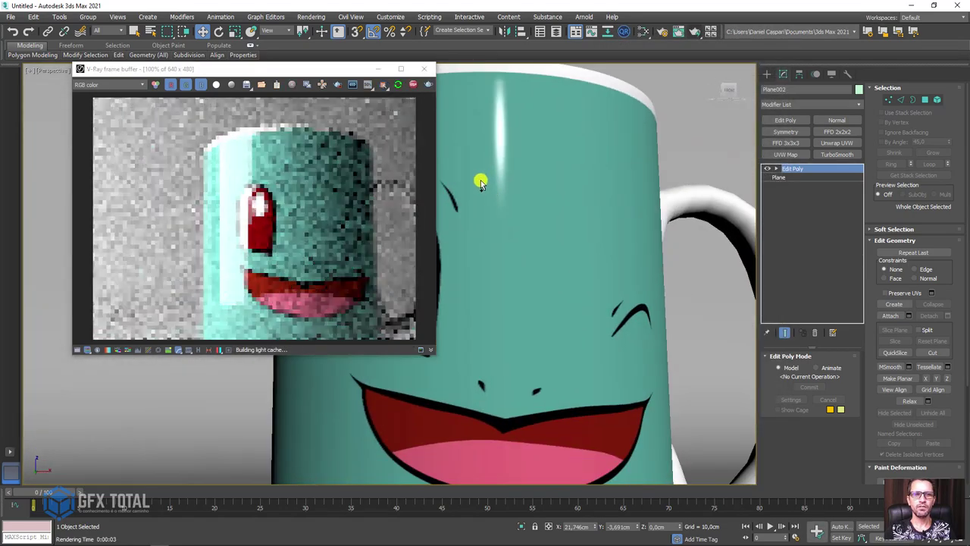
{"action": "scroll", "coordinate": [493, 192], "scroll_direction": "down", "scroll_amount": 1}
{"action": "scroll", "coordinate": [481, 209], "scroll_direction": "down", "scroll_amount": 1}
{"action": "scroll", "coordinate": [478, 218], "scroll_direction": "down", "scroll_amount": 1}
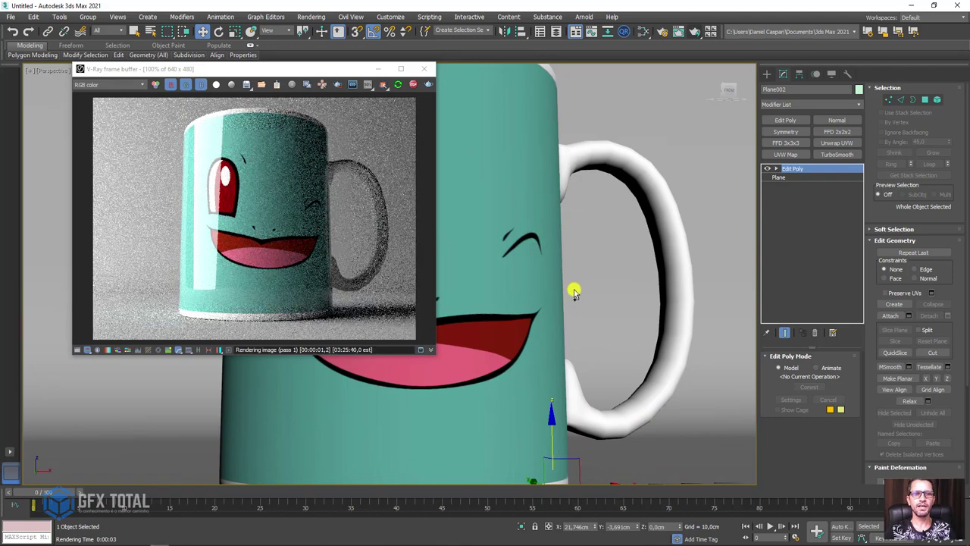
{"action": "scroll", "coordinate": [597, 168], "scroll_direction": "down", "scroll_amount": 5}
{"action": "scroll", "coordinate": [608, 156], "scroll_direction": "down", "scroll_amount": 1}
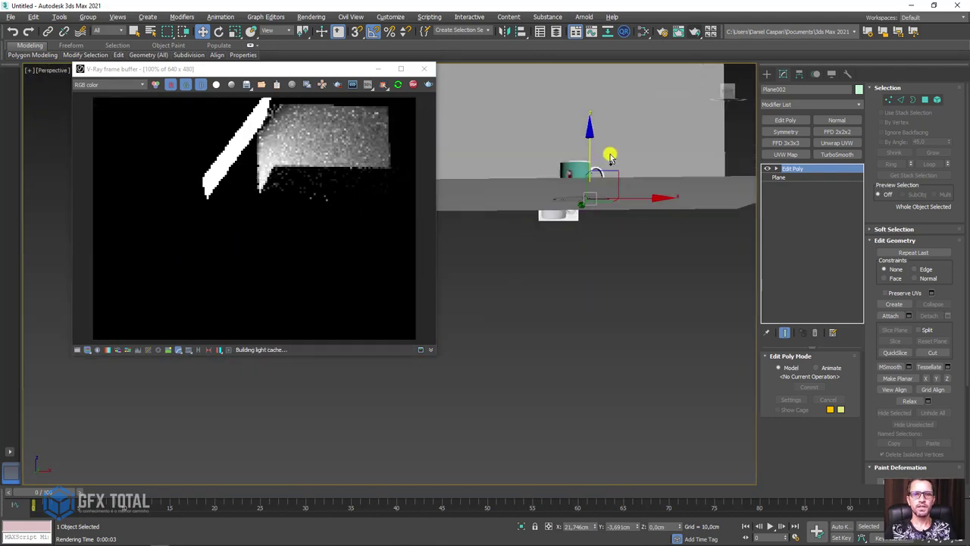
{"action": "scroll", "coordinate": [613, 225], "scroll_direction": "down", "scroll_amount": 2}
{"action": "scroll", "coordinate": [570, 281], "scroll_direction": "down", "scroll_amount": 2}
{"action": "scroll", "coordinate": [557, 271], "scroll_direction": "down", "scroll_amount": 3}
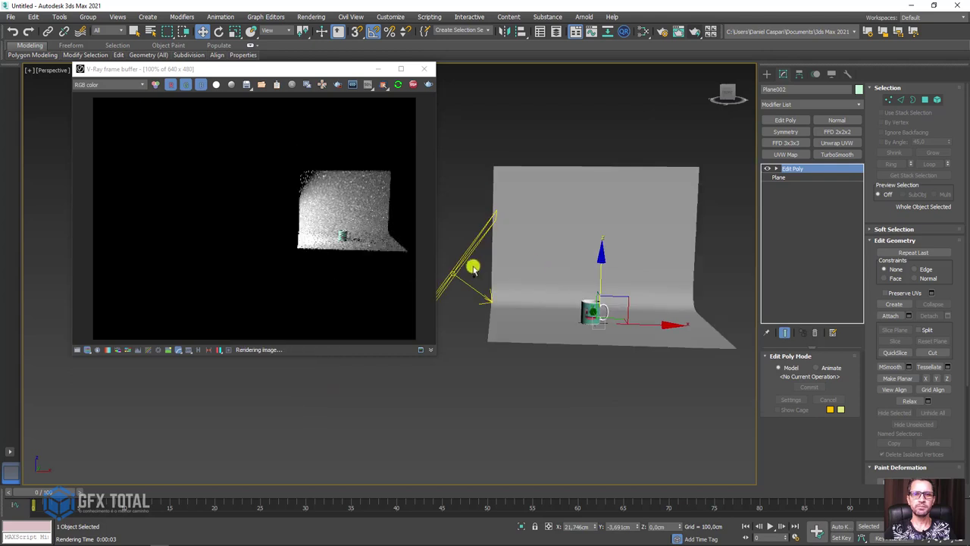
Copy the VRay plane light to the backdrop's right side and rotate it toward the mug.
{"action": "left_click", "coordinate": [461, 265]}
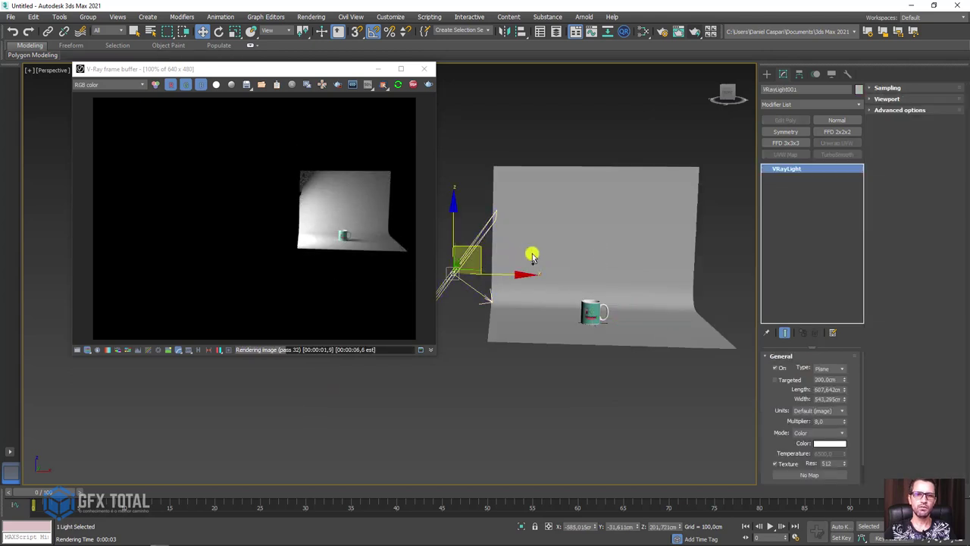
{"action": "left_click_drag", "start_coordinate": [532, 256], "coordinate": [796, 255], "text": "shift"}
{"action": "left_click", "coordinate": [479, 319]}
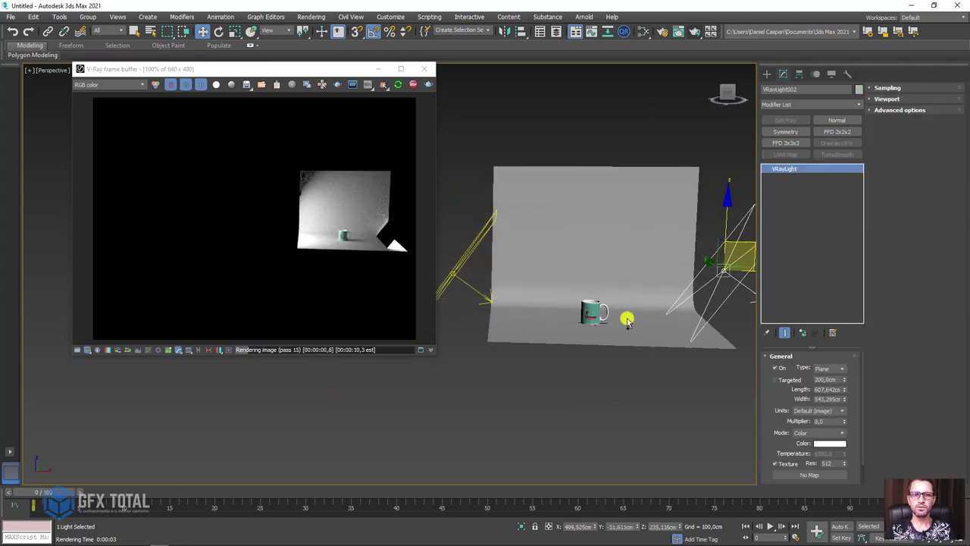
{"action": "key", "text": "e"}
{"action": "left_click_drag", "start_coordinate": [680, 220], "coordinate": [735, 201]}
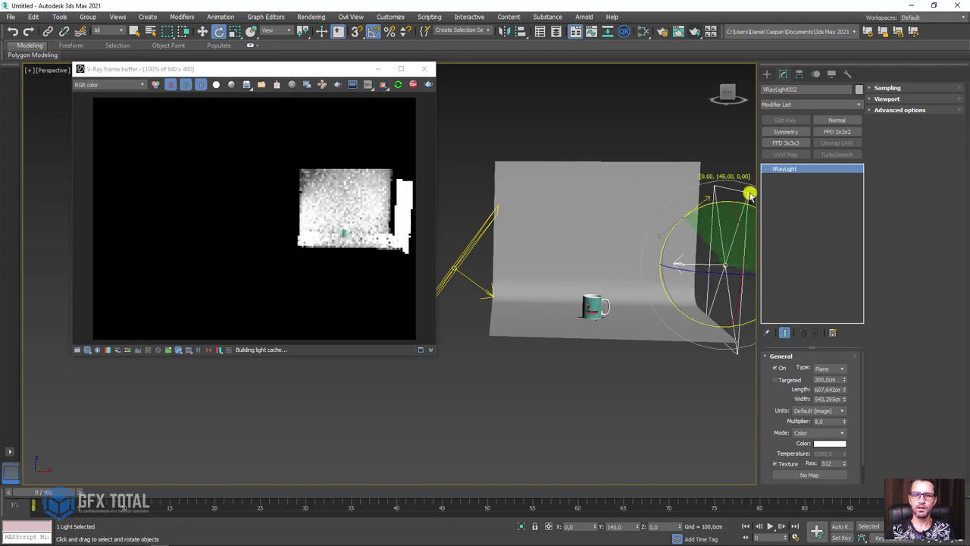
{"action": "middle_click_drag", "start_coordinate": [735, 201], "coordinate": [631, 280]}
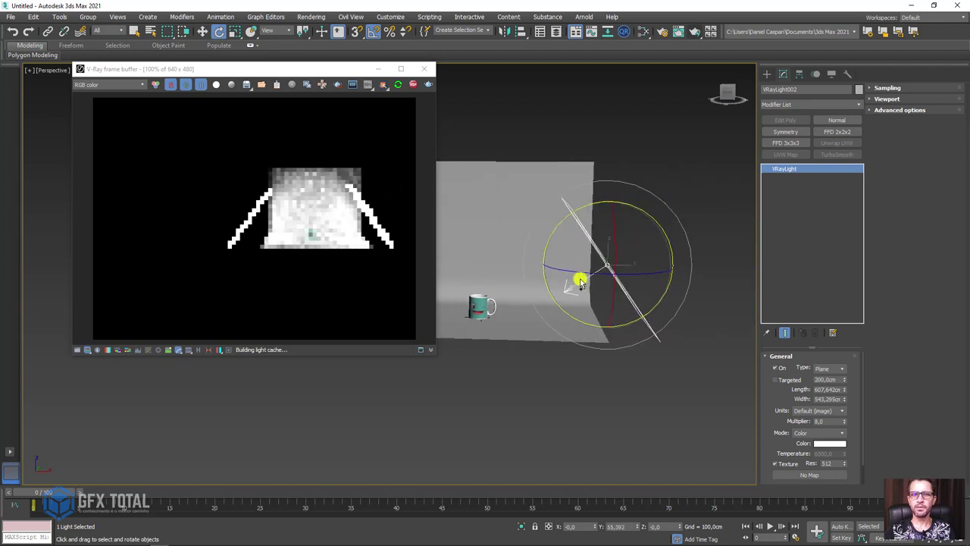
Give the right light VRayLight002 a pale yellow colour with multiplier 5.
{"action": "left_click", "coordinate": [831, 443]}
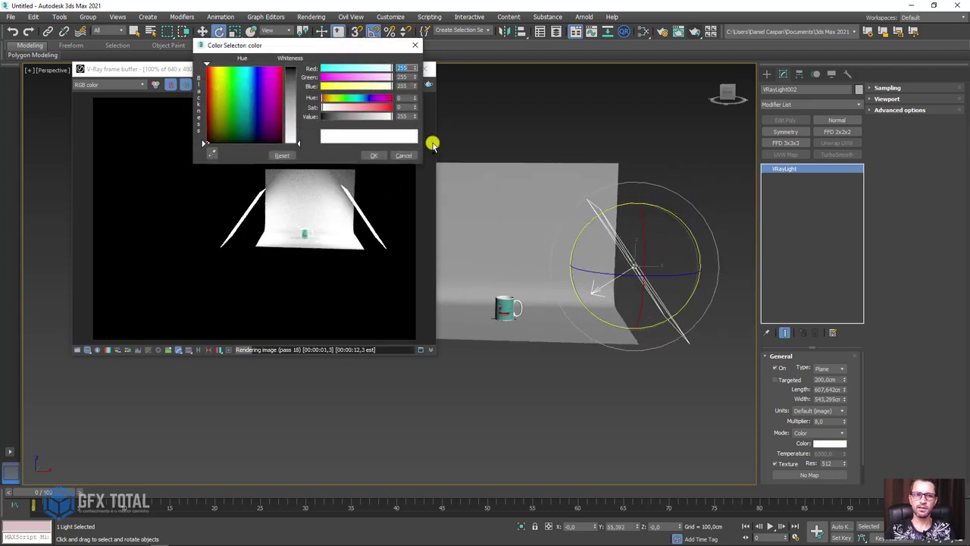
{"action": "left_click", "coordinate": [330, 107]}
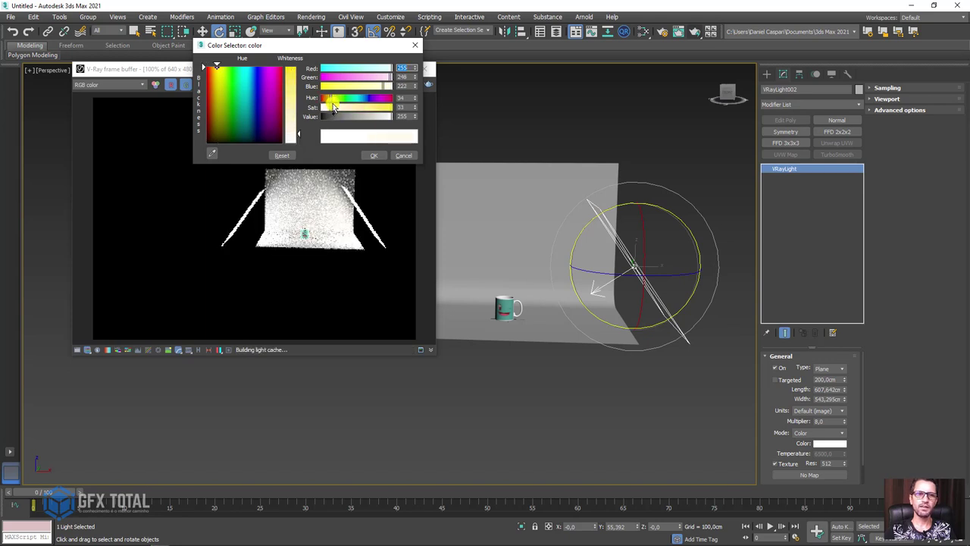
{"action": "left_click", "coordinate": [373, 155]}
{"action": "type", "text": "5"}
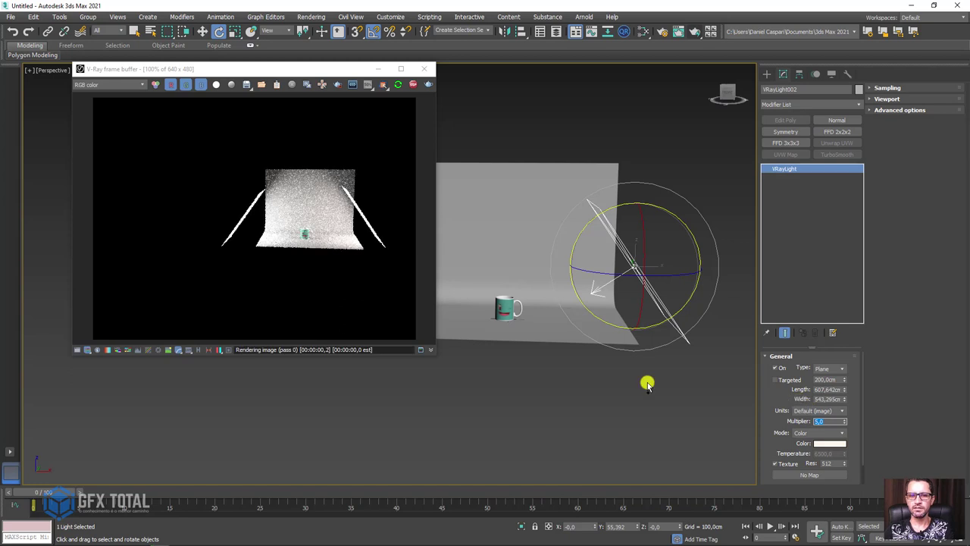
Give the left light VRayLight001 a faint light-cyan tint.
{"action": "middle_click_drag", "start_coordinate": [584, 323], "coordinate": [482, 254], "text": "alt"}
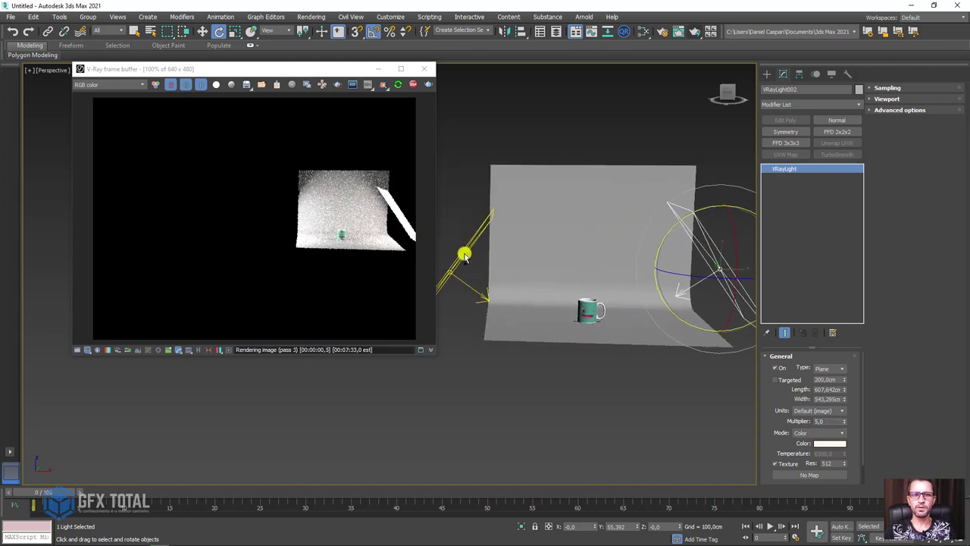
{"action": "left_click", "coordinate": [462, 256]}
{"action": "left_click", "coordinate": [828, 443]}
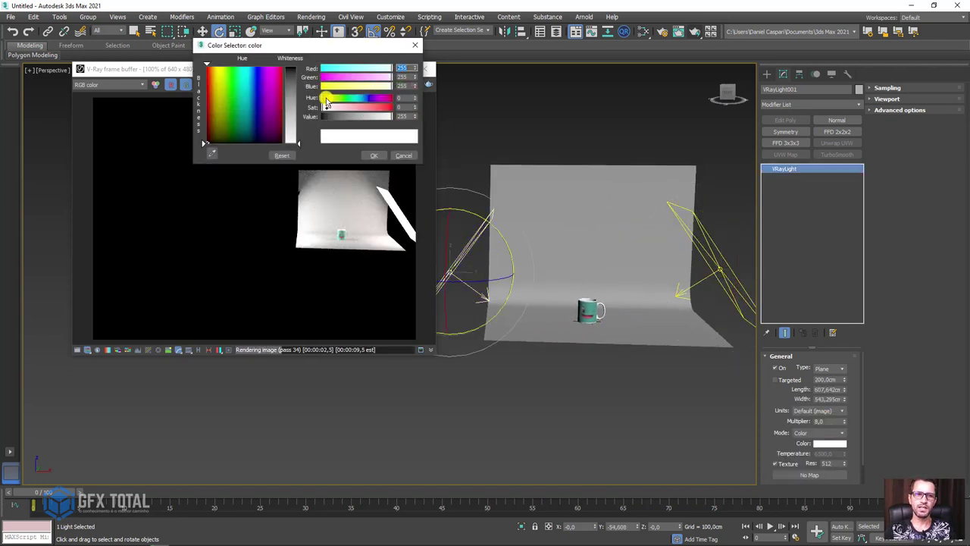
{"action": "left_click_drag", "start_coordinate": [349, 101], "coordinate": [358, 99]}
{"action": "left_click", "coordinate": [325, 108]}
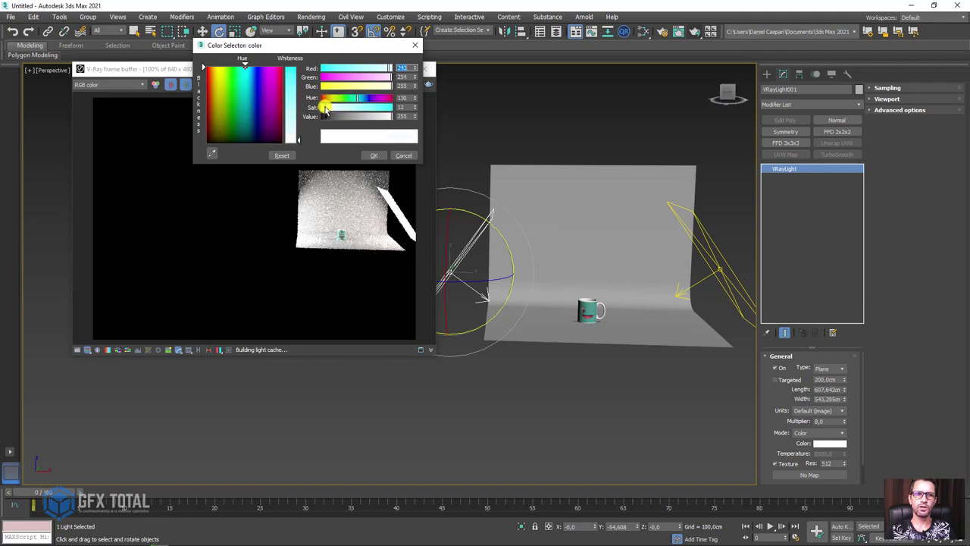
{"action": "left_click", "coordinate": [373, 155]}
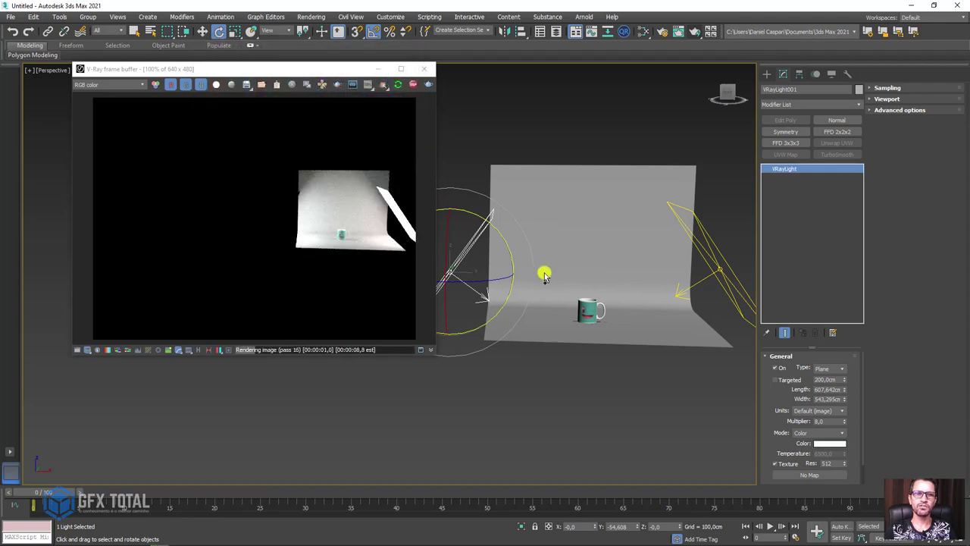
Select the mug and zoom in on the Squirtle face.
{"action": "left_click", "coordinate": [595, 315]}
{"action": "scroll", "coordinate": [576, 299], "scroll_direction": "up", "scroll_amount": 5}
{"action": "scroll", "coordinate": [557, 288], "scroll_direction": "up", "scroll_amount": 3}
{"action": "scroll", "coordinate": [549, 292], "scroll_direction": "up", "scroll_amount": 3}
Wire the mushroom texture Map #2 into the mug material's Diffuse slot, then switch to Photoshop.
{"action": "scroll", "coordinate": [558, 296], "scroll_direction": "up", "scroll_amount": 3}
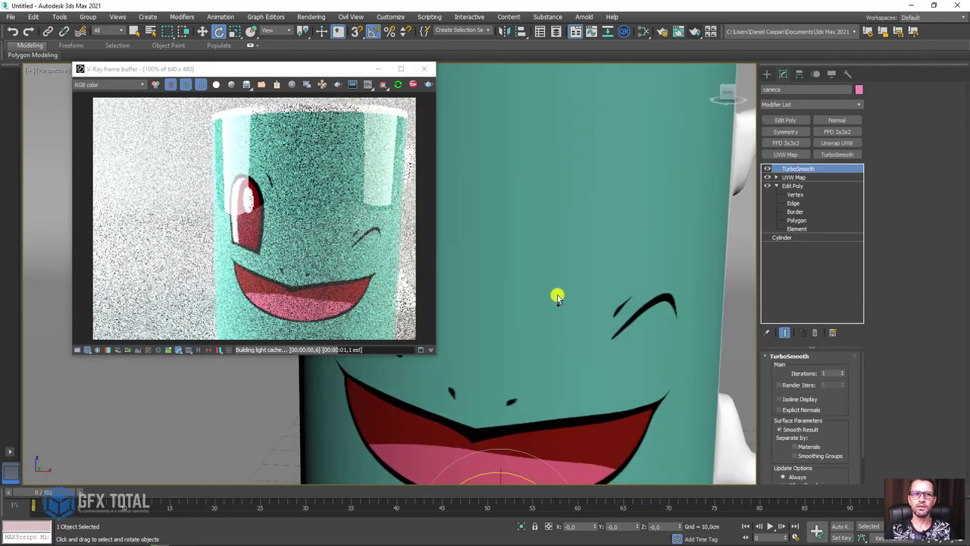
{"action": "scroll", "coordinate": [575, 311], "scroll_direction": "down", "scroll_amount": 5}
{"action": "scroll", "coordinate": [644, 311], "scroll_direction": "up", "scroll_amount": 3}
{"action": "scroll", "coordinate": [675, 304], "scroll_direction": "up", "scroll_amount": 2}
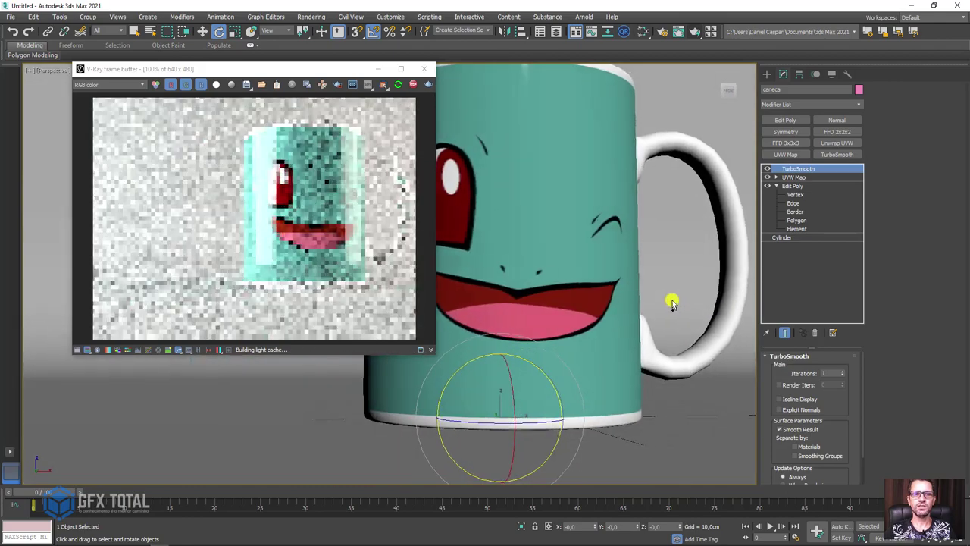
{"action": "middle_click_drag", "start_coordinate": [672, 303], "coordinate": [596, 317]}
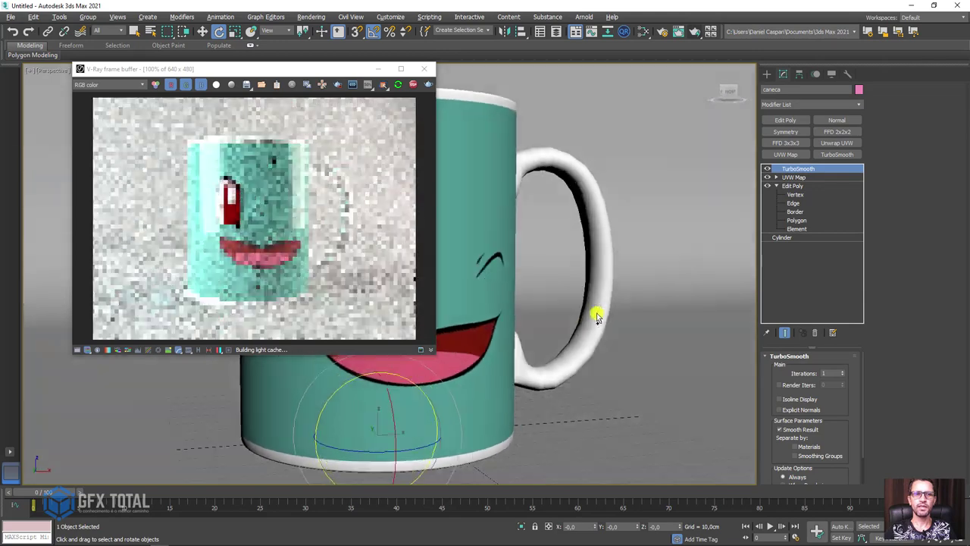
{"action": "left_click", "coordinate": [643, 31]}
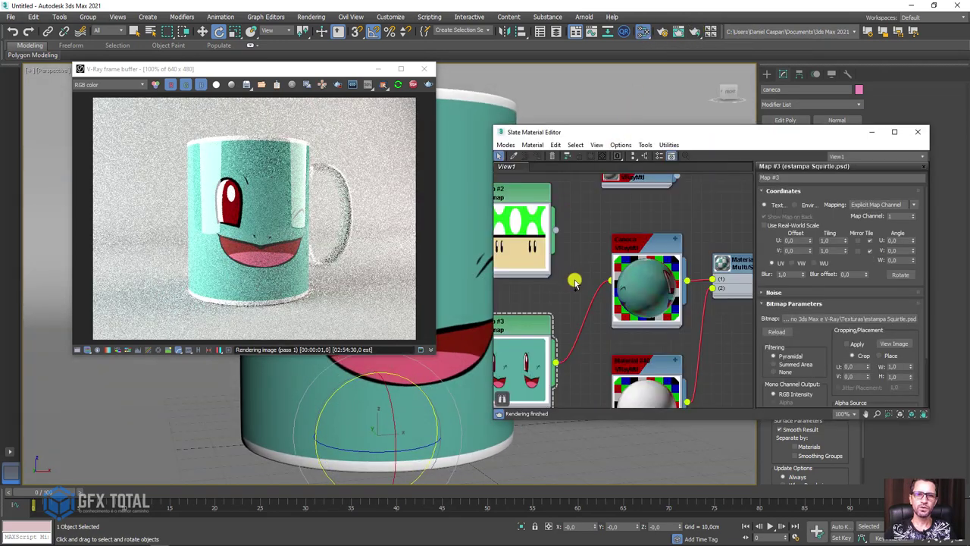
{"action": "left_click", "coordinate": [631, 246]}
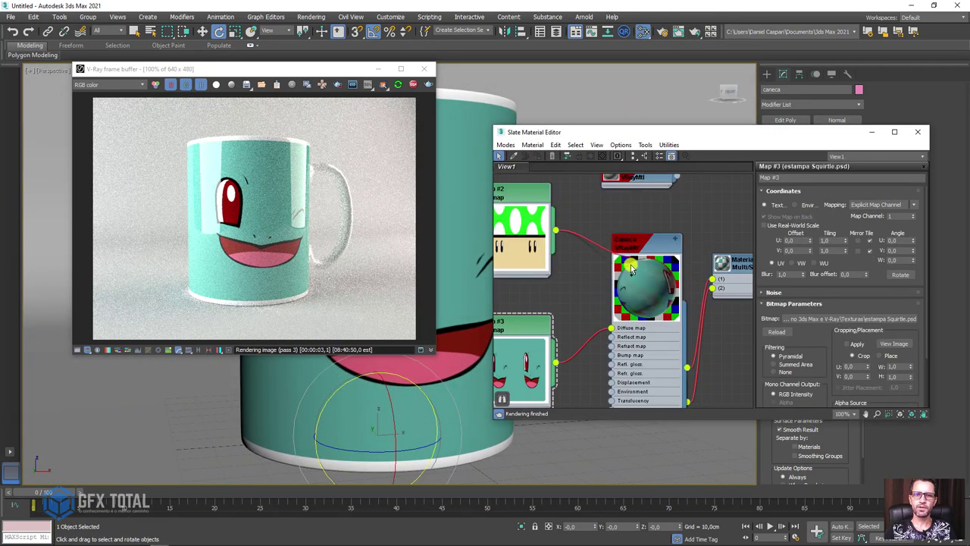
{"action": "left_click_drag", "start_coordinate": [608, 330], "coordinate": [610, 328]}
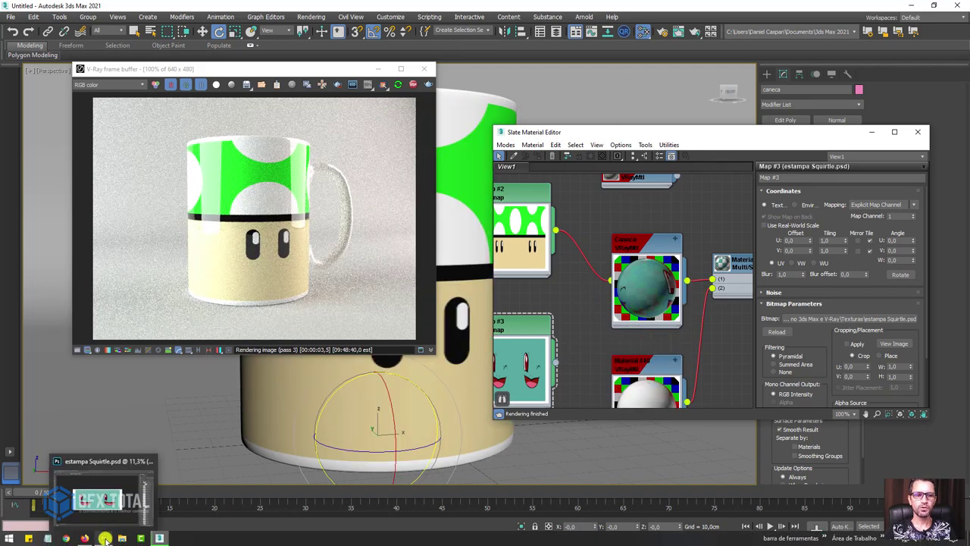
{"action": "left_click", "coordinate": [104, 542]}
Change the Rectangle 1 cap fill in estampa 1-up.psd to red eb2727 and save the file.
{"action": "left_click", "coordinate": [84, 35]}
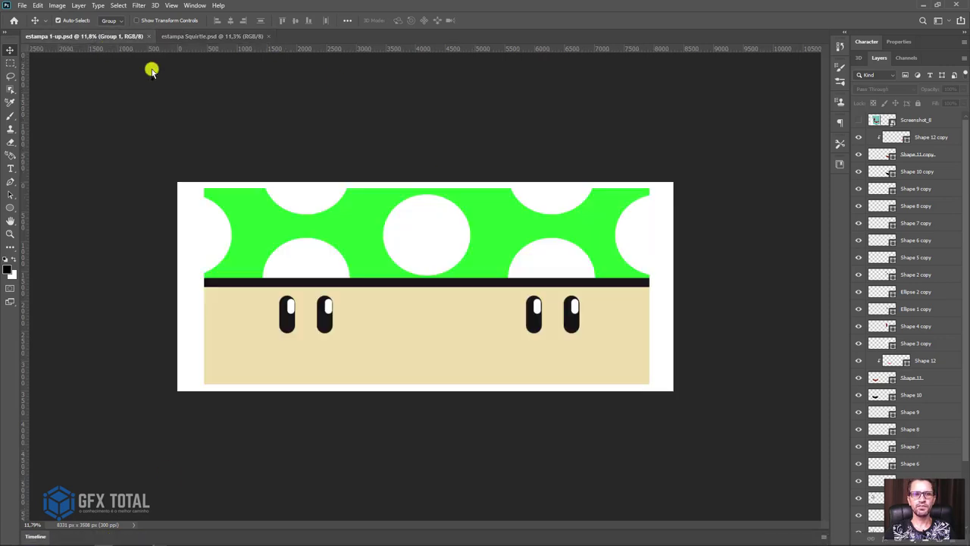
{"action": "left_click", "coordinate": [499, 230]}
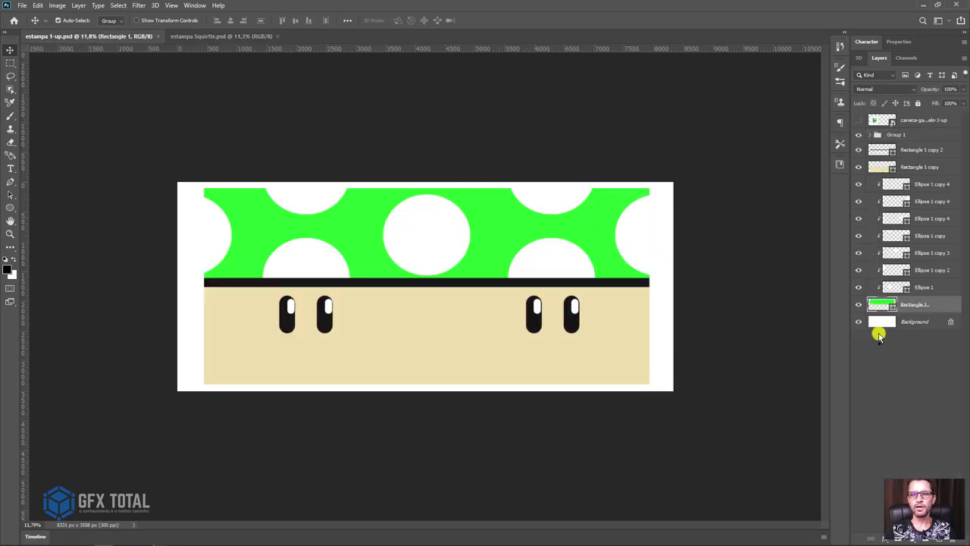
{"action": "double_click", "coordinate": [883, 305]}
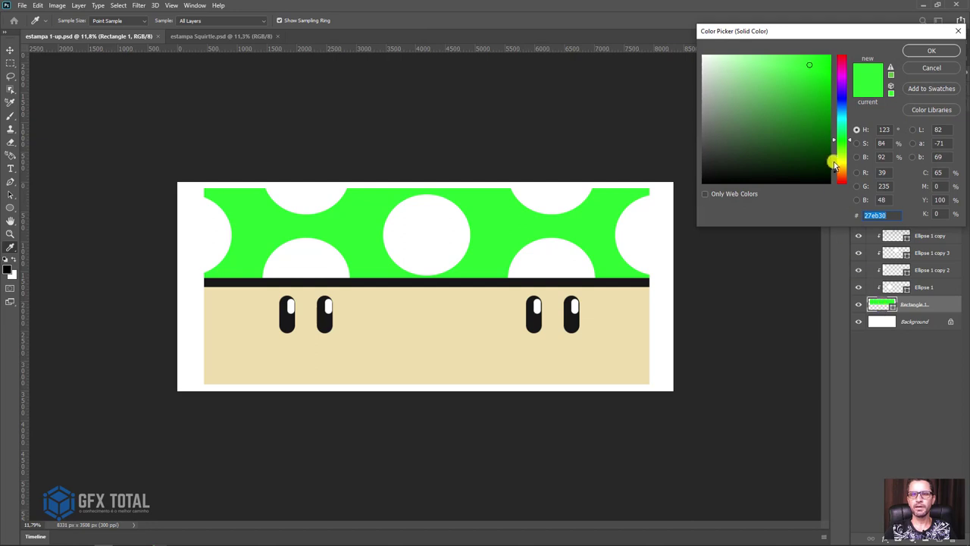
{"action": "left_click_drag", "start_coordinate": [843, 128], "coordinate": [854, 44]}
{"action": "left_click", "coordinate": [918, 53]}
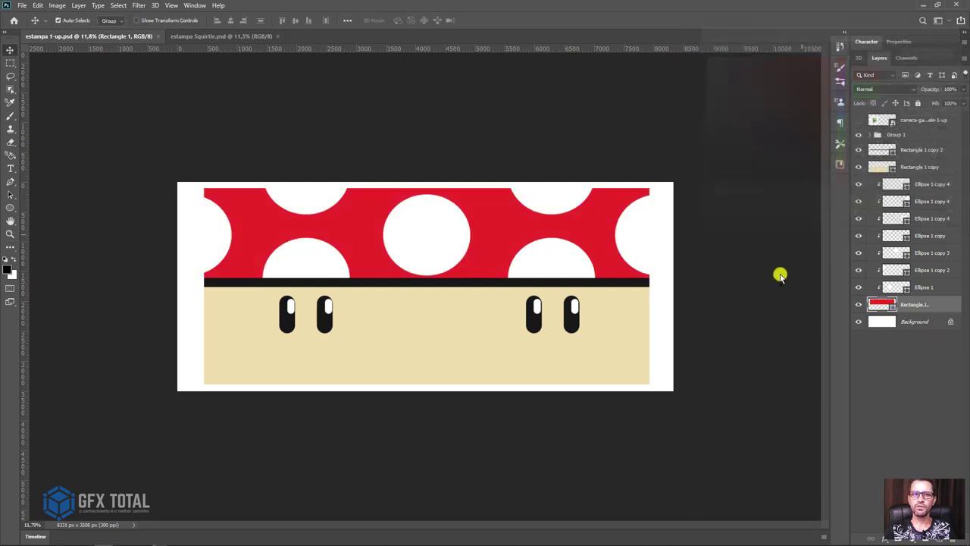
{"action": "key", "text": "ctrl+s"}
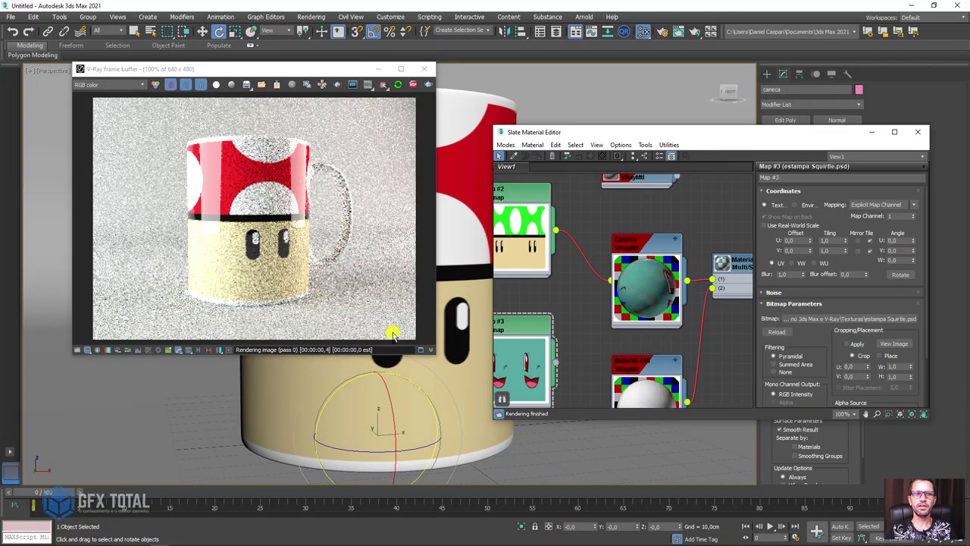
Turn the mug in 3ds Max so the red-capped print faces the camera in the live render.
{"action": "mouse_move", "coordinate": [378, 411]}
{"action": "left_mouse_down"}
{"action": "mouse_move", "coordinate": [389, 417]}
{"action": "mouse_move", "coordinate": [340, 480]}
{"action": "mouse_move", "coordinate": [366, 448]}
{"action": "mouse_move", "coordinate": [364, 424]}
{"action": "left_mouse_up"}
{"action": "left_click_drag", "start_coordinate": [728, 138], "coordinate": [891, 84]}
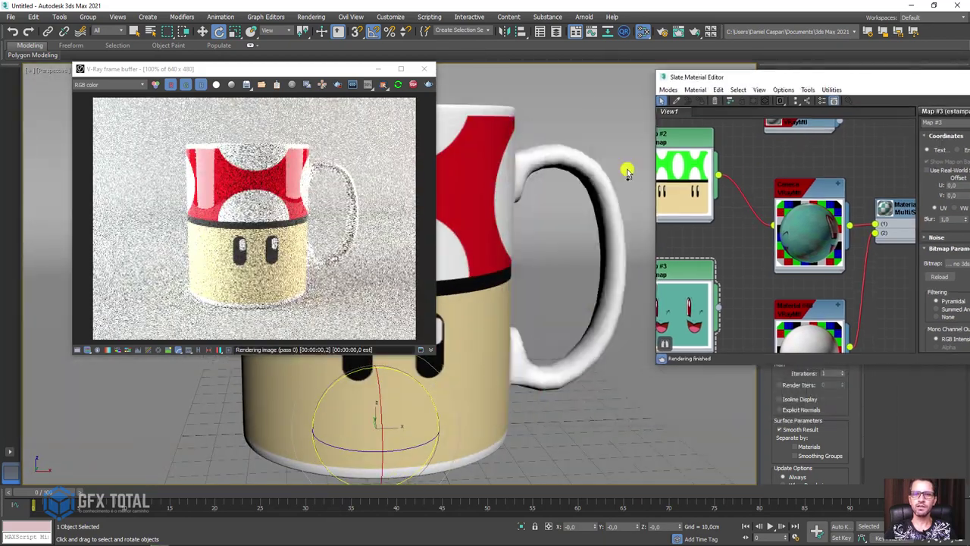
{"action": "scroll", "coordinate": [628, 169], "scroll_direction": "down", "scroll_amount": 5}
{"action": "middle_click_drag", "start_coordinate": [628, 168], "coordinate": [480, 227], "text": "alt"}
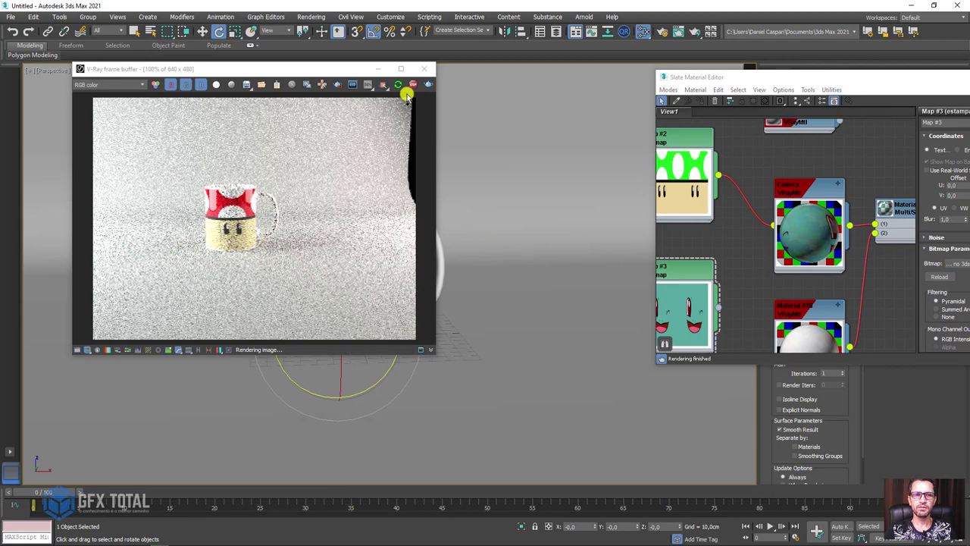
{"action": "left_click_drag", "start_coordinate": [329, 70], "coordinate": [207, 76]}
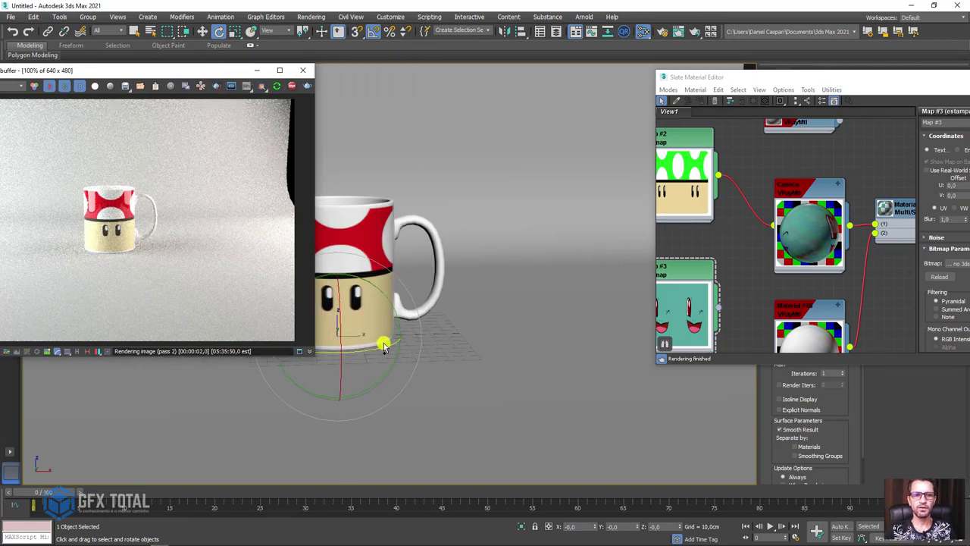
Copy the mug to sit beside the original and frame it in the view.
{"action": "key", "text": "w"}
{"action": "middle_click_drag", "start_coordinate": [383, 346], "coordinate": [392, 331], "text": "alt"}
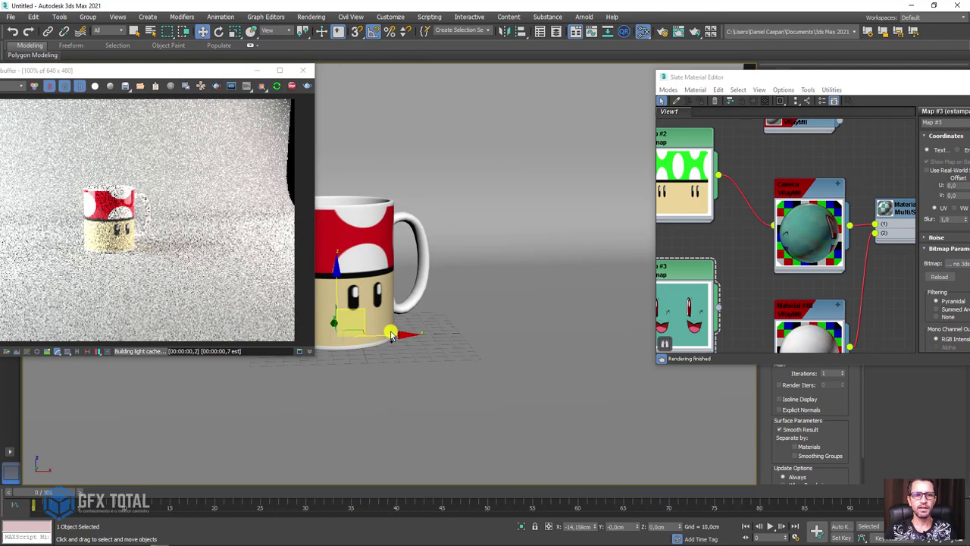
{"action": "left_click_drag", "start_coordinate": [372, 343], "coordinate": [554, 336], "text": "shift"}
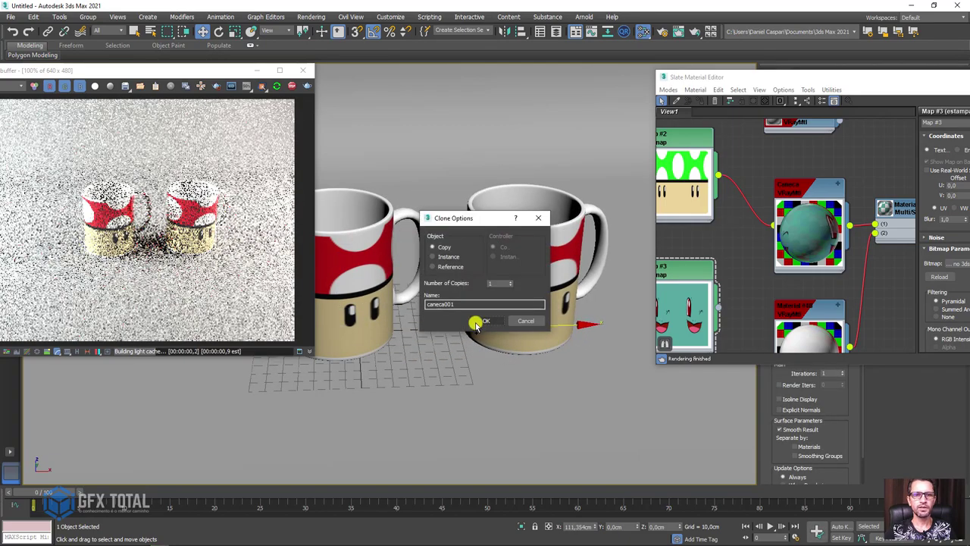
{"action": "left_click", "coordinate": [488, 321]}
{"action": "key", "text": "e"}
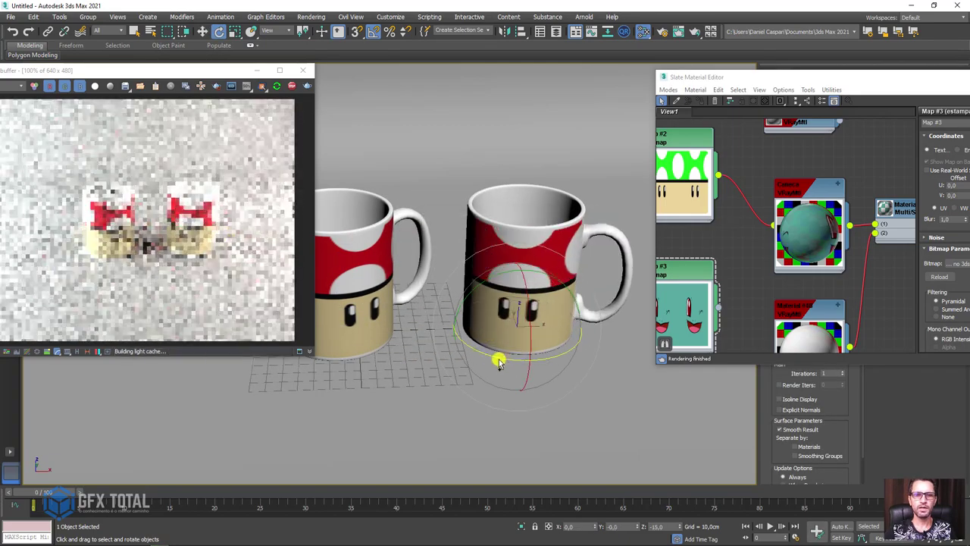
{"action": "key", "text": "z"}
{"action": "scroll", "coordinate": [750, 233], "scroll_direction": "down", "scroll_amount": 3}
{"action": "scroll", "coordinate": [750, 233], "scroll_direction": "down", "scroll_amount": 2}
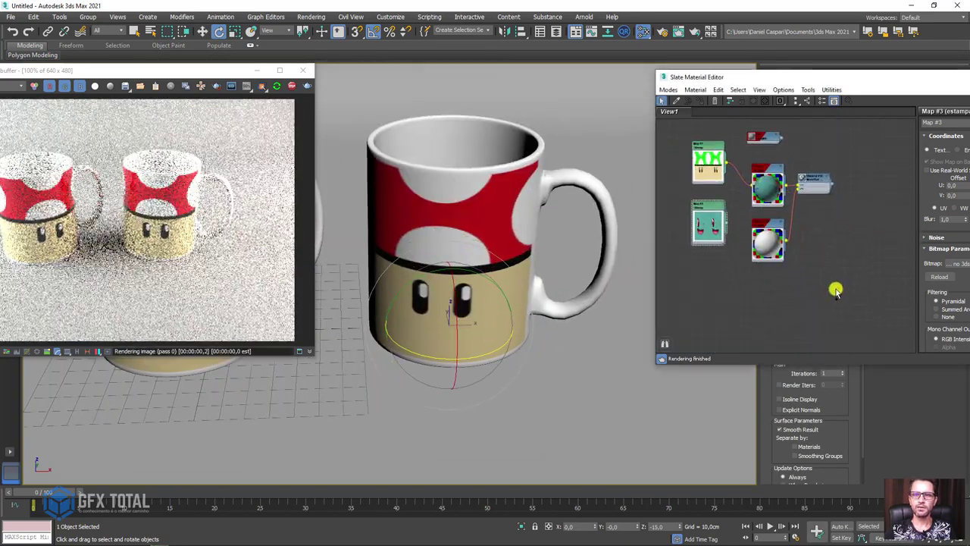
Duplicate the mug material nodes in the Slate editor for the second mug.
{"action": "left_click_drag", "start_coordinate": [836, 288], "coordinate": [725, 143]}
{"action": "left_click", "coordinate": [806, 169]}
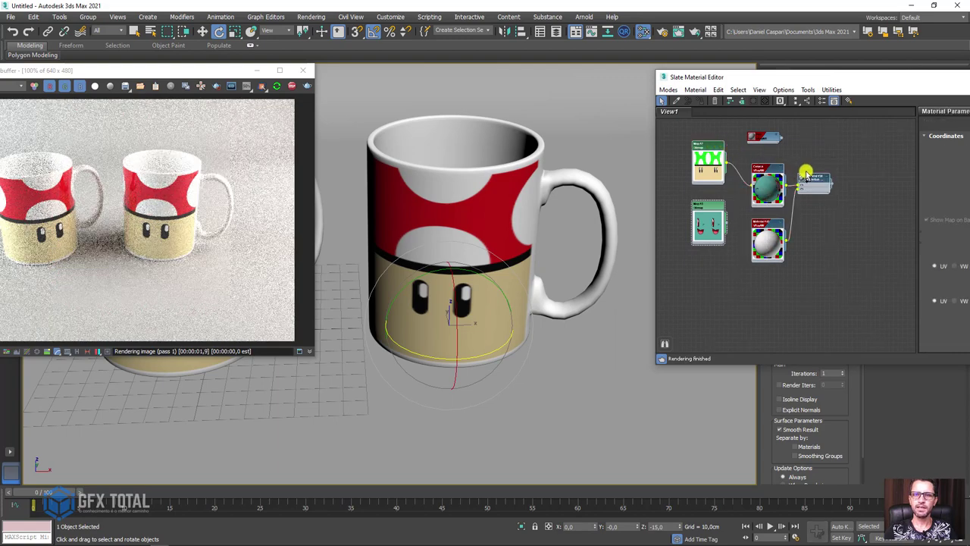
{"action": "mouse_move", "coordinate": [753, 265]}
{"action": "left_mouse_down"}
{"action": "mouse_move", "coordinate": [809, 192]}
{"action": "mouse_move", "coordinate": [824, 309]}
{"action": "left_mouse_up"}
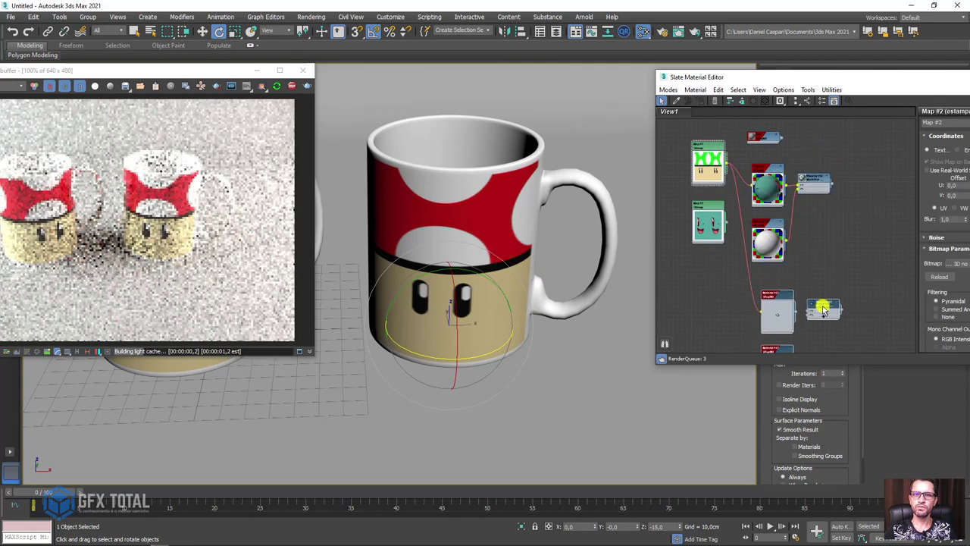
{"action": "left_click", "coordinate": [771, 303]}
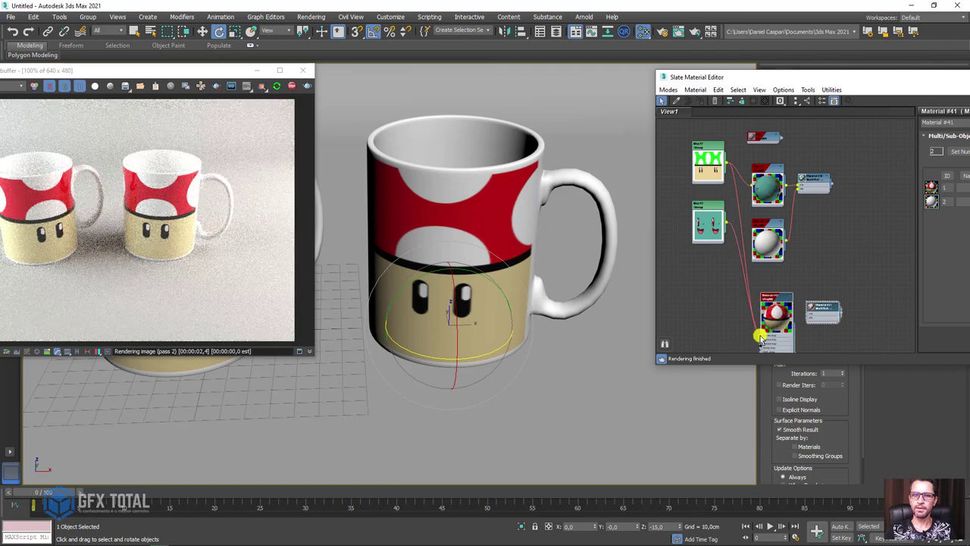
{"action": "scroll", "coordinate": [736, 223], "scroll_direction": "up", "scroll_amount": 2}
{"action": "scroll", "coordinate": [767, 236], "scroll_direction": "up", "scroll_amount": 1}
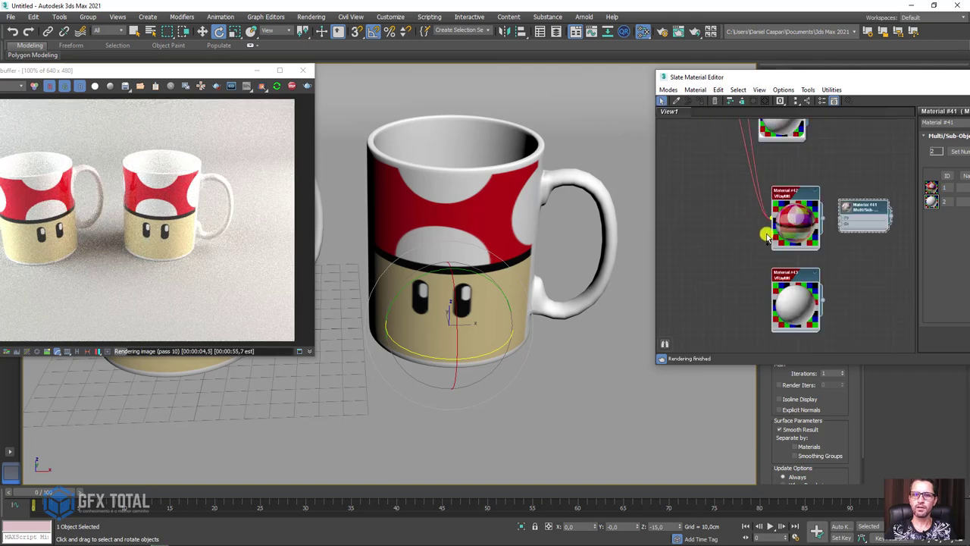
{"action": "scroll", "coordinate": [767, 237], "scroll_direction": "up", "scroll_amount": 1}
{"action": "scroll", "coordinate": [768, 227], "scroll_direction": "up", "scroll_amount": 1}
Expand Material #42 and rearrange the Map #3 and multi-material nodes in the graph.
{"action": "left_click", "coordinate": [848, 168]}
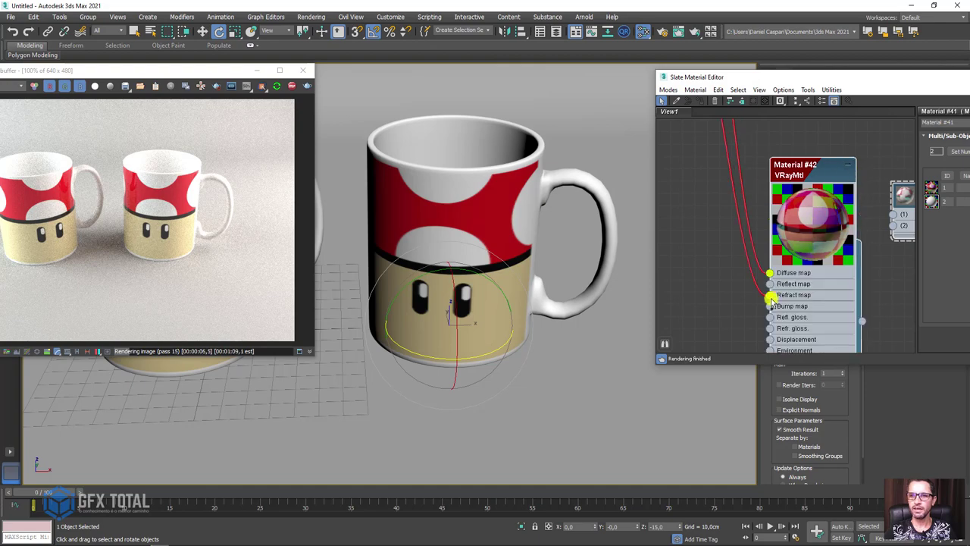
{"action": "scroll", "coordinate": [754, 250], "scroll_direction": "down", "scroll_amount": 2}
{"action": "scroll", "coordinate": [731, 212], "scroll_direction": "down", "scroll_amount": 2}
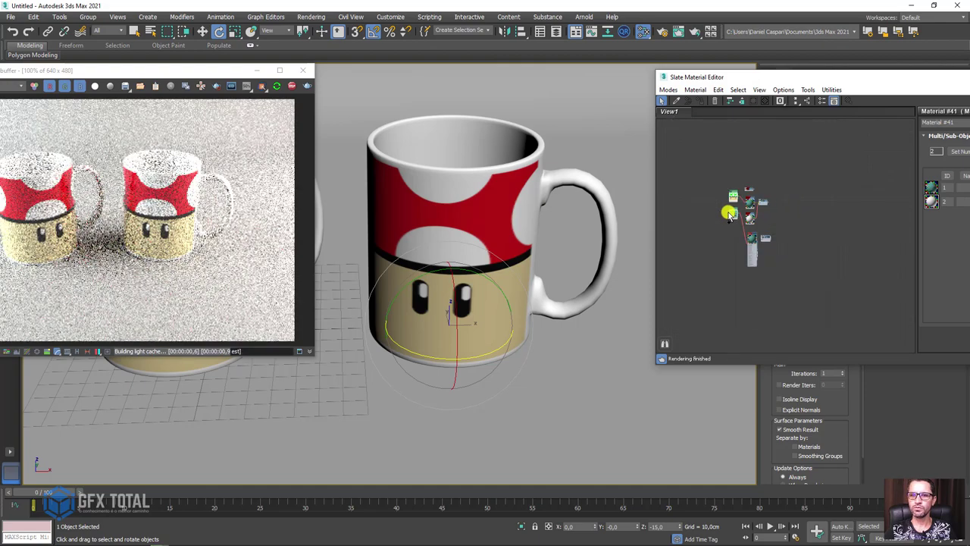
{"action": "scroll", "coordinate": [741, 208], "scroll_direction": "up", "scroll_amount": 2}
{"action": "scroll", "coordinate": [750, 218], "scroll_direction": "up", "scroll_amount": 1}
{"action": "left_click_drag", "start_coordinate": [753, 221], "coordinate": [758, 237]}
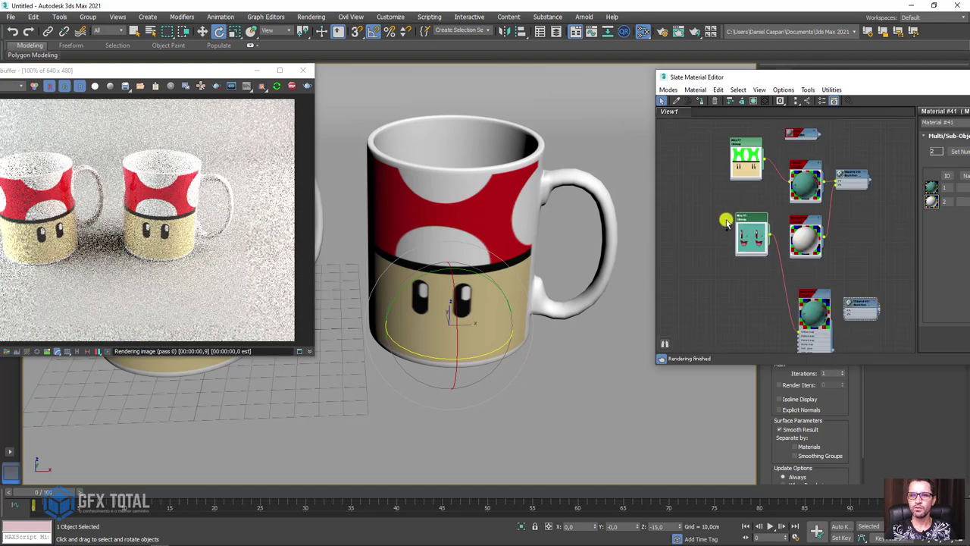
{"action": "scroll", "coordinate": [726, 221], "scroll_direction": "up", "scroll_amount": 3}
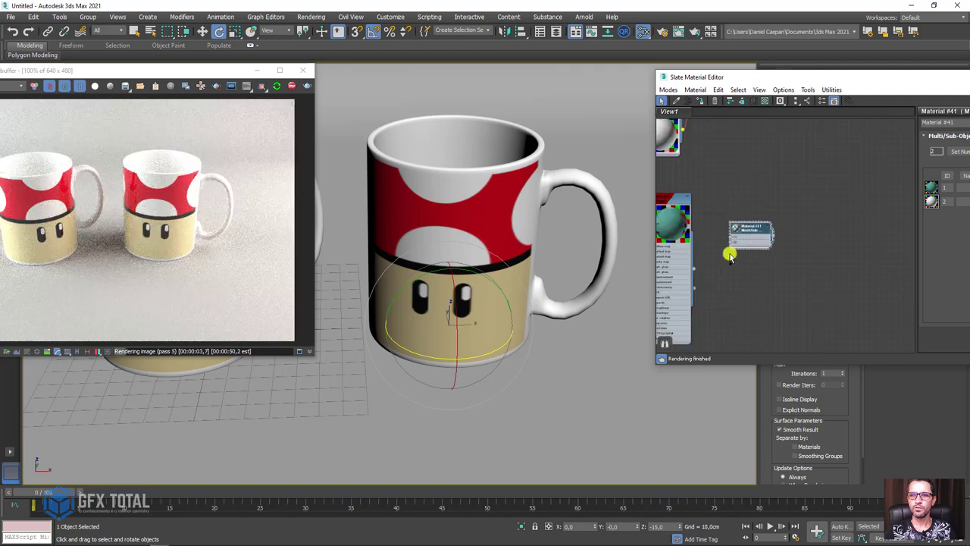
{"action": "key", "text": "h"}
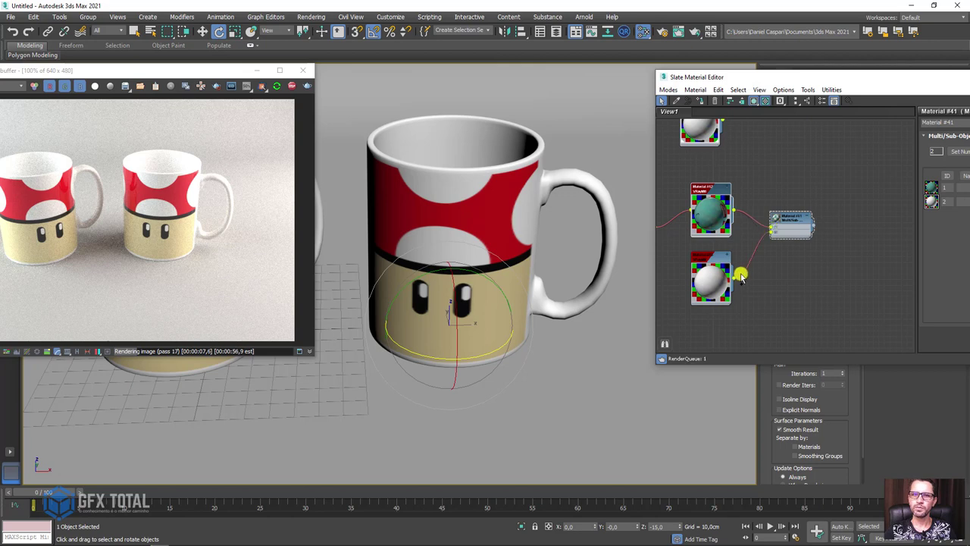
{"action": "left_click_drag", "start_coordinate": [796, 219], "coordinate": [791, 231]}
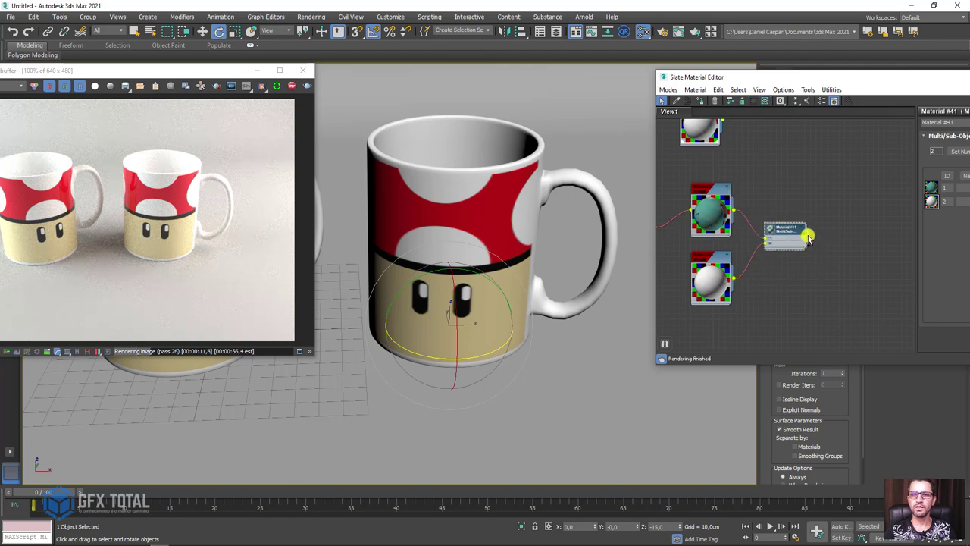
Apply the Squirtle multi-material to the second mug and bring the render window into view.
{"action": "middle_click_drag", "start_coordinate": [424, 268], "coordinate": [503, 248], "text": "alt"}
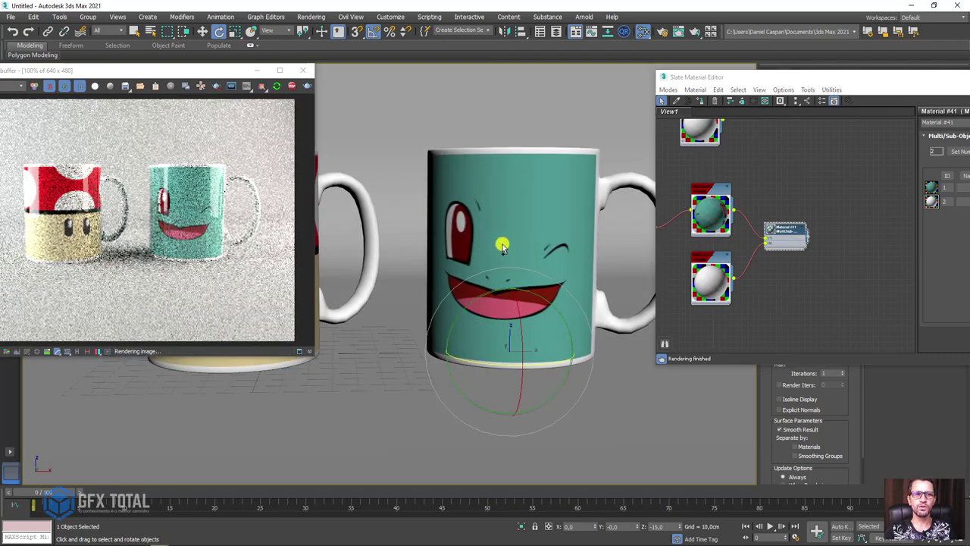
{"action": "middle_click_drag", "start_coordinate": [489, 294], "coordinate": [489, 270], "text": "alt"}
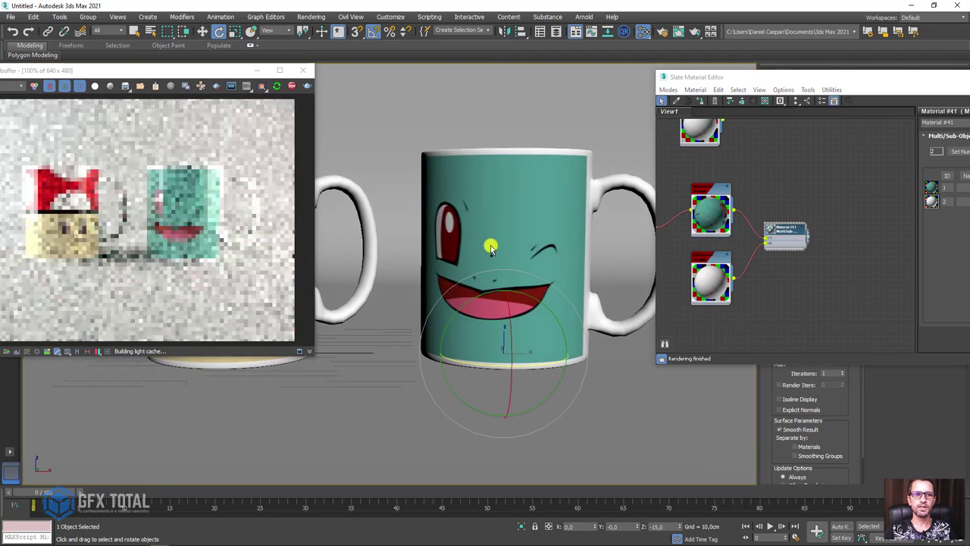
{"action": "left_click_drag", "start_coordinate": [211, 74], "coordinate": [357, 83]}
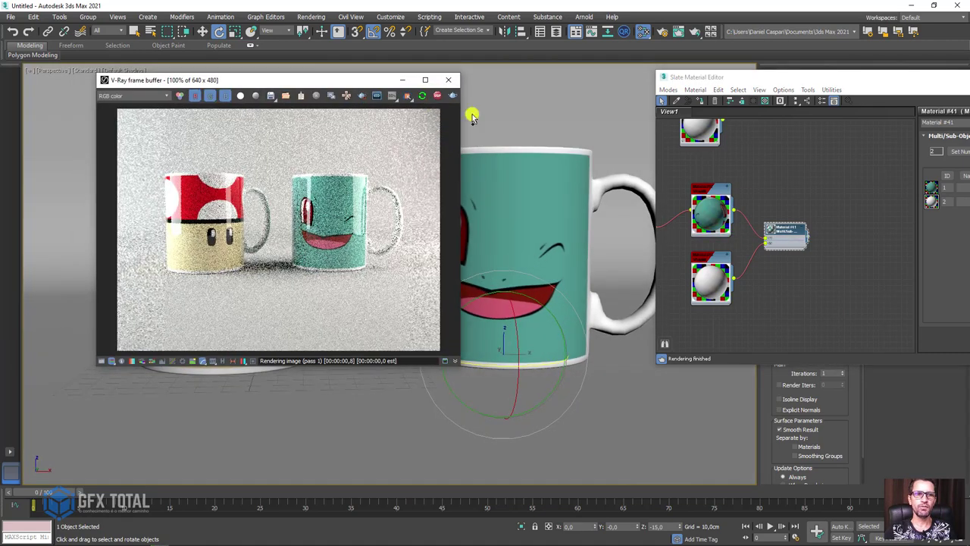
Stop the V-Ray render and close the Slate Material Editor.
{"action": "left_click", "coordinate": [440, 96]}
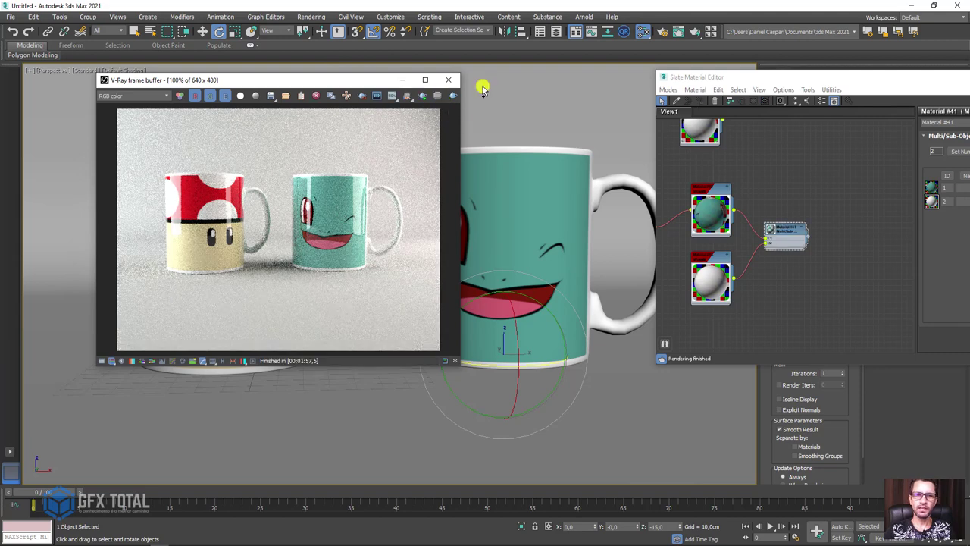
{"action": "left_click", "coordinate": [883, 79]}
{"action": "left_click", "coordinate": [849, 77]}
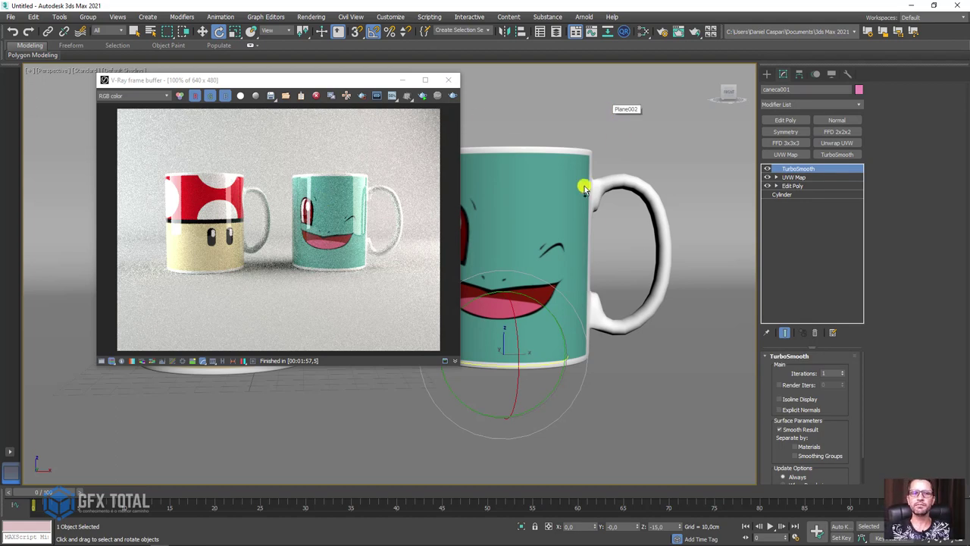
{"action": "scroll", "coordinate": [482, 214], "scroll_direction": "down", "scroll_amount": 5}
Shift the side VRay light further to the right of the mugs.
{"action": "mouse_move", "coordinate": [522, 182]}
{"action": "middle_mouse_down", "text": "alt"}
{"action": "mouse_move", "coordinate": [566, 147]}
{"action": "mouse_move", "coordinate": [608, 201]}
{"action": "mouse_move", "coordinate": [673, 254]}
{"action": "middle_mouse_up", "text": "alt"}
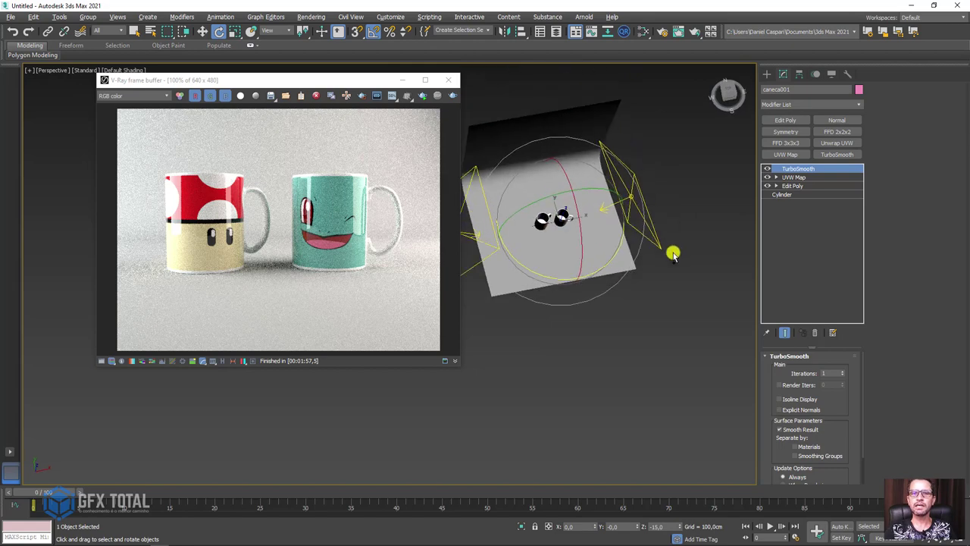
{"action": "left_click", "coordinate": [655, 248]}
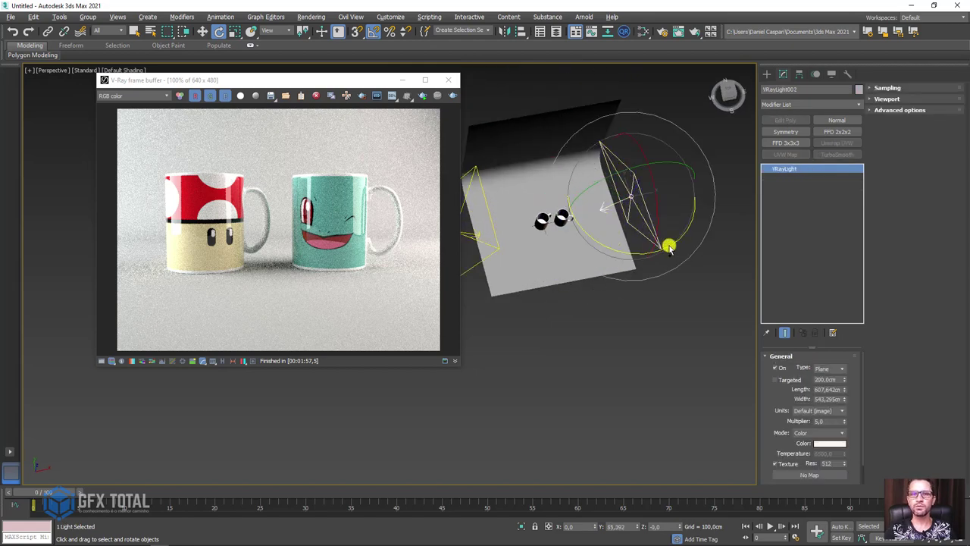
{"action": "key", "text": "w"}
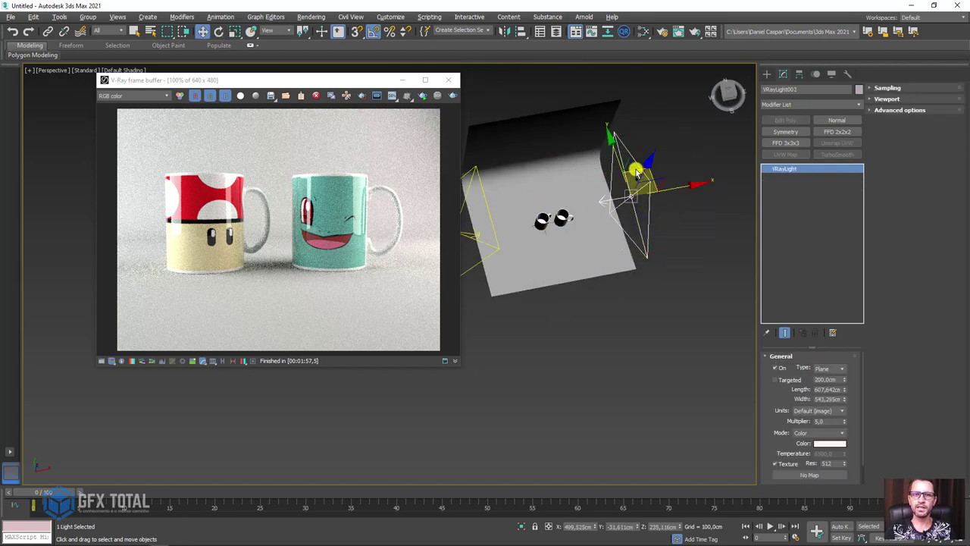
{"action": "left_click_drag", "start_coordinate": [636, 173], "coordinate": [685, 178]}
Create a VRay plane light over the mugs, then rotate and raise it above them.
{"action": "middle_click_drag", "start_coordinate": [686, 178], "coordinate": [750, 99], "text": "alt"}
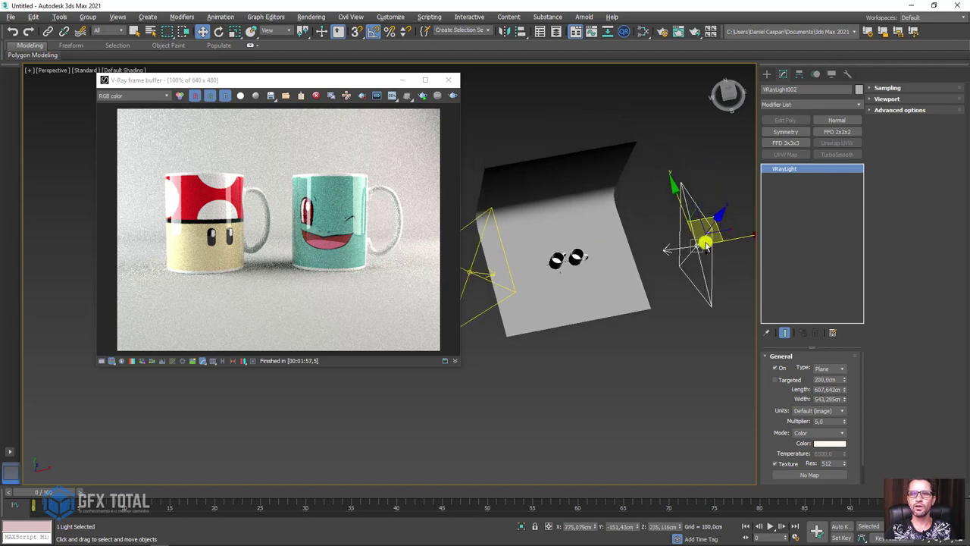
{"action": "left_click", "coordinate": [767, 74]}
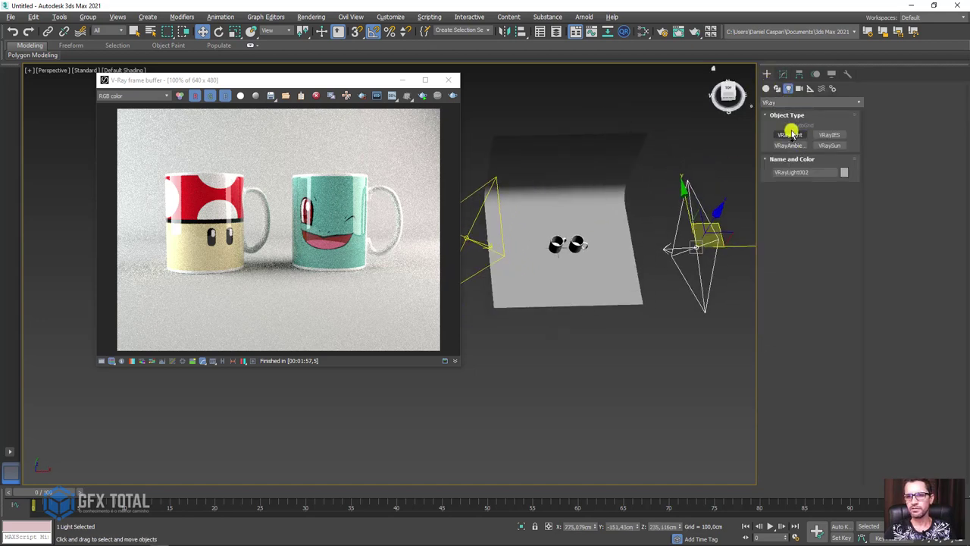
{"action": "left_click", "coordinate": [790, 135]}
{"action": "mouse_move", "coordinate": [525, 232]}
{"action": "left_mouse_down"}
{"action": "mouse_move", "coordinate": [612, 270]}
{"action": "mouse_move", "coordinate": [580, 269]}
{"action": "left_mouse_up"}
{"action": "key", "text": "e"}
{"action": "key", "text": "w"}
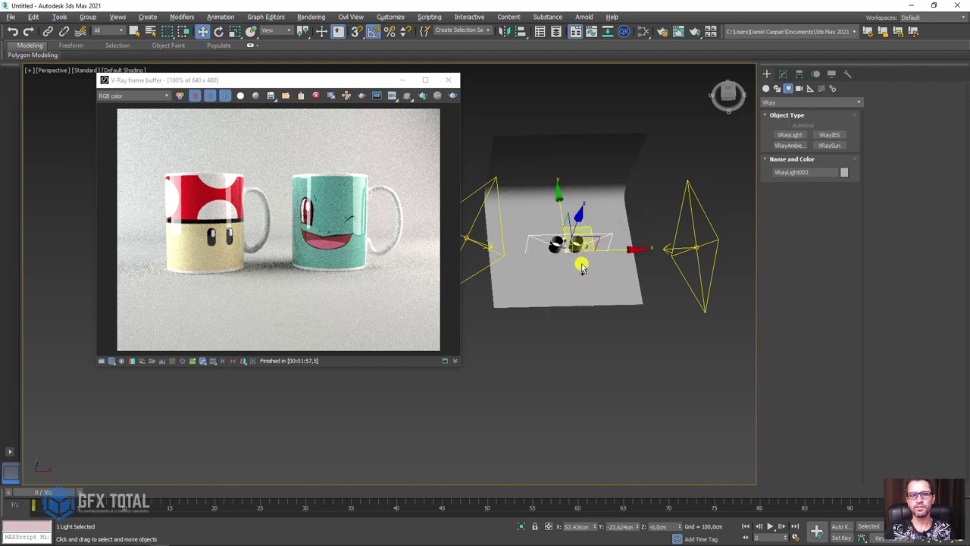
{"action": "left_click_drag", "start_coordinate": [582, 218], "coordinate": [582, 183]}
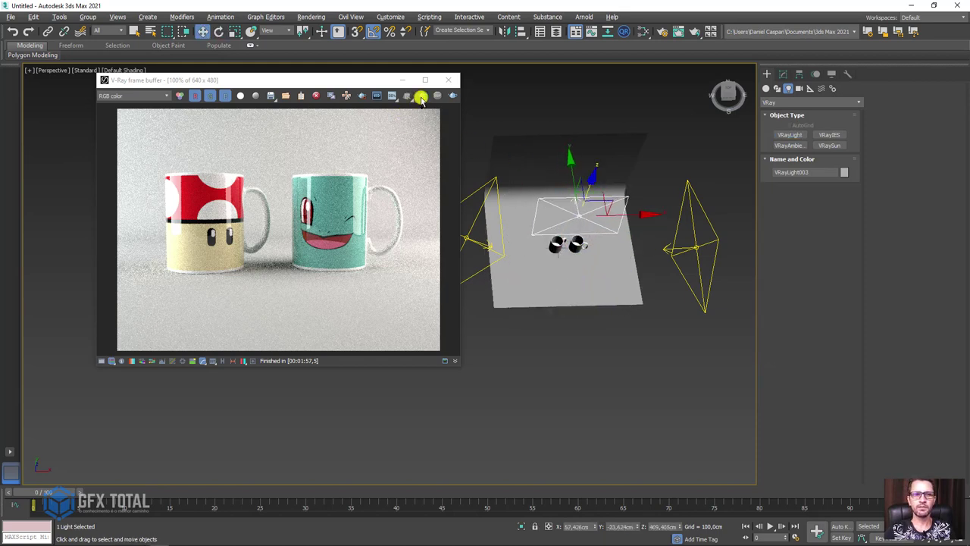
Start an interactive V-Ray render and zoom in to a side view of the mugs.
{"action": "left_click", "coordinate": [422, 98]}
{"action": "scroll", "coordinate": [558, 265], "scroll_direction": "up", "scroll_amount": 3}
{"action": "middle_click_drag", "start_coordinate": [610, 275], "coordinate": [611, 264], "text": "alt"}
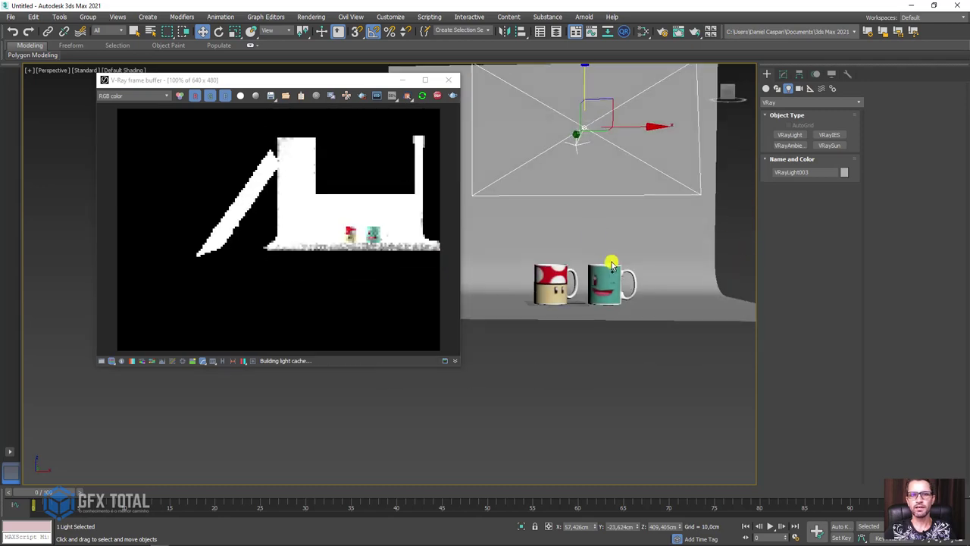
{"action": "scroll", "coordinate": [611, 265], "scroll_direction": "up", "scroll_amount": 2}
{"action": "scroll", "coordinate": [611, 266], "scroll_direction": "up", "scroll_amount": 4}
{"action": "scroll", "coordinate": [611, 265], "scroll_direction": "up", "scroll_amount": 1}
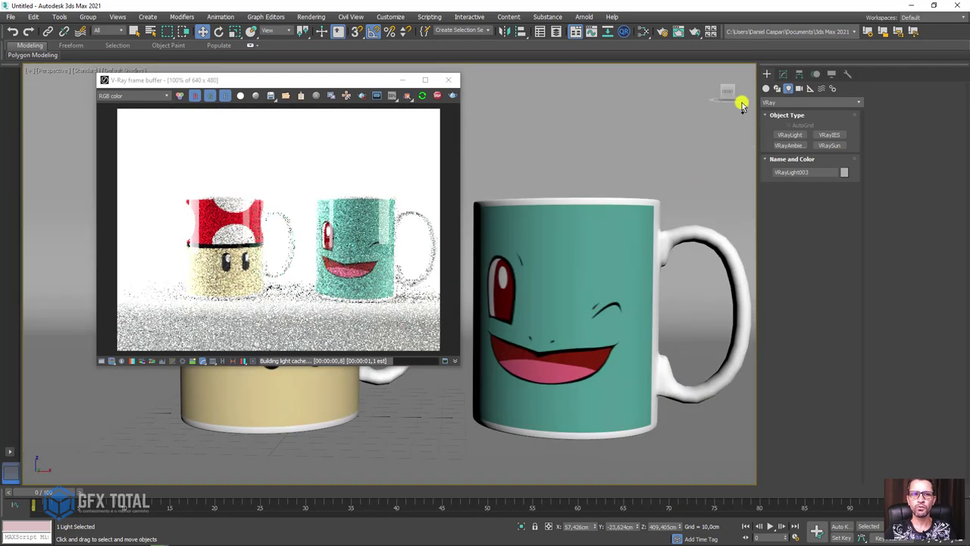
Set the new plane light's Multiplier to 5, after first trying 10.
{"action": "left_click", "coordinate": [782, 73]}
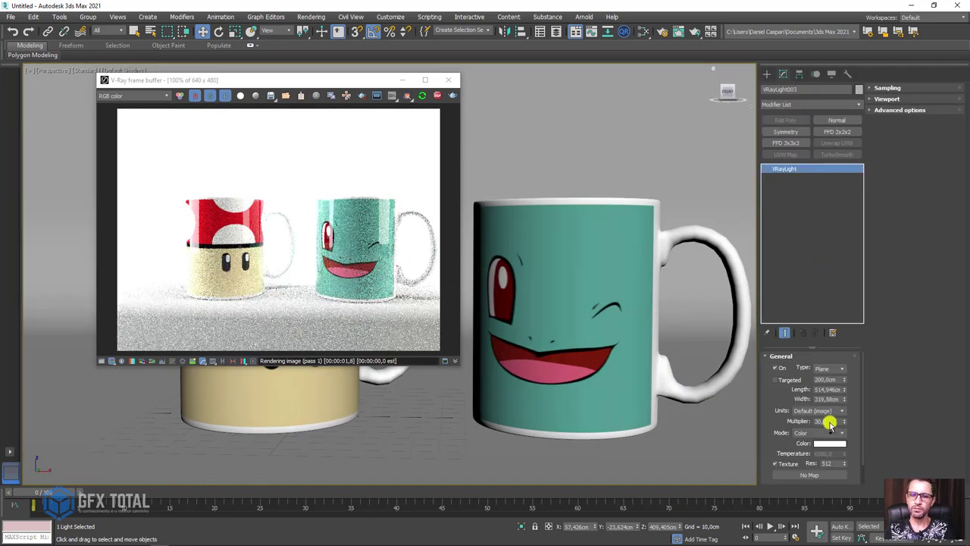
{"action": "type", "text": "10"}
{"action": "key", "text": "Return"}
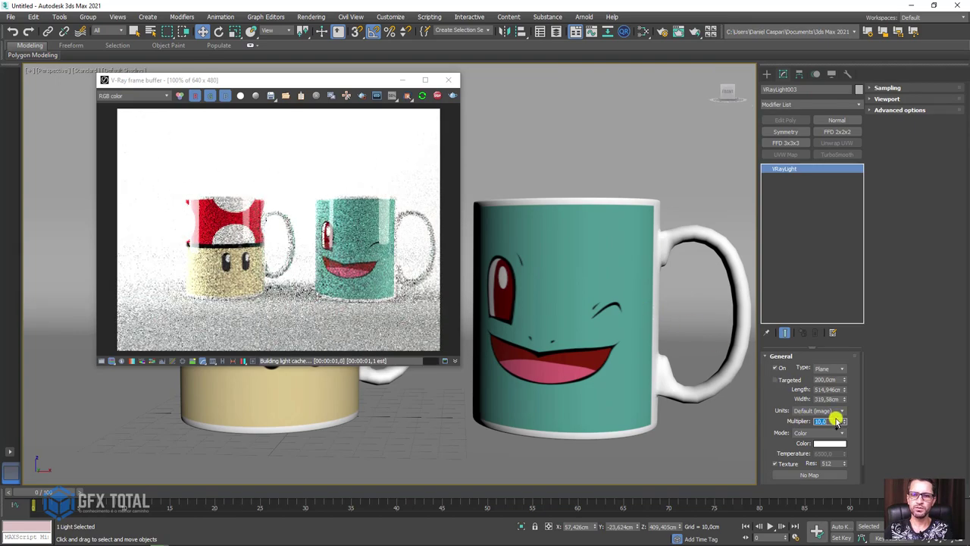
{"action": "type", "text": "5"}
{"action": "key", "text": "Return"}
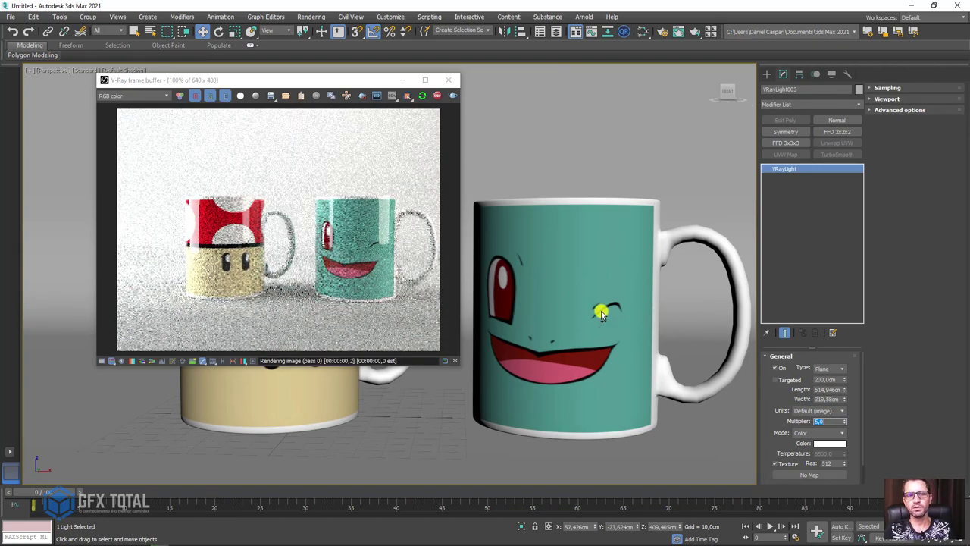
Orbit and zoom to a close front view of the mushroom and Squirtle mugs.
{"action": "scroll", "coordinate": [563, 201], "scroll_direction": "down", "scroll_amount": 5}
{"action": "scroll", "coordinate": [560, 198], "scroll_direction": "down", "scroll_amount": 3}
{"action": "left_click", "coordinate": [561, 198]}
{"action": "mouse_move", "coordinate": [561, 199]}
{"action": "middle_mouse_down", "text": "alt"}
{"action": "mouse_move", "coordinate": [559, 243]}
{"action": "mouse_move", "coordinate": [444, 227]}
{"action": "mouse_move", "coordinate": [498, 253]}
{"action": "mouse_move", "coordinate": [502, 237]}
{"action": "mouse_move", "coordinate": [687, 304]}
{"action": "mouse_move", "coordinate": [543, 246]}
{"action": "mouse_move", "coordinate": [610, 242]}
{"action": "mouse_move", "coordinate": [591, 245]}
{"action": "mouse_move", "coordinate": [638, 262]}
{"action": "middle_mouse_up", "text": "alt"}
{"action": "scroll", "coordinate": [503, 237], "scroll_direction": "up", "scroll_amount": 5}
{"action": "left_click", "coordinate": [520, 194]}
{"action": "scroll", "coordinate": [520, 195], "scroll_direction": "down", "scroll_amount": 5}
{"action": "scroll", "coordinate": [558, 269], "scroll_direction": "up", "scroll_amount": 5}
{"action": "mouse_move", "coordinate": [558, 269]}
{"action": "middle_mouse_down", "text": "alt"}
{"action": "mouse_move", "coordinate": [400, 278]}
{"action": "mouse_move", "coordinate": [564, 283]}
{"action": "mouse_move", "coordinate": [450, 295]}
{"action": "mouse_move", "coordinate": [606, 282]}
{"action": "middle_mouse_up", "text": "alt"}
{"action": "scroll", "coordinate": [572, 288], "scroll_direction": "up", "scroll_amount": 2}
{"action": "scroll", "coordinate": [580, 285], "scroll_direction": "up", "scroll_amount": 2}
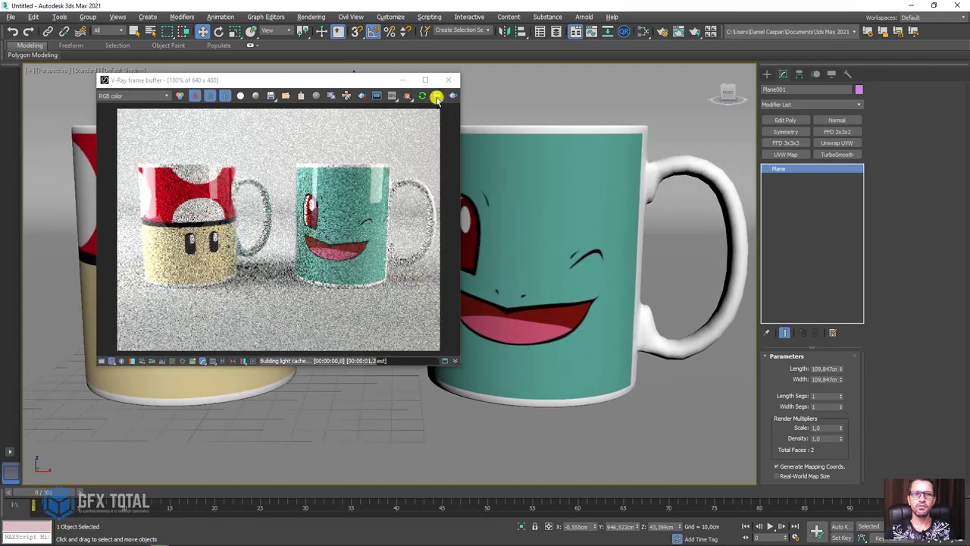
Stop the interactive render and set the Output Size preset to HDTV (video), 1280×720.
{"action": "left_click", "coordinate": [437, 96]}
{"action": "left_click", "coordinate": [451, 79]}
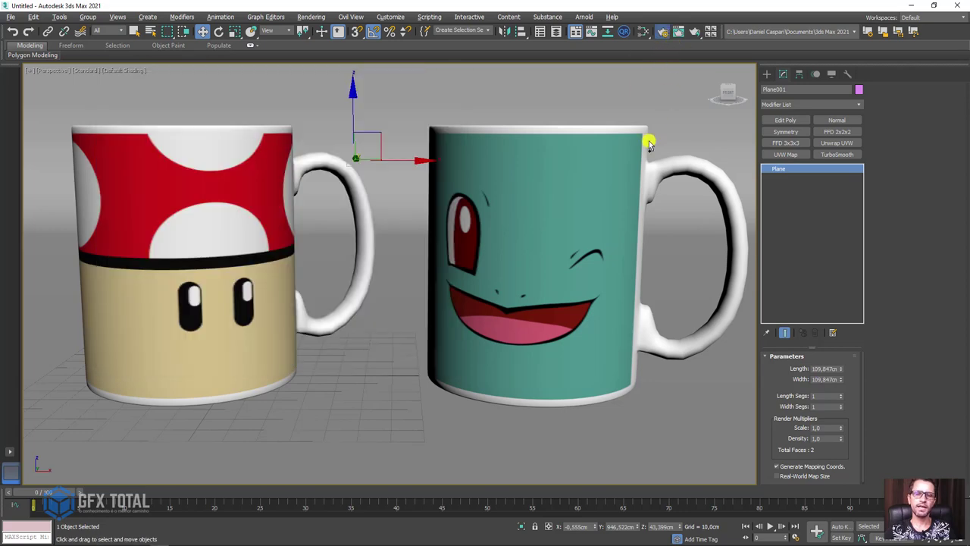
{"action": "key", "text": "F10"}
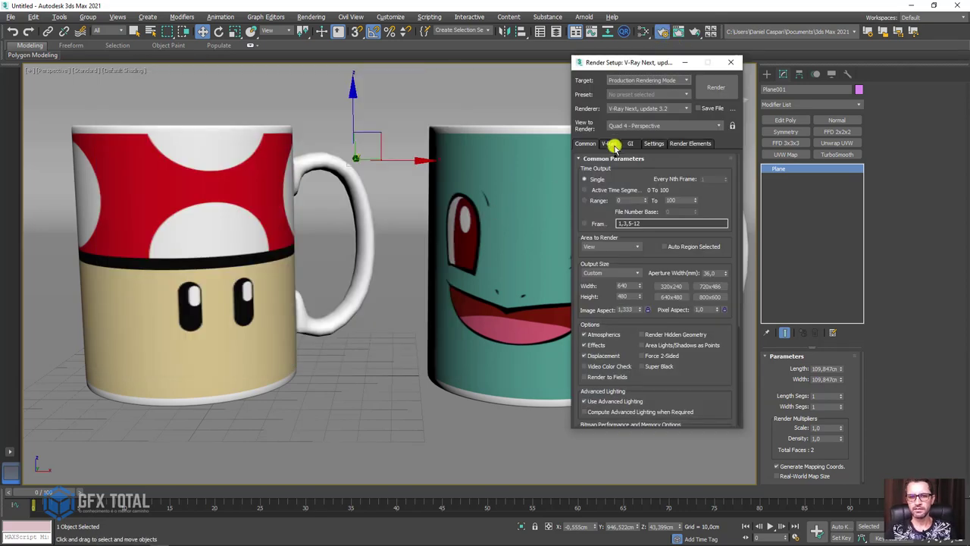
{"action": "left_click", "coordinate": [632, 273]}
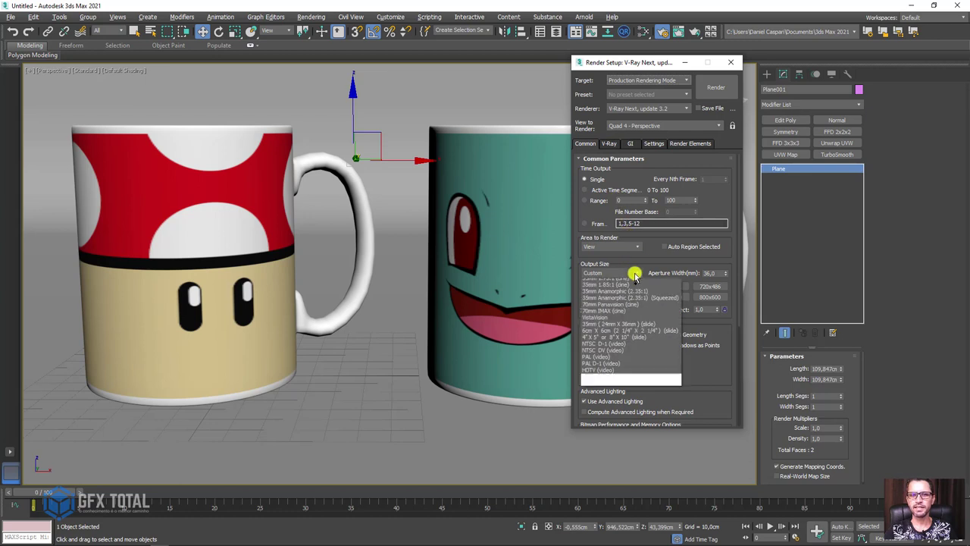
{"action": "left_click", "coordinate": [633, 284]}
{"action": "left_click", "coordinate": [632, 278]}
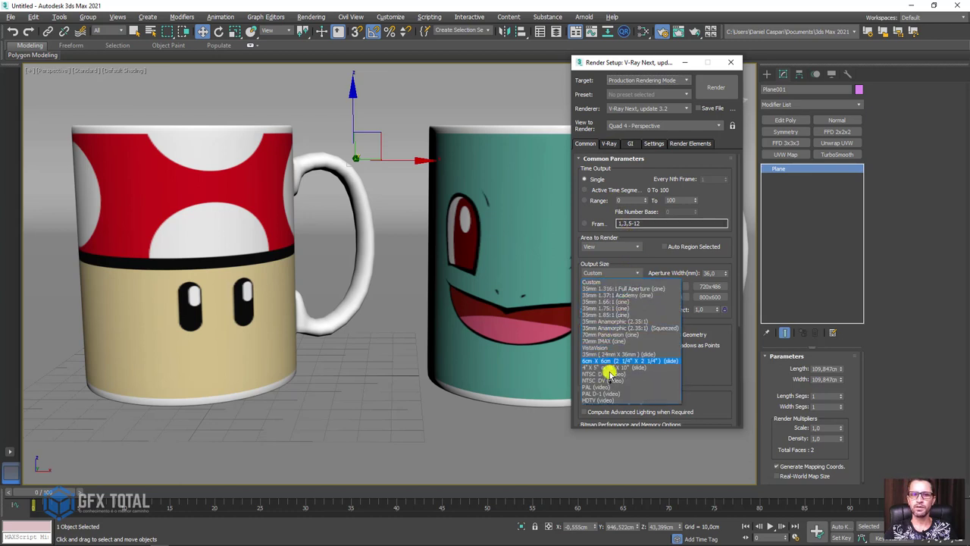
{"action": "left_click", "coordinate": [606, 399]}
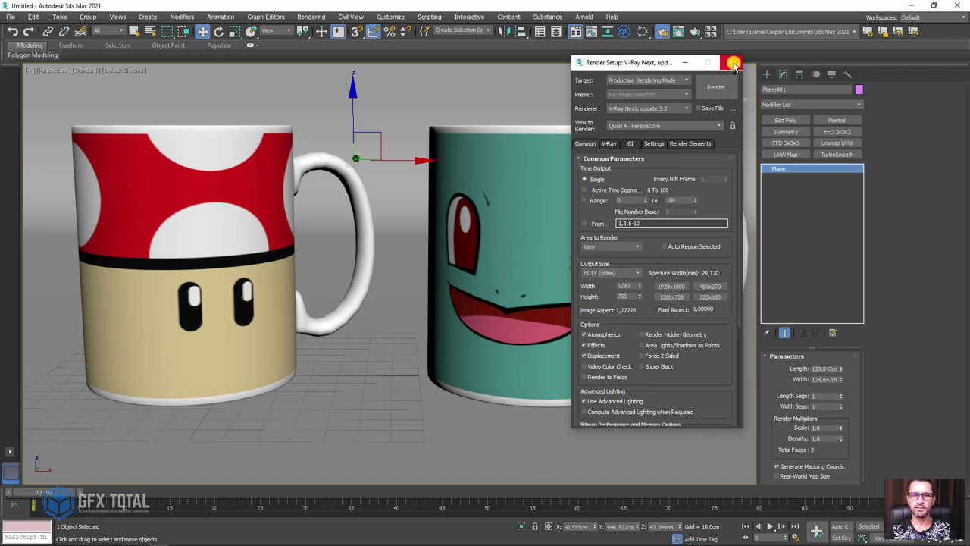
{"action": "mouse_move", "coordinate": [452, 197]}
{"action": "middle_mouse_down"}
{"action": "mouse_move", "coordinate": [465, 192]}
{"action": "mouse_move", "coordinate": [468, 208]}
{"action": "middle_mouse_up"}
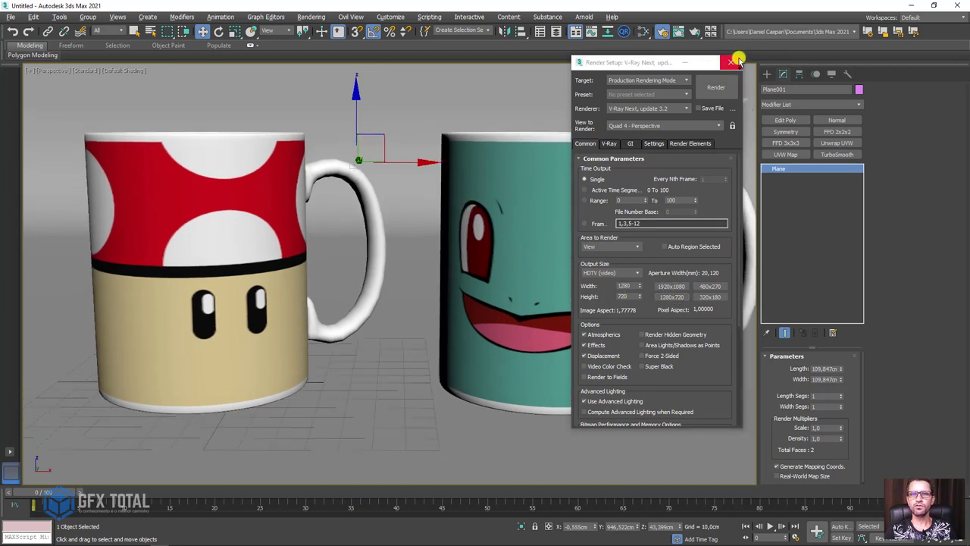
{"action": "left_click", "coordinate": [732, 61]}
Move the Squirtle mug closer to the mushroom mug and nudge the mushroom mug right.
{"action": "left_click", "coordinate": [556, 297]}
{"action": "left_click_drag", "start_coordinate": [598, 379], "coordinate": [569, 379]}
{"action": "left_click", "coordinate": [278, 297]}
{"action": "left_click_drag", "start_coordinate": [263, 388], "coordinate": [267, 383]}
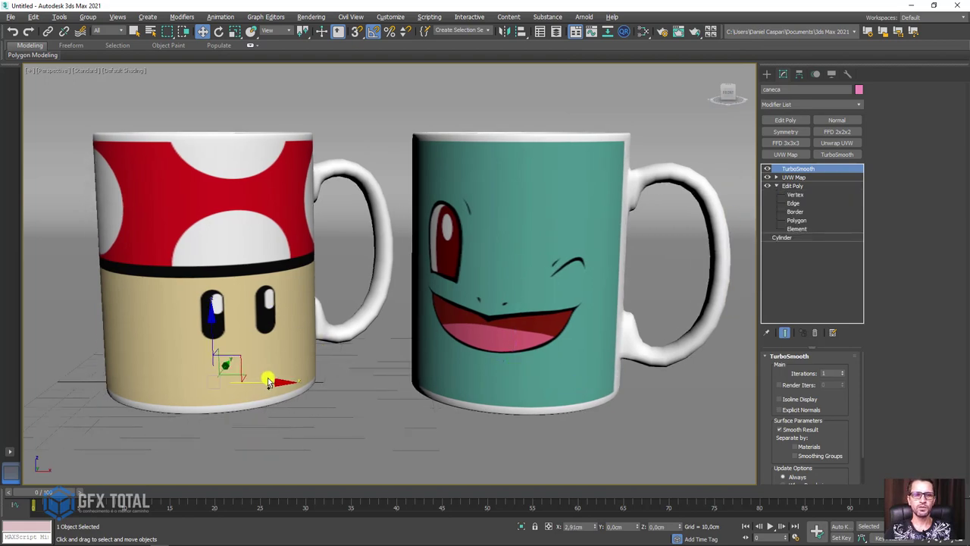
Raise TurboSmooth Iterations to 2 on both mugs and start the final 1280×720 render.
{"action": "key", "text": "F4"}
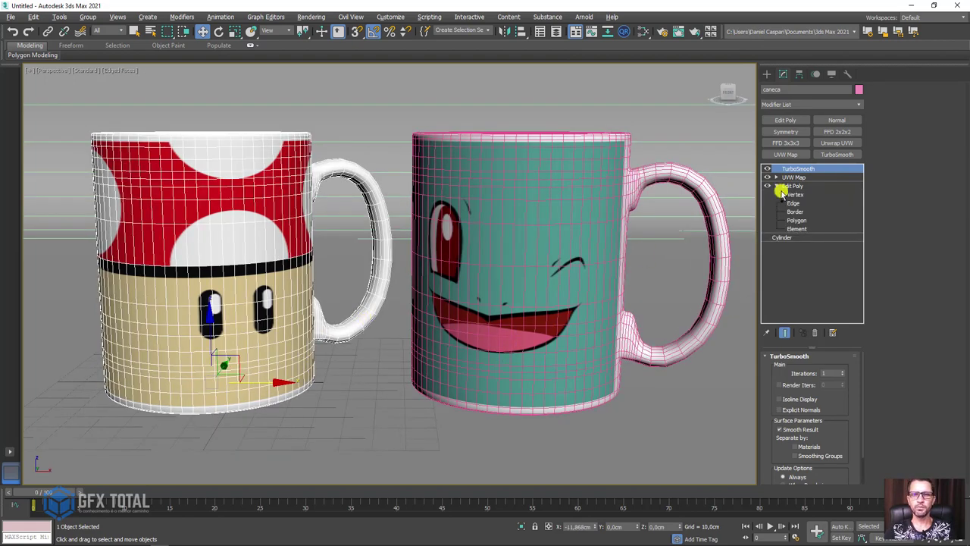
{"action": "left_click", "coordinate": [844, 371]}
{"action": "left_click", "coordinate": [640, 300]}
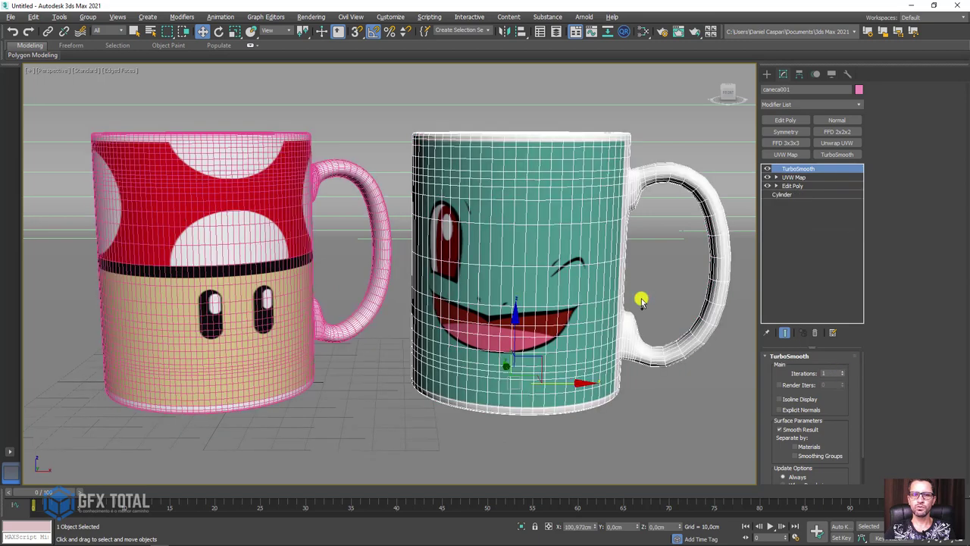
{"action": "left_click", "coordinate": [844, 373]}
{"action": "key", "text": "F4"}
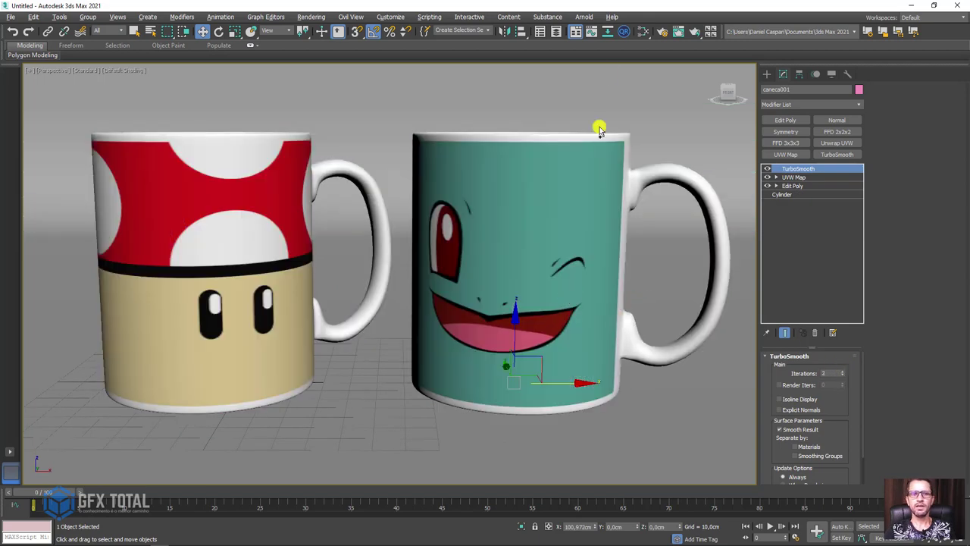
{"action": "left_click", "coordinate": [693, 31]}
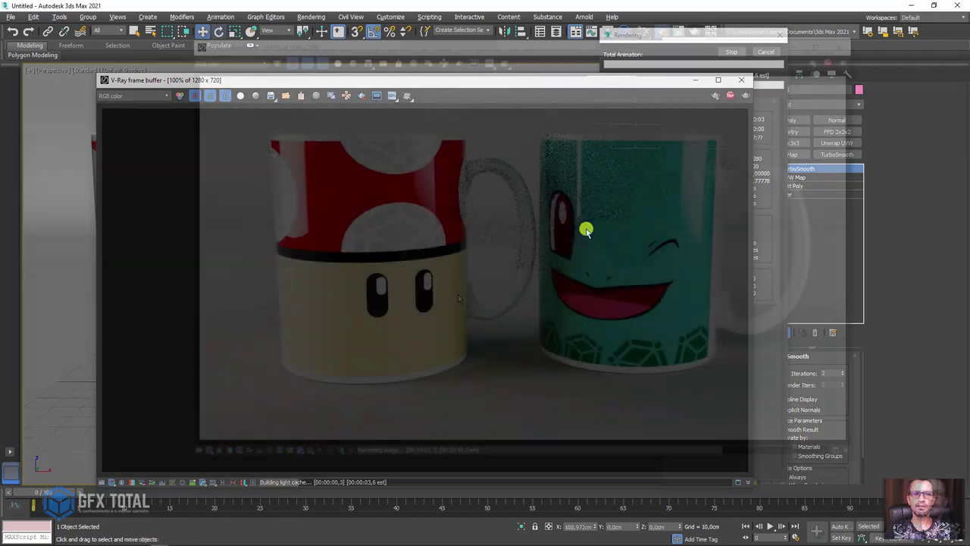